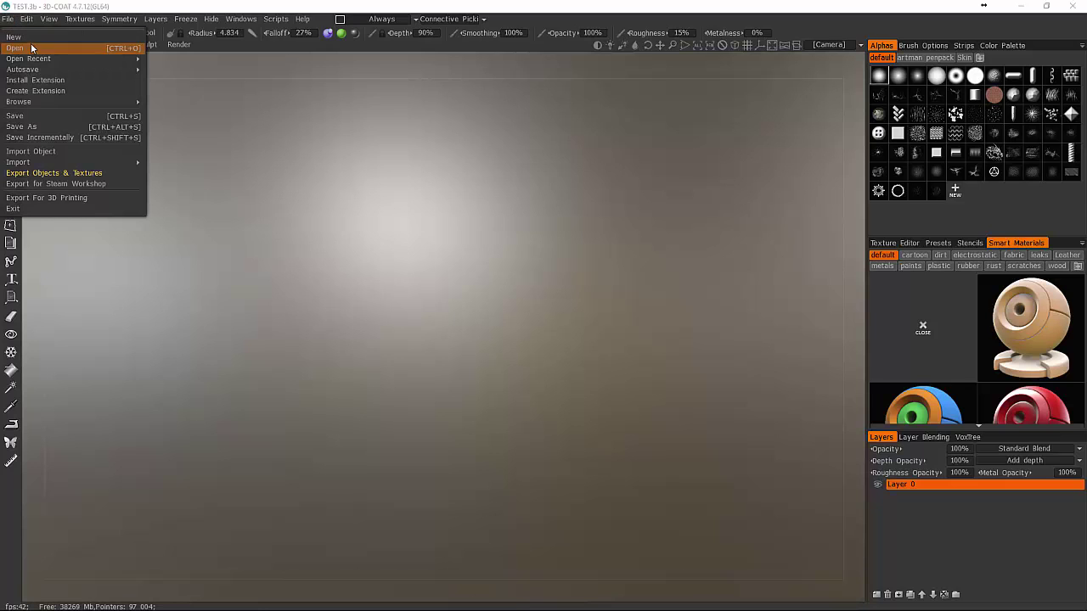
- Start a new project for painting a UV mapped mesh per pixel
{"action": "left_click", "coordinate": [33, 48]}
{"action": "left_click", "coordinate": [492, 301]}
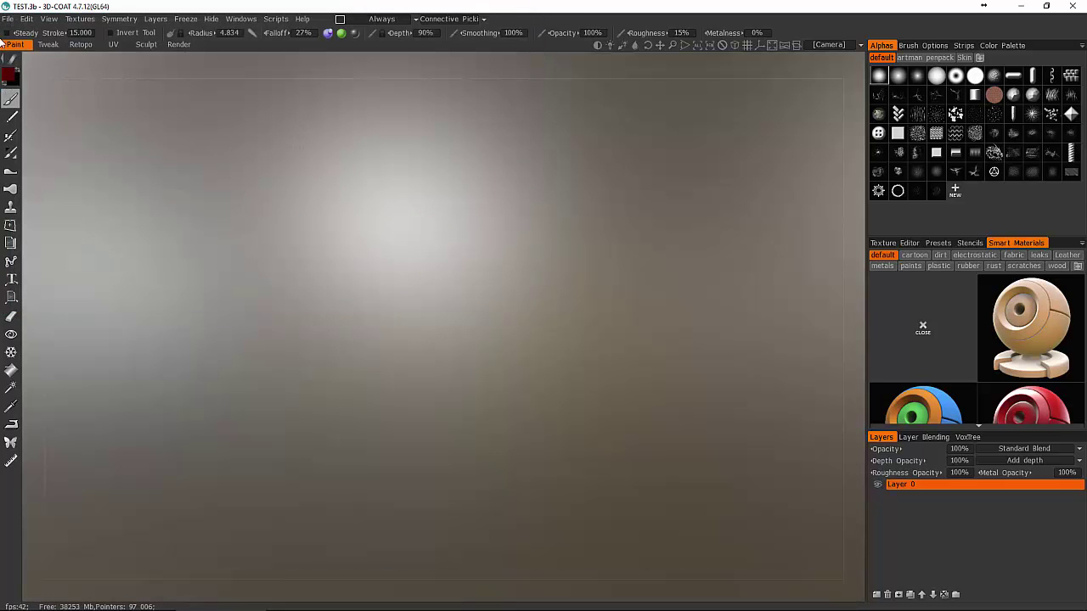
{"action": "left_click", "coordinate": [7, 19]}
{"action": "left_click", "coordinate": [19, 37]}
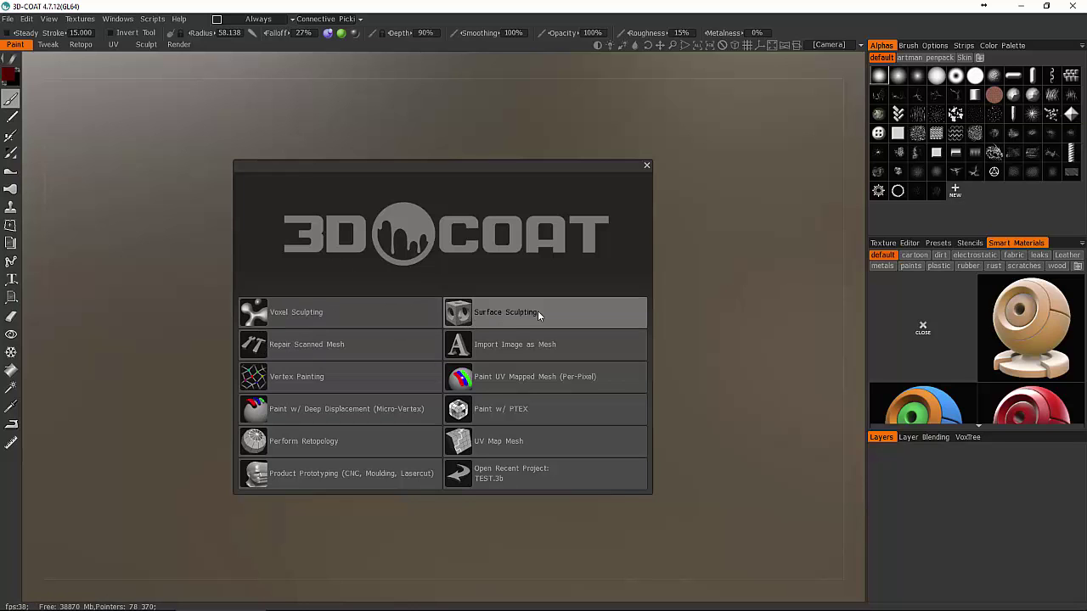
{"action": "left_click", "coordinate": [494, 376]}
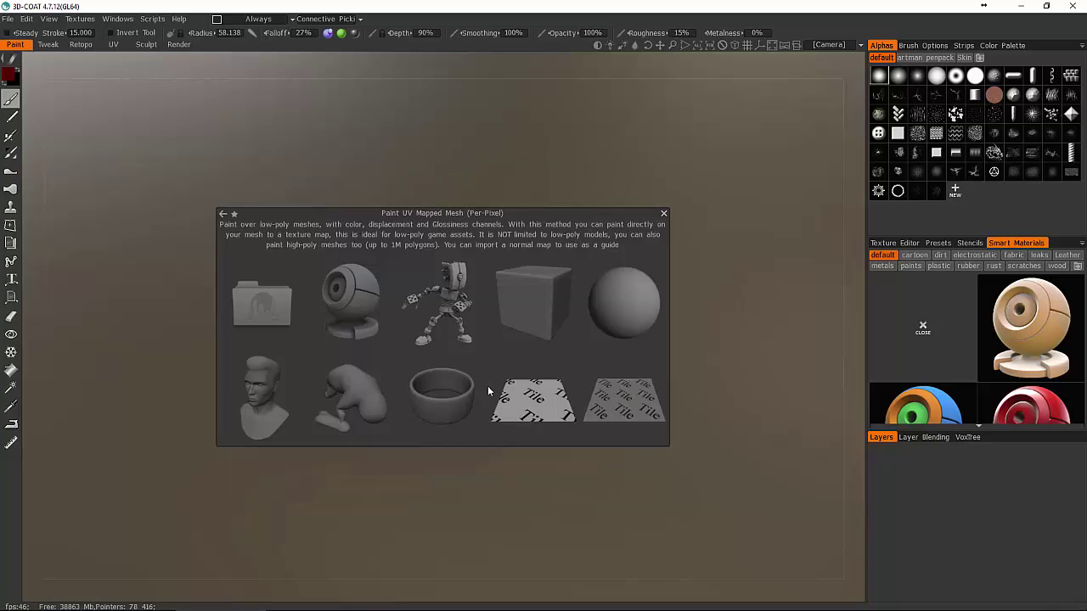
- Load the sample robot mesh for per-pixel painting, dismissing the import settings of the head bust
{"action": "left_click", "coordinate": [262, 392]}
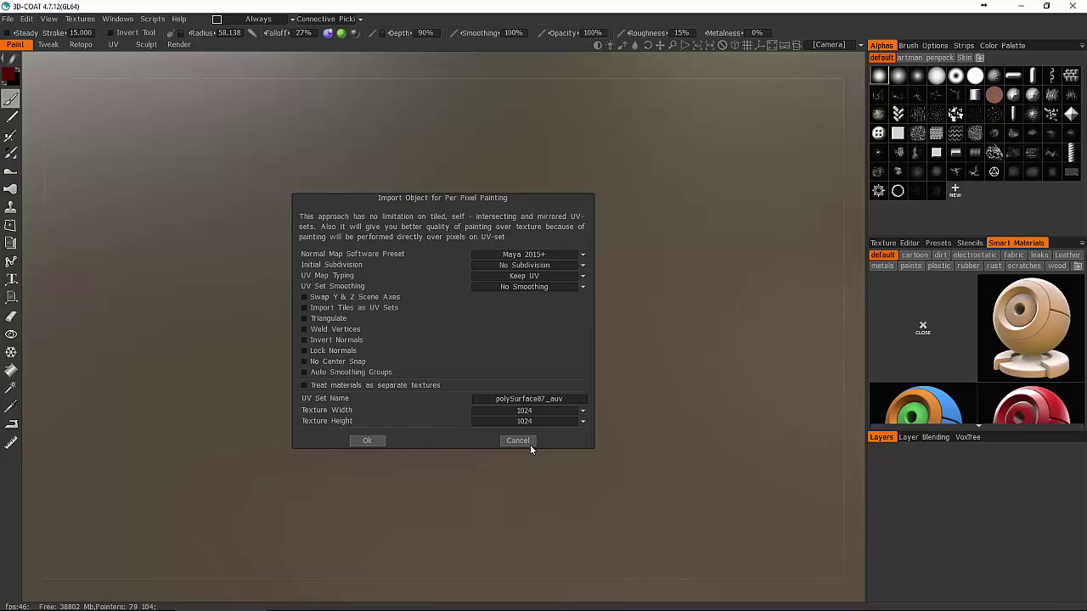
{"action": "left_click", "coordinate": [527, 443]}
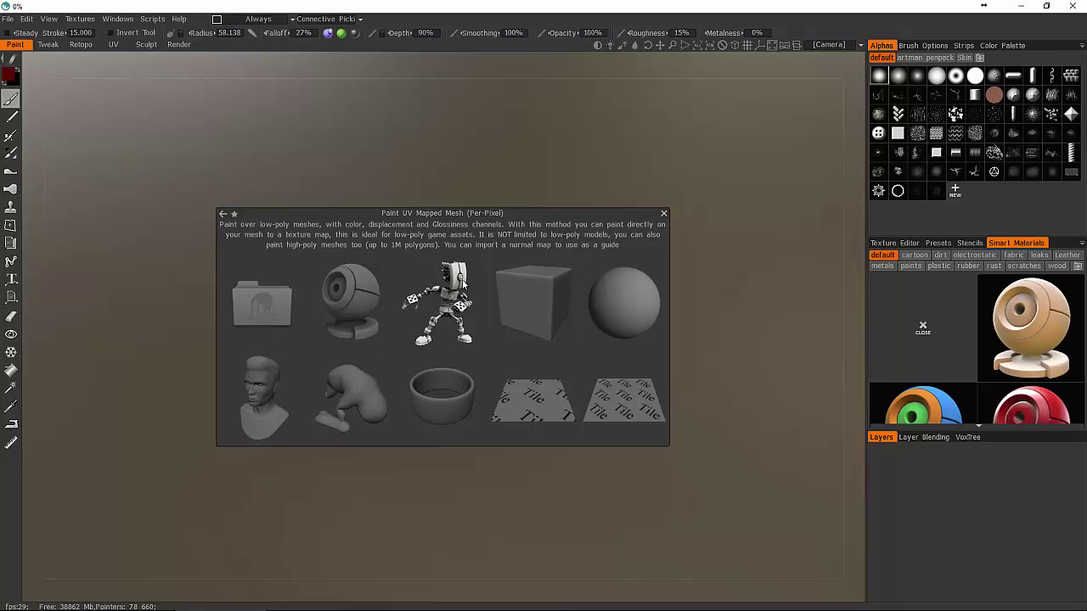
{"action": "left_click", "coordinate": [441, 297]}
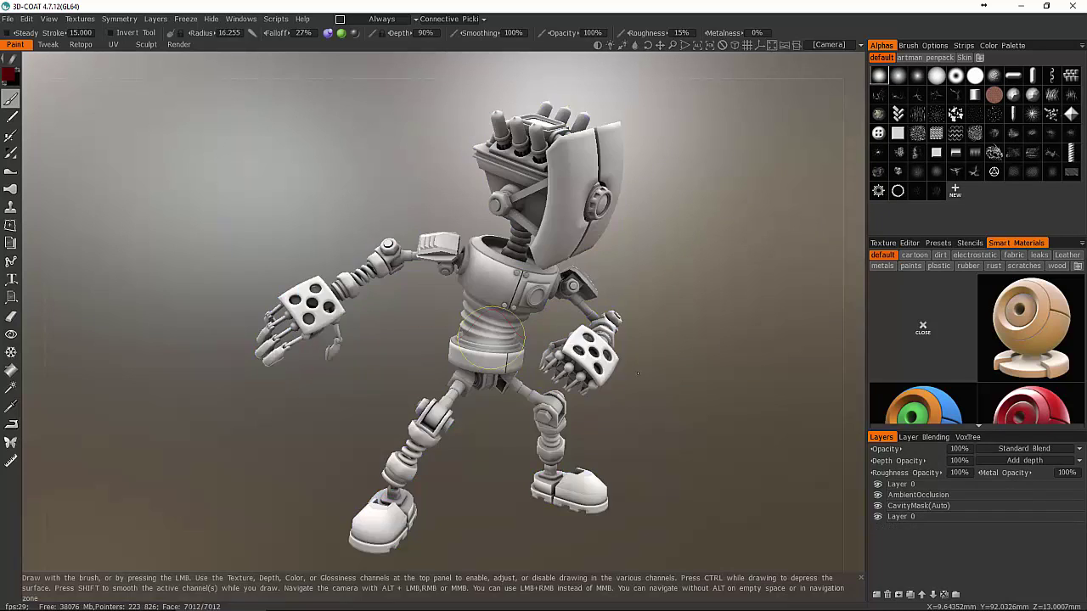
- Show the CavityMask(Auto) layer on the robot
{"action": "left_click_drag", "start_coordinate": [657, 380], "coordinate": [605, 246]}
{"action": "scroll", "coordinate": [606, 245], "scroll_direction": "up", "scroll_amount": 5}
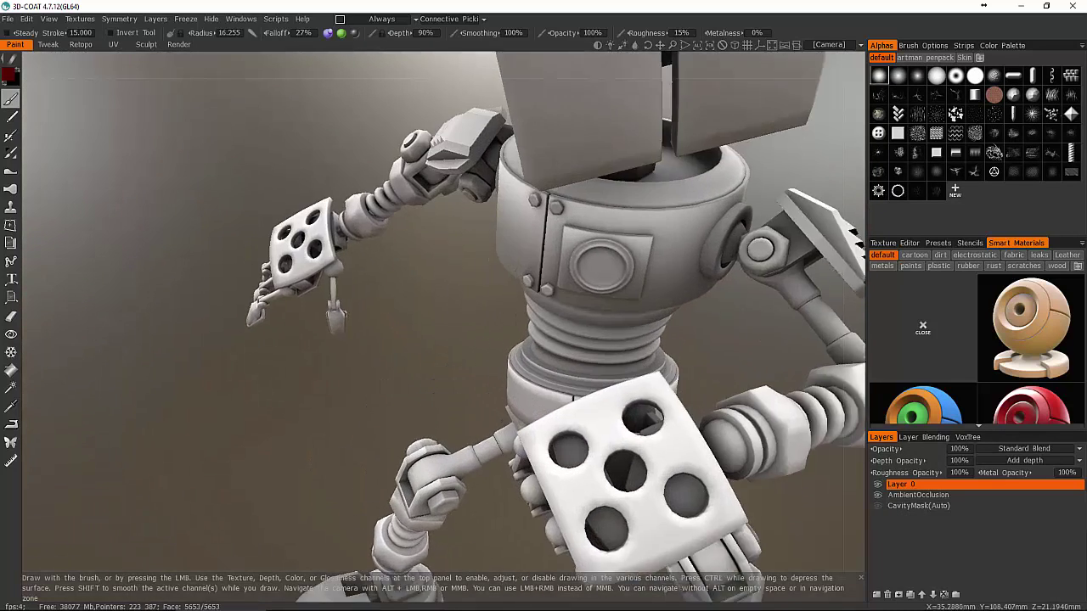
{"action": "left_click_drag", "start_coordinate": [469, 342], "coordinate": [497, 329]}
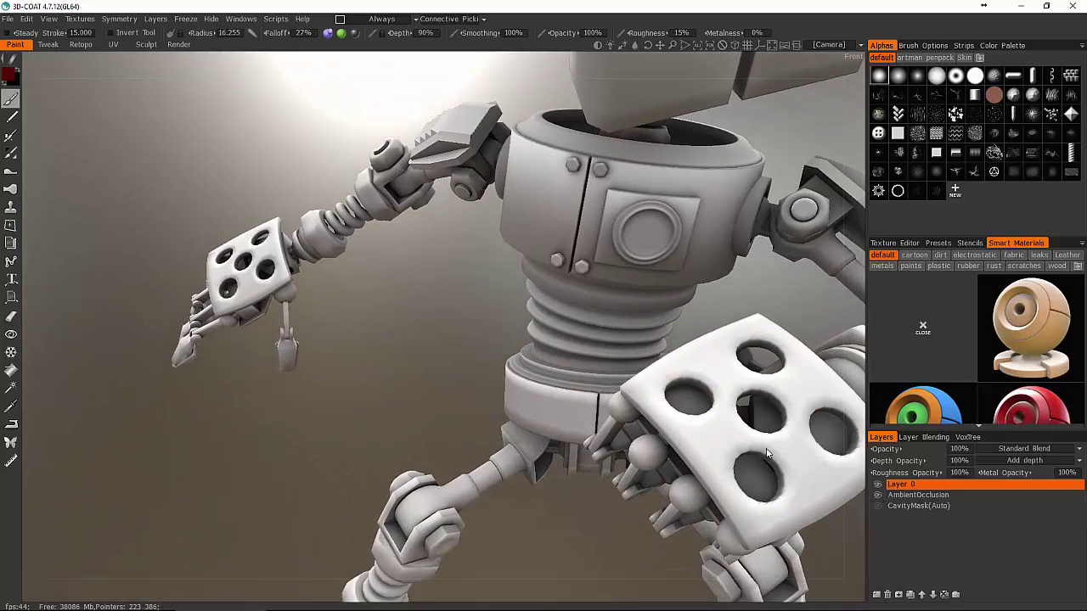
{"action": "middle_click_drag", "start_coordinate": [416, 306], "coordinate": [289, 254]}
{"action": "right_click_drag", "start_coordinate": [288, 254], "coordinate": [233, 237]}
{"action": "left_click_drag", "start_coordinate": [497, 387], "coordinate": [653, 357]}
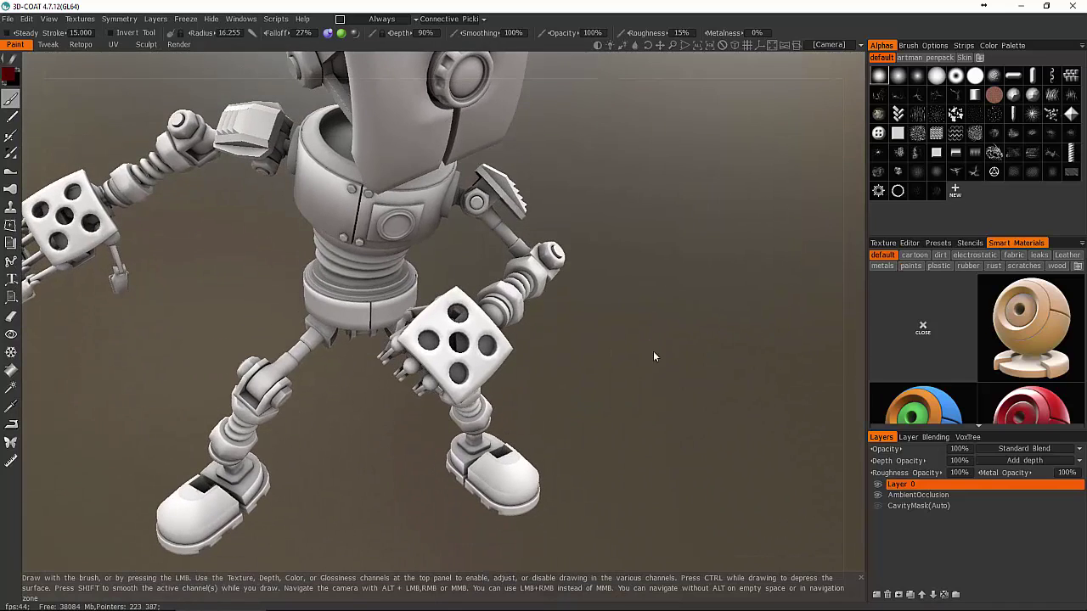
{"action": "left_click", "coordinate": [876, 498]}
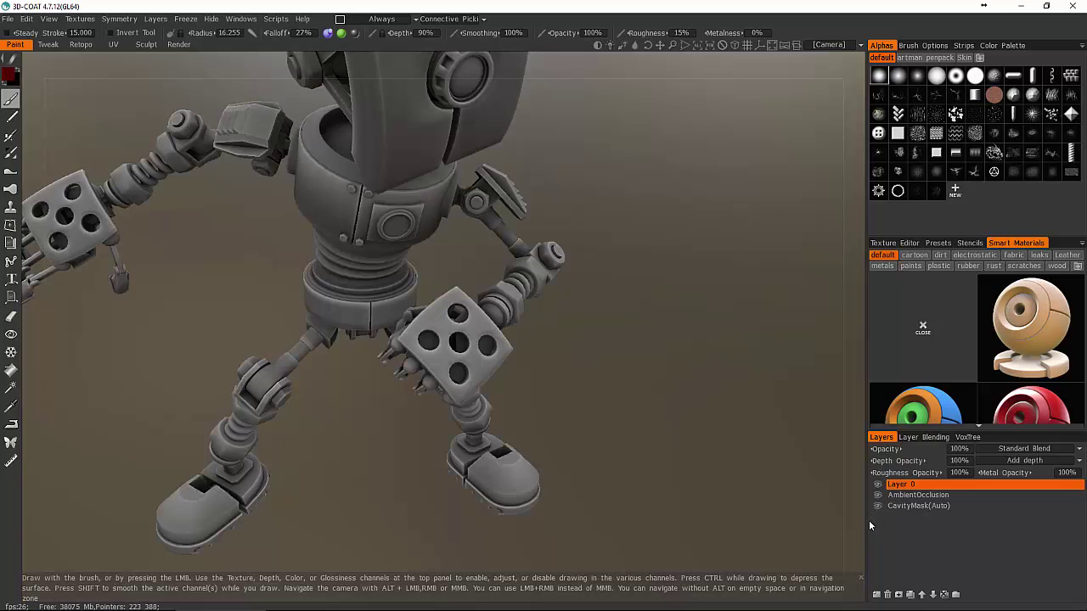
- Examine the cavity shading on the robot's arm, legs and full body, and hide the CavityMask(Auto) layer
{"action": "left_click_drag", "start_coordinate": [711, 412], "coordinate": [513, 394]}
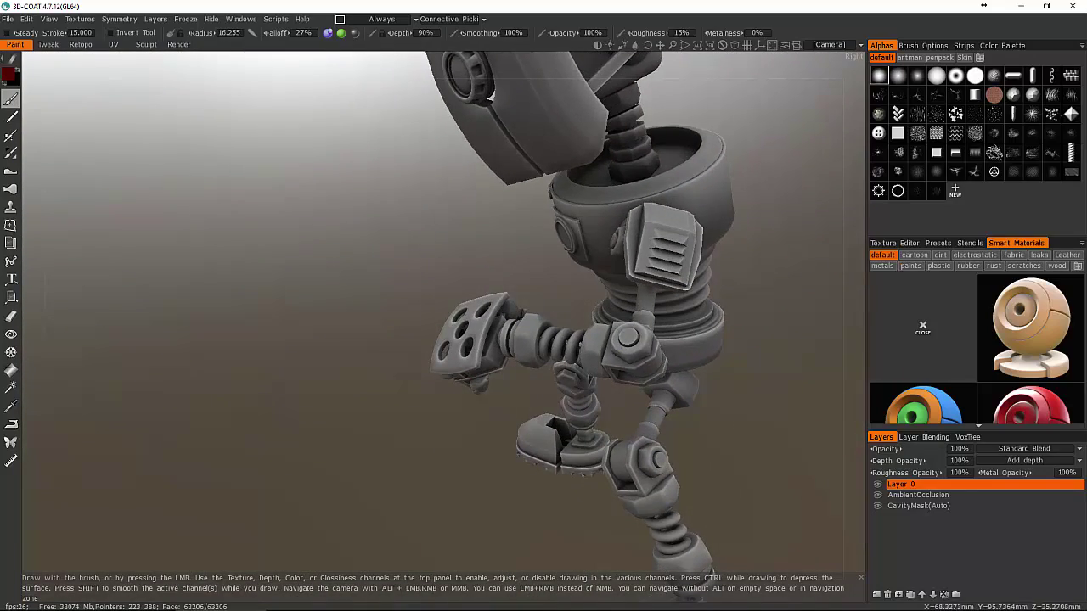
{"action": "scroll", "coordinate": [544, 377], "scroll_direction": "up", "scroll_amount": 5}
{"action": "middle_click_drag", "start_coordinate": [666, 371], "coordinate": [475, 297]}
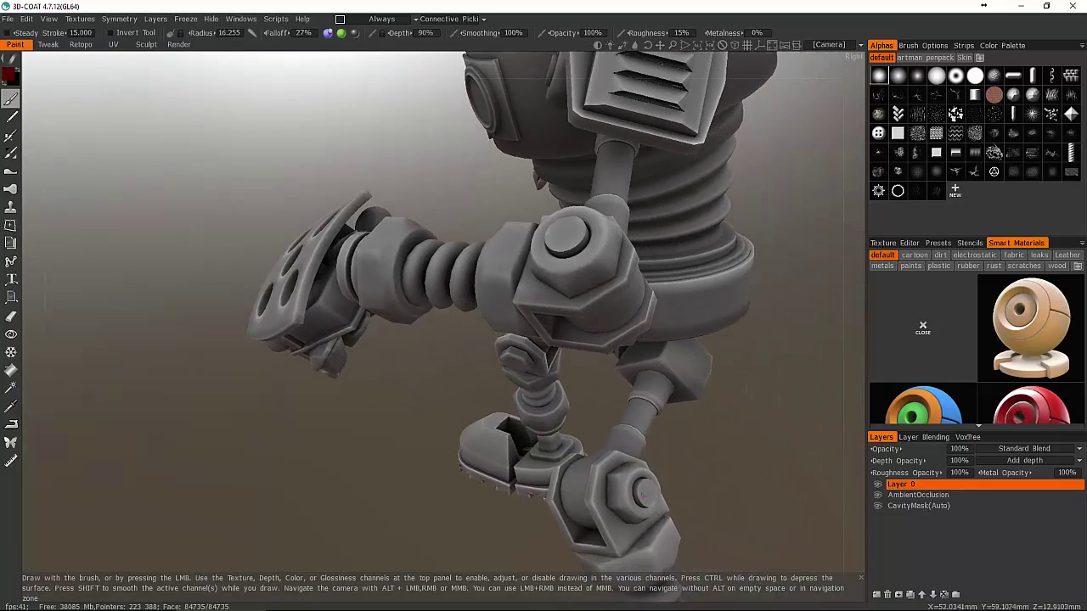
{"action": "middle_click_drag", "start_coordinate": [569, 535], "coordinate": [511, 361]}
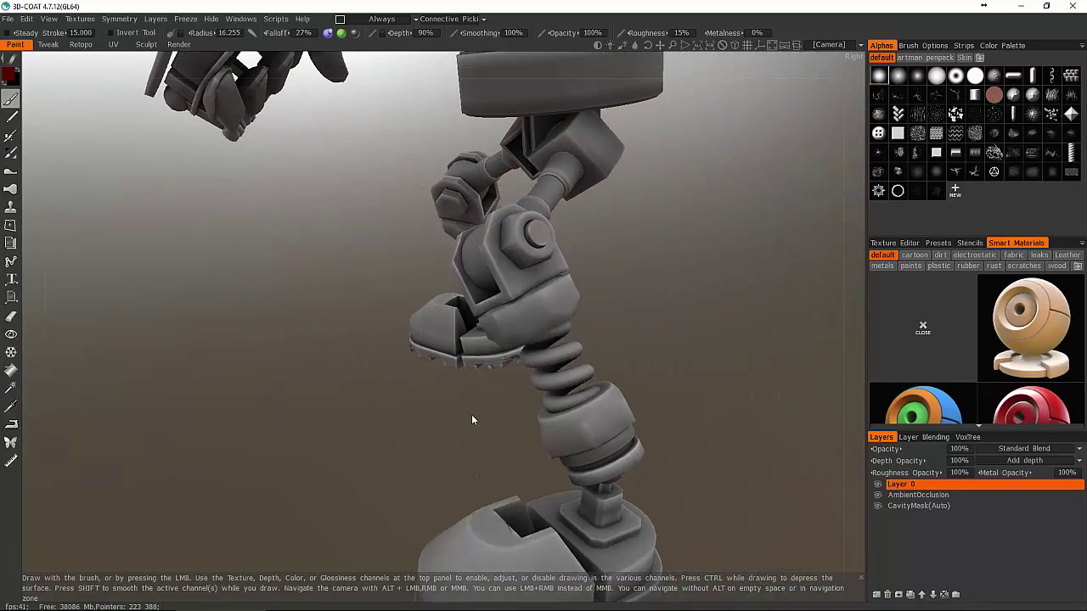
{"action": "right_click_drag", "start_coordinate": [397, 287], "coordinate": [433, 395]}
{"action": "left_click_drag", "start_coordinate": [434, 400], "coordinate": [679, 481]}
{"action": "scroll", "coordinate": [516, 417], "scroll_direction": "up", "scroll_amount": 4}
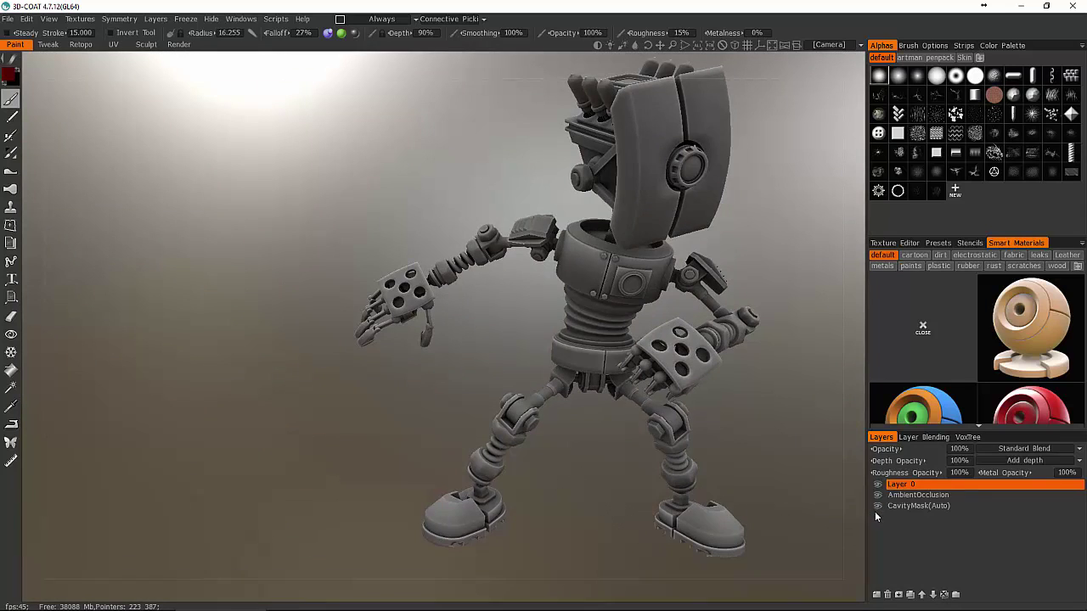
{"action": "left_click", "coordinate": [878, 505]}
- Rename Layer 0 to PLASTIC
{"action": "middle_click_drag", "start_coordinate": [762, 419], "coordinate": [658, 423]}
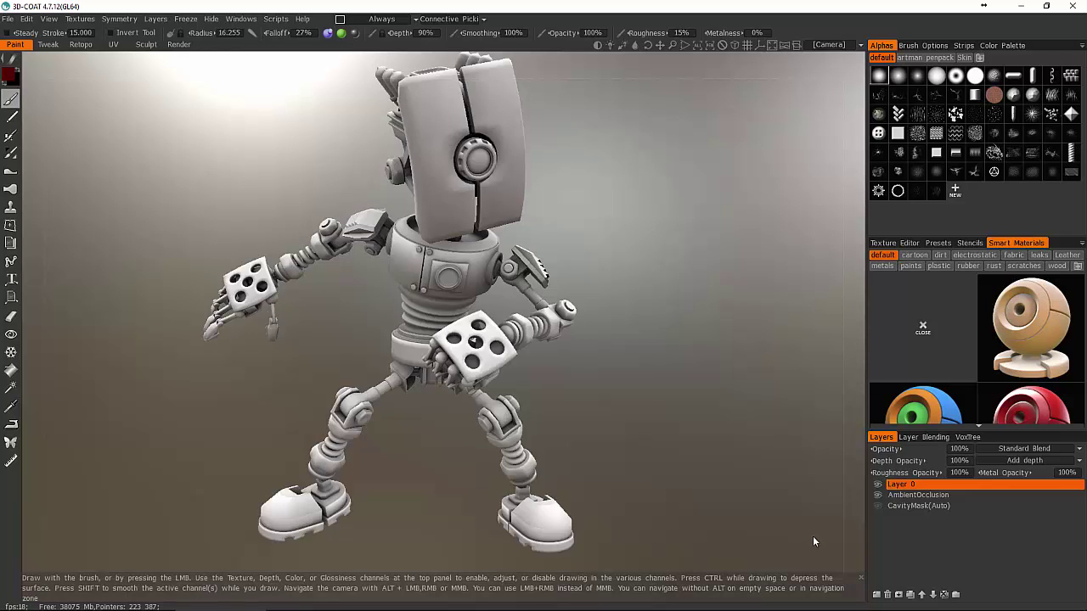
{"action": "double_click", "coordinate": [902, 487]}
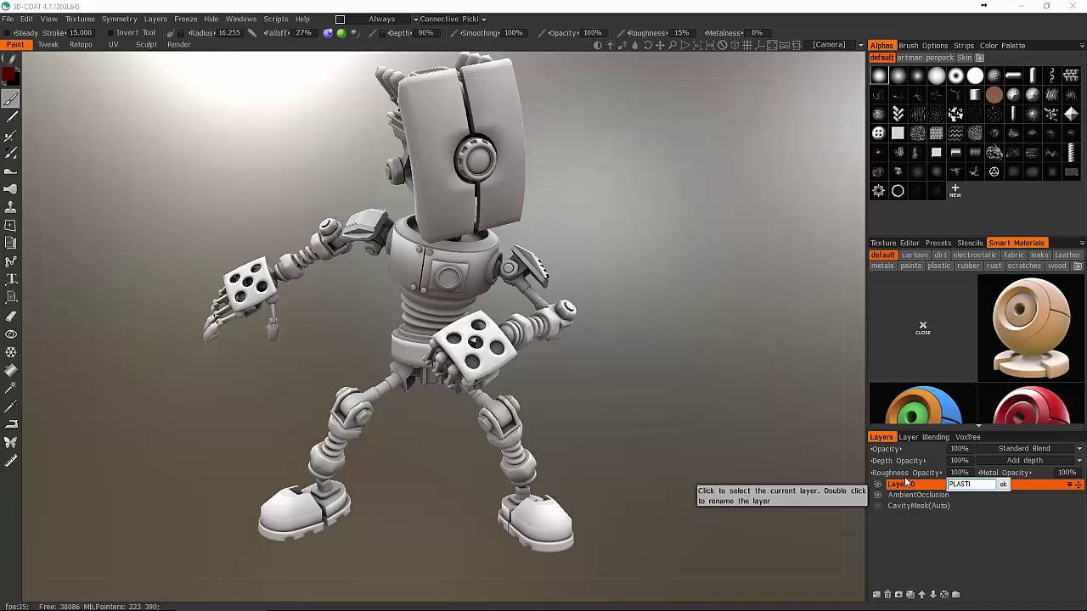
{"action": "key", "text": "Return"}
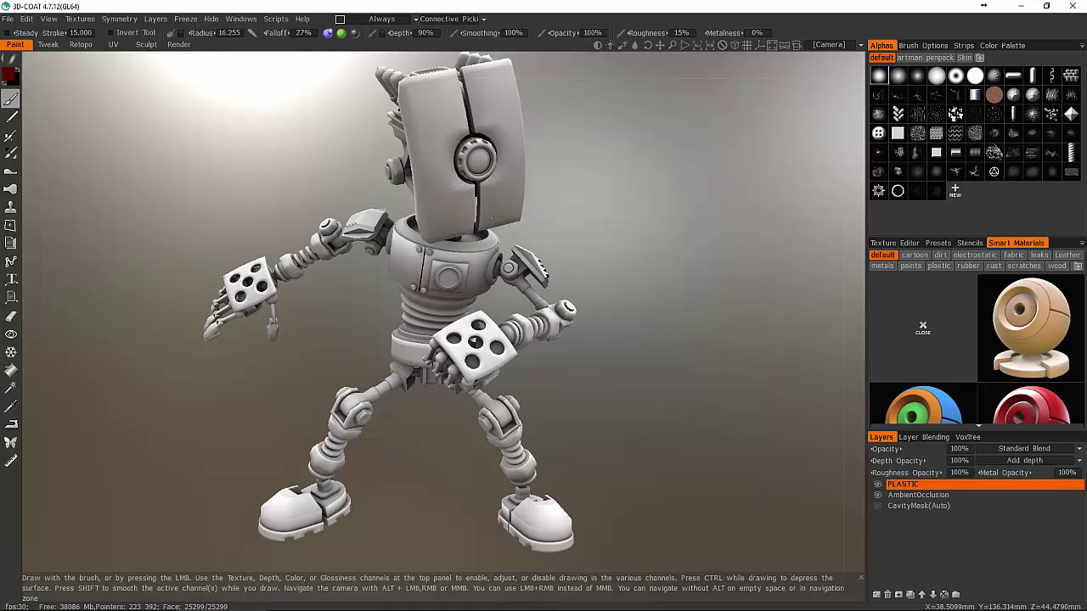
- Choose the red smart material and place its preview over the robot's head
{"action": "middle_click_drag", "start_coordinate": [491, 219], "coordinate": [509, 338], "text": "alt"}
{"action": "scroll", "coordinate": [544, 309], "scroll_direction": "up", "scroll_amount": 5}
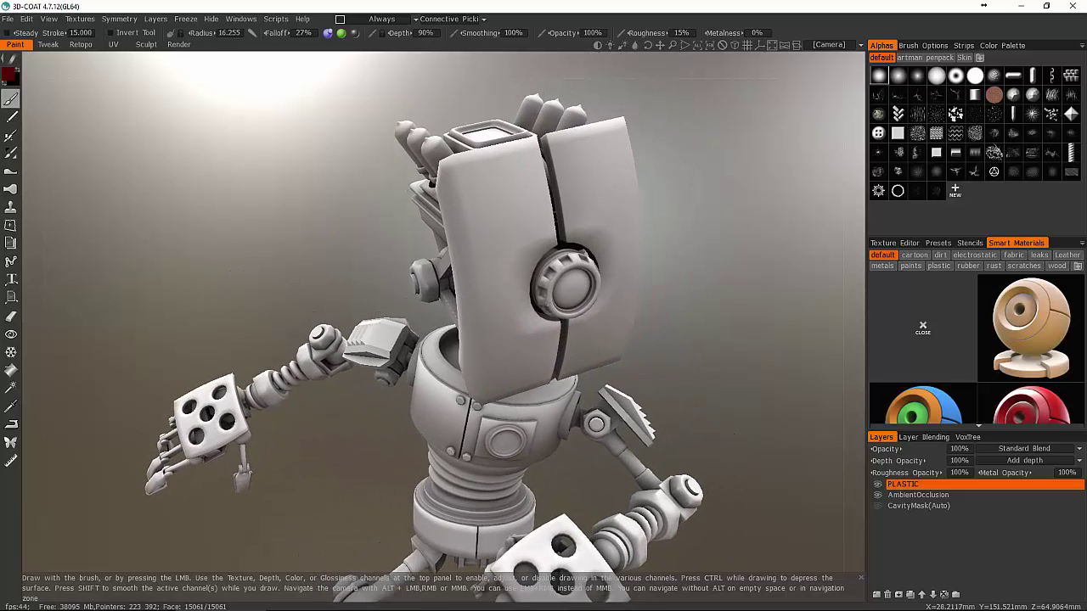
{"action": "left_click_drag", "start_coordinate": [510, 337], "coordinate": [459, 344], "text": "alt"}
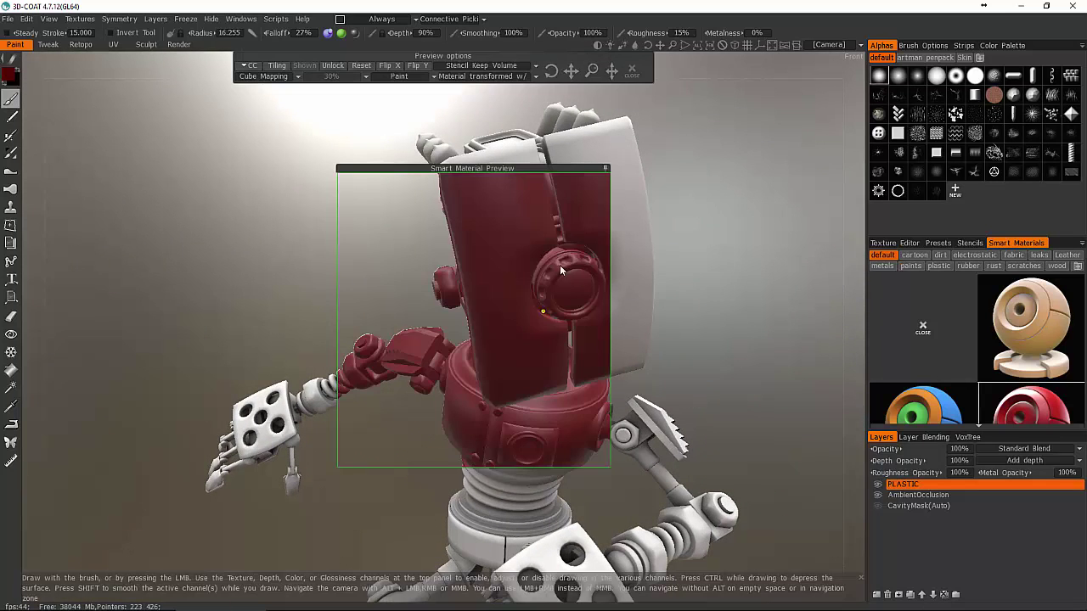
{"action": "left_click_drag", "start_coordinate": [510, 168], "coordinate": [616, 110]}
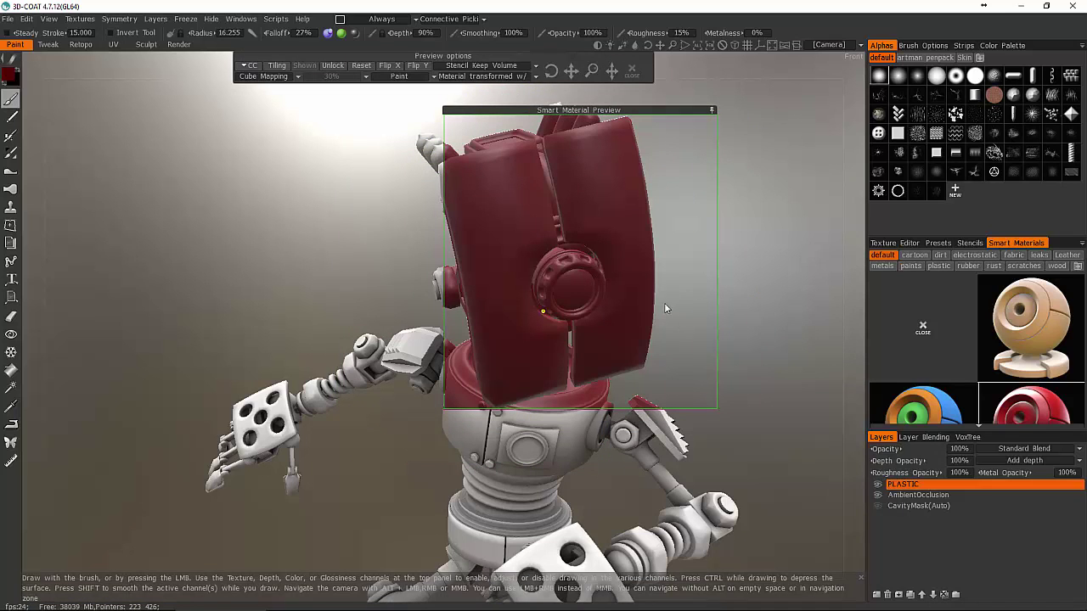
- Set the brush radius to 6.515 and depth to 30%, and hide the smart material preview
{"action": "left_click", "coordinate": [711, 110]}
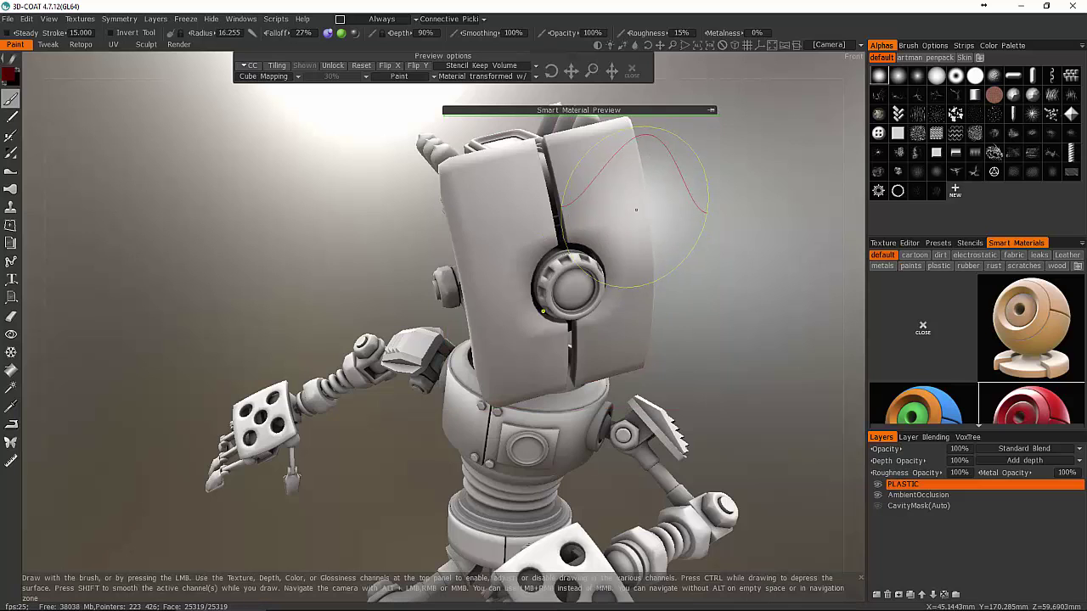
{"action": "right_click_drag", "start_coordinate": [618, 250], "coordinate": [612, 213]}
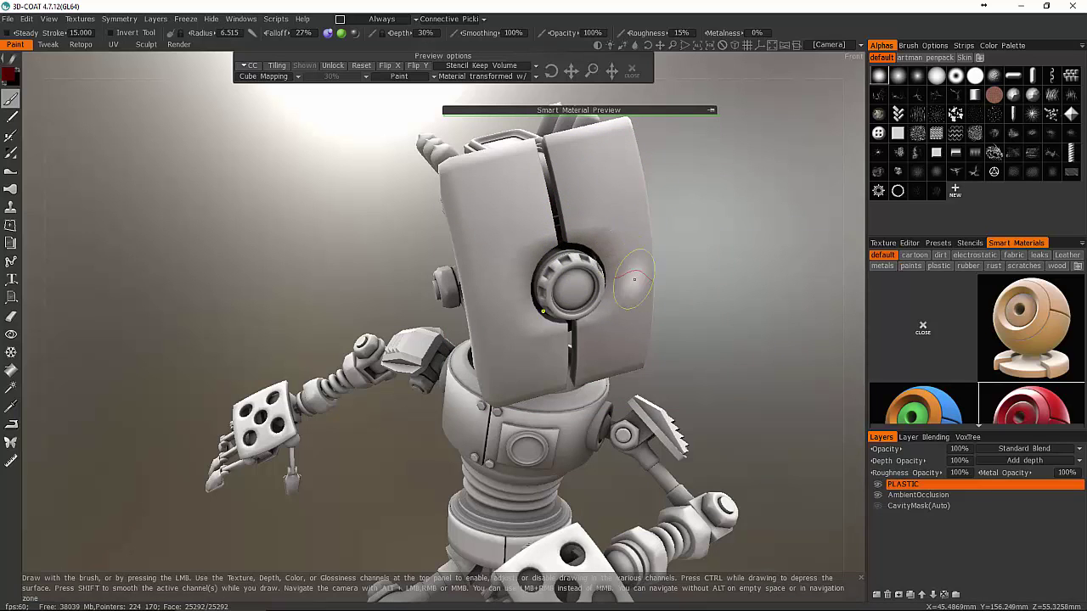
{"action": "left_click", "coordinate": [711, 110]}
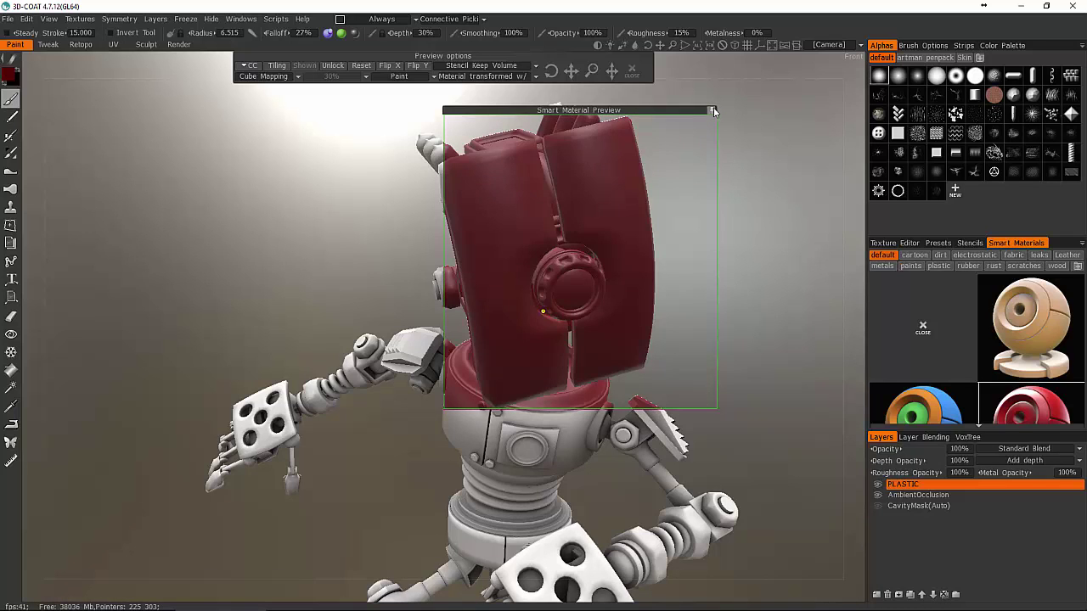
{"action": "left_click", "coordinate": [711, 110]}
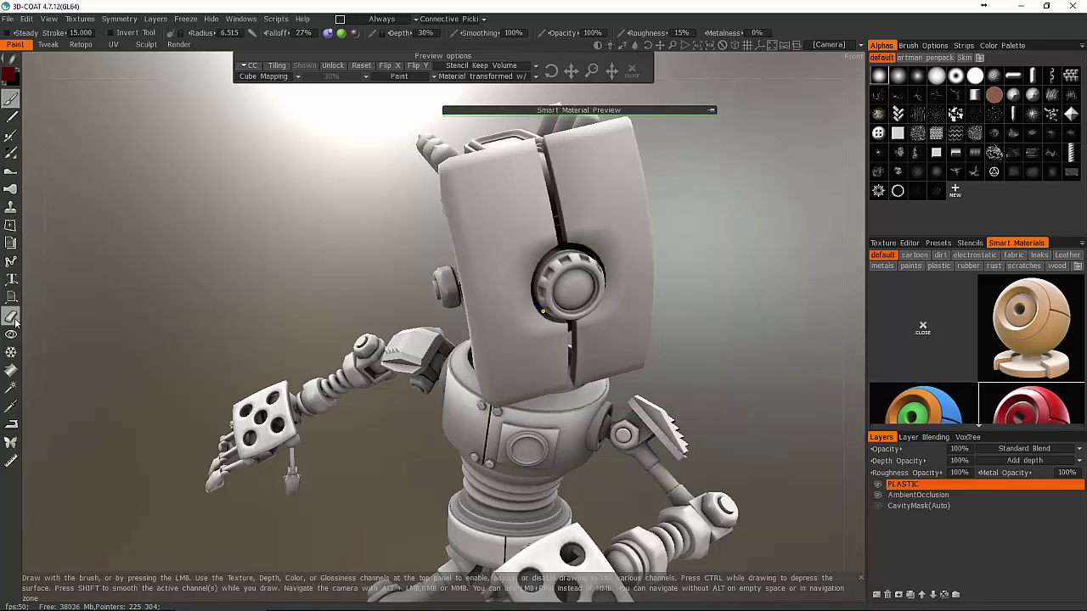
- Set the Fill tool to fill by object, declining to fill the entire layer
{"action": "left_click", "coordinate": [11, 370]}
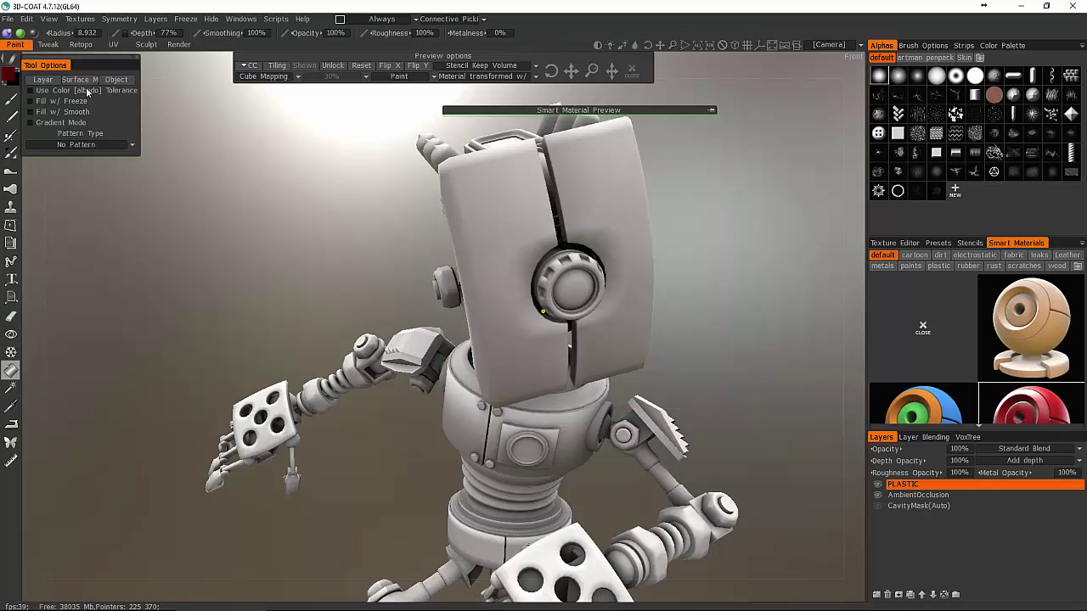
{"action": "left_click", "coordinate": [115, 79]}
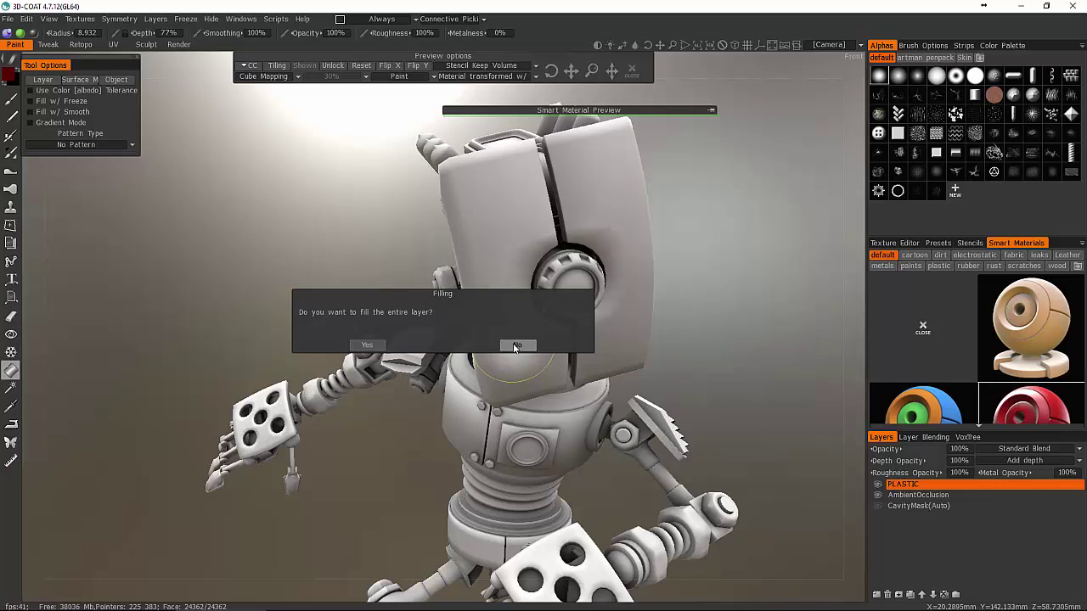
{"action": "left_click", "coordinate": [517, 345]}
{"action": "left_click", "coordinate": [91, 81]}
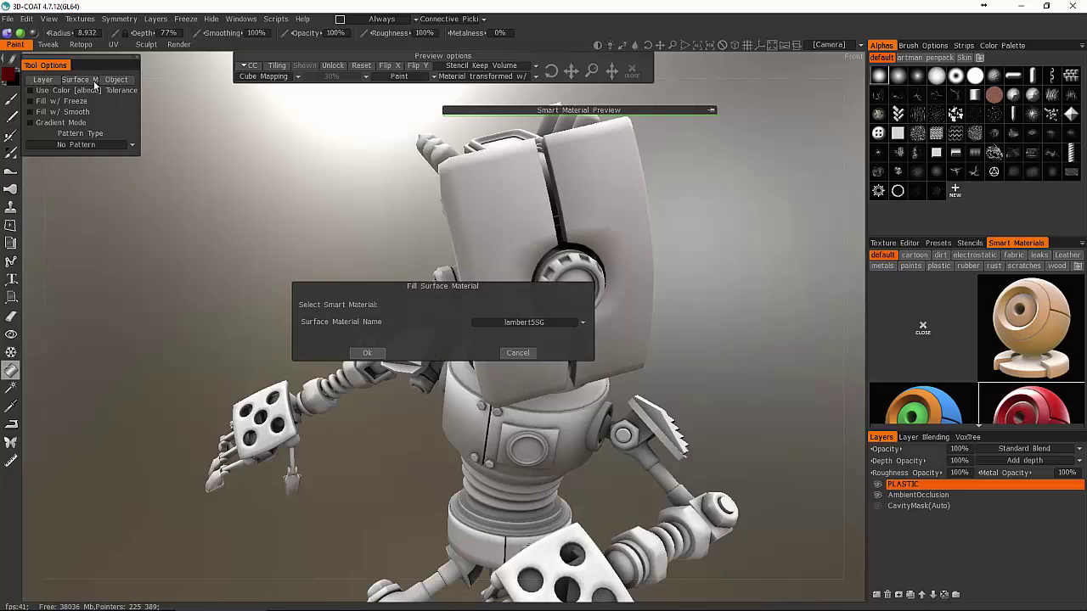
{"action": "left_click", "coordinate": [540, 323]}
{"action": "left_click", "coordinate": [542, 327]}
{"action": "left_click", "coordinate": [517, 352]}
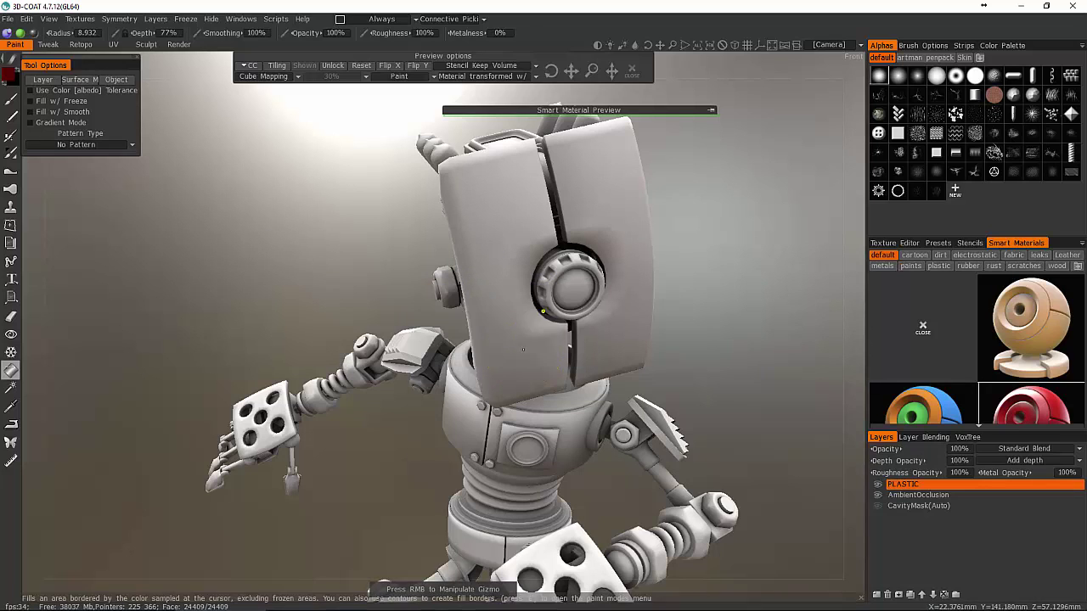
- Fill the robot's head plates by object with the red smart material on the PLASTIC layer
{"action": "left_click", "coordinate": [115, 80]}
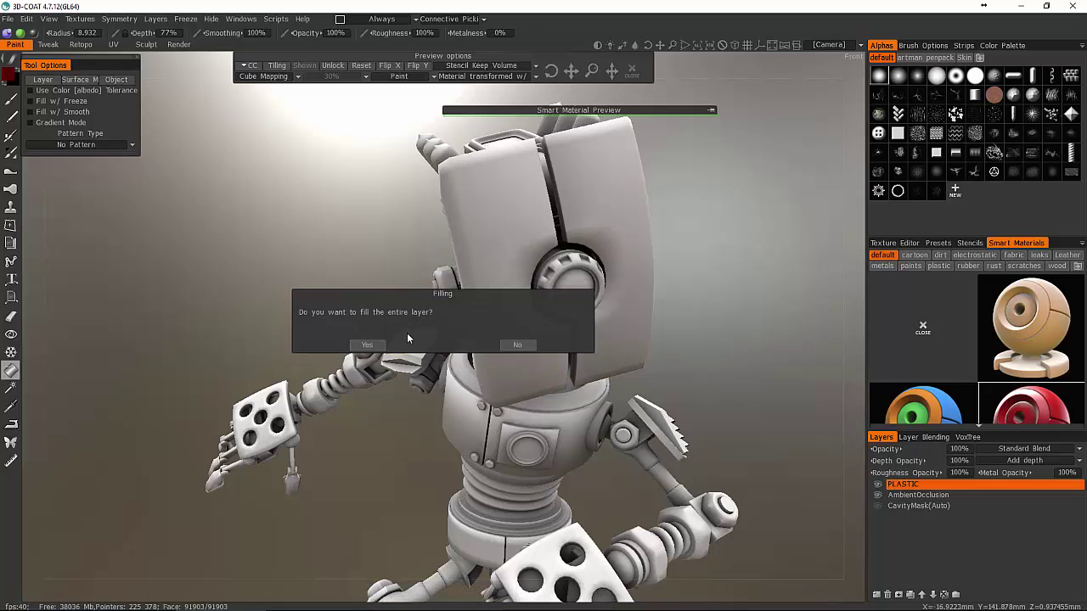
{"action": "left_click", "coordinate": [373, 345]}
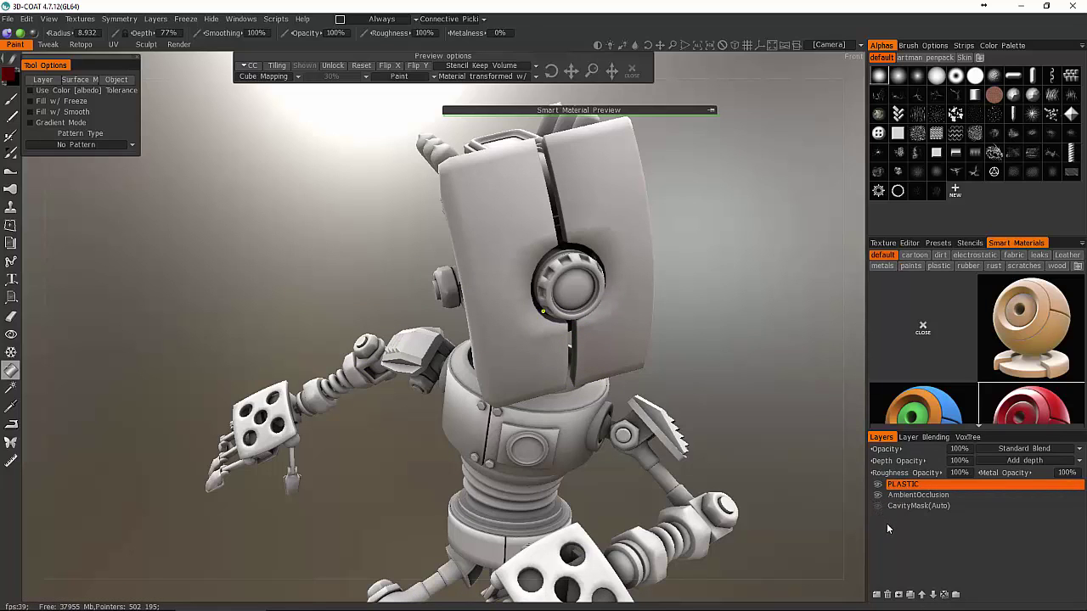
- Hide AmbientOcclusion to inspect the filled head plates on the PLASTIC layer alone, and show AmbientOcclusion again
{"action": "left_click", "coordinate": [906, 495]}
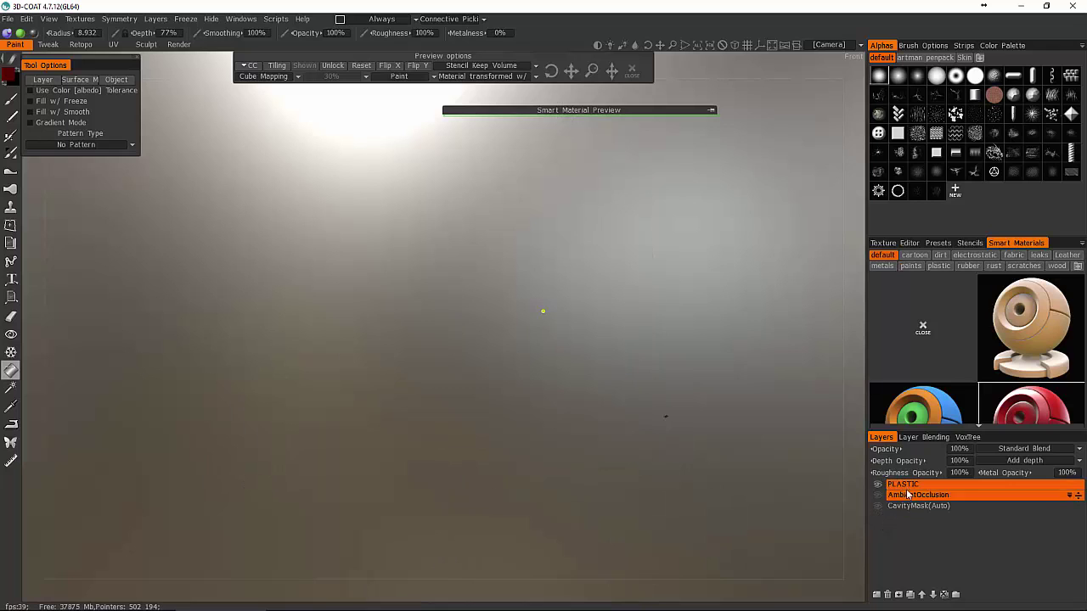
{"action": "left_click", "coordinate": [898, 485]}
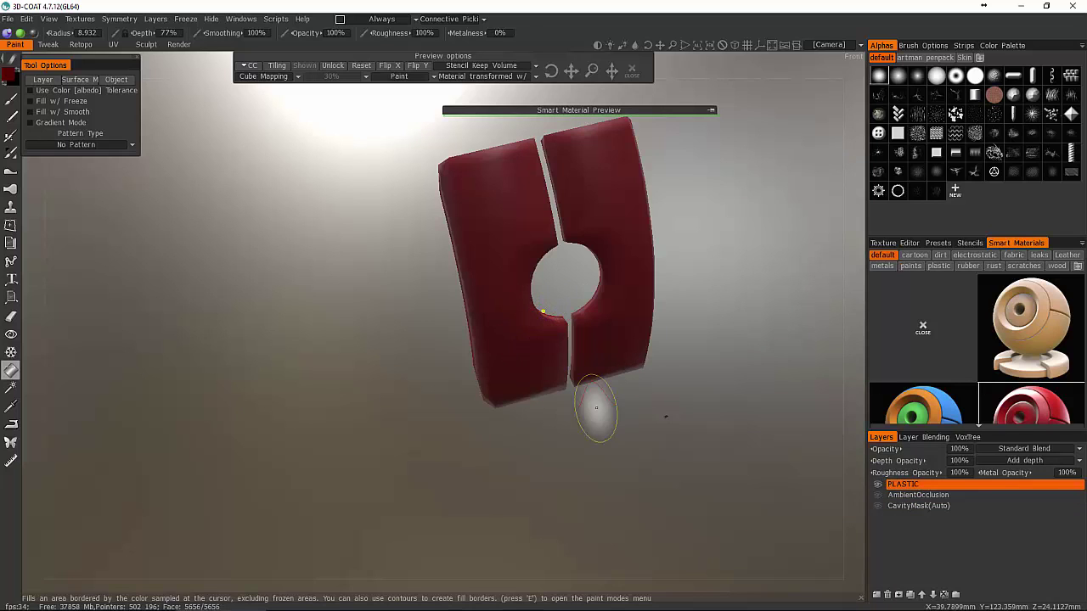
{"action": "mouse_move", "coordinate": [666, 417]}
{"action": "left_mouse_down"}
{"action": "mouse_move", "coordinate": [654, 330]}
{"action": "mouse_move", "coordinate": [630, 397]}
{"action": "mouse_move", "coordinate": [650, 399]}
{"action": "mouse_move", "coordinate": [663, 431]}
{"action": "left_mouse_up"}
{"action": "right_click_drag", "start_coordinate": [662, 432], "coordinate": [684, 430]}
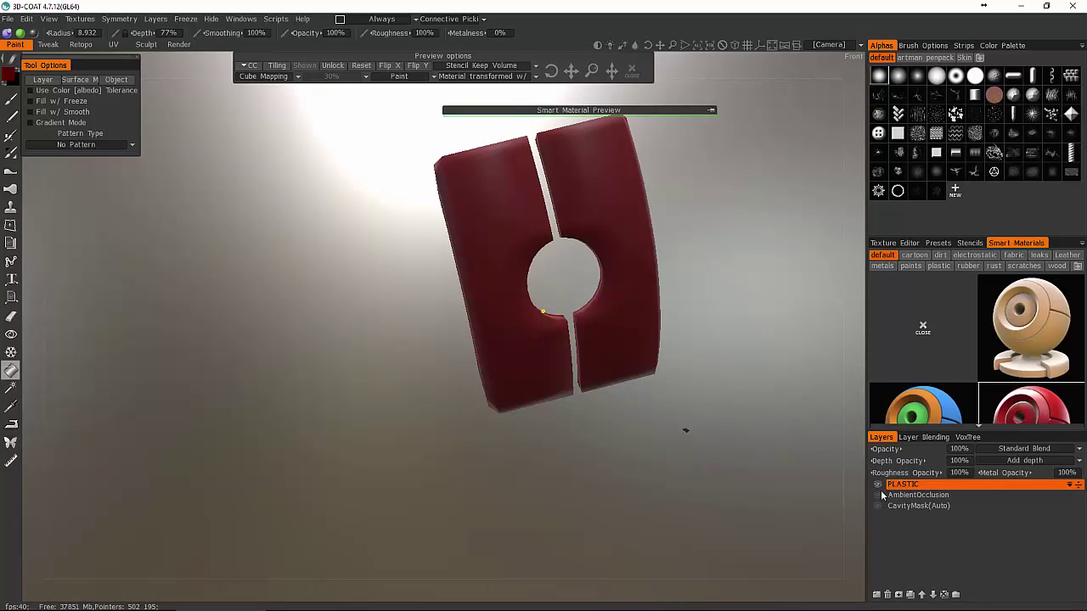
{"action": "key", "text": "ctrl+x"}
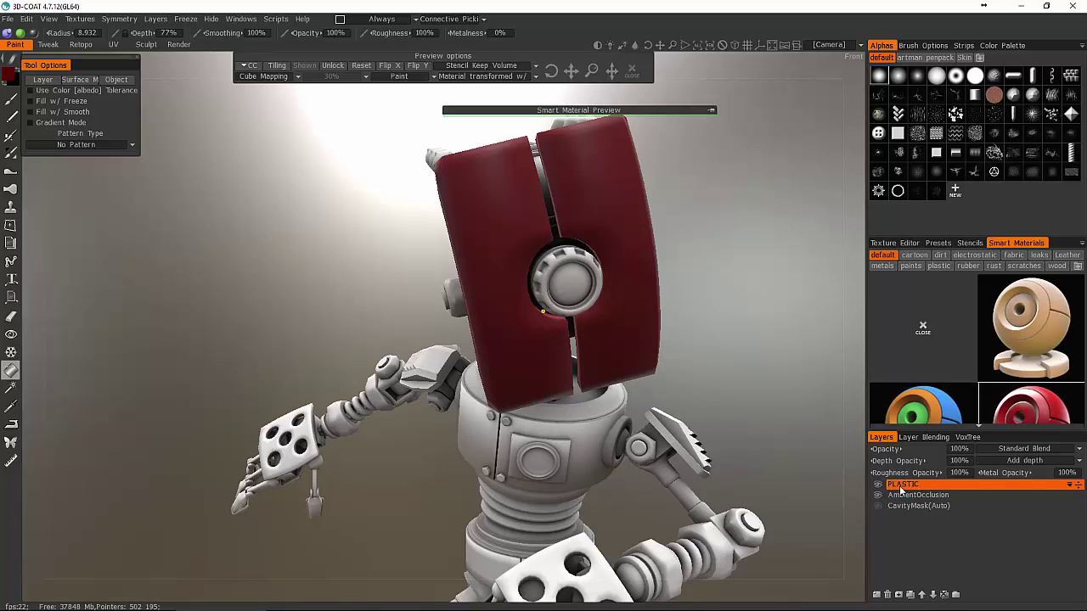
- Widen the side panels so the smart materials palette displays more materials per row
{"action": "left_click", "coordinate": [908, 506]}
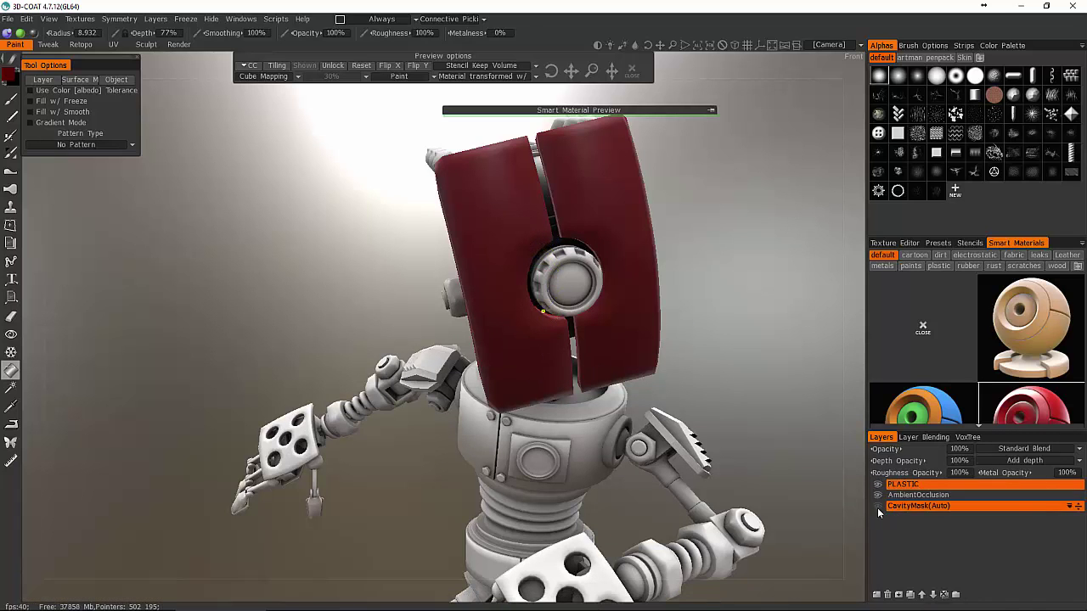
{"action": "middle_click_drag", "start_coordinate": [647, 437], "coordinate": [630, 286]}
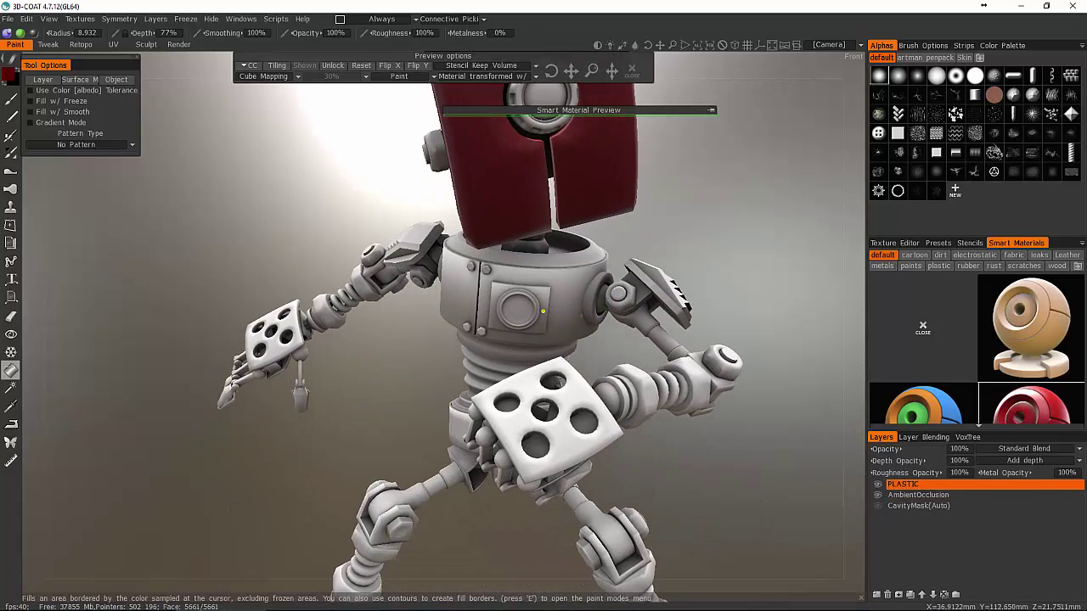
{"action": "left_click_drag", "start_coordinate": [570, 291], "coordinate": [632, 337], "text": "alt"}
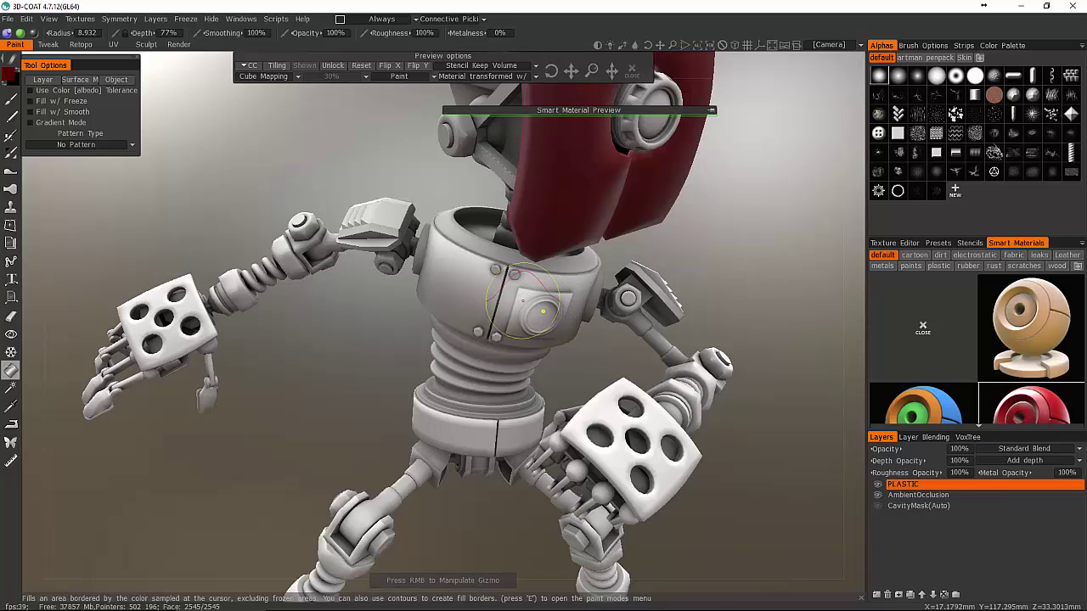
{"action": "left_click_drag", "start_coordinate": [521, 303], "coordinate": [525, 251], "text": "alt"}
{"action": "middle_click_drag", "start_coordinate": [531, 318], "coordinate": [572, 194], "text": "alt"}
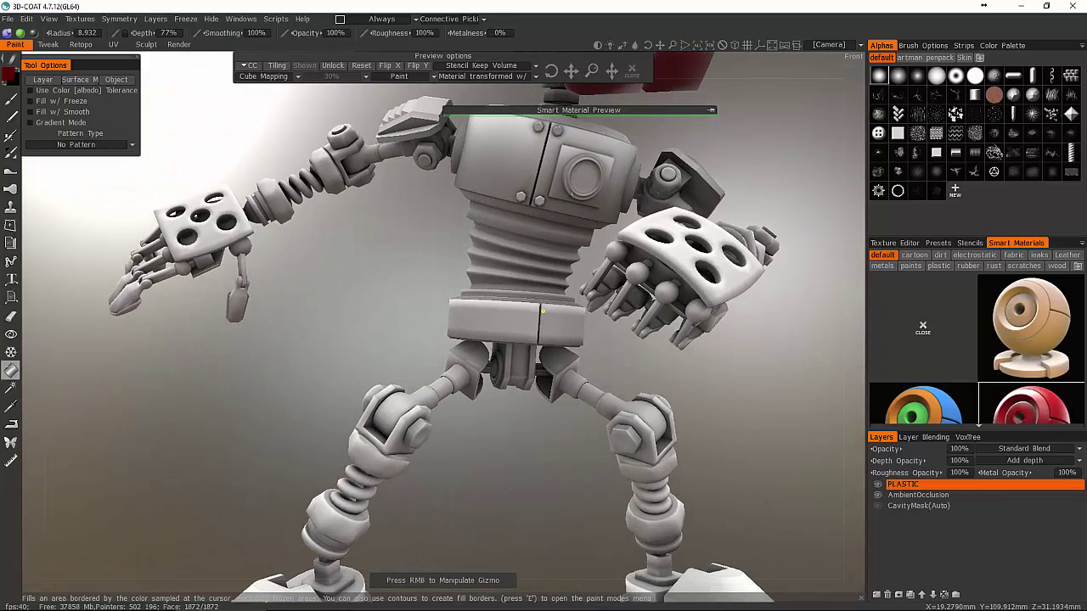
{"action": "middle_click_drag", "start_coordinate": [543, 310], "coordinate": [582, 158], "text": "alt"}
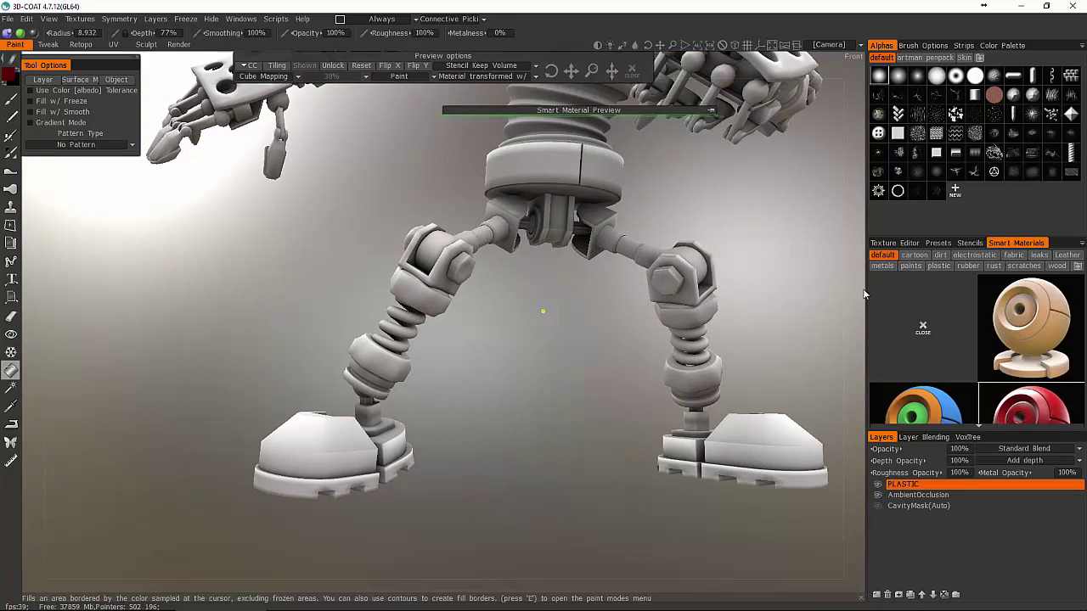
{"action": "left_click_drag", "start_coordinate": [864, 290], "coordinate": [829, 289]}
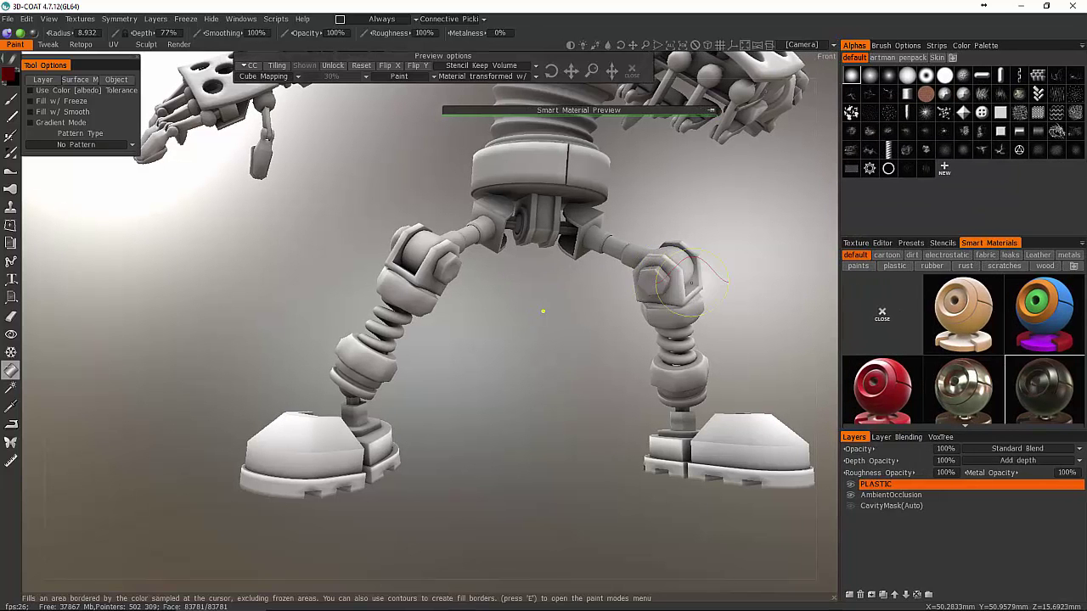
- Fill a knee bolt and the elbow and shoulder bolts on one arm with the dark glossy smart material, undoing the fill on the shoulder bracket
{"action": "mouse_move", "coordinate": [649, 285]}
{"action": "middle_mouse_down"}
{"action": "mouse_move", "coordinate": [490, 385]}
{"action": "mouse_move", "coordinate": [543, 310]}
{"action": "mouse_move", "coordinate": [735, 293]}
{"action": "mouse_move", "coordinate": [622, 411]}
{"action": "mouse_move", "coordinate": [677, 345]}
{"action": "mouse_move", "coordinate": [680, 301]}
{"action": "middle_mouse_up"}
{"action": "left_click", "coordinate": [617, 280]}
{"action": "left_click", "coordinate": [683, 292]}
{"action": "middle_click_drag", "start_coordinate": [671, 396], "coordinate": [774, 320]}
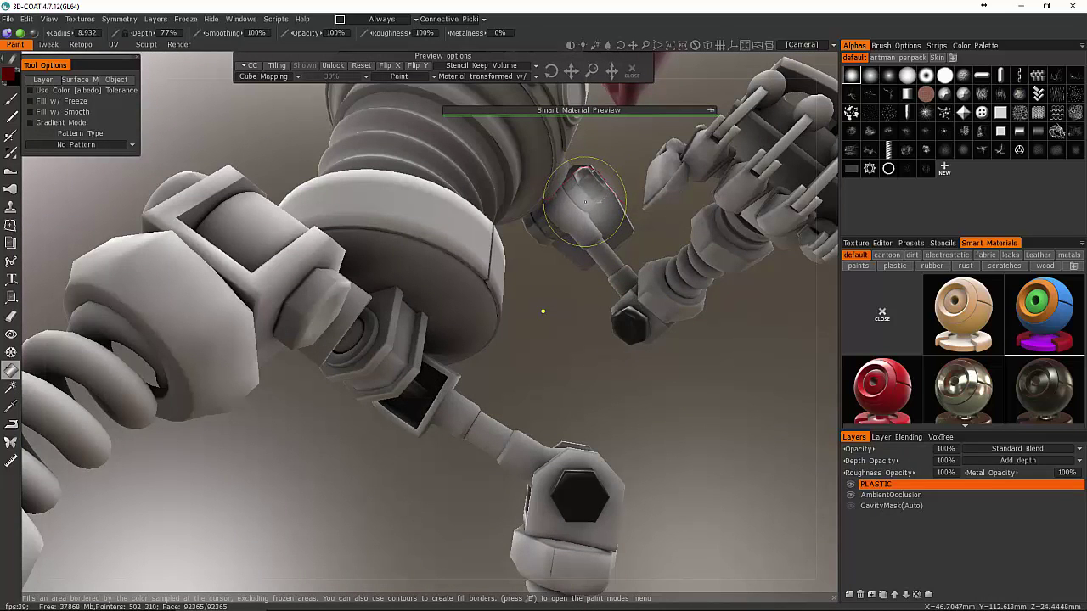
{"action": "left_click", "coordinate": [585, 201]}
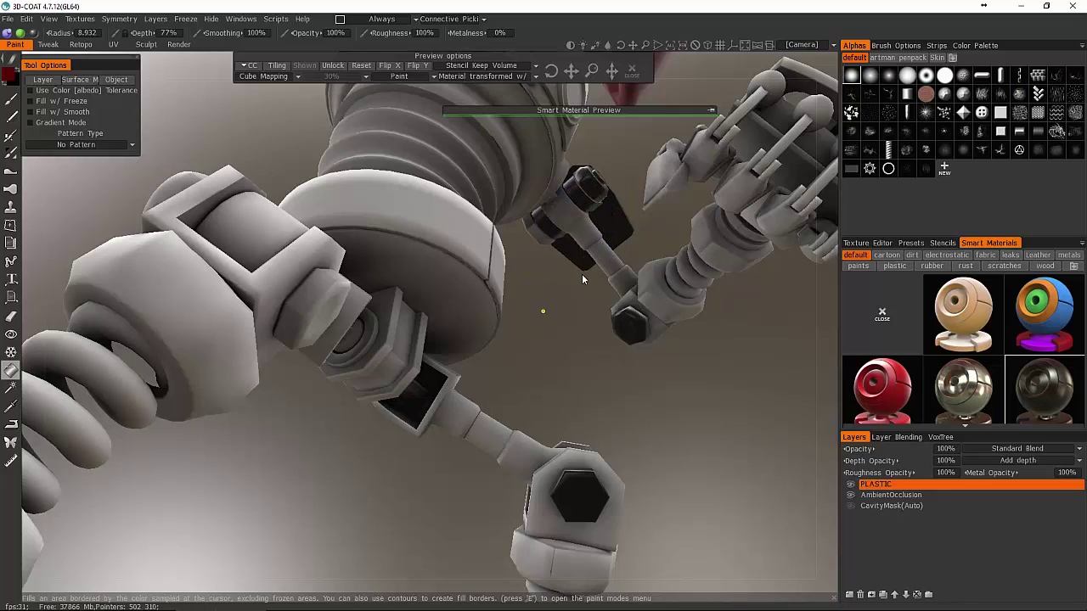
{"action": "key", "text": "ctrl+z"}
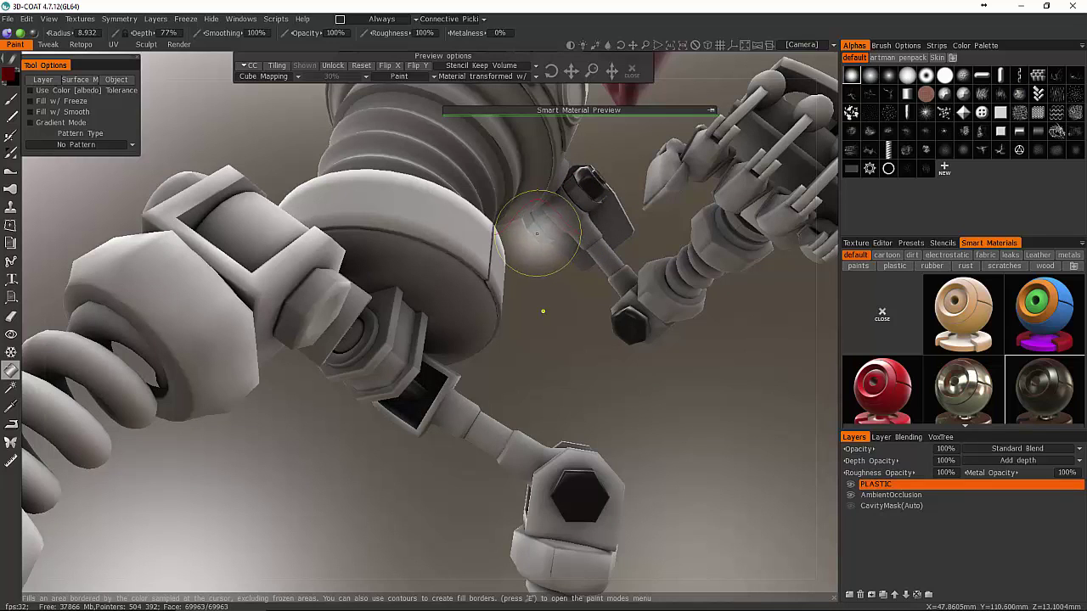
{"action": "left_click", "coordinate": [538, 232]}
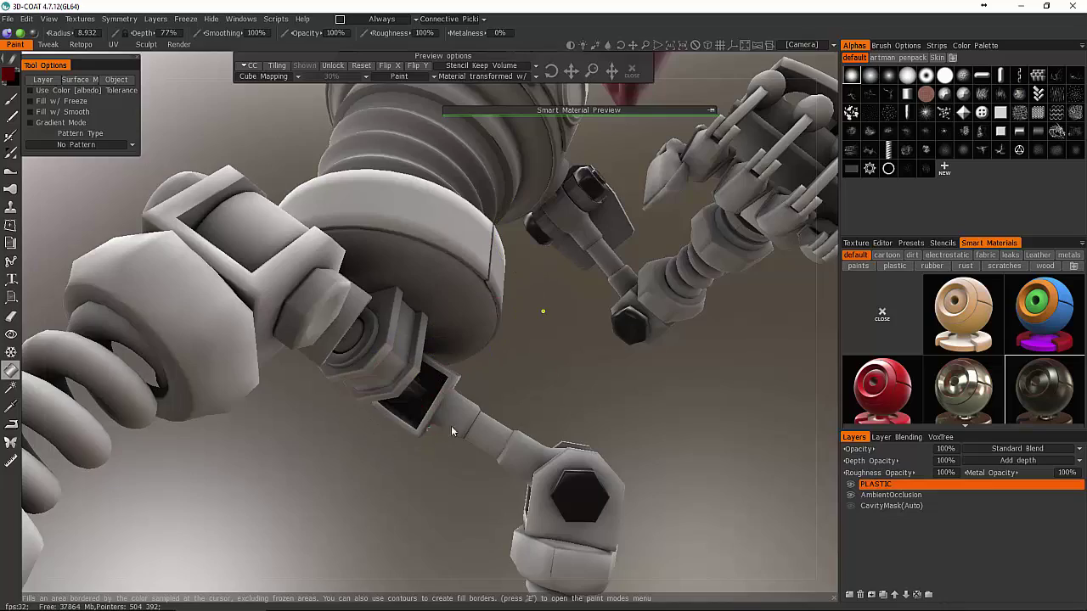
- Fill the remaining knee bolts and the lower-leg springs by object with the dark glossy smart material
{"action": "middle_click_drag", "start_coordinate": [451, 427], "coordinate": [371, 301]}
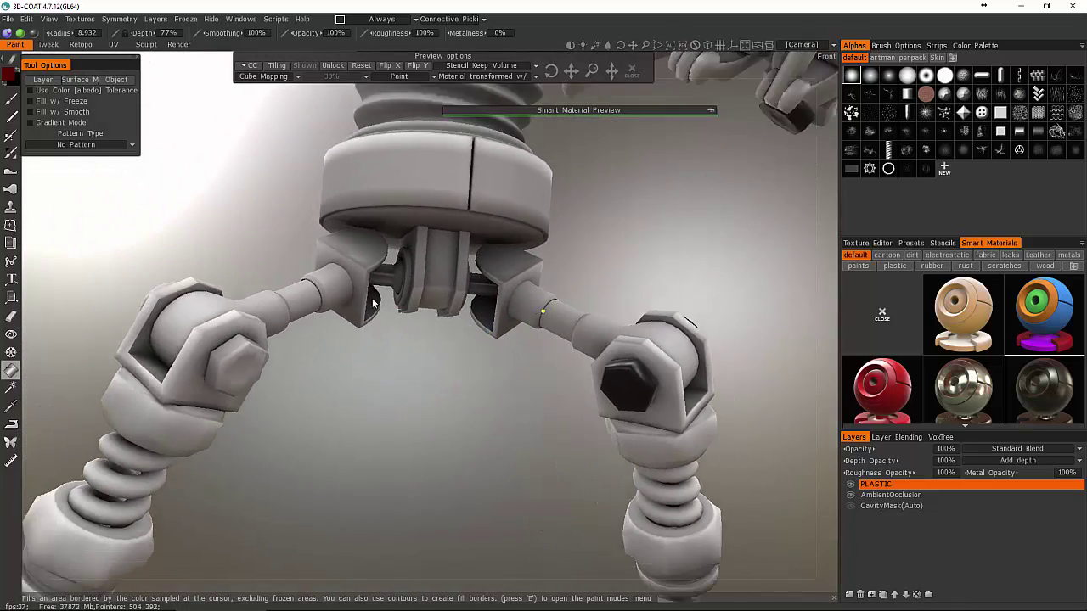
{"action": "scroll", "coordinate": [372, 301], "scroll_direction": "down", "scroll_amount": 5}
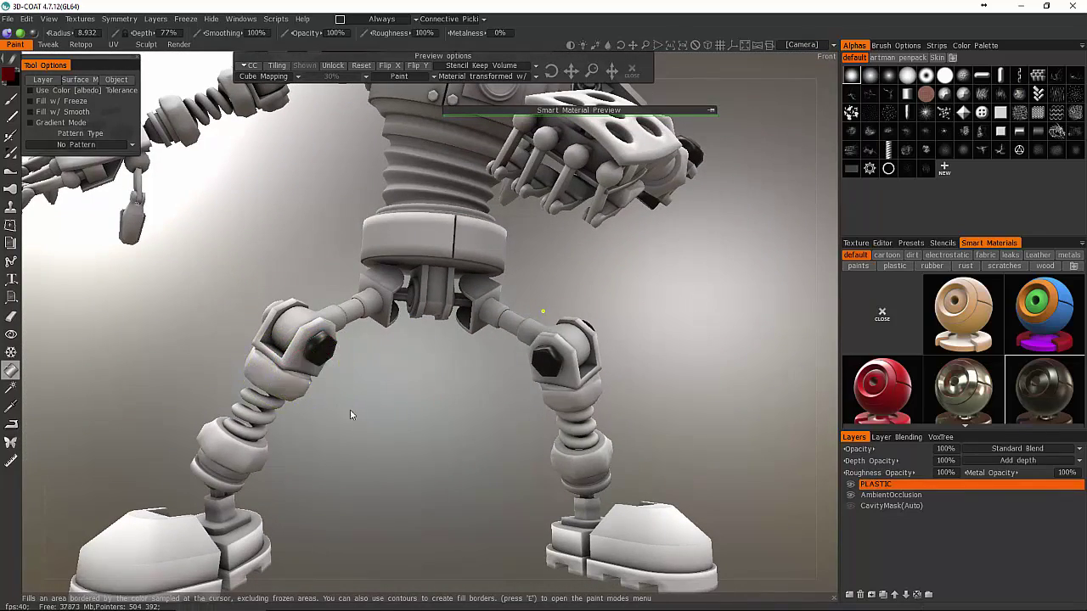
{"action": "middle_click_drag", "start_coordinate": [350, 409], "coordinate": [399, 361]}
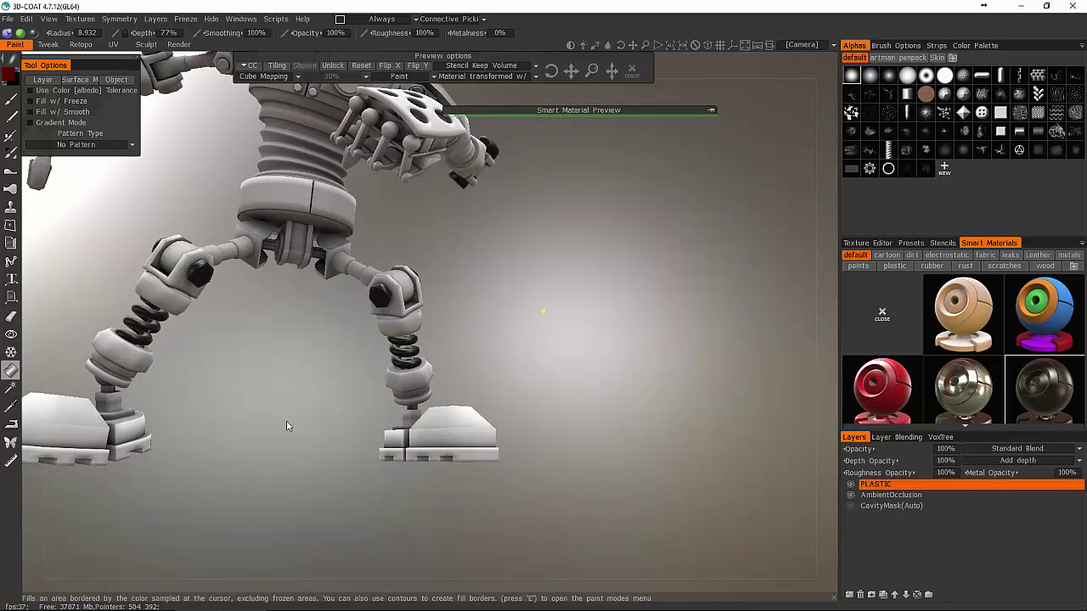
{"action": "middle_click_drag", "start_coordinate": [286, 420], "coordinate": [560, 442]}
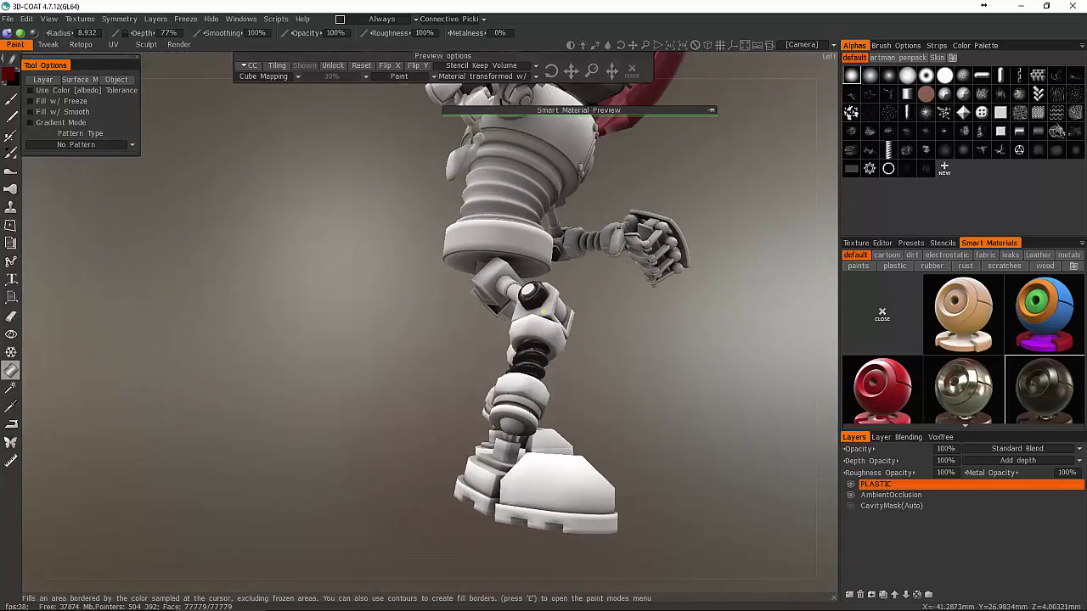
- Fill the elbow and shoulder bolts of the other arm by object with the dark glossy smart material
{"action": "middle_click_drag", "start_coordinate": [463, 216], "coordinate": [462, 434], "text": "alt"}
{"action": "left_click_drag", "start_coordinate": [450, 435], "coordinate": [554, 437], "text": "alt"}
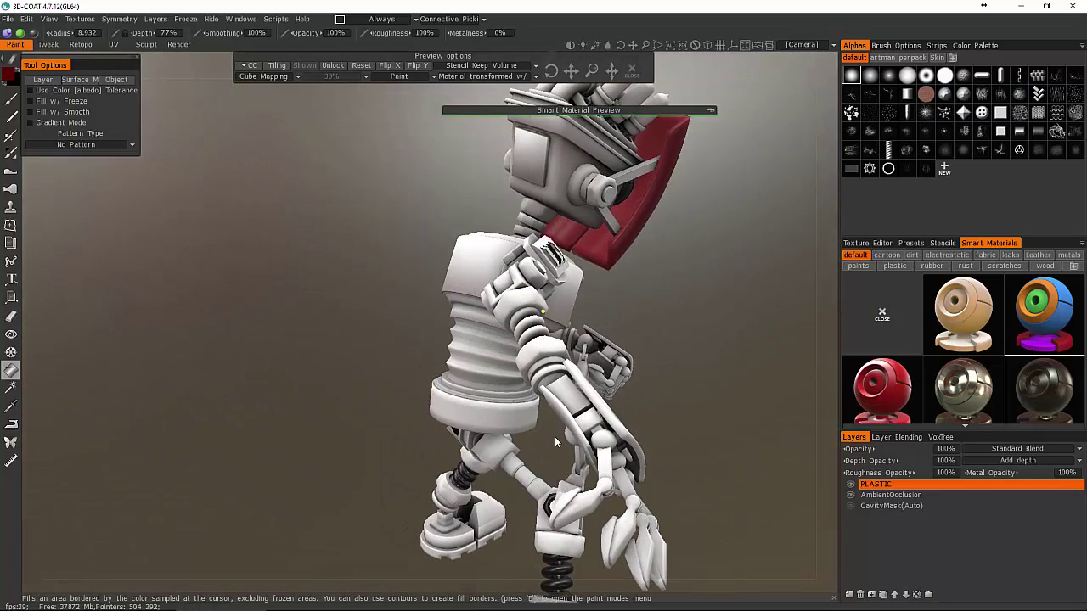
{"action": "left_click_drag", "start_coordinate": [545, 316], "coordinate": [476, 363], "text": "alt"}
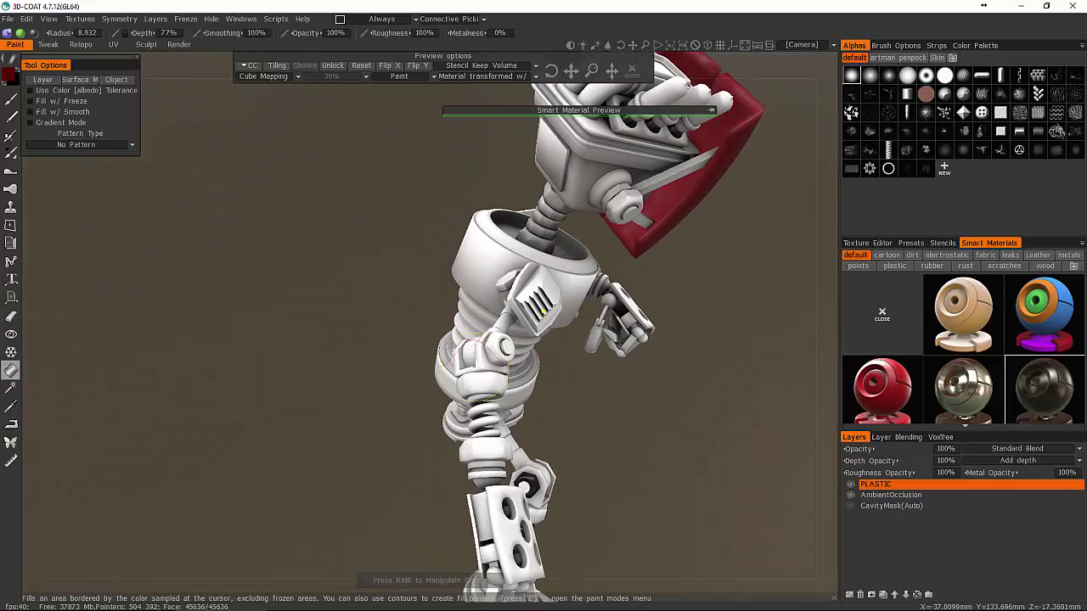
{"action": "middle_click_drag", "start_coordinate": [542, 312], "coordinate": [542, 311]}
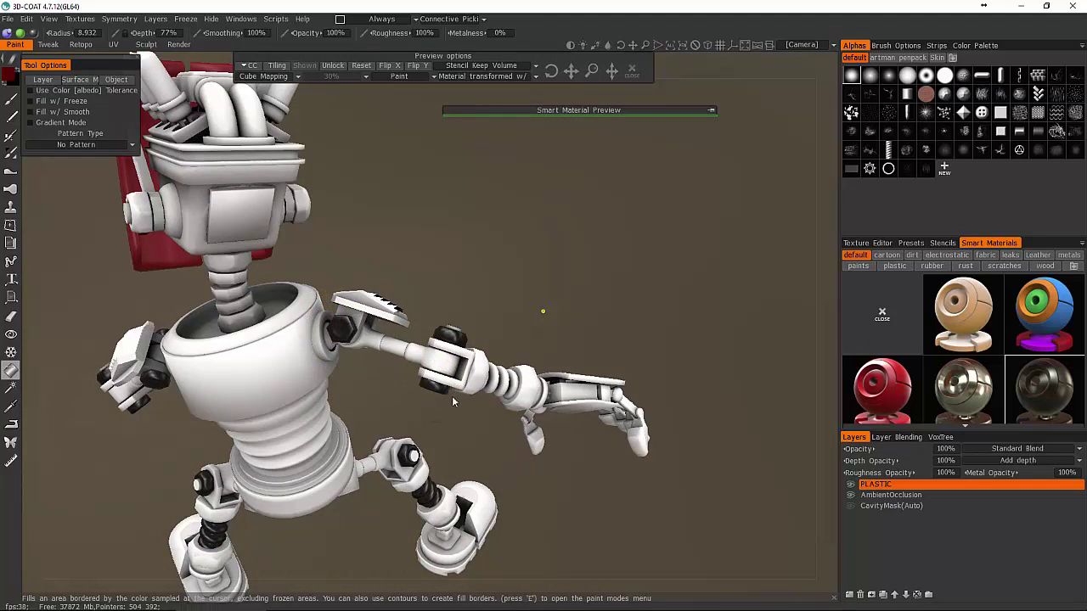
- Fill the hexagonal nuts on both sides of the head by object with the dark glossy smart material
{"action": "middle_click_drag", "start_coordinate": [451, 395], "coordinate": [518, 344]}
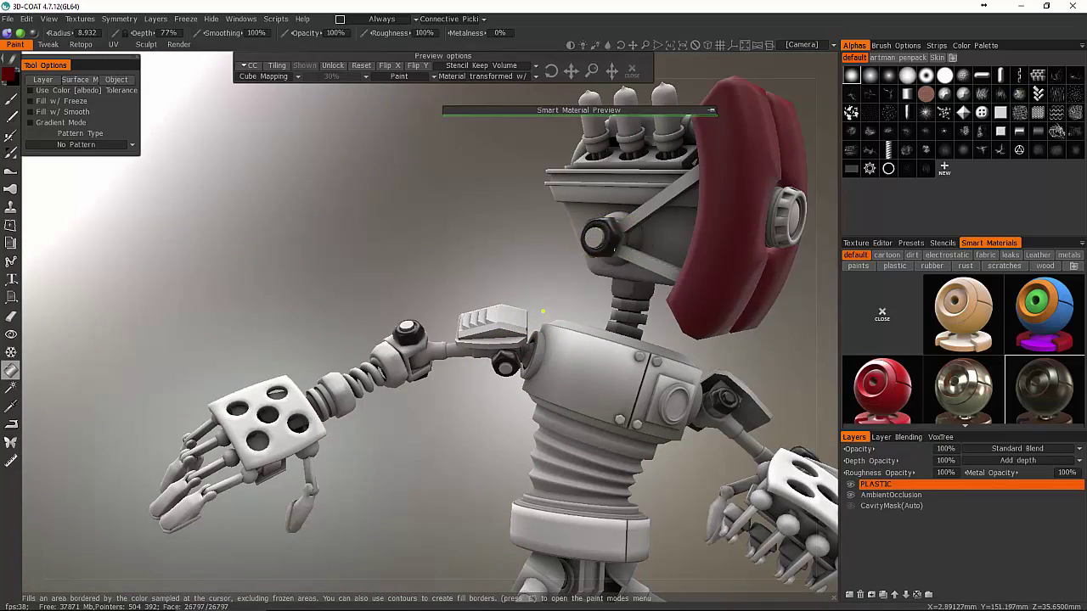
{"action": "left_click_drag", "start_coordinate": [612, 276], "coordinate": [538, 368], "text": "alt"}
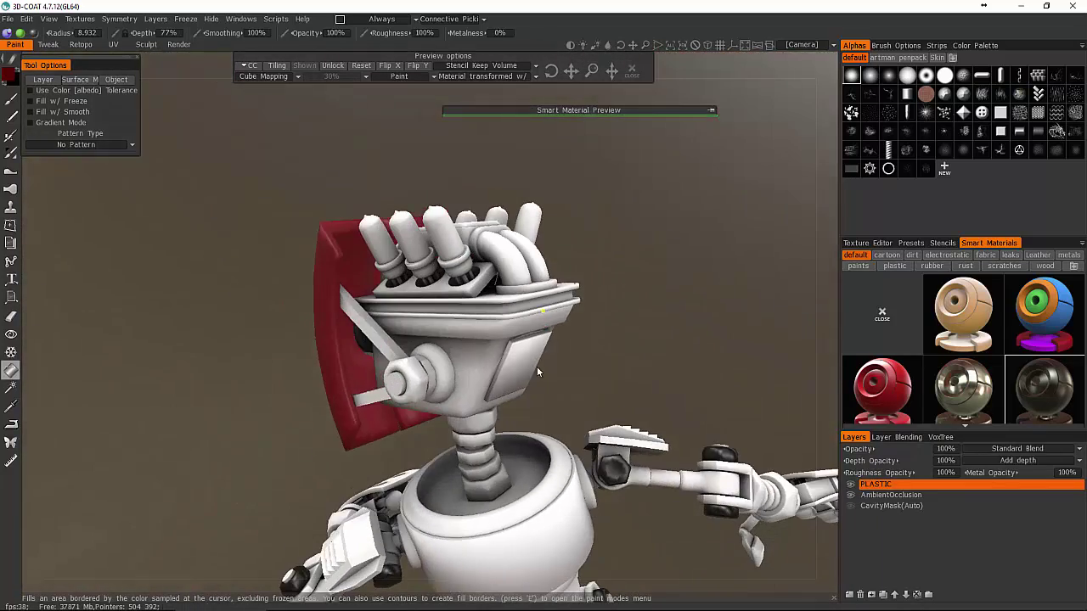
{"action": "left_click", "coordinate": [411, 375]}
{"action": "right_click_drag", "start_coordinate": [424, 399], "coordinate": [448, 270]}
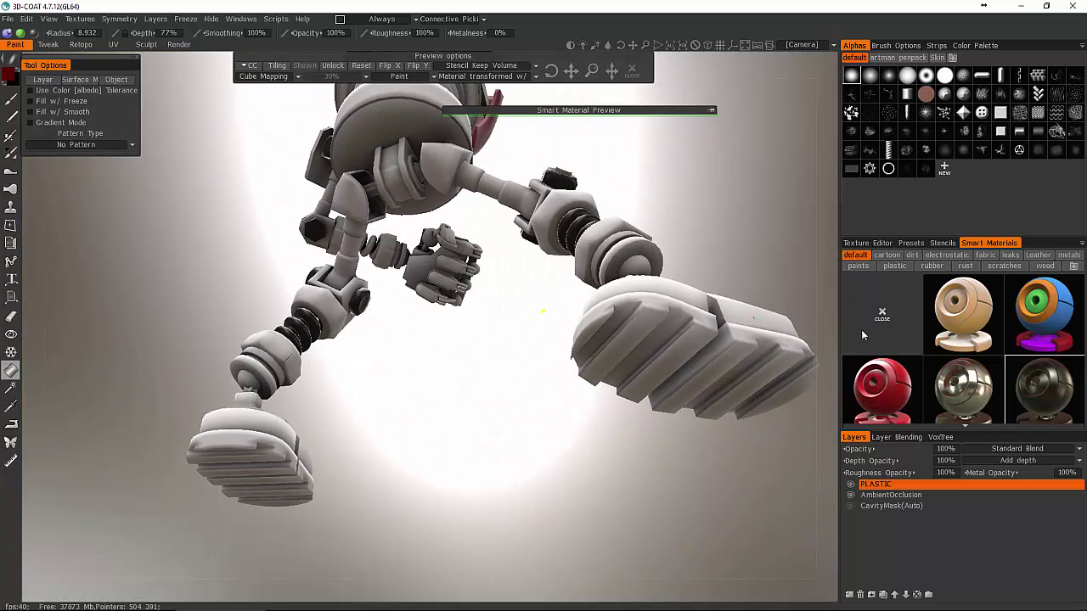
- Choose the worn grey steel smart material from the metals category
{"action": "left_click_drag", "start_coordinate": [586, 315], "coordinate": [636, 382], "text": "alt"}
{"action": "middle_click_drag", "start_coordinate": [636, 382], "coordinate": [458, 459]}
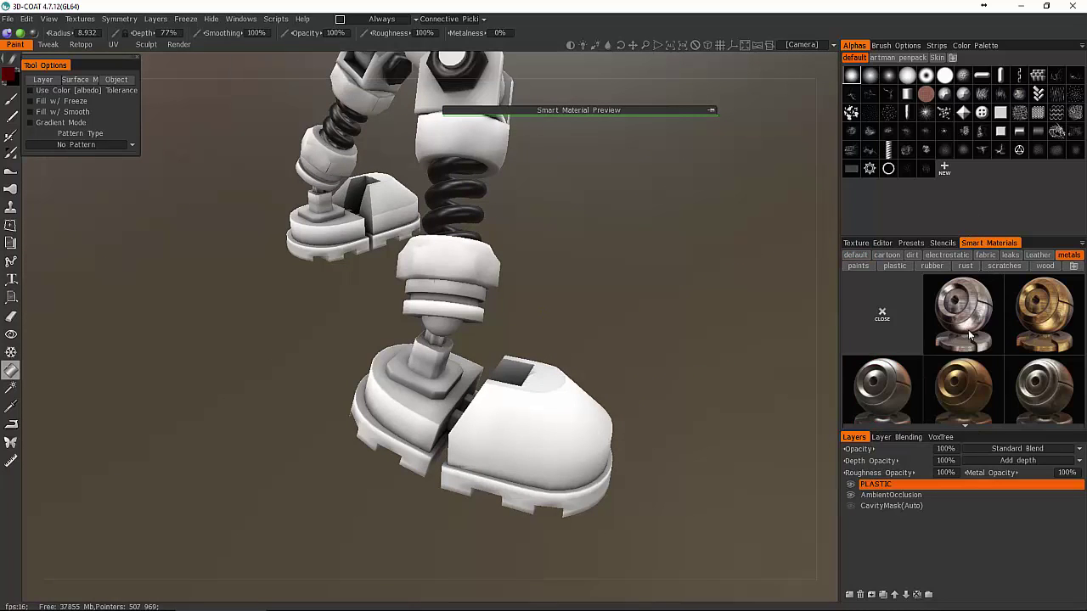
{"action": "left_click", "coordinate": [1042, 338]}
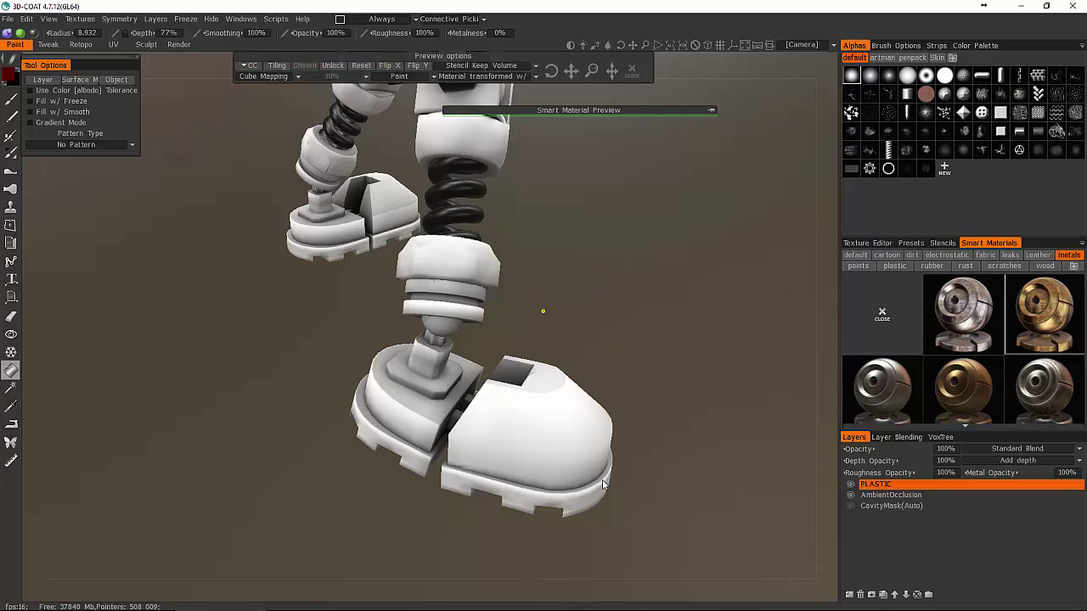
{"action": "middle_click_drag", "start_coordinate": [585, 304], "coordinate": [565, 412]}
{"action": "left_click_drag", "start_coordinate": [561, 414], "coordinate": [495, 291]}
{"action": "scroll", "coordinate": [494, 291], "scroll_direction": "down", "scroll_amount": 10}
{"action": "middle_click_drag", "start_coordinate": [495, 291], "coordinate": [378, 384]}
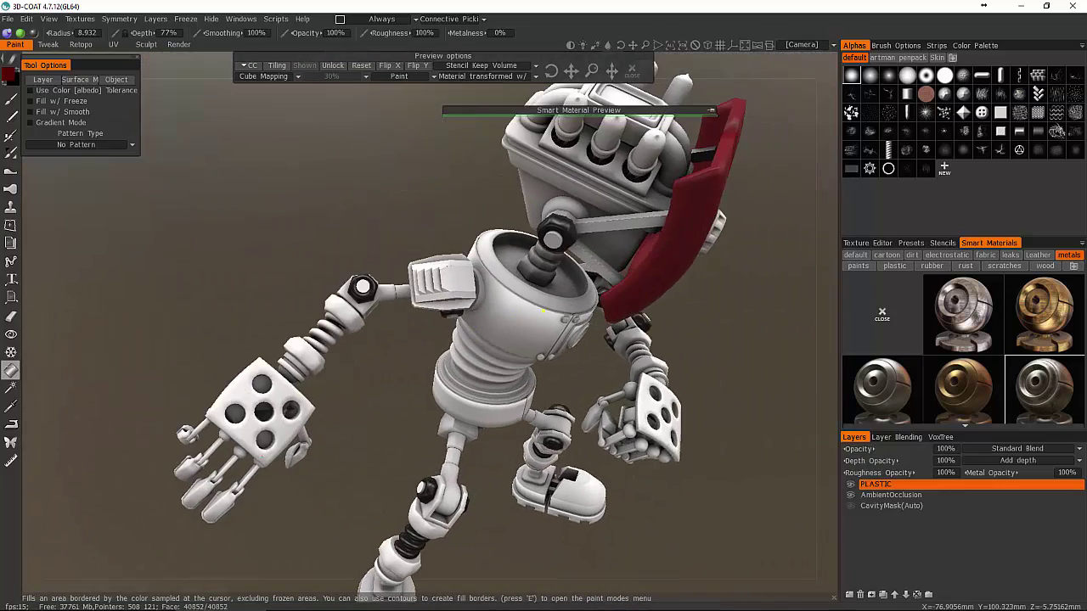
- Fill the head's support struts and the upper-arm and thigh rods by object with the worn steel material
{"action": "left_click_drag", "start_coordinate": [378, 383], "coordinate": [459, 344]}
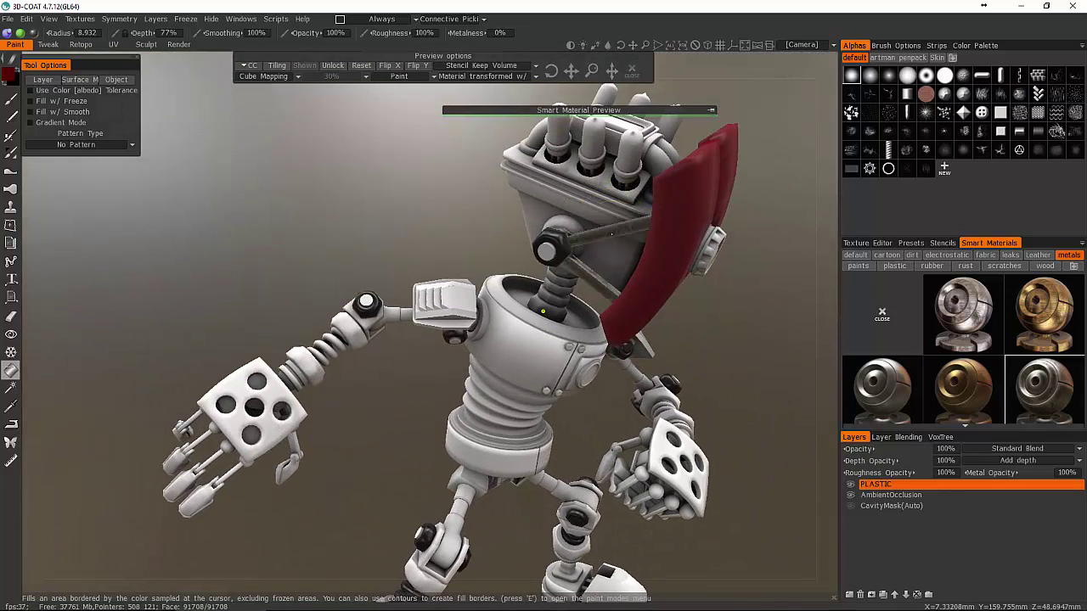
{"action": "left_click_drag", "start_coordinate": [631, 330], "coordinate": [594, 197], "text": "alt"}
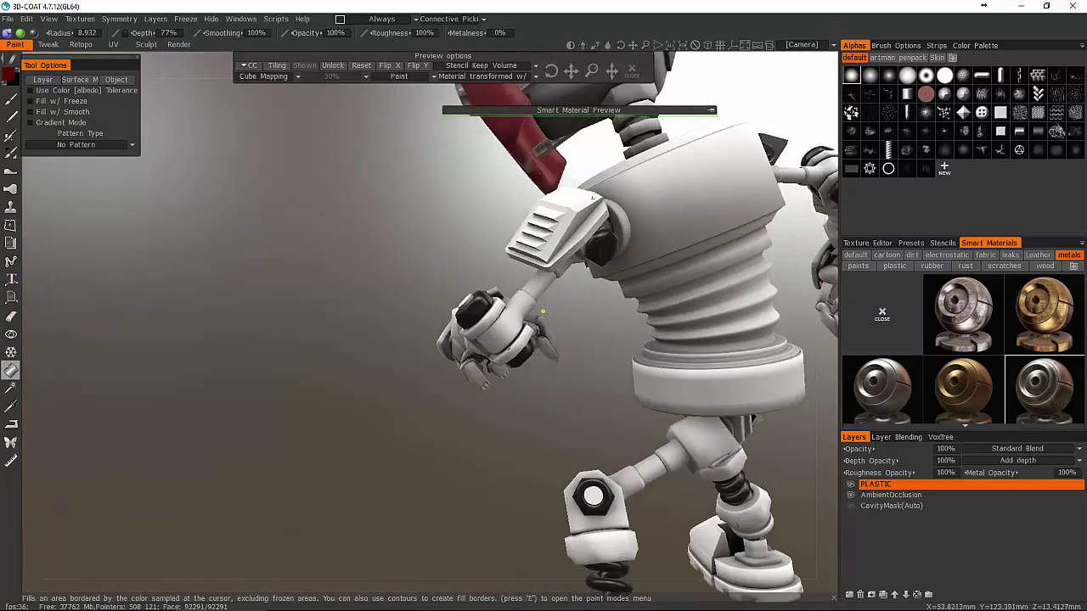
{"action": "left_click_drag", "start_coordinate": [581, 409], "coordinate": [560, 276]}
{"action": "left_click_drag", "start_coordinate": [594, 377], "coordinate": [380, 346]}
{"action": "middle_click_drag", "start_coordinate": [380, 346], "coordinate": [473, 208], "text": "alt"}
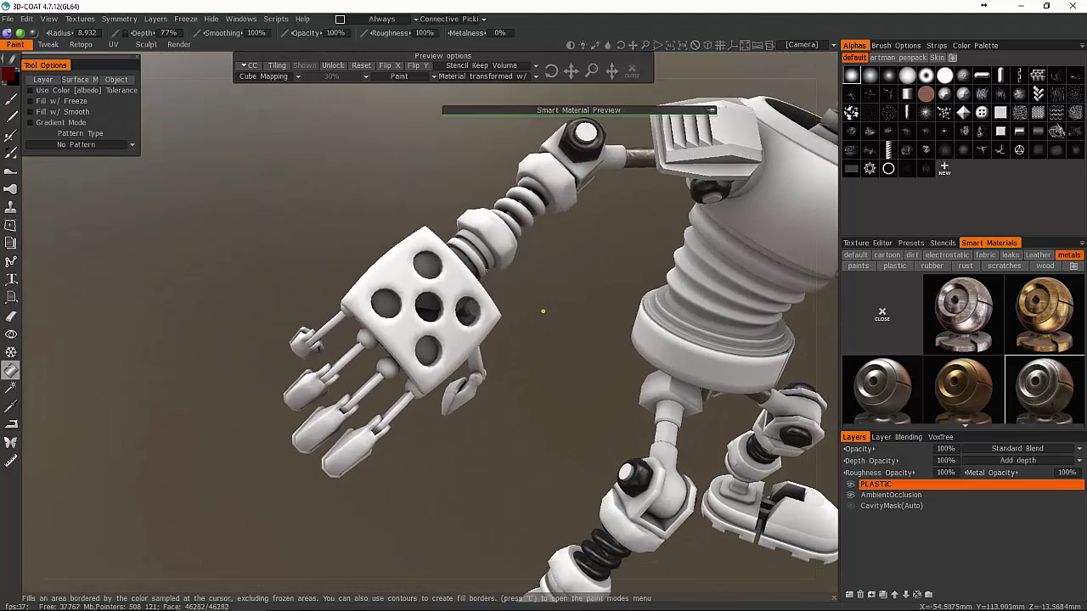
{"action": "left_click_drag", "start_coordinate": [473, 207], "coordinate": [450, 254], "text": "alt"}
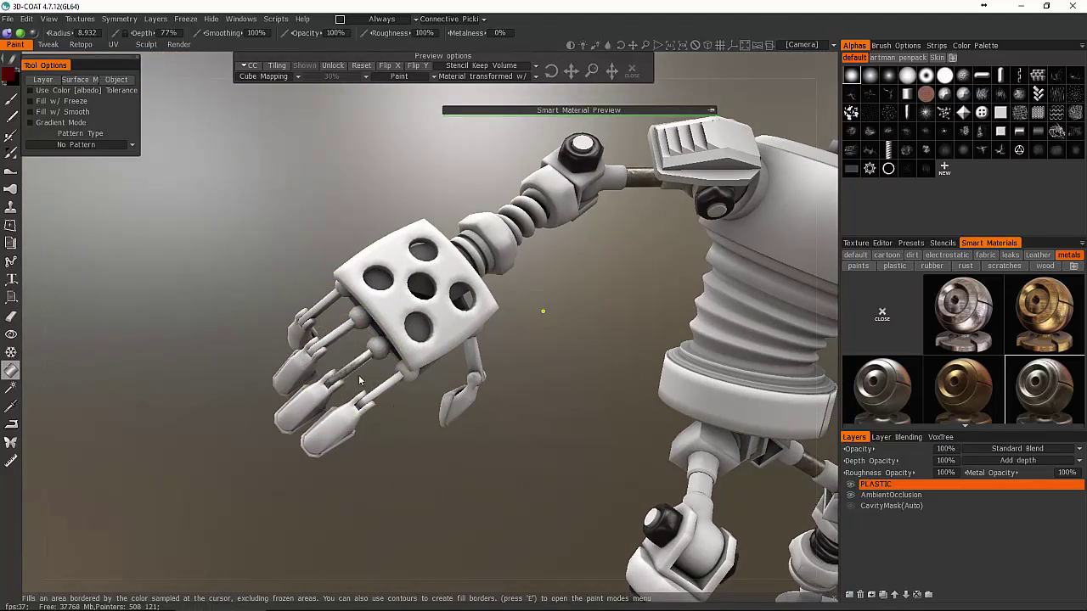
- Fill the finger and thumb rods of both hands by object with the worn steel material
{"action": "left_click_drag", "start_coordinate": [376, 392], "coordinate": [384, 393]}
{"action": "left_click", "coordinate": [384, 391]}
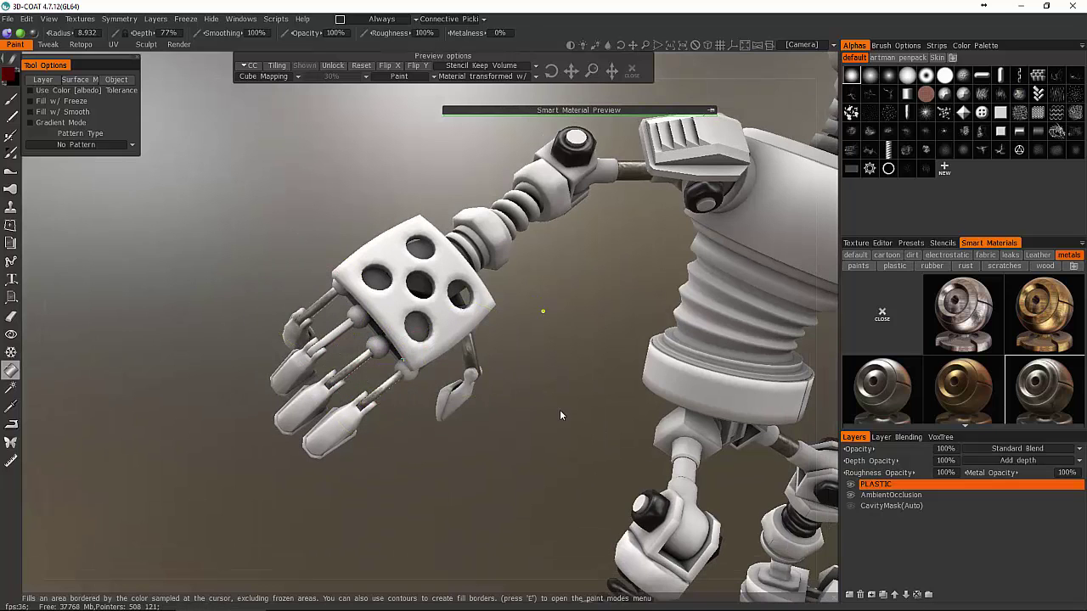
{"action": "mouse_move", "coordinate": [559, 416]}
{"action": "left_mouse_down"}
{"action": "mouse_move", "coordinate": [387, 249]}
{"action": "mouse_move", "coordinate": [475, 340]}
{"action": "mouse_move", "coordinate": [594, 357]}
{"action": "mouse_move", "coordinate": [596, 393]}
{"action": "mouse_move", "coordinate": [629, 403]}
{"action": "left_mouse_up"}
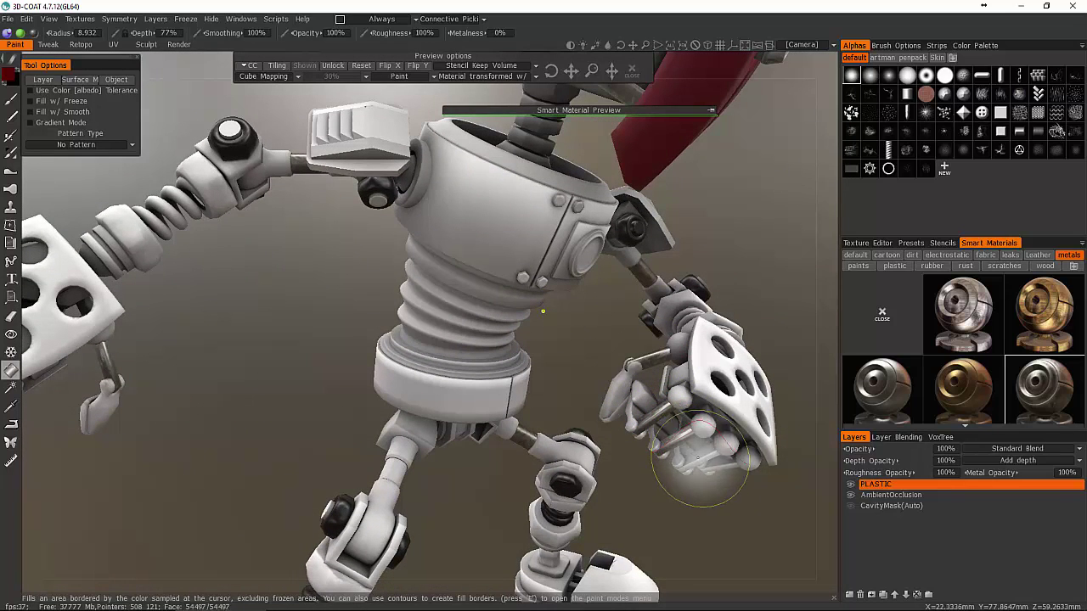
{"action": "middle_click_drag", "start_coordinate": [341, 384], "coordinate": [472, 309]}
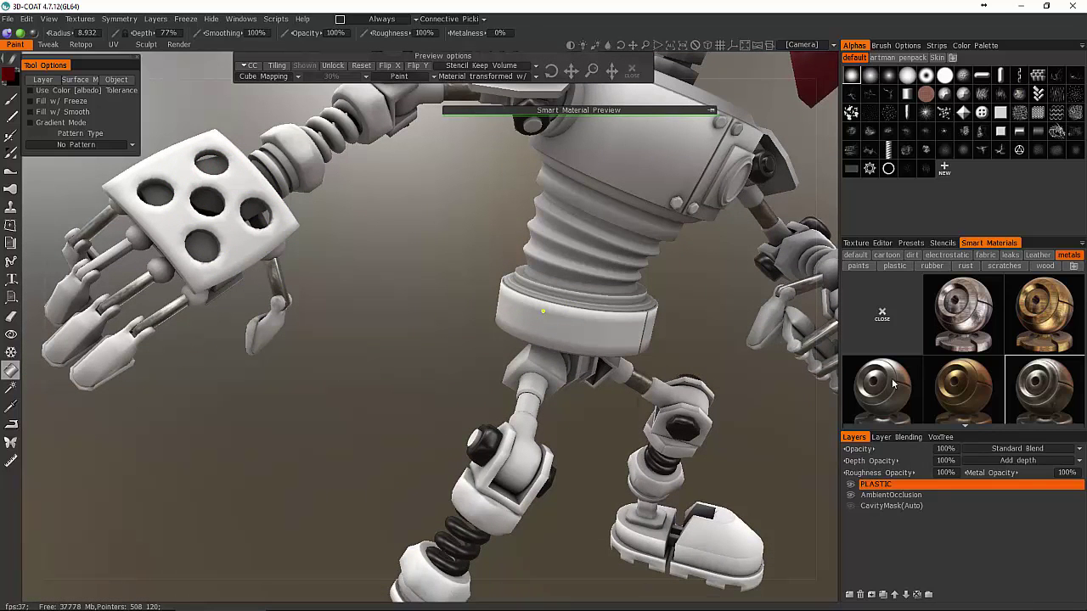
- Choose a worn copper smart material from the metals category and fill the robot's chest shell with it
{"action": "scroll", "coordinate": [942, 421], "scroll_direction": "down", "scroll_amount": 1}
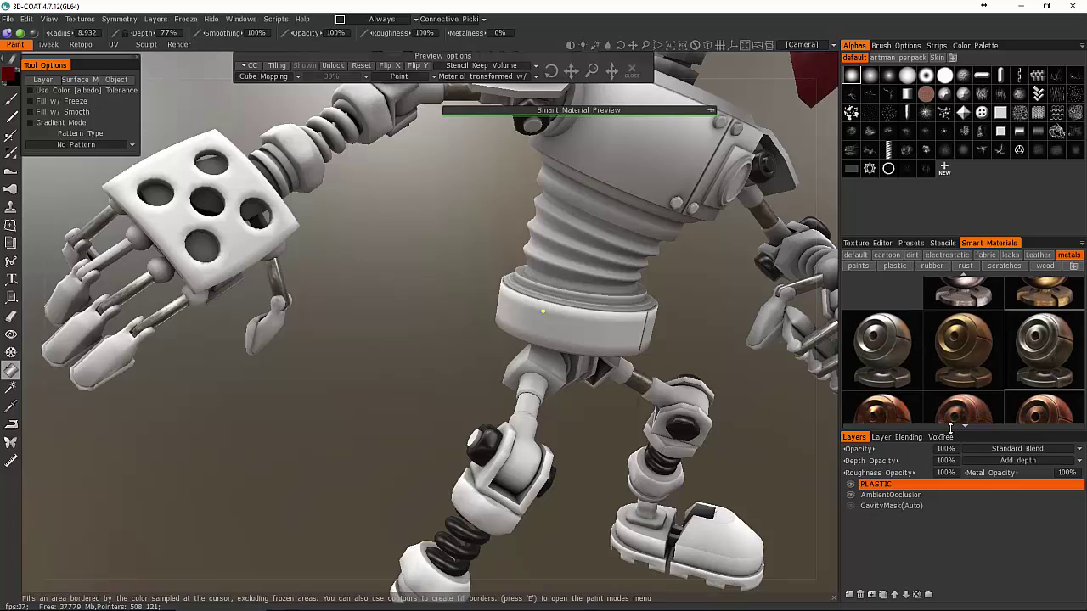
{"action": "scroll", "coordinate": [950, 424], "scroll_direction": "down", "scroll_amount": 1}
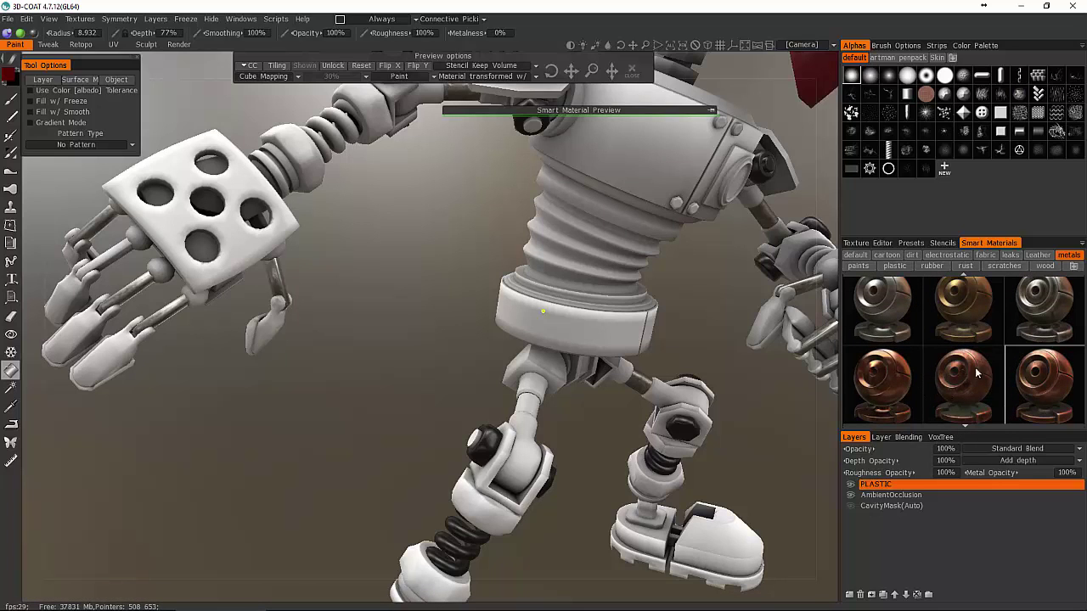
{"action": "middle_click_drag", "start_coordinate": [566, 168], "coordinate": [414, 328], "text": "alt"}
{"action": "left_click", "coordinate": [412, 328]}
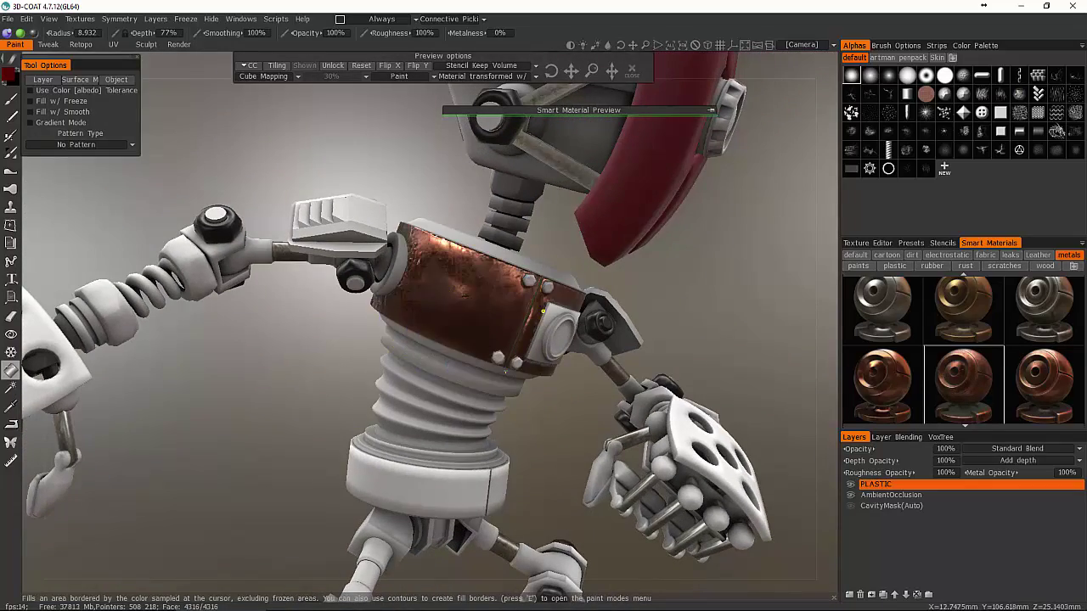
- Fill the vented shoulder guards on both arms by object with the worn copper material
{"action": "left_click_drag", "start_coordinate": [449, 337], "coordinate": [399, 382], "text": "alt"}
{"action": "mouse_move", "coordinate": [366, 197]}
{"action": "left_mouse_down", "text": "alt"}
{"action": "mouse_move", "coordinate": [353, 196]}
{"action": "mouse_move", "coordinate": [369, 208]}
{"action": "left_mouse_up", "text": "alt"}
{"action": "left_click", "coordinate": [405, 194]}
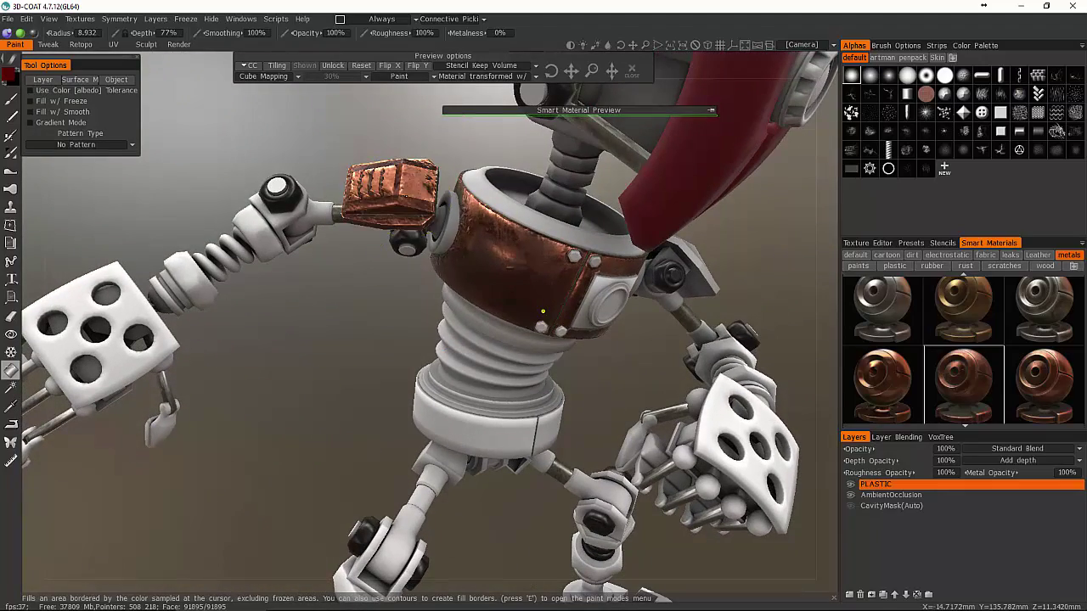
{"action": "mouse_move", "coordinate": [399, 263]}
{"action": "left_mouse_down"}
{"action": "mouse_move", "coordinate": [348, 304]}
{"action": "mouse_move", "coordinate": [458, 306]}
{"action": "left_mouse_up"}
{"action": "left_click", "coordinate": [631, 348]}
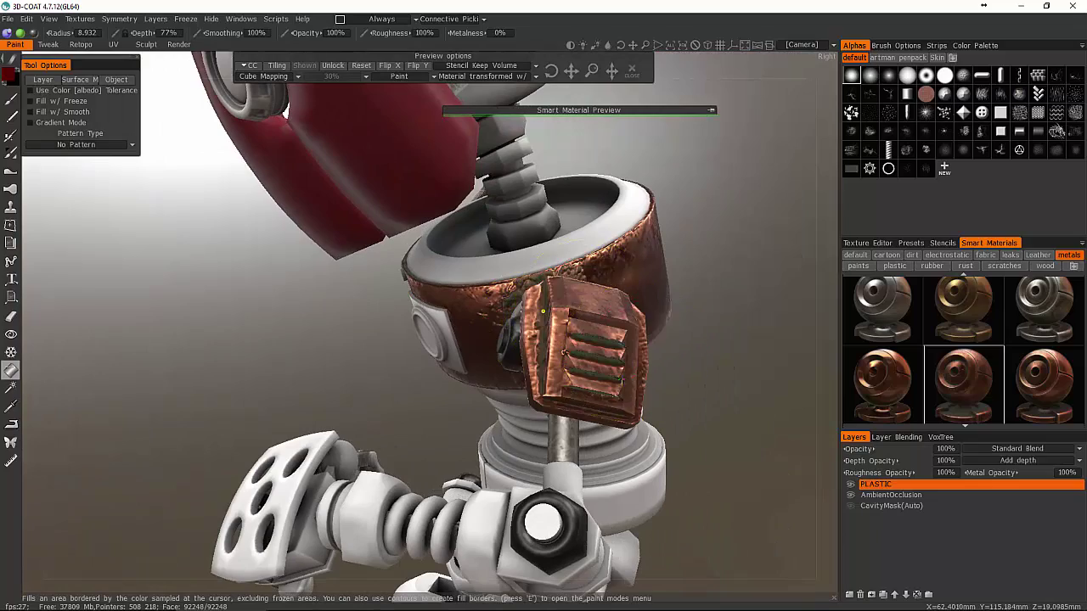
- Fill the perforated back plates of both hands with the worn copper material
{"action": "middle_click_drag", "start_coordinate": [374, 399], "coordinate": [387, 193]}
{"action": "left_click_drag", "start_coordinate": [374, 442], "coordinate": [501, 438]}
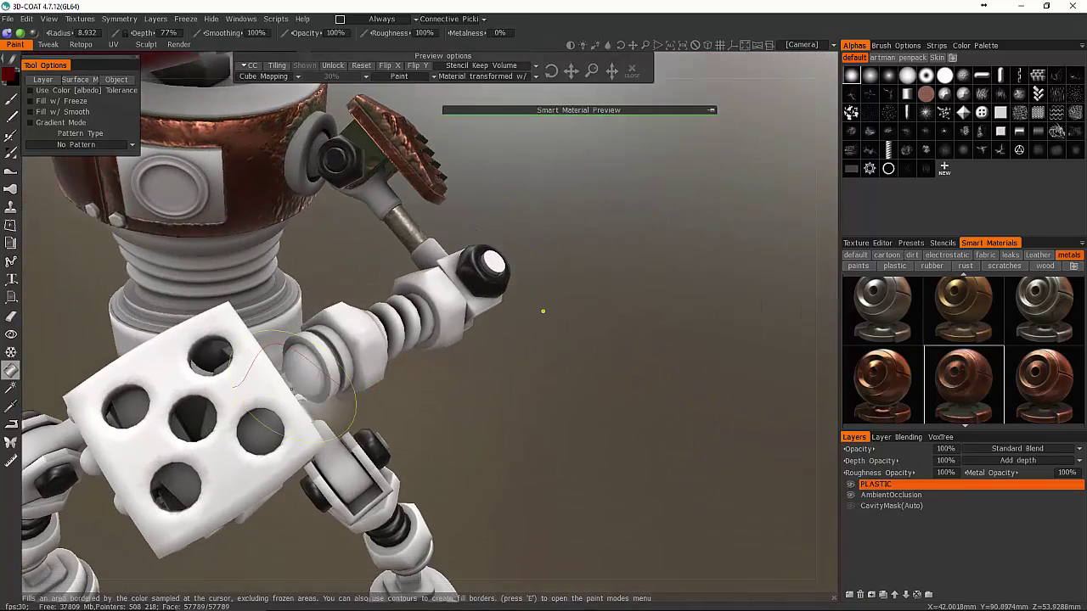
{"action": "left_click", "coordinate": [229, 373]}
{"action": "middle_click_drag", "start_coordinate": [259, 412], "coordinate": [504, 388]}
{"action": "scroll", "coordinate": [504, 388], "scroll_direction": "down", "scroll_amount": 5}
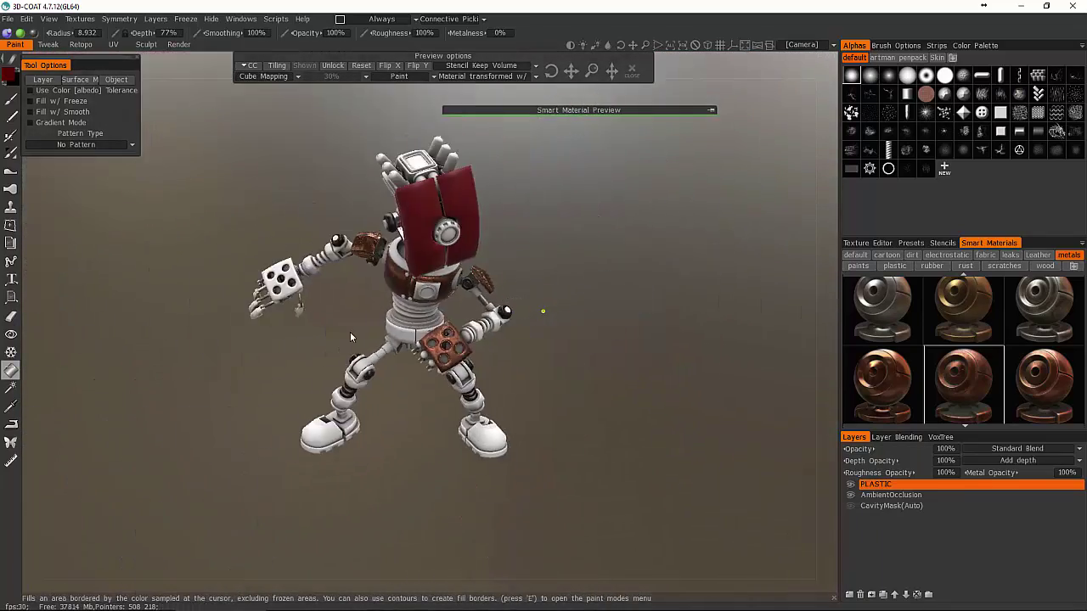
{"action": "middle_click_drag", "start_coordinate": [350, 332], "coordinate": [526, 381]}
{"action": "scroll", "coordinate": [526, 382], "scroll_direction": "up", "scroll_amount": 2}
{"action": "left_click_drag", "start_coordinate": [526, 380], "coordinate": [350, 280]}
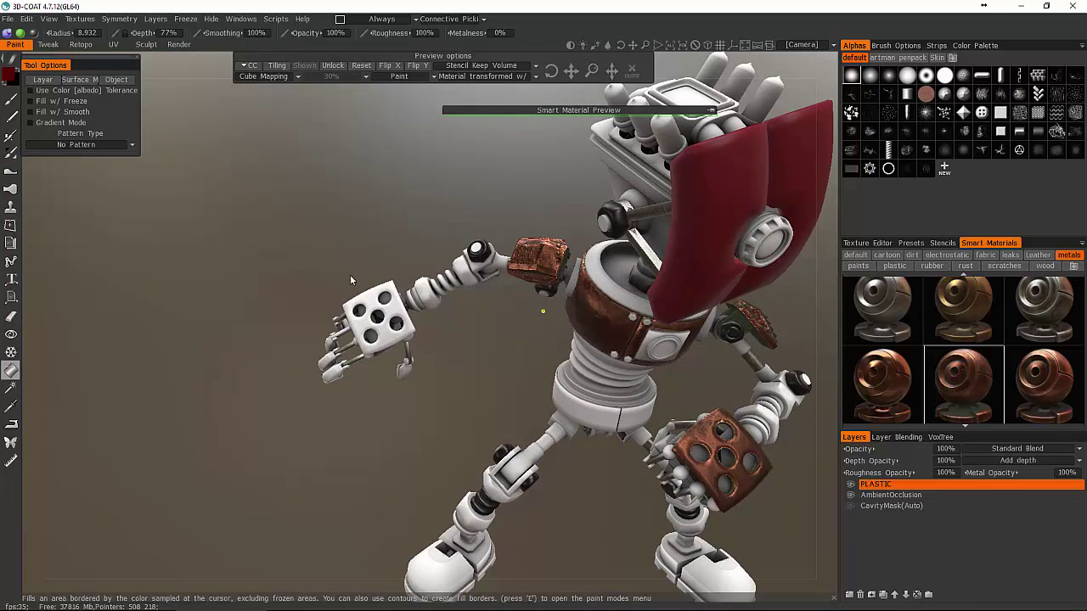
{"action": "left_click", "coordinate": [404, 309]}
- Fill the toe caps of both shoes with the worn copper material
{"action": "left_click_drag", "start_coordinate": [501, 460], "coordinate": [549, 444]}
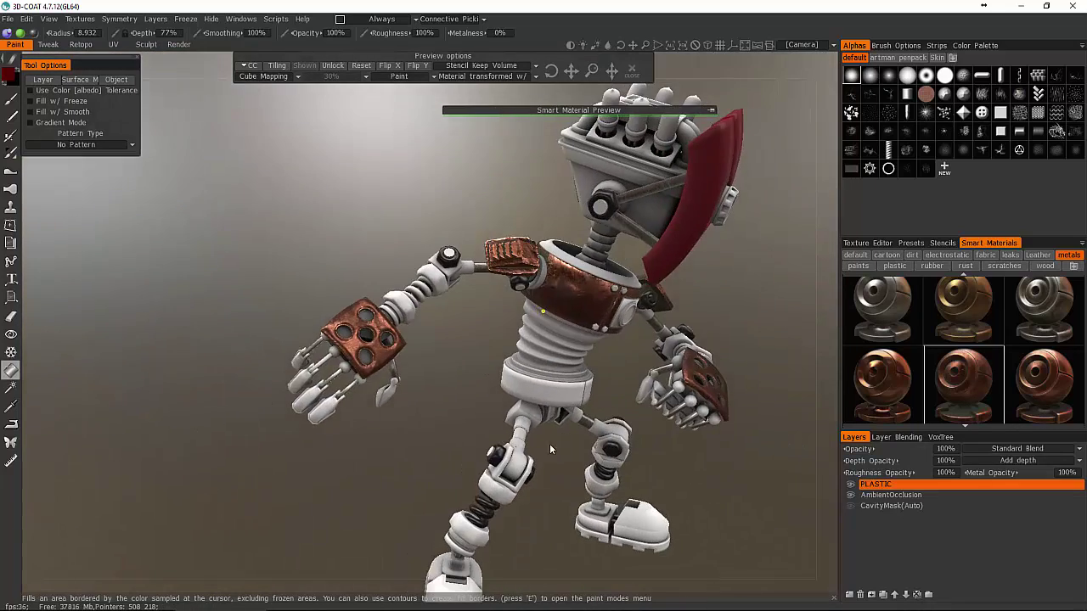
{"action": "middle_click_drag", "start_coordinate": [549, 444], "coordinate": [483, 305]}
{"action": "left_click_drag", "start_coordinate": [483, 305], "coordinate": [458, 331]}
{"action": "left_click", "coordinate": [382, 404]}
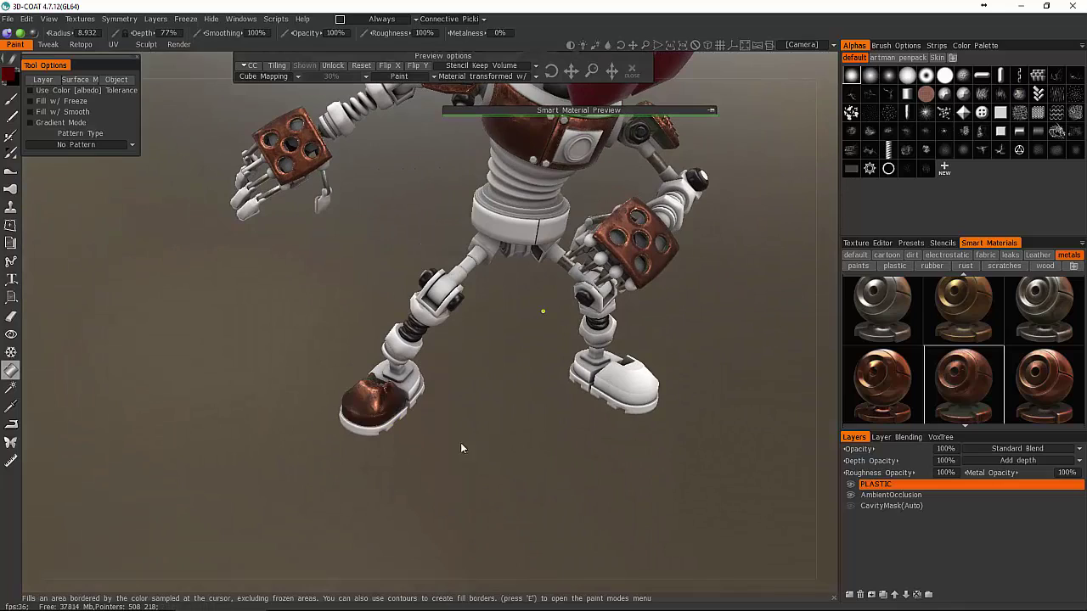
{"action": "left_click", "coordinate": [637, 378]}
- Fill the notched round bezel in the middle of the red face shield with the worn copper material
{"action": "middle_click_drag", "start_coordinate": [581, 169], "coordinate": [578, 422]}
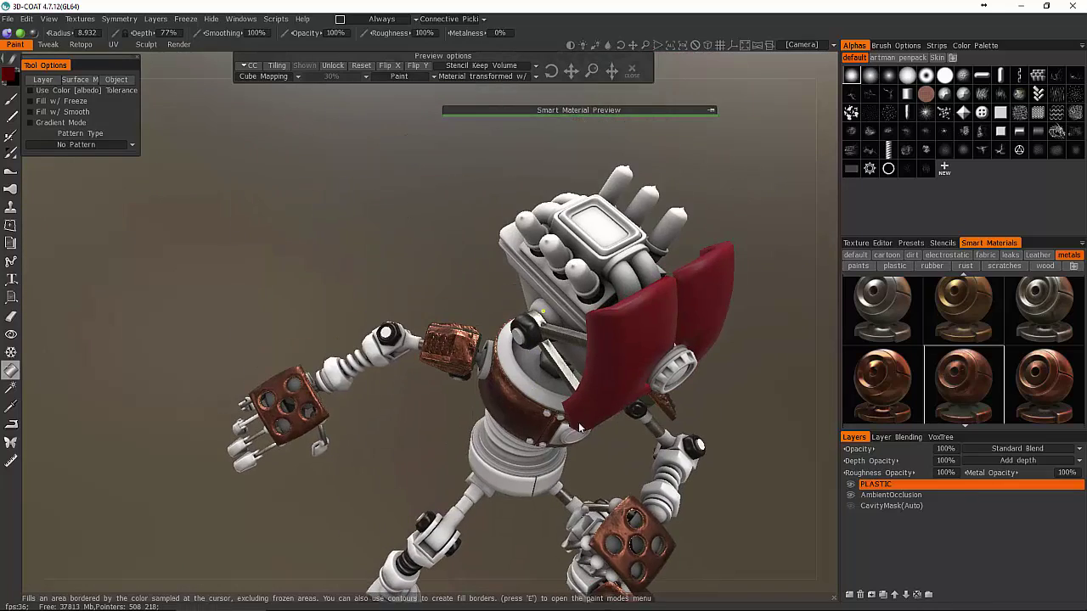
{"action": "left_click_drag", "start_coordinate": [592, 393], "coordinate": [478, 364]}
{"action": "scroll", "coordinate": [565, 318], "scroll_direction": "up", "scroll_amount": 5}
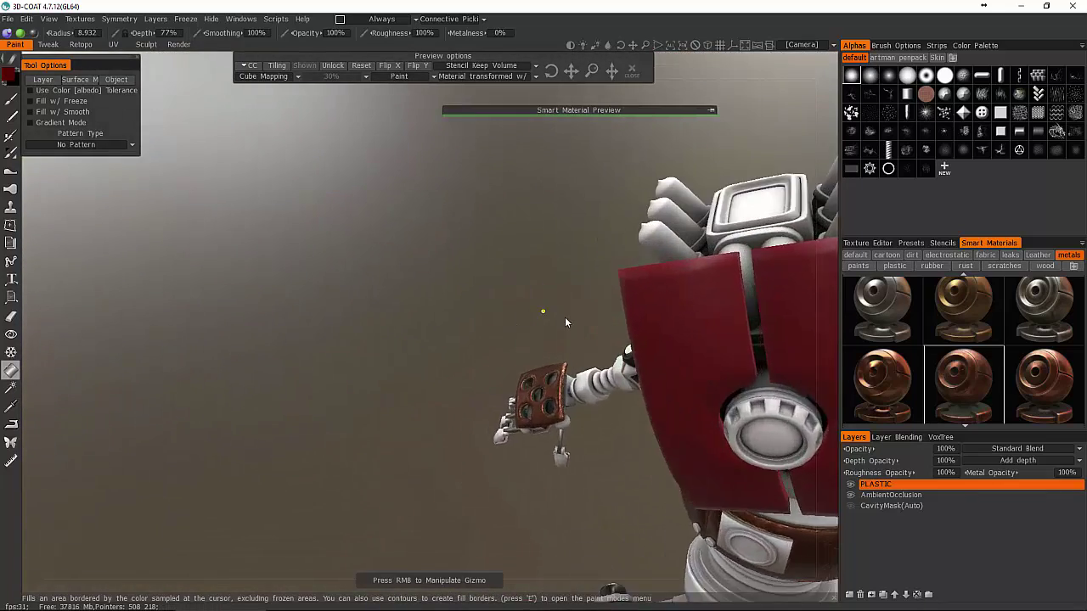
{"action": "left_click_drag", "start_coordinate": [439, 311], "coordinate": [270, 238]}
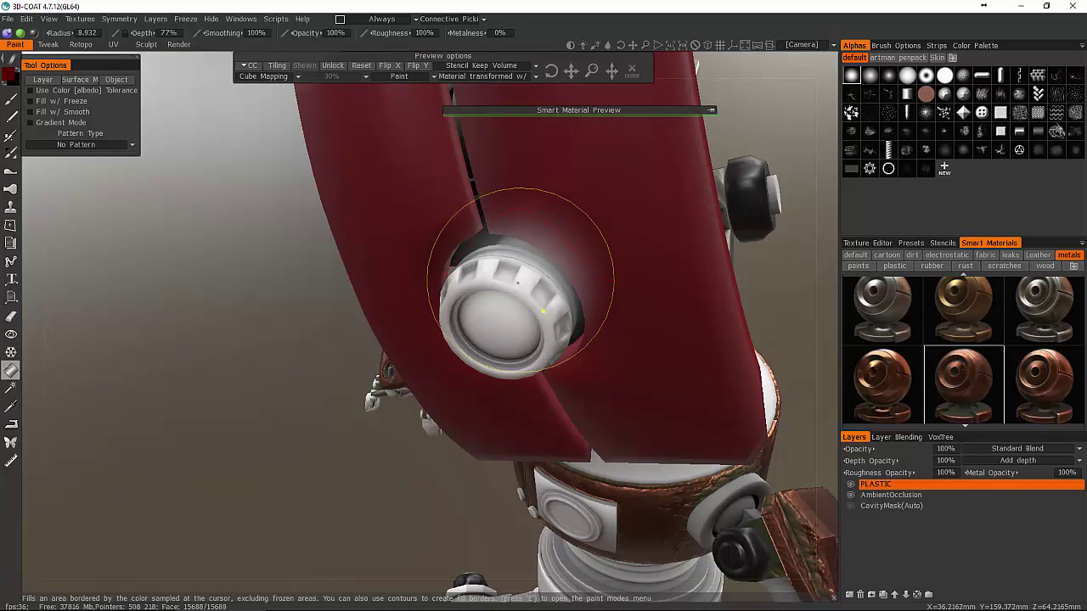
{"action": "left_click", "coordinate": [524, 286]}
{"action": "right_click_drag", "start_coordinate": [517, 291], "coordinate": [467, 291]}
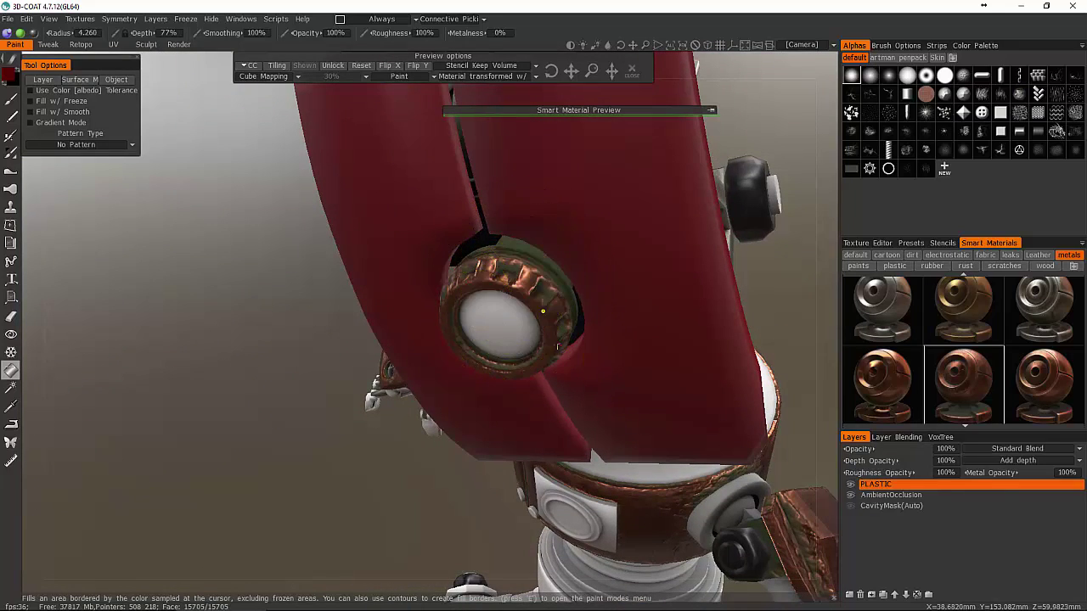
- Fill the lower head housing behind the face shield with the worn copper material
{"action": "mouse_move", "coordinate": [516, 291]}
{"action": "left_mouse_down", "text": "alt"}
{"action": "mouse_move", "coordinate": [556, 346]}
{"action": "mouse_move", "coordinate": [454, 345]}
{"action": "mouse_move", "coordinate": [419, 277]}
{"action": "left_mouse_up", "text": "alt"}
{"action": "scroll", "coordinate": [420, 277], "scroll_direction": "down", "scroll_amount": 6}
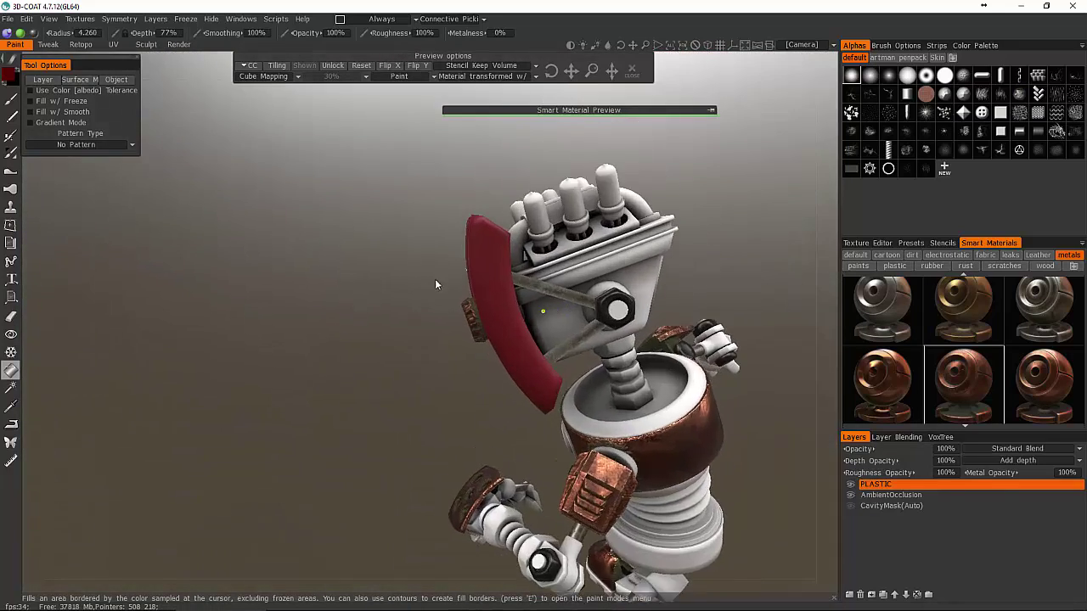
{"action": "scroll", "coordinate": [436, 282], "scroll_direction": "up", "scroll_amount": 2}
{"action": "left_click_drag", "start_coordinate": [540, 312], "coordinate": [421, 316], "text": "alt"}
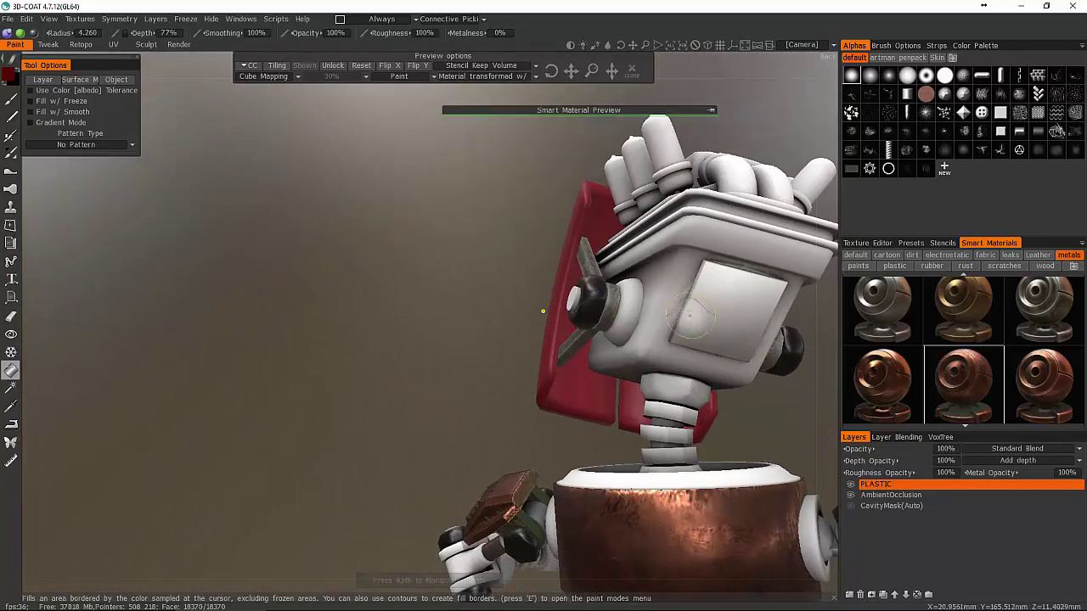
{"action": "left_click", "coordinate": [721, 311]}
- Choose the first black smart material from the rubber category and fill the waist bellows, its end rings and the chest's inner collar
{"action": "left_click_drag", "start_coordinate": [727, 410], "coordinate": [810, 364], "text": "alt"}
{"action": "middle_click_drag", "start_coordinate": [810, 363], "coordinate": [710, 219], "text": "alt"}
{"action": "left_click_drag", "start_coordinate": [711, 219], "coordinate": [823, 227], "text": "alt"}
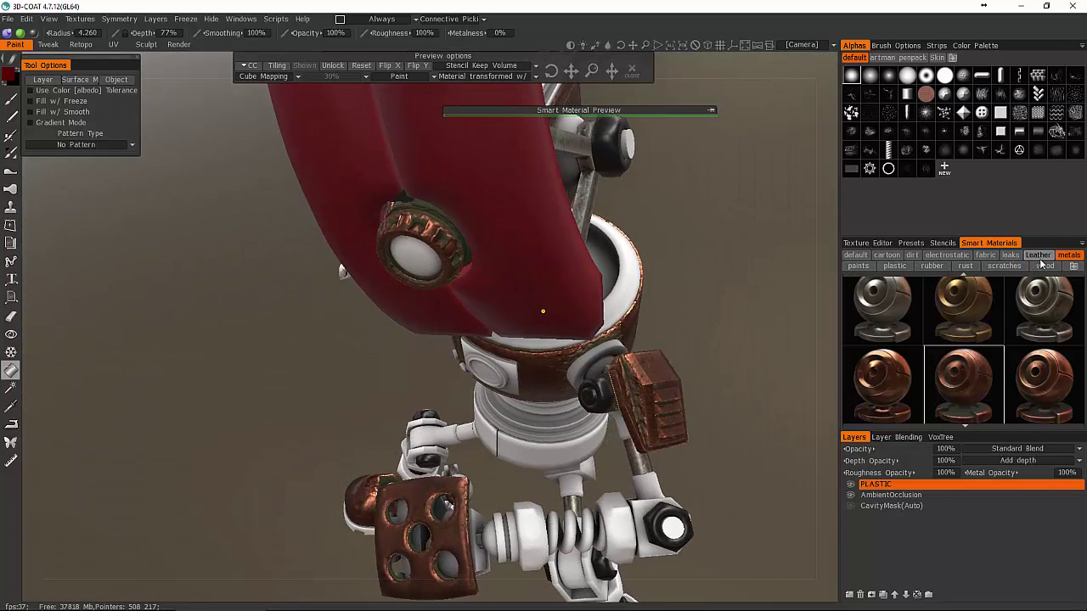
{"action": "left_click", "coordinate": [932, 266]}
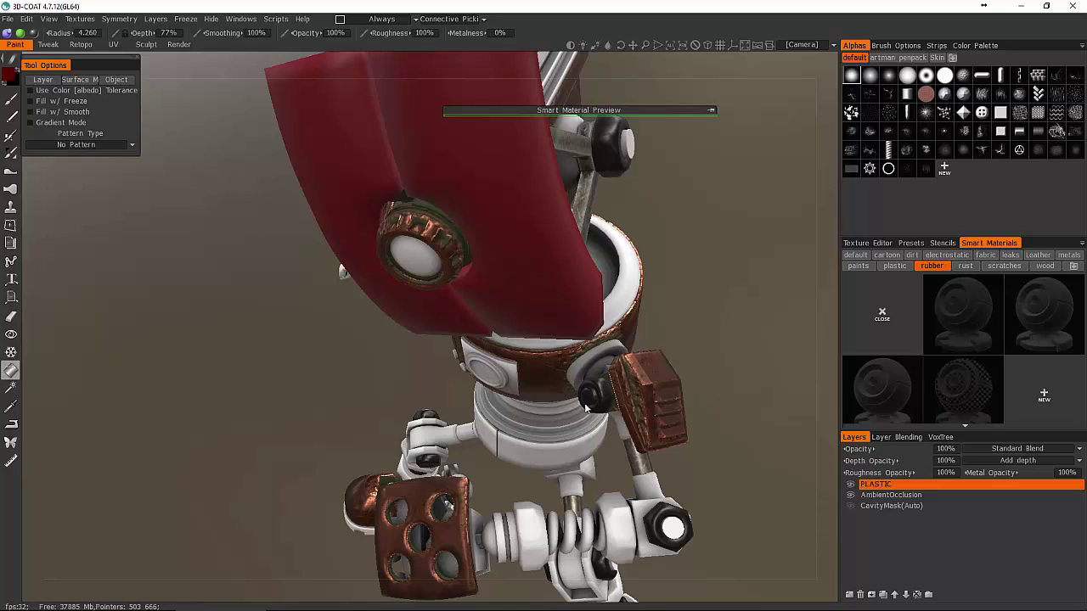
{"action": "mouse_move", "coordinate": [586, 409]}
{"action": "left_mouse_down", "text": "alt"}
{"action": "mouse_move", "coordinate": [543, 318]}
{"action": "mouse_move", "coordinate": [548, 272]}
{"action": "mouse_move", "coordinate": [387, 307]}
{"action": "left_mouse_up", "text": "alt"}
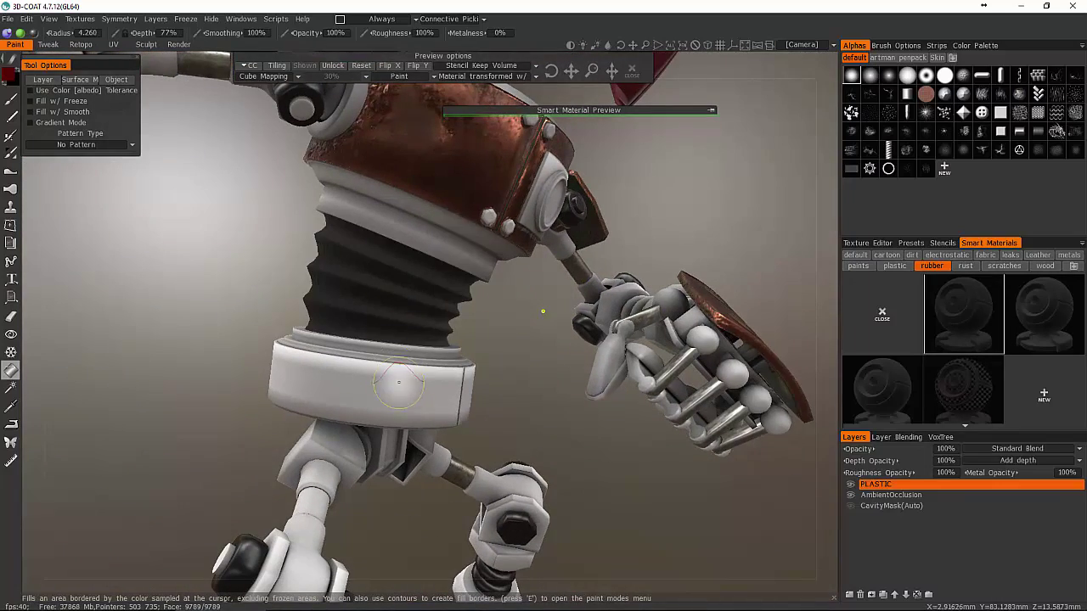
{"action": "left_click", "coordinate": [401, 219]}
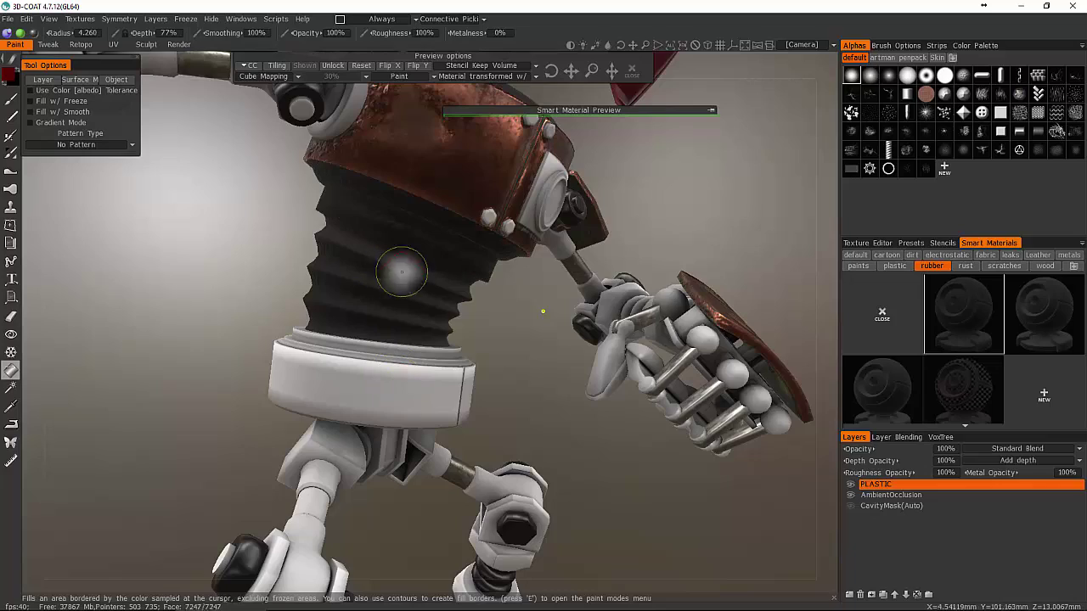
{"action": "left_click", "coordinate": [370, 357]}
{"action": "left_click_drag", "start_coordinate": [380, 351], "coordinate": [262, 285], "text": "alt"}
{"action": "scroll", "coordinate": [226, 317], "scroll_direction": "down", "scroll_amount": 5}
{"action": "scroll", "coordinate": [245, 371], "scroll_direction": "up", "scroll_amount": 4}
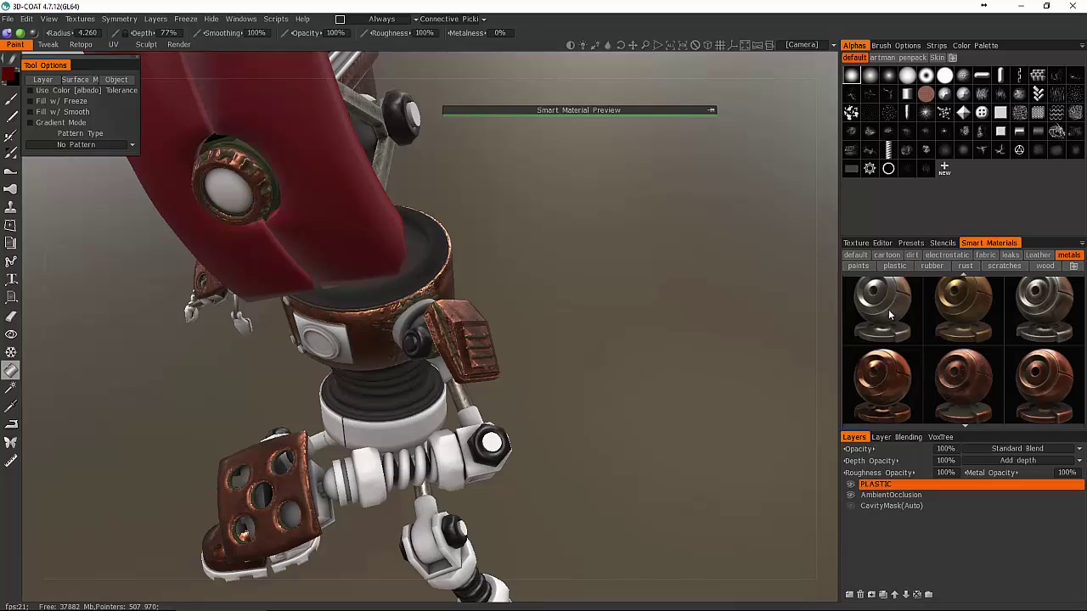
- Choose the dark worn steel smart material from the metals category and fill the forearm springs and the hex collars around both shin springs
{"action": "left_click", "coordinate": [1038, 314]}
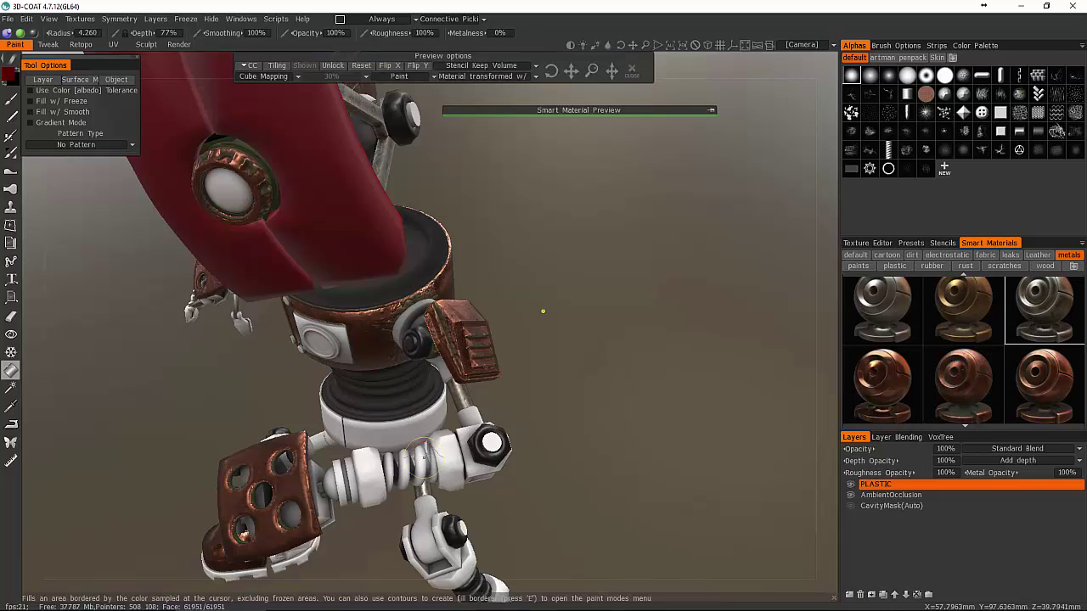
{"action": "mouse_move", "coordinate": [421, 477]}
{"action": "left_mouse_down", "text": "alt"}
{"action": "mouse_move", "coordinate": [430, 392]}
{"action": "mouse_move", "coordinate": [438, 420]}
{"action": "left_mouse_up", "text": "alt"}
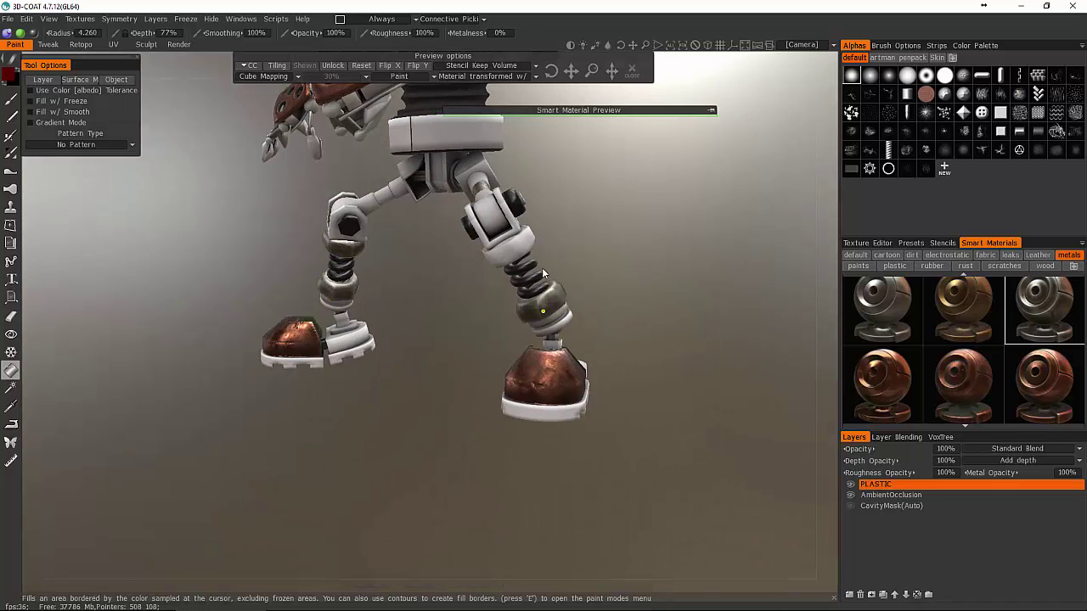
{"action": "left_click_drag", "start_coordinate": [428, 339], "coordinate": [552, 361]}
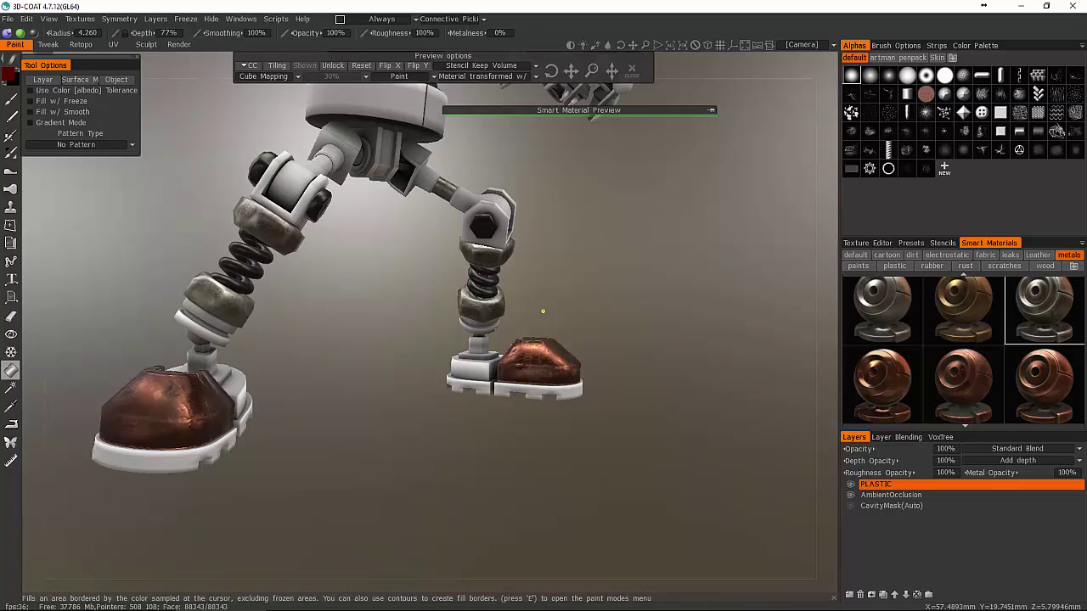
- Try the chipped blue smart material from the paints category on the pelvis ring, hip joints and knee joints
{"action": "left_click", "coordinate": [859, 267]}
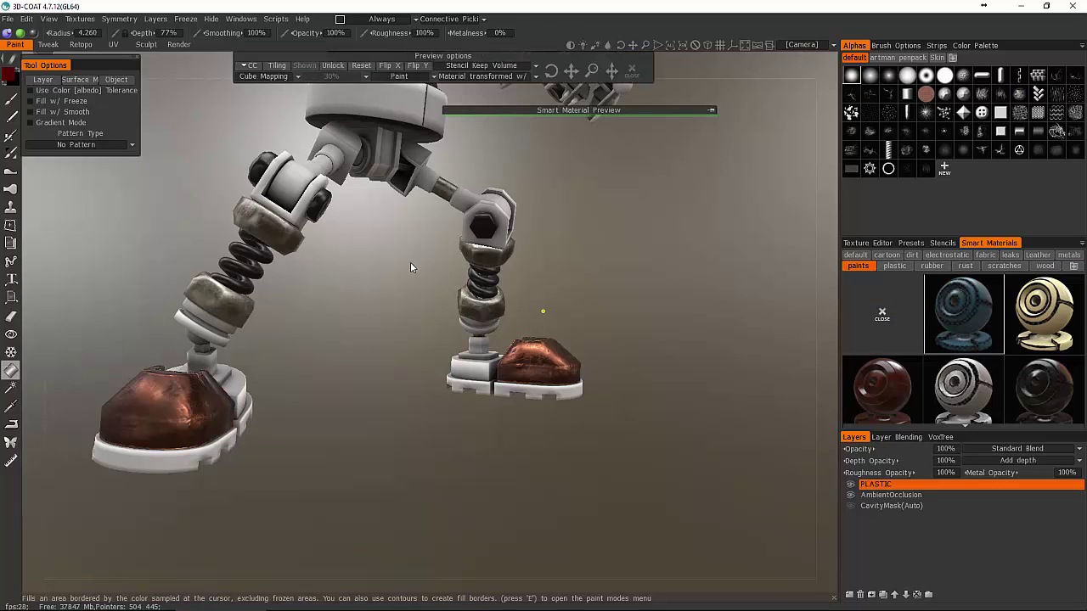
{"action": "middle_click_drag", "start_coordinate": [408, 270], "coordinate": [459, 409]}
{"action": "left_click", "coordinate": [391, 279]}
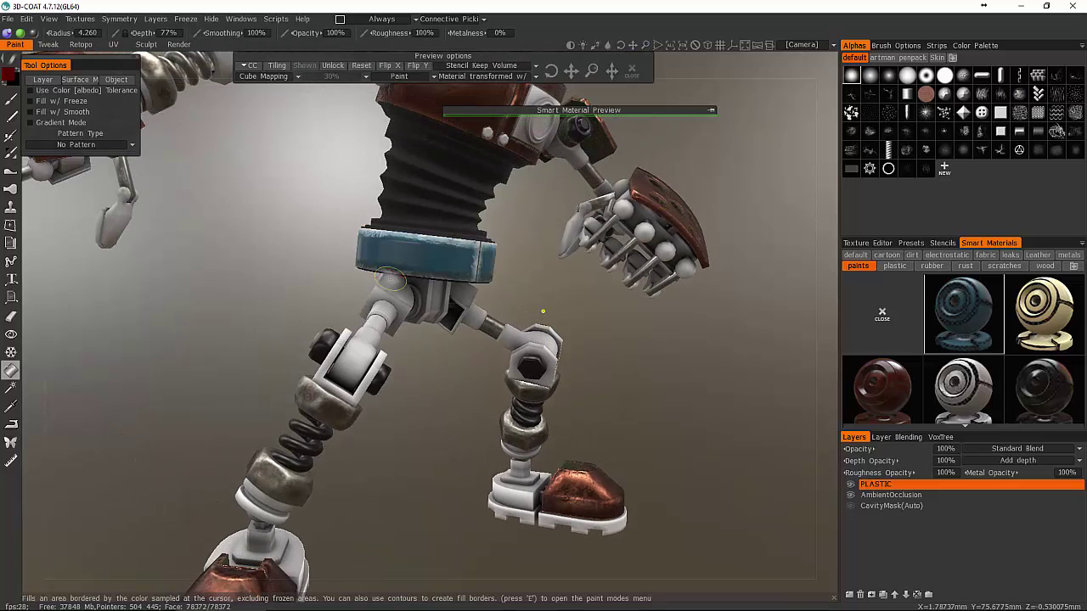
{"action": "left_click", "coordinate": [349, 356]}
{"action": "left_click_drag", "start_coordinate": [352, 367], "coordinate": [380, 399], "text": "alt"}
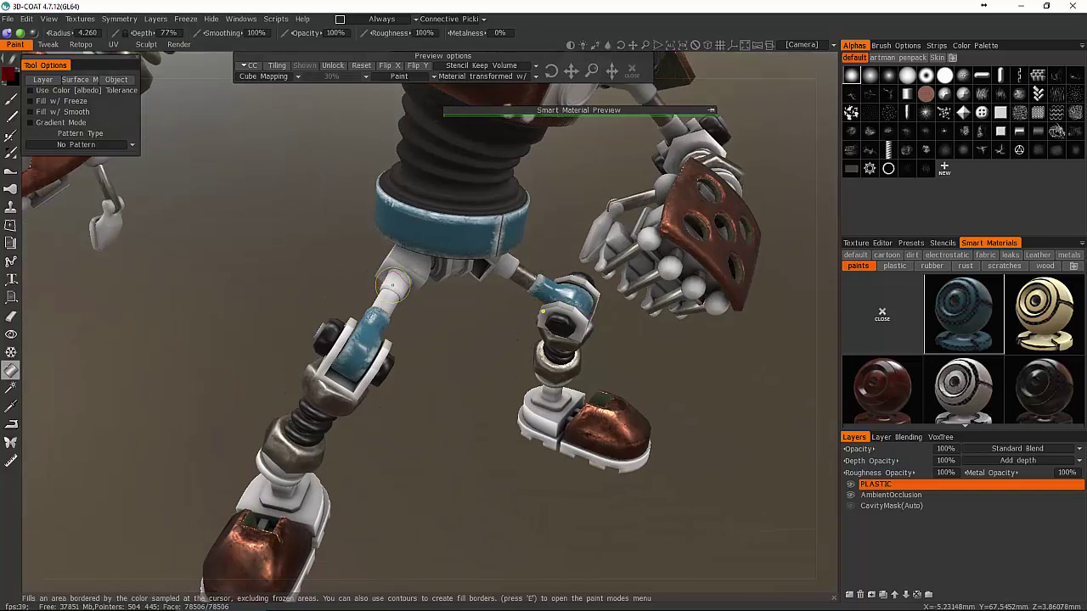
{"action": "left_click", "coordinate": [391, 285]}
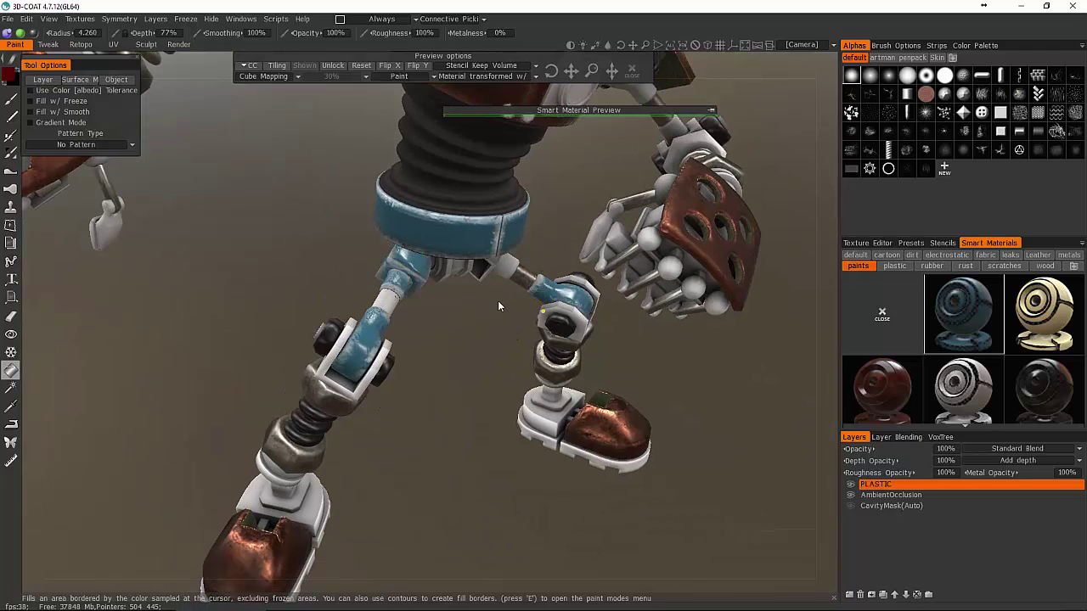
{"action": "left_click_drag", "start_coordinate": [497, 306], "coordinate": [527, 300]}
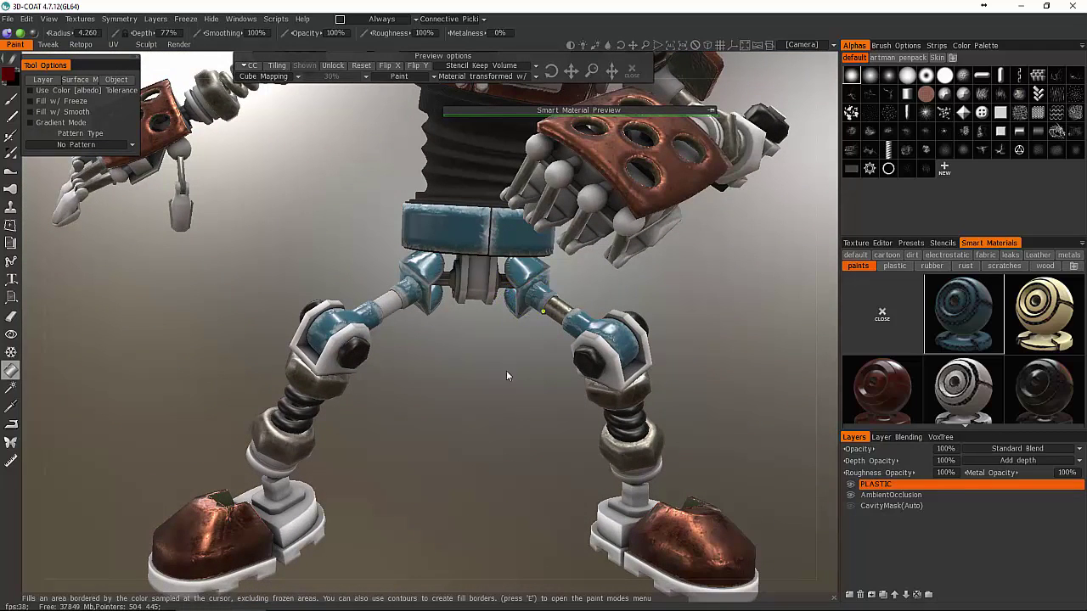
{"action": "left_click_drag", "start_coordinate": [507, 375], "coordinate": [502, 408]}
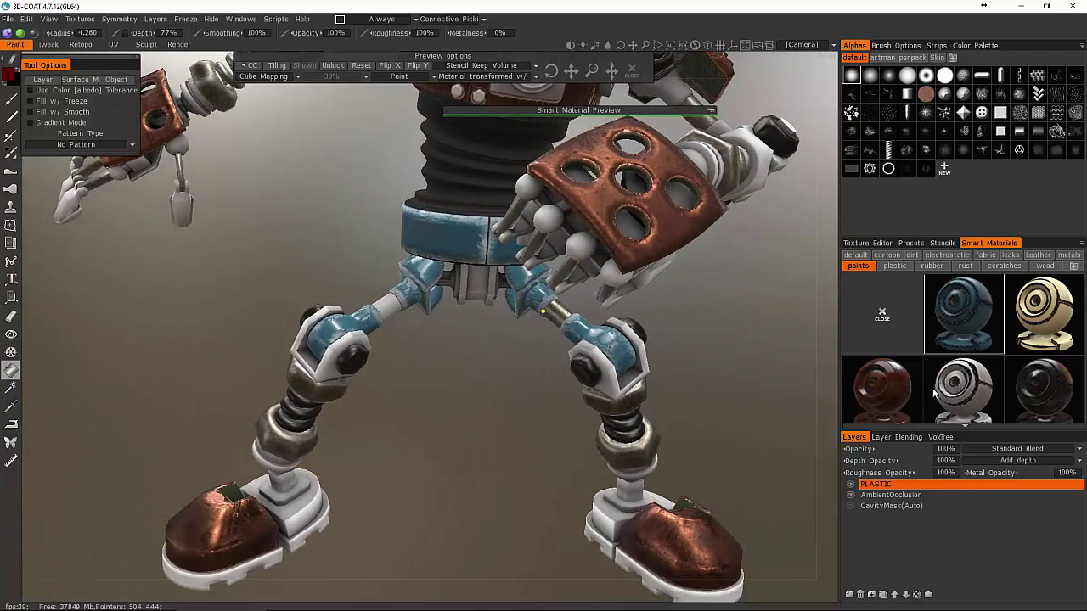
- Choose the coral paint smart material and fill the pelvis ring, both hip joints and both knee joints with it
{"action": "scroll", "coordinate": [934, 390], "scroll_direction": "down", "scroll_amount": 5}
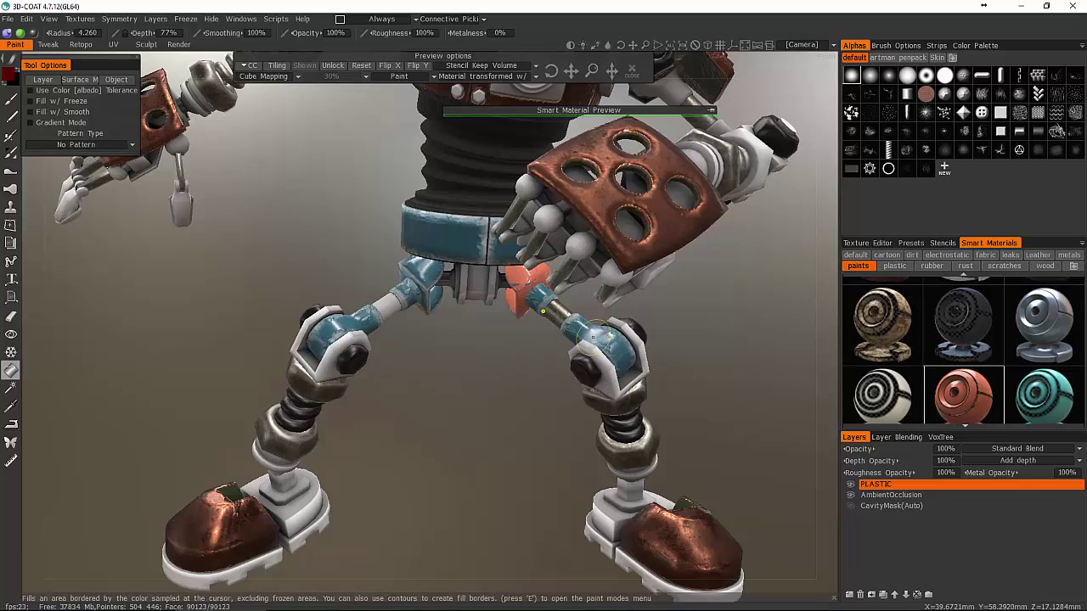
{"action": "left_click", "coordinate": [595, 337]}
{"action": "left_click", "coordinate": [536, 298]}
{"action": "left_click", "coordinate": [470, 246]}
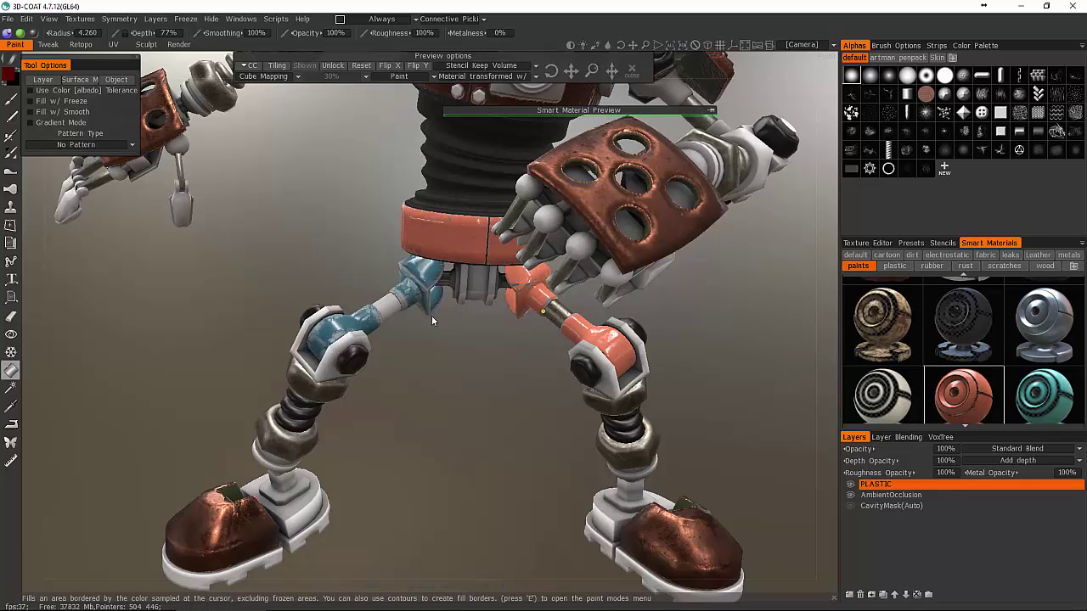
{"action": "left_click", "coordinate": [407, 282]}
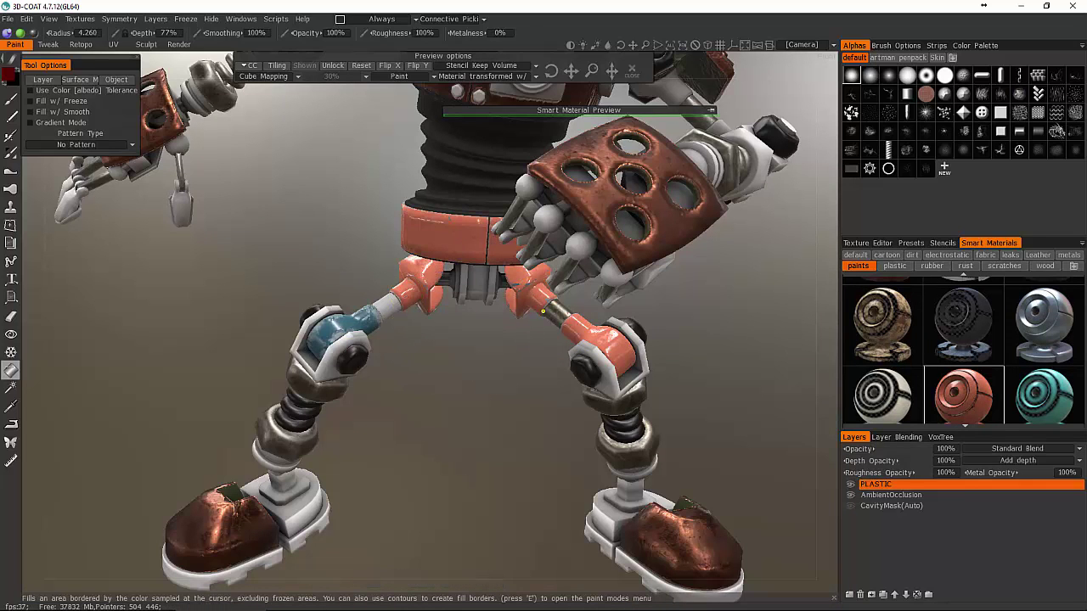
{"action": "left_click", "coordinate": [344, 345]}
- Fill the heel sections of both shoes with the coral paint material
{"action": "left_click_drag", "start_coordinate": [353, 431], "coordinate": [449, 444]}
{"action": "middle_click_drag", "start_coordinate": [448, 443], "coordinate": [439, 341]}
{"action": "left_click", "coordinate": [257, 443]}
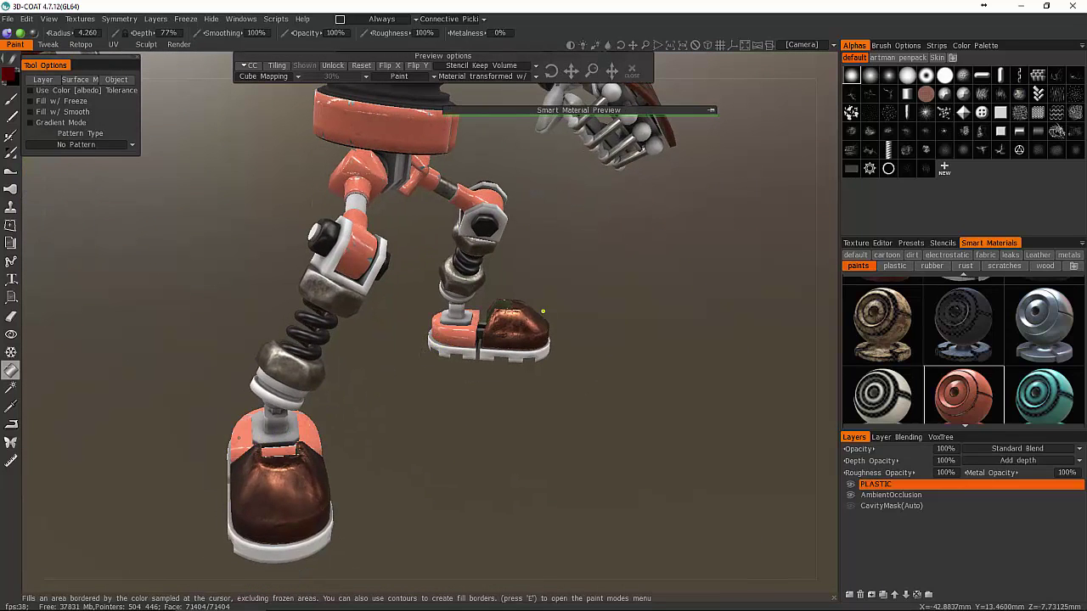
- Fill the elbow joints of both arms with the coral paint material
{"action": "scroll", "coordinate": [261, 428], "scroll_direction": "down", "scroll_amount": 5}
{"action": "middle_click_drag", "start_coordinate": [175, 358], "coordinate": [321, 543]}
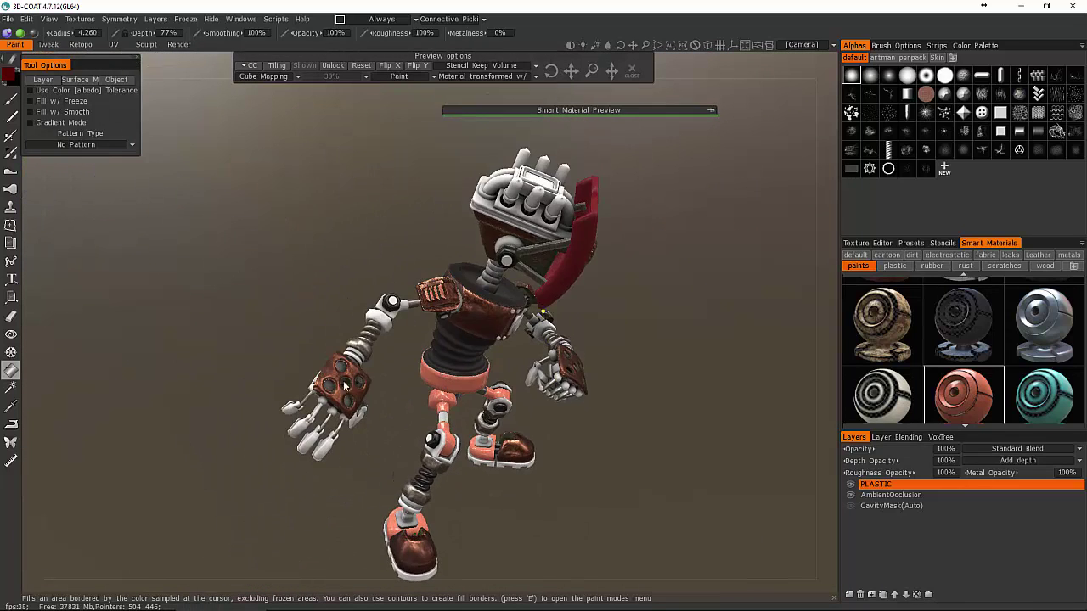
{"action": "left_click_drag", "start_coordinate": [316, 435], "coordinate": [339, 509]}
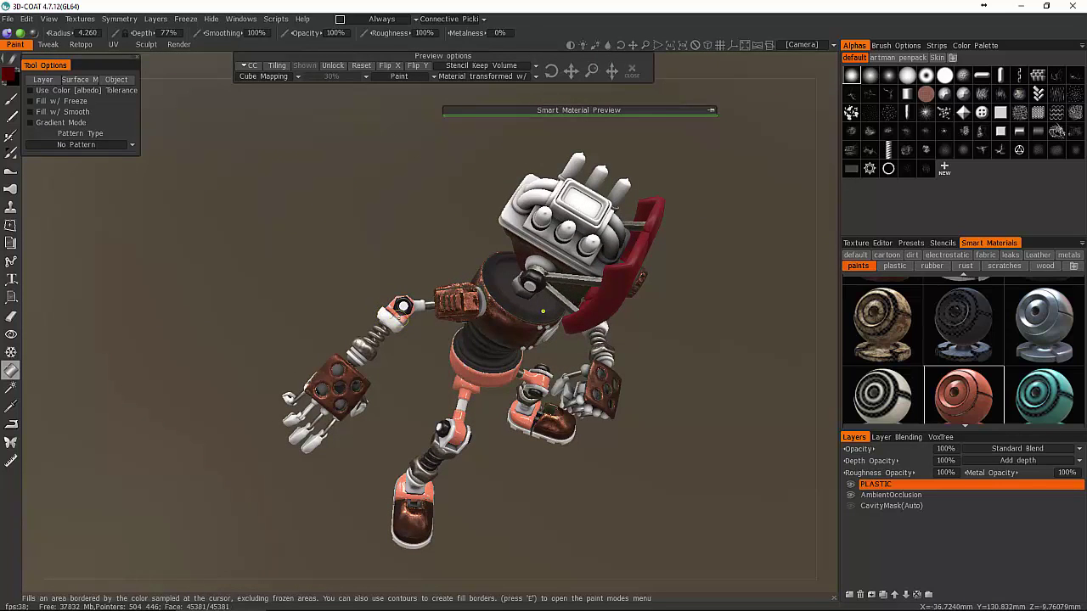
{"action": "right_click_drag", "start_coordinate": [246, 289], "coordinate": [356, 297]}
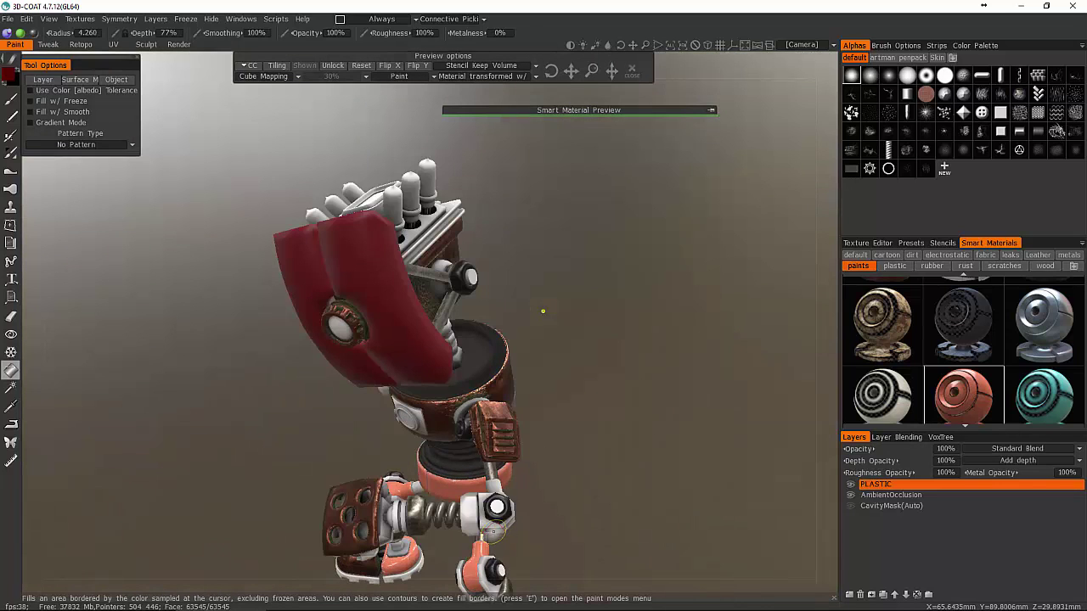
{"action": "middle_click_drag", "start_coordinate": [552, 475], "coordinate": [577, 310]}
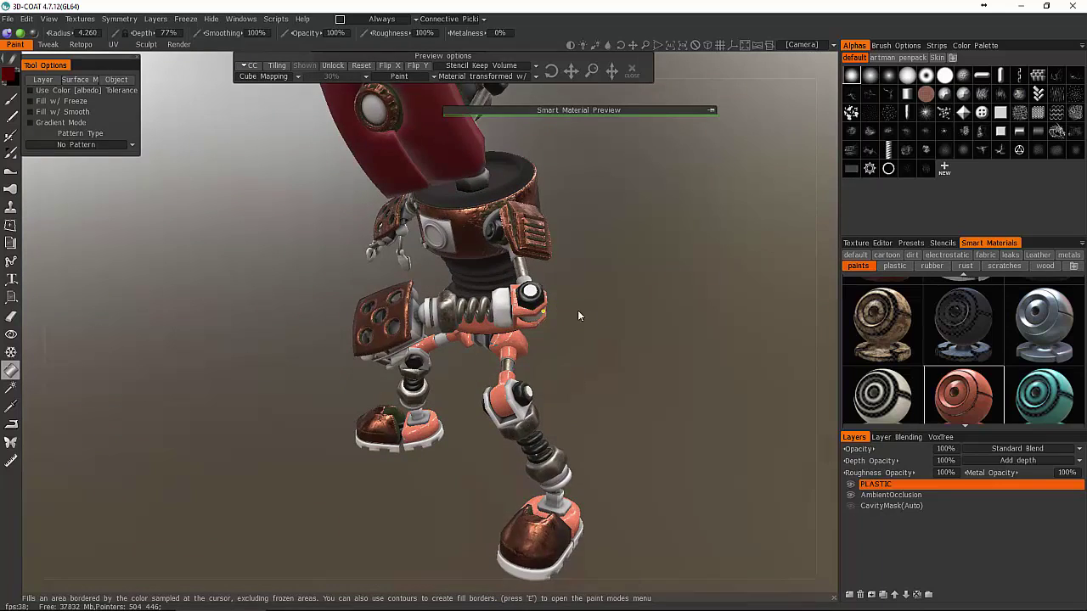
- Choose the worn silver material from the metals category and fill the collars beside the elbow joints of both arms with it
{"action": "scroll", "coordinate": [586, 316], "scroll_direction": "up", "scroll_amount": 3}
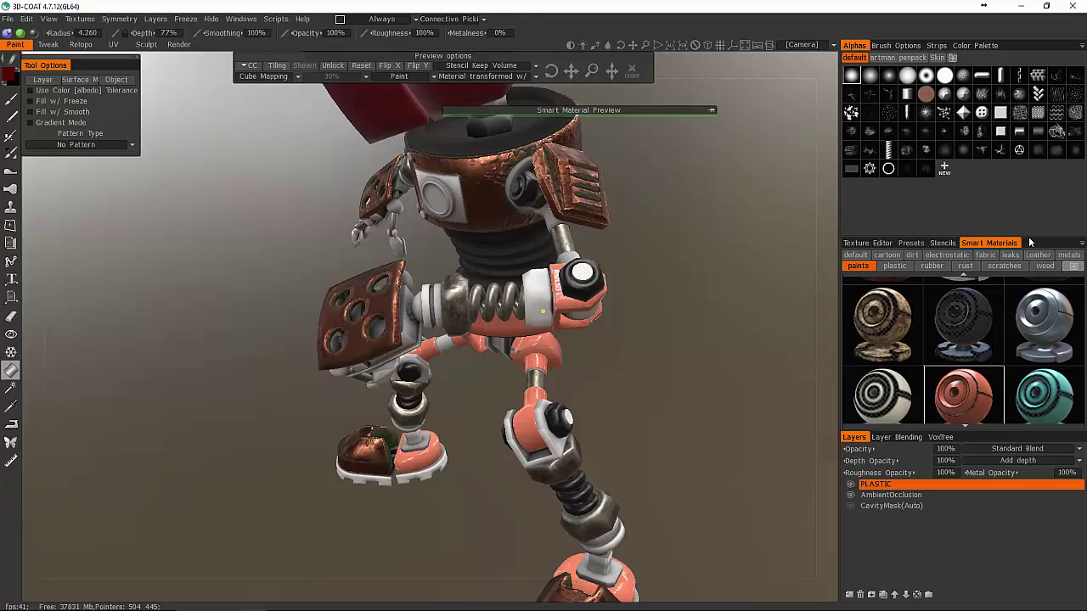
{"action": "left_click", "coordinate": [1066, 254]}
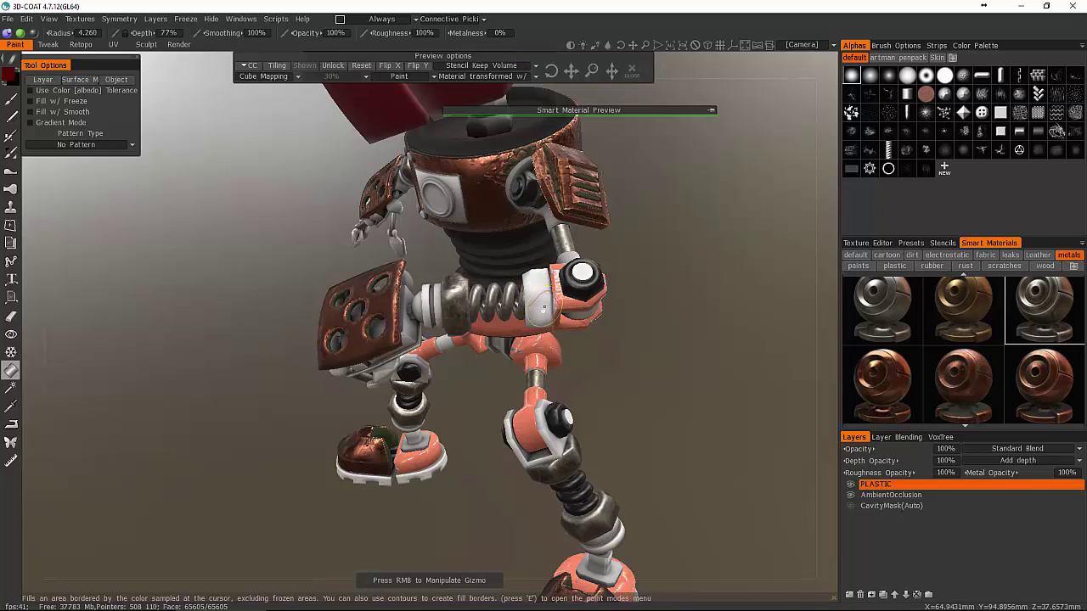
{"action": "left_click_drag", "start_coordinate": [496, 398], "coordinate": [543, 337]}
{"action": "left_click_drag", "start_coordinate": [556, 350], "coordinate": [632, 450]}
{"action": "middle_click_drag", "start_coordinate": [379, 313], "coordinate": [420, 420]}
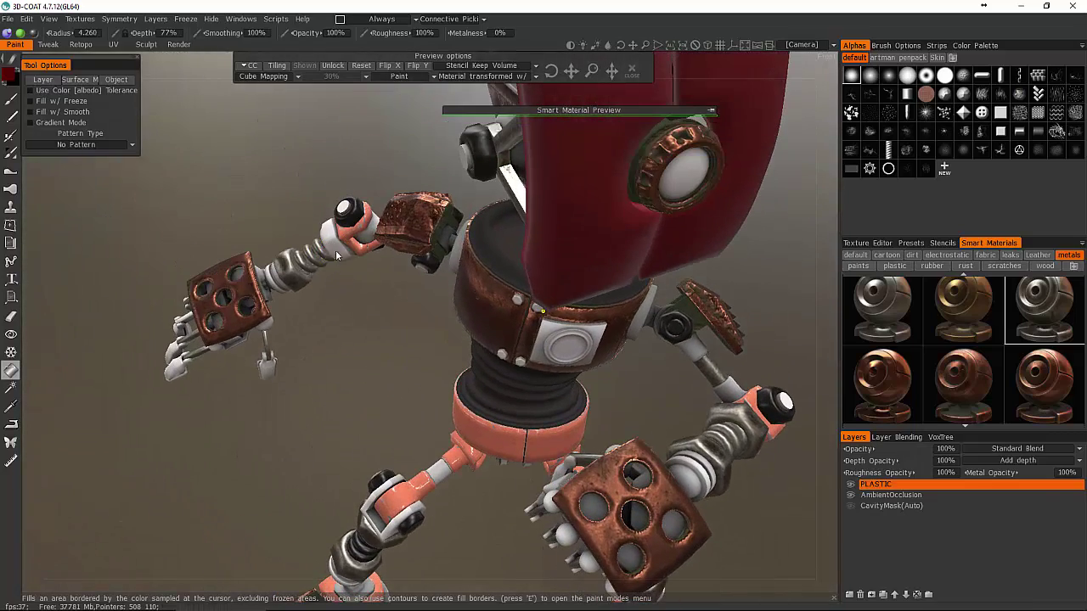
{"action": "left_click_drag", "start_coordinate": [377, 338], "coordinate": [339, 254]}
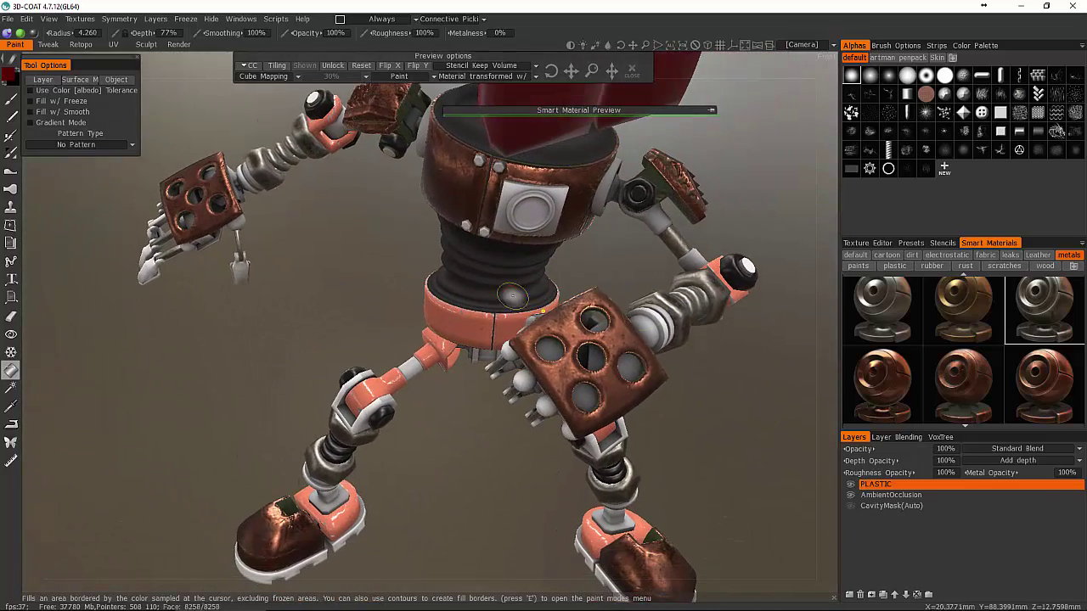
- Enlarge the smart materials list, choose the worn orange paint from the paints category and fill the pelvis ring with it
{"action": "left_click", "coordinate": [941, 257]}
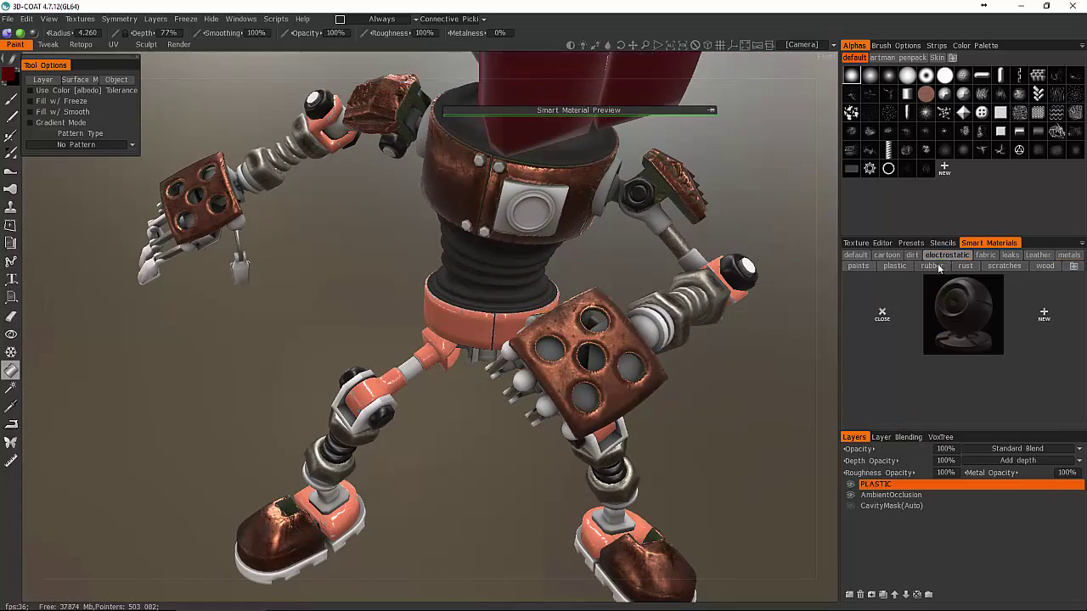
{"action": "left_click", "coordinate": [888, 255]}
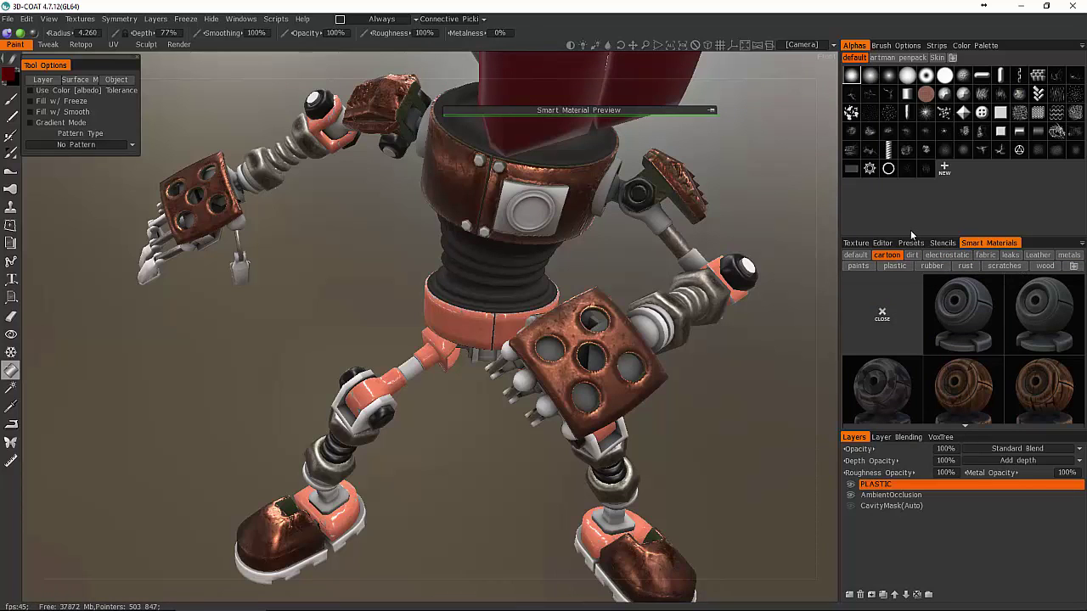
{"action": "left_click", "coordinate": [861, 268]}
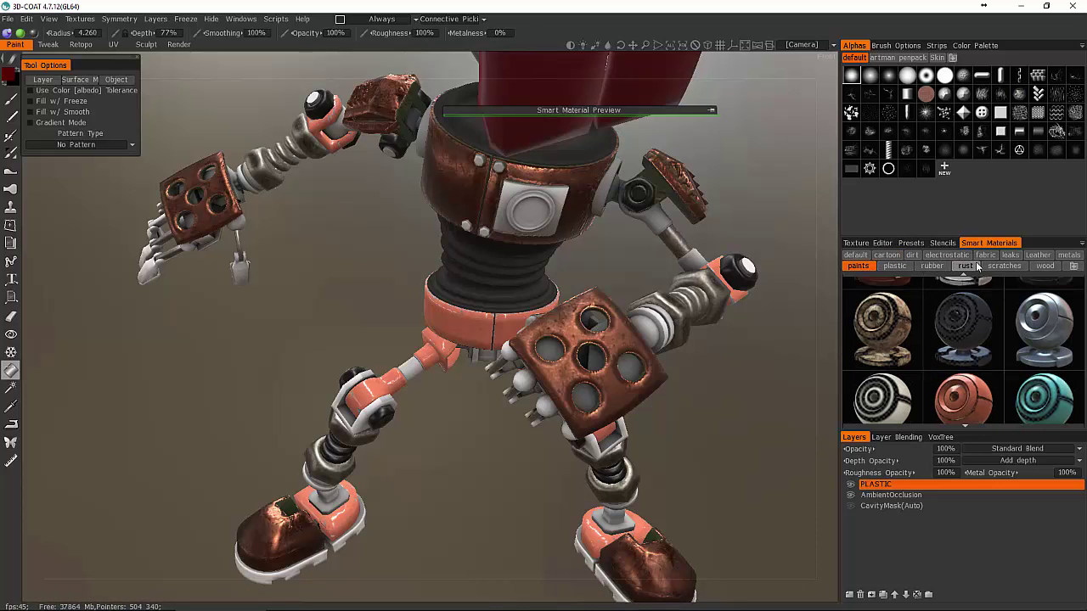
{"action": "left_click_drag", "start_coordinate": [927, 236], "coordinate": [926, 162]}
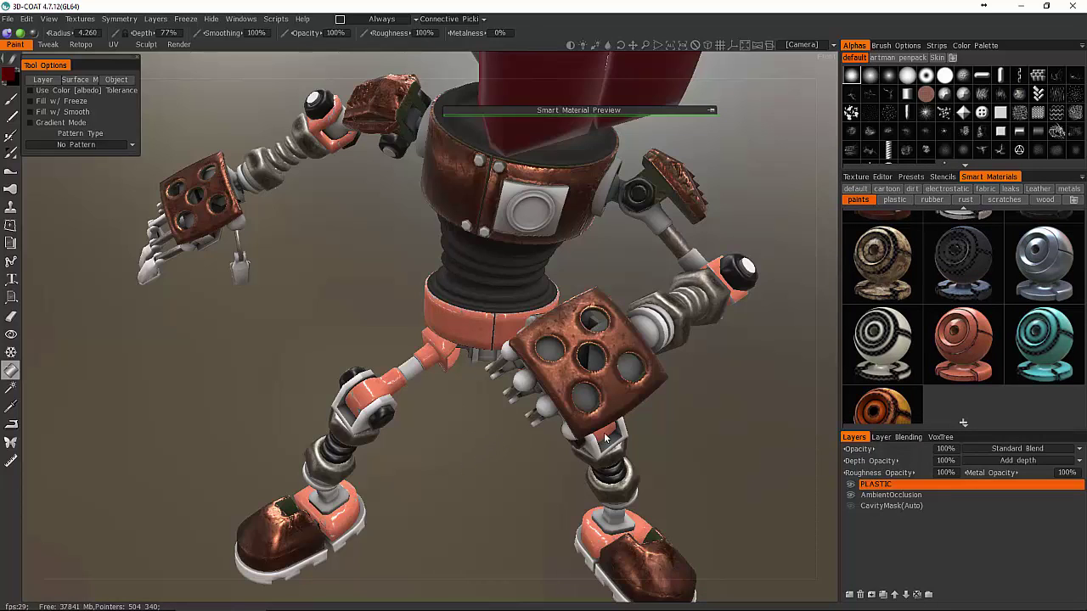
{"action": "left_click", "coordinate": [879, 414]}
{"action": "left_click_drag", "start_coordinate": [448, 461], "coordinate": [441, 393]}
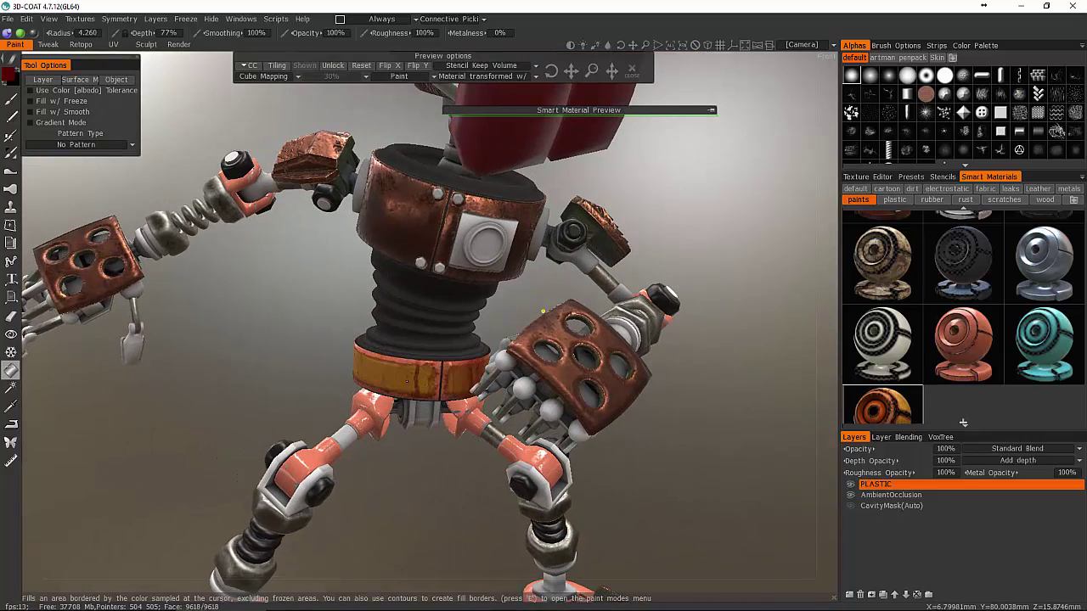
- Fill both hip joints, both knee joints and the heel sections of both shoes with the worn orange paint
{"action": "middle_click_drag", "start_coordinate": [405, 442], "coordinate": [463, 291]}
{"action": "left_click", "coordinate": [423, 282]}
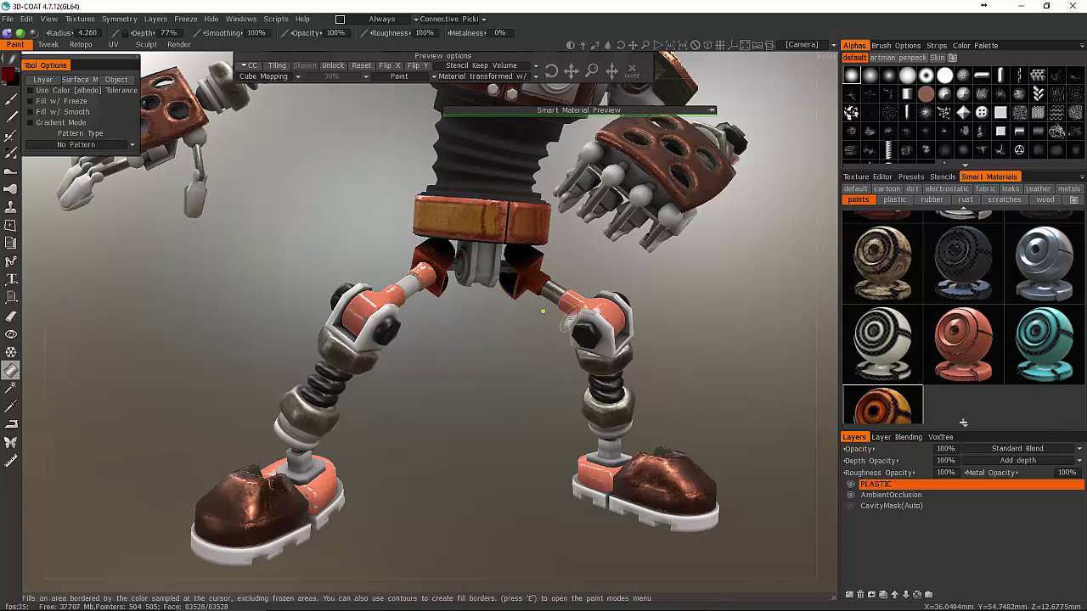
{"action": "left_click", "coordinate": [378, 309]}
{"action": "left_click", "coordinate": [419, 277]}
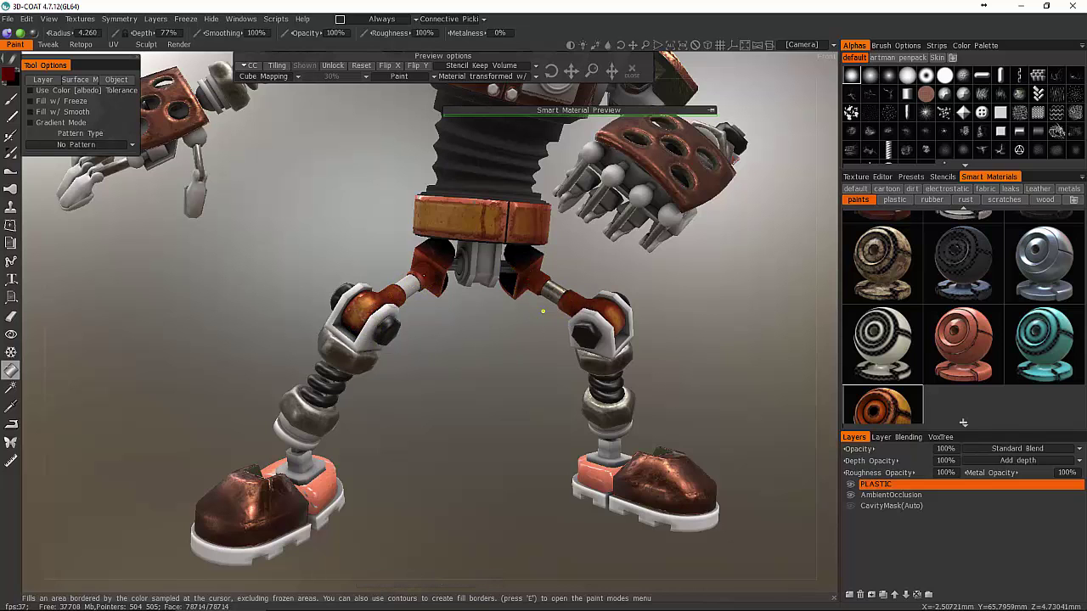
{"action": "left_click", "coordinate": [592, 466]}
{"action": "left_click", "coordinate": [315, 493]}
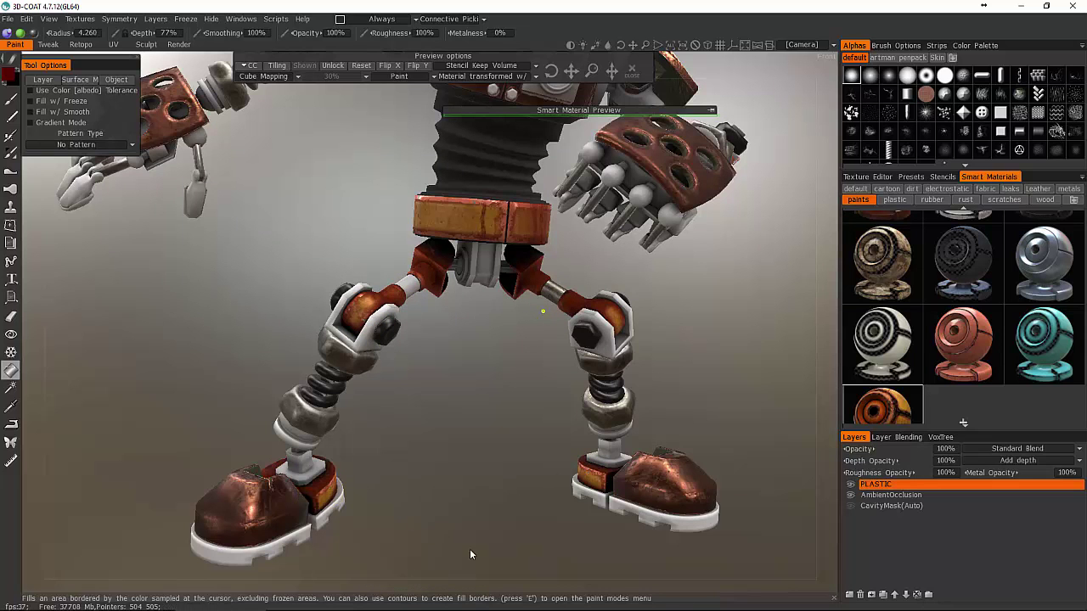
- Fill the elbow joint of the robot's right arm and the fingertips of its right hand with the worn orange paint
{"action": "left_click_drag", "start_coordinate": [470, 548], "coordinate": [278, 396]}
{"action": "scroll", "coordinate": [277, 397], "scroll_direction": "down", "scroll_amount": 5}
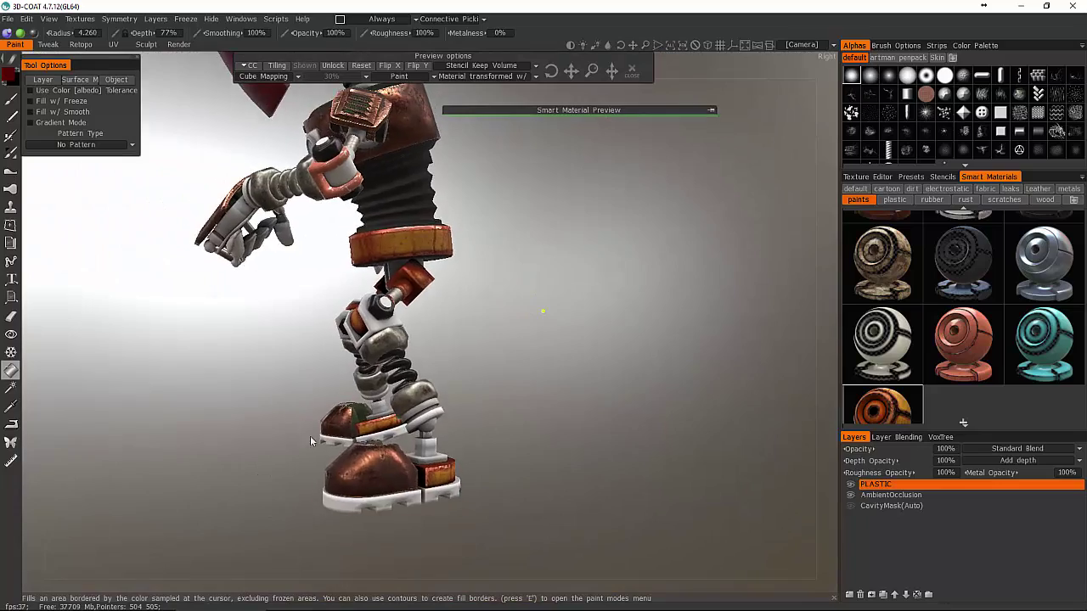
{"action": "left_click_drag", "start_coordinate": [309, 436], "coordinate": [416, 509]}
{"action": "mouse_move", "coordinate": [365, 459]}
{"action": "left_mouse_down"}
{"action": "mouse_move", "coordinate": [580, 522]}
{"action": "mouse_move", "coordinate": [351, 393]}
{"action": "mouse_move", "coordinate": [285, 439]}
{"action": "mouse_move", "coordinate": [305, 388]}
{"action": "mouse_move", "coordinate": [328, 395]}
{"action": "mouse_move", "coordinate": [334, 417]}
{"action": "mouse_move", "coordinate": [332, 264]}
{"action": "left_mouse_up"}
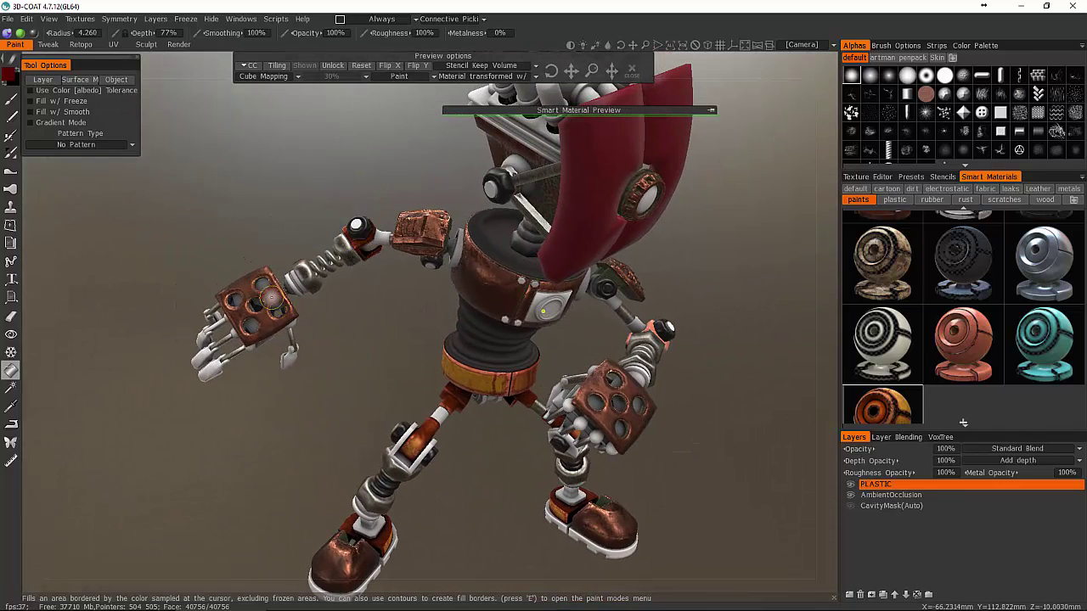
{"action": "left_click_drag", "start_coordinate": [275, 374], "coordinate": [340, 374]}
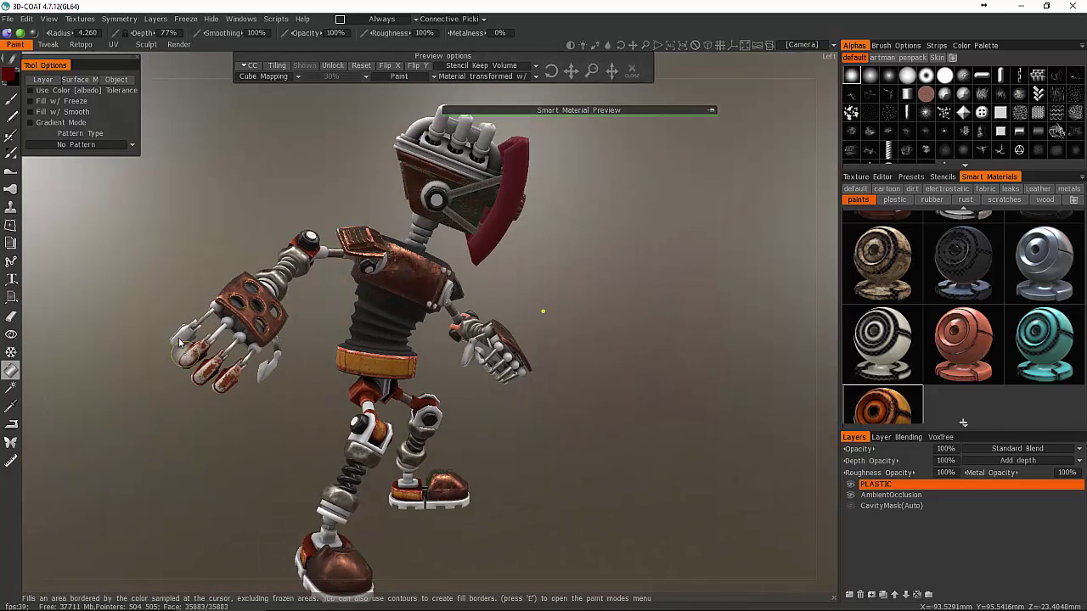
{"action": "left_click_drag", "start_coordinate": [235, 391], "coordinate": [315, 383]}
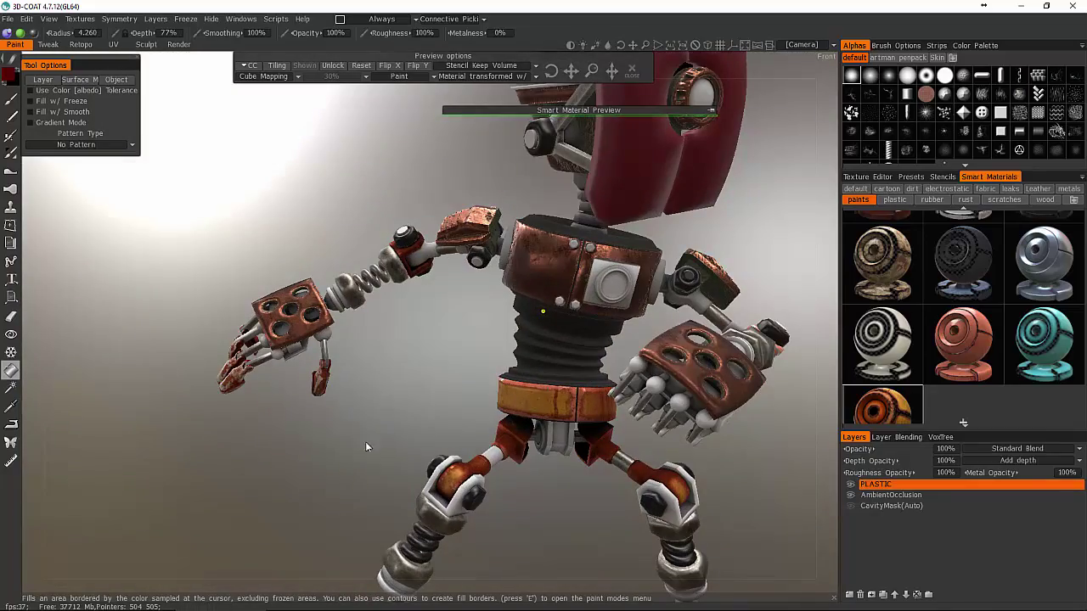
- Fill the thumb tip and fingertips of the robot's left hand with the worn orange paint
{"action": "left_click_drag", "start_coordinate": [367, 446], "coordinate": [179, 383]}
{"action": "left_click", "coordinate": [309, 323]}
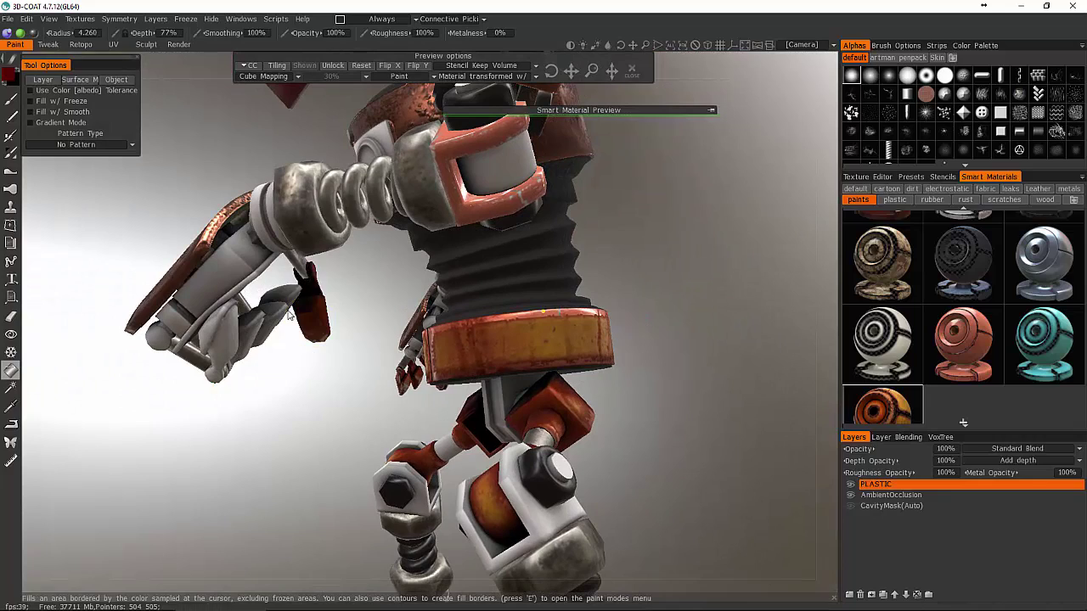
{"action": "left_click", "coordinate": [271, 323]}
{"action": "left_click", "coordinate": [286, 306]}
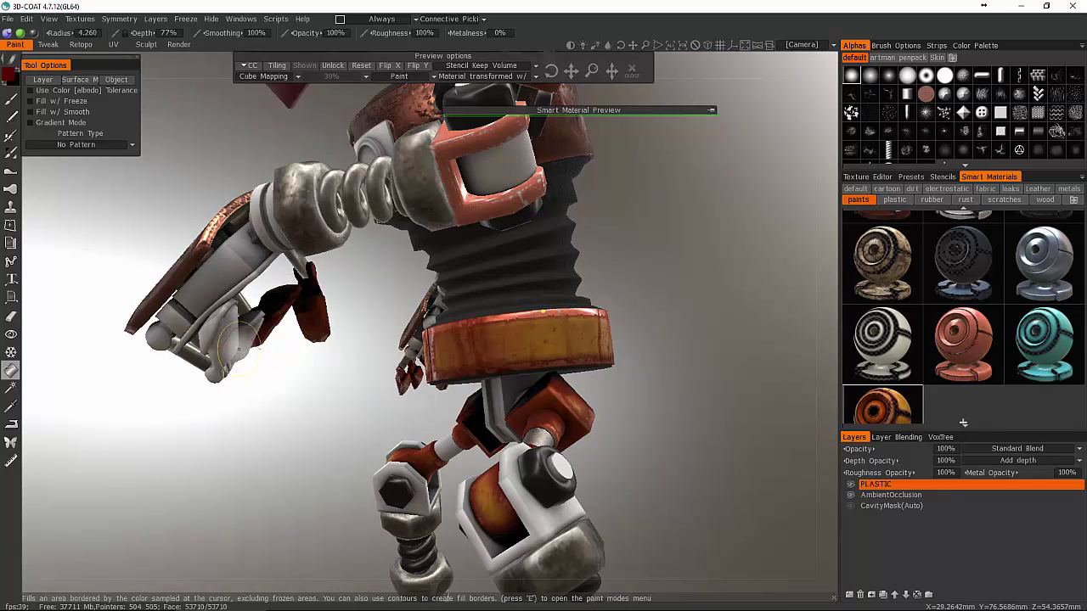
{"action": "left_click", "coordinate": [241, 339]}
{"action": "left_click", "coordinate": [223, 341]}
- Choose a black material from the rubber category and fill the soles of both shoes with it
{"action": "left_click_drag", "start_coordinate": [249, 407], "coordinate": [491, 266]}
{"action": "right_click_drag", "start_coordinate": [491, 261], "coordinate": [290, 387]}
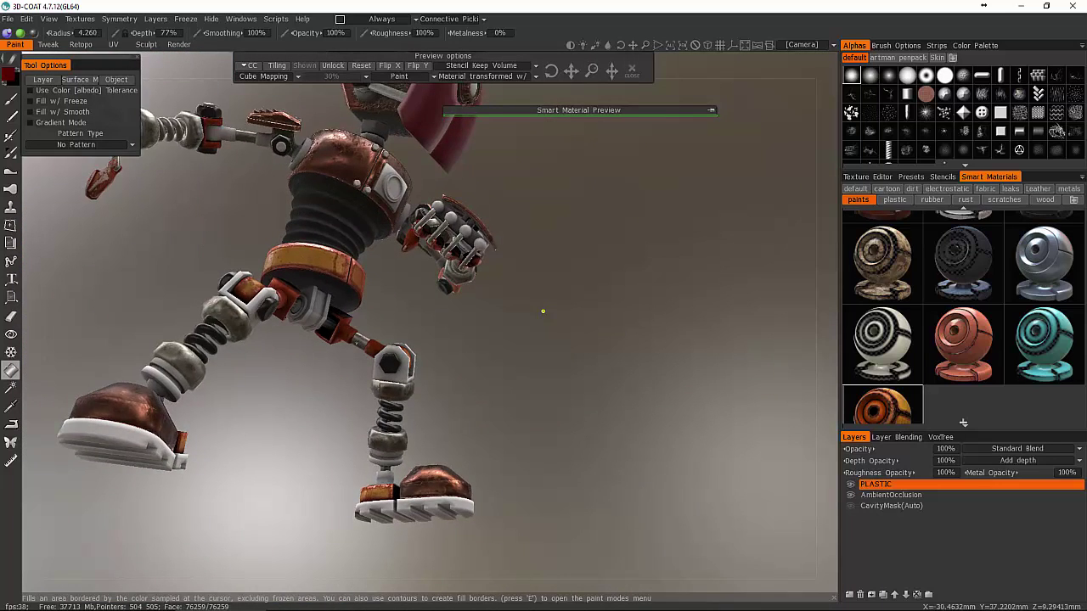
{"action": "middle_click_drag", "start_coordinate": [290, 386], "coordinate": [300, 314]}
{"action": "left_click_drag", "start_coordinate": [301, 315], "coordinate": [316, 409]}
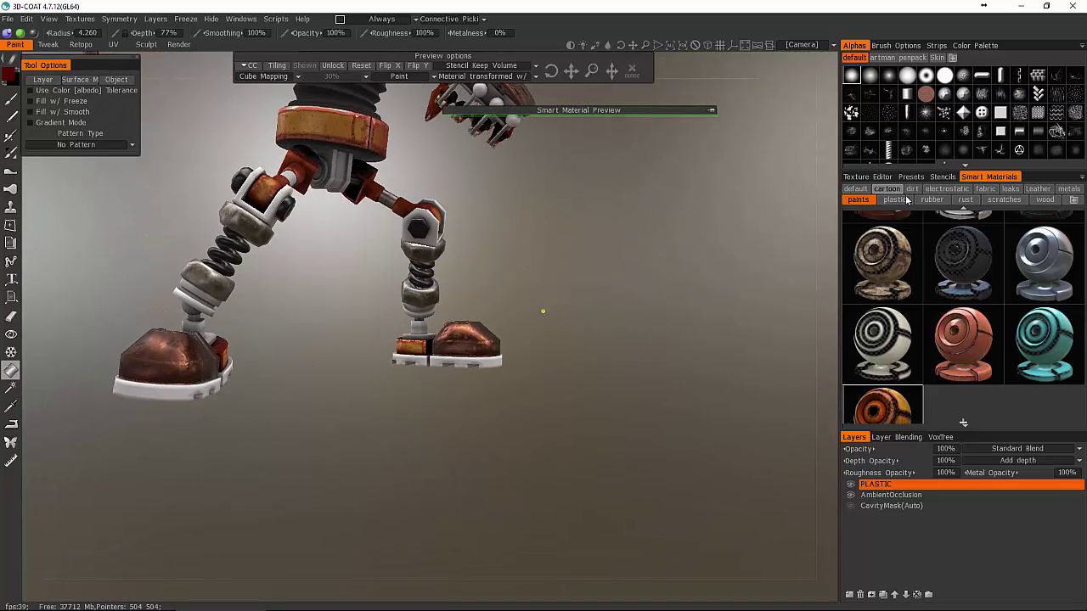
{"action": "left_click", "coordinate": [931, 199]}
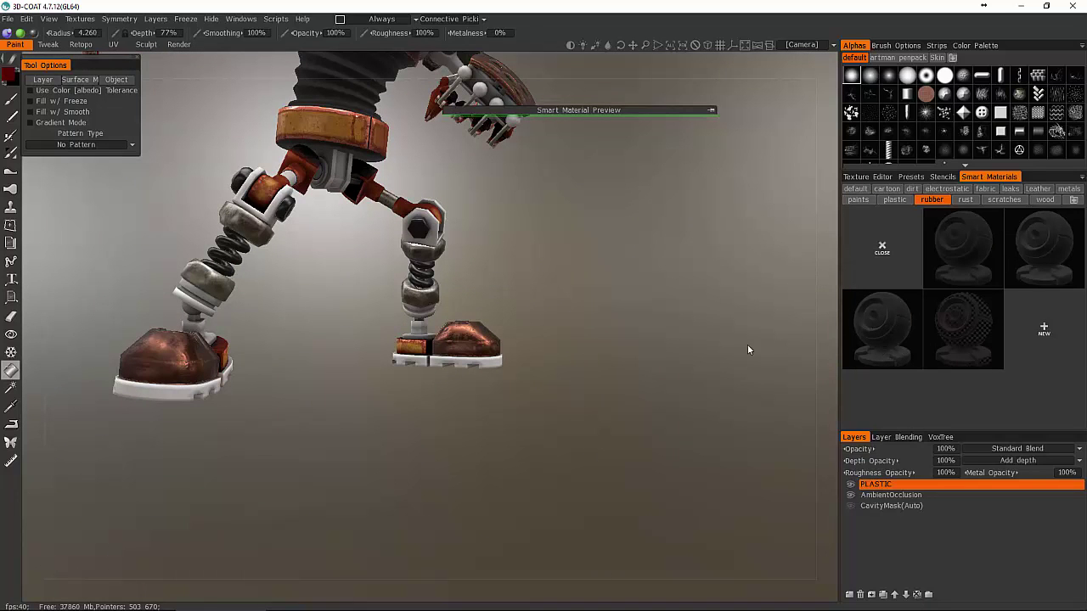
{"action": "left_click_drag", "start_coordinate": [339, 345], "coordinate": [336, 361]}
{"action": "left_click", "coordinate": [500, 425]}
{"action": "left_click", "coordinate": [459, 442]}
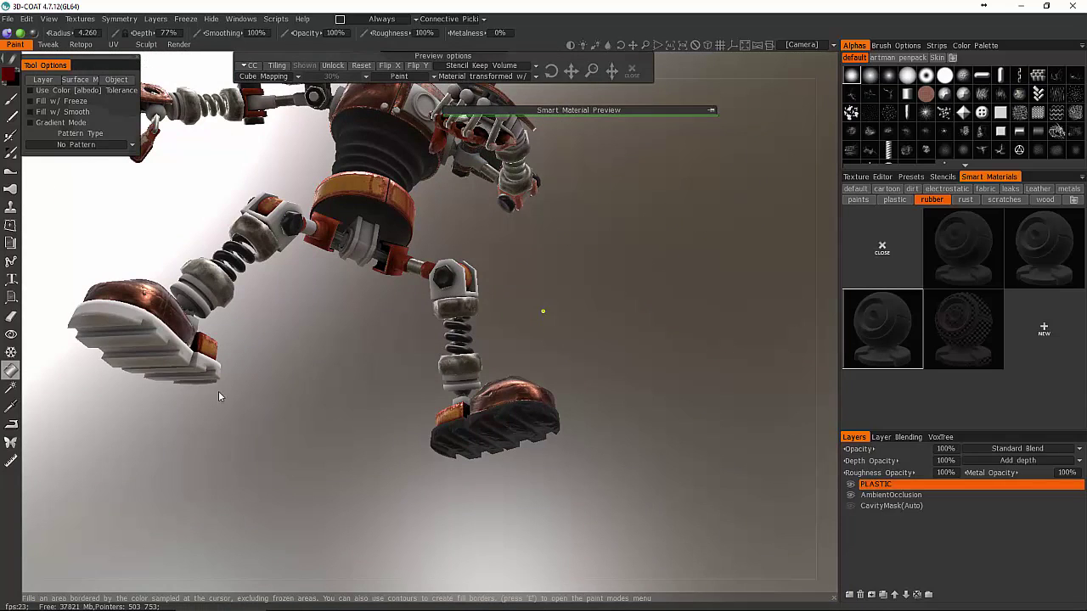
{"action": "left_click", "coordinate": [185, 373]}
{"action": "left_click_drag", "start_coordinate": [328, 429], "coordinate": [366, 438]}
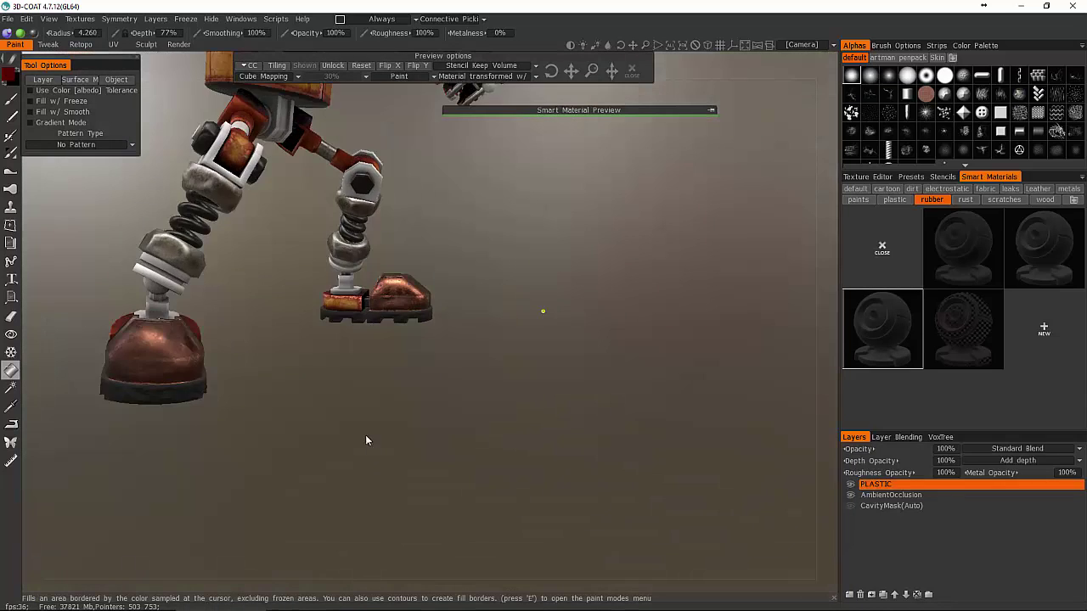
- Browse the electrostatic, default, leaks, fabric, scratches and wood smart material categories for a material suited to the robot's head
{"action": "scroll", "coordinate": [298, 370], "scroll_direction": "down", "scroll_amount": 5}
{"action": "middle_click_drag", "start_coordinate": [267, 362], "coordinate": [373, 510]}
{"action": "left_click_drag", "start_coordinate": [323, 399], "coordinate": [464, 293]}
{"action": "left_click", "coordinate": [938, 188]}
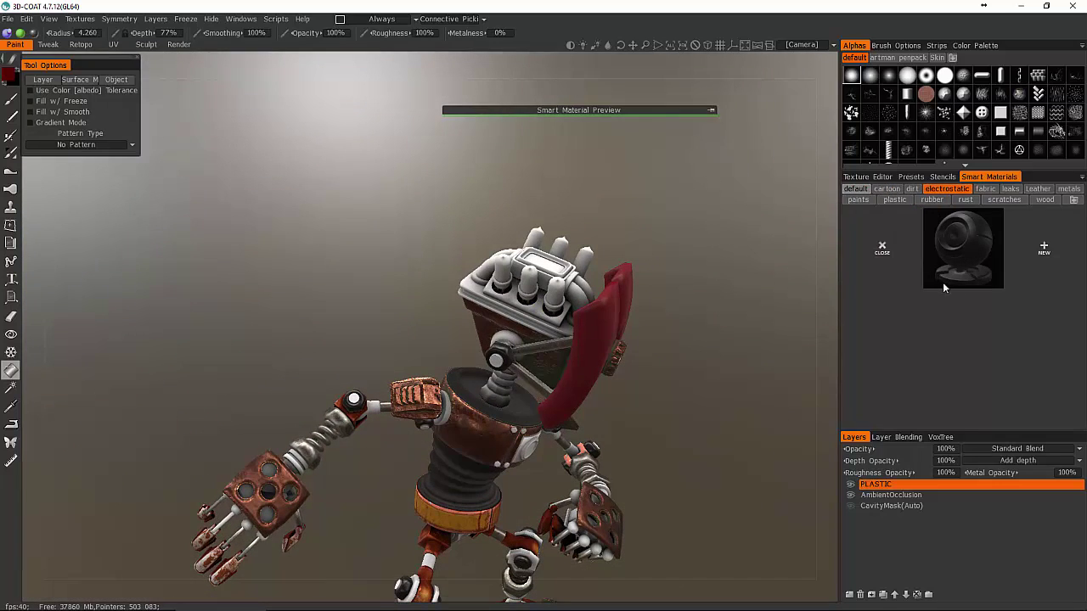
{"action": "left_click", "coordinate": [943, 286]}
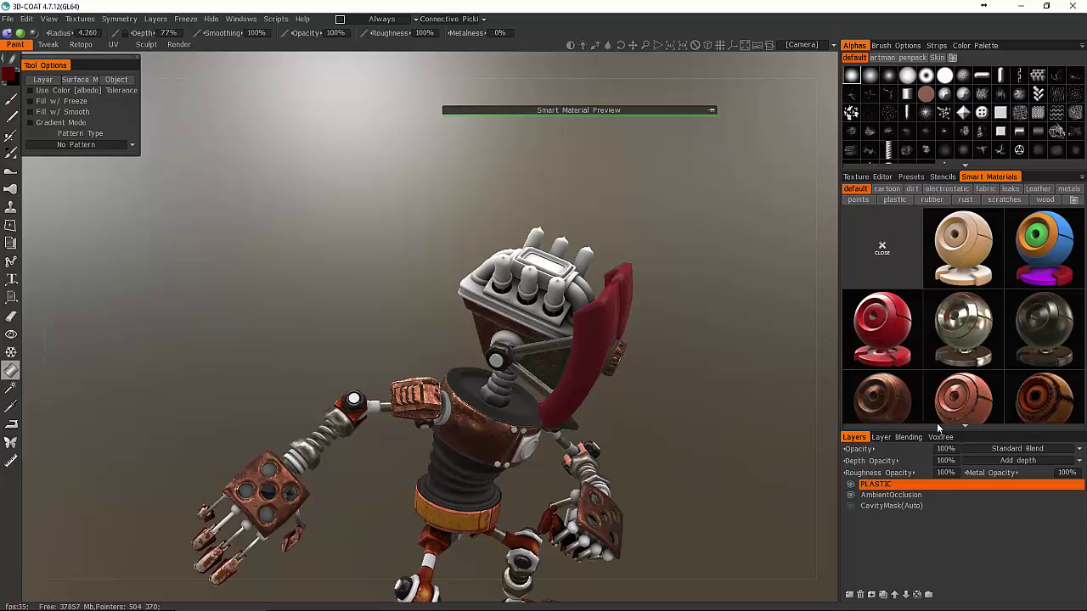
{"action": "scroll", "coordinate": [937, 422], "scroll_direction": "down", "scroll_amount": 5}
{"action": "scroll", "coordinate": [935, 429], "scroll_direction": "down", "scroll_amount": 1}
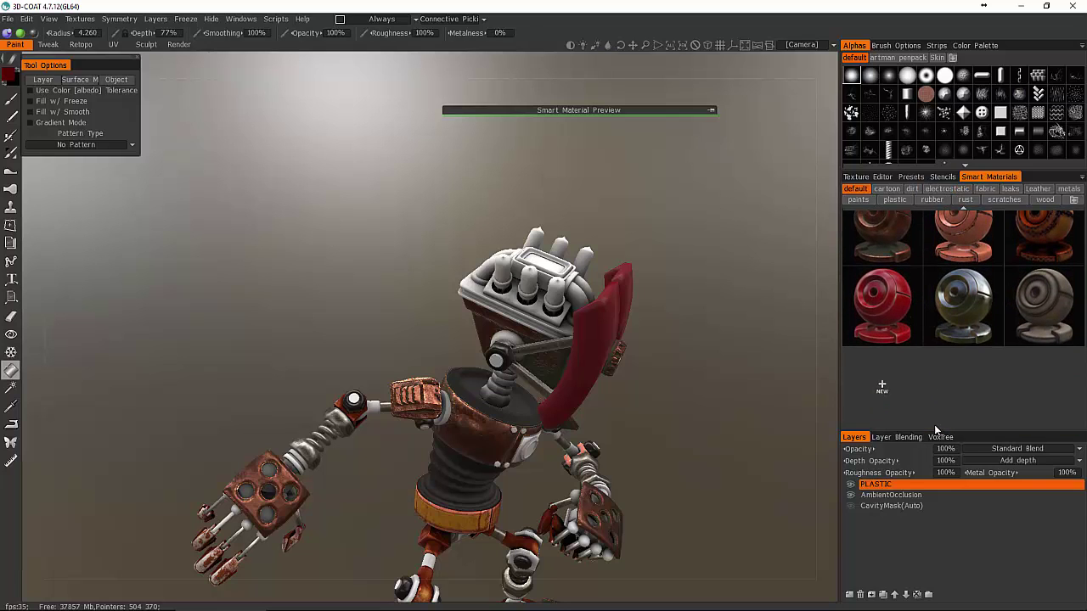
{"action": "scroll", "coordinate": [954, 387], "scroll_direction": "up", "scroll_amount": 6}
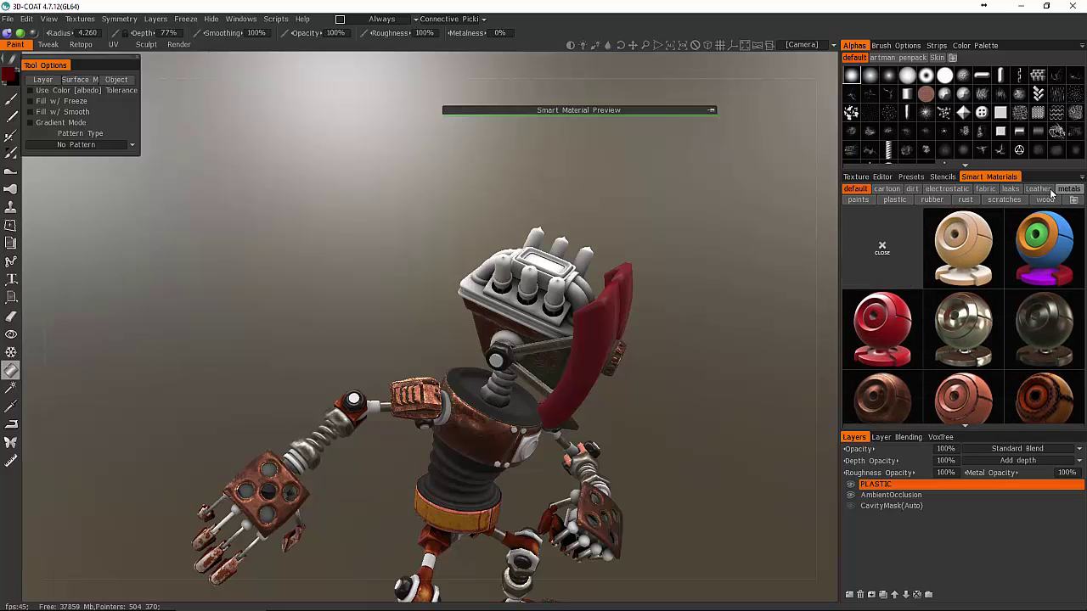
{"action": "left_click", "coordinate": [999, 189]}
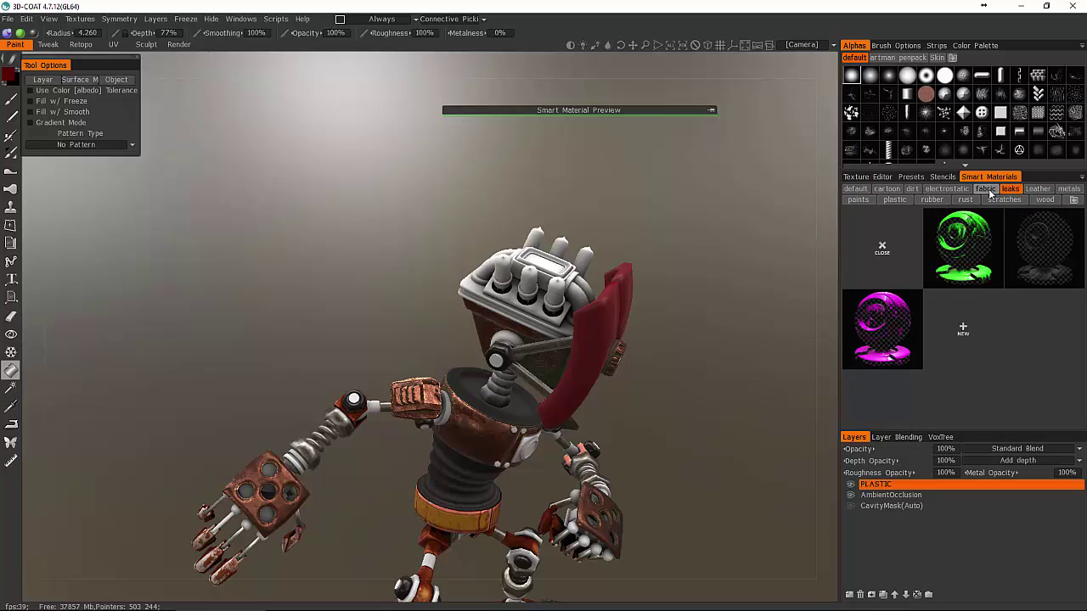
{"action": "left_click", "coordinate": [989, 191]}
{"action": "left_click", "coordinate": [948, 189]}
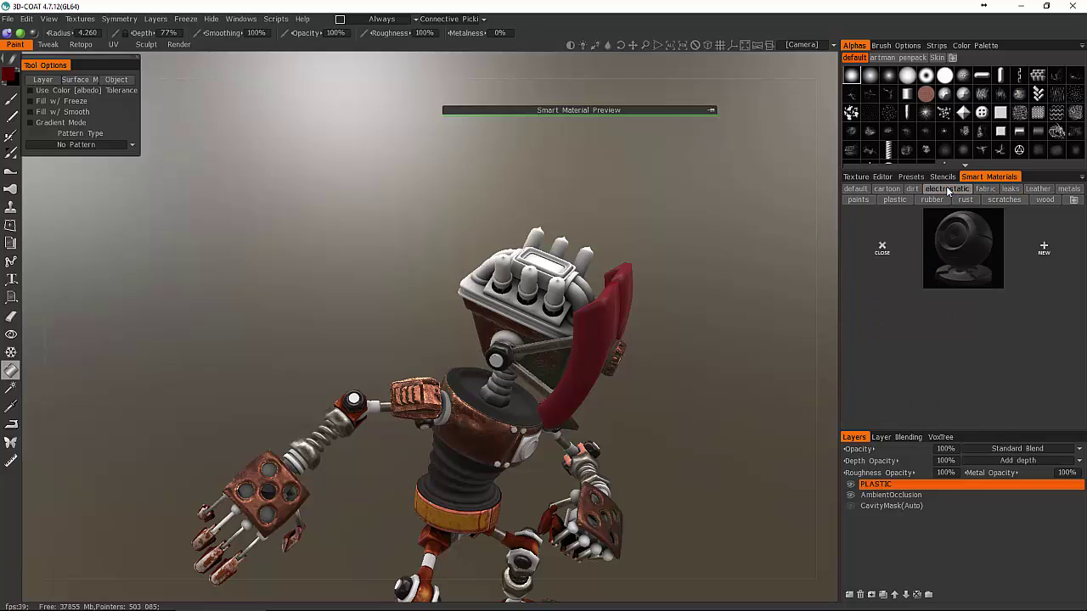
{"action": "left_click", "coordinate": [1002, 201]}
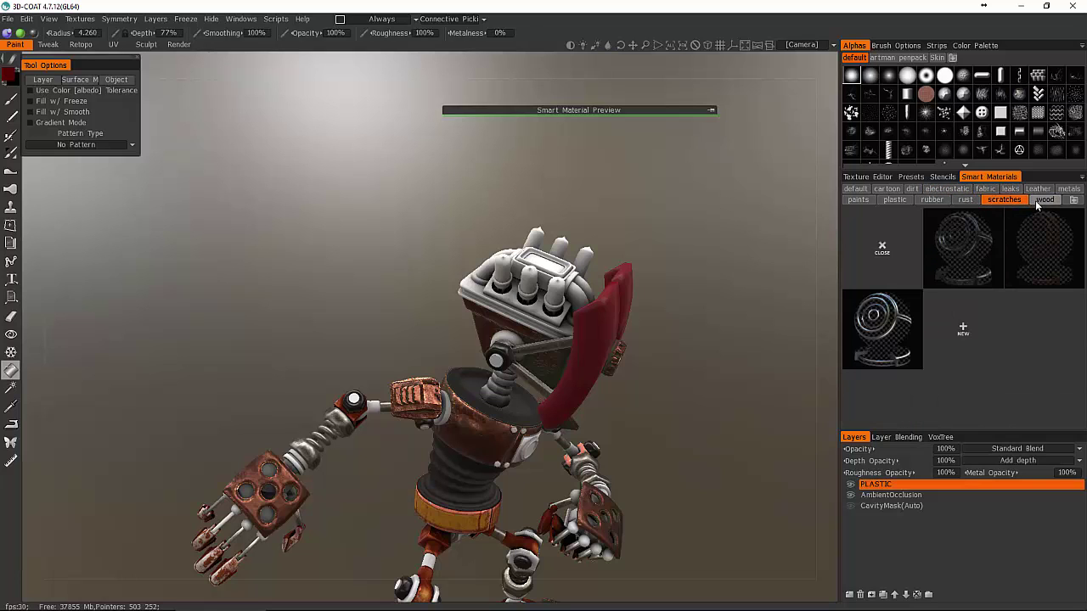
{"action": "left_click", "coordinate": [1035, 201]}
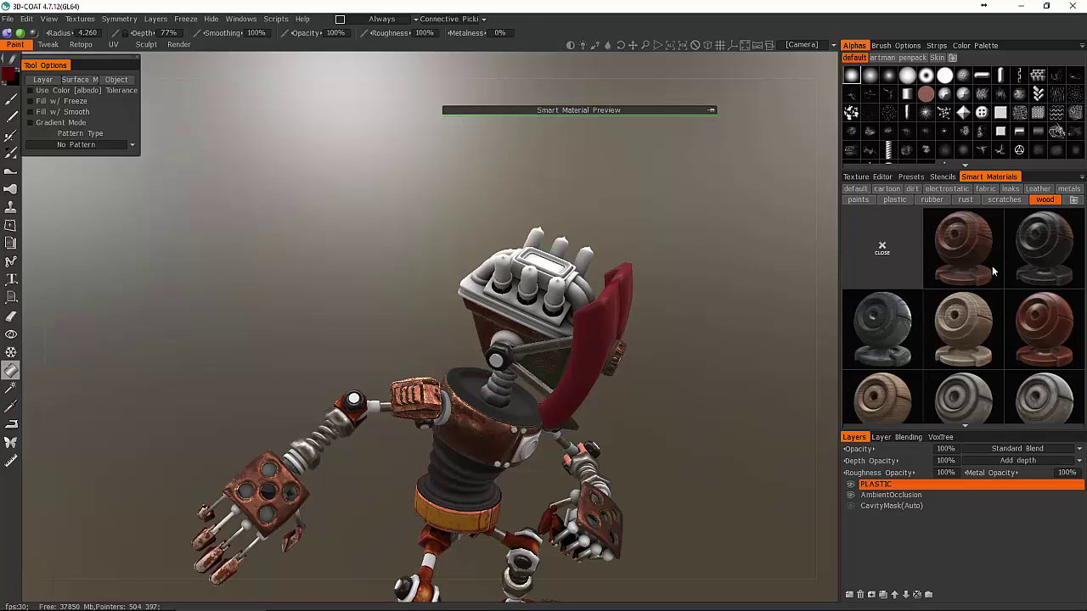
- Choose the glossy blue material from the plastic category and fill both face plates of the head with it
{"action": "left_click", "coordinate": [904, 205]}
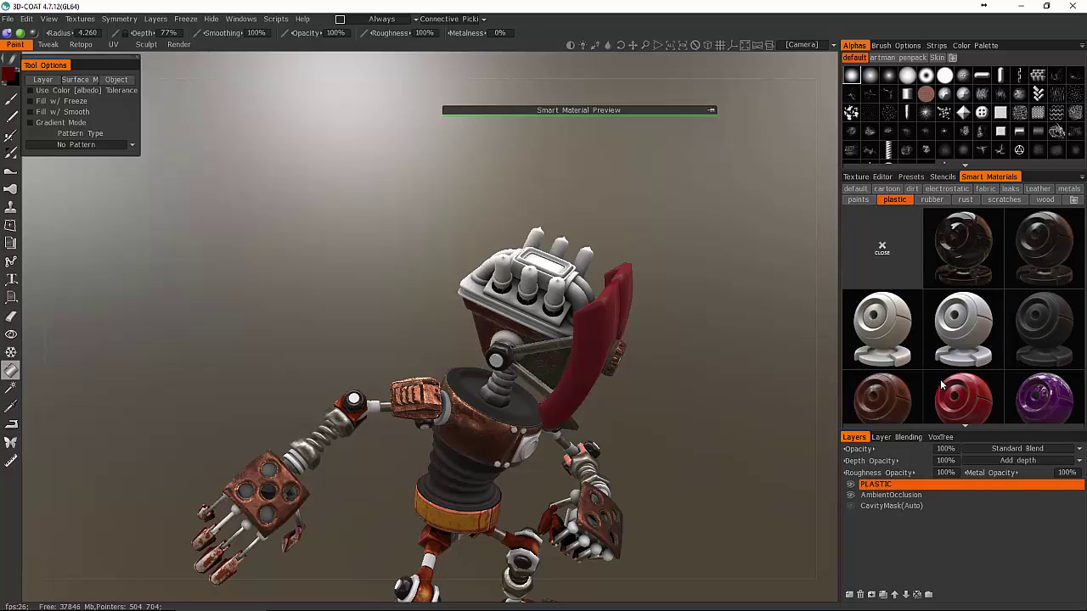
{"action": "scroll", "coordinate": [925, 393], "scroll_direction": "down", "scroll_amount": 5}
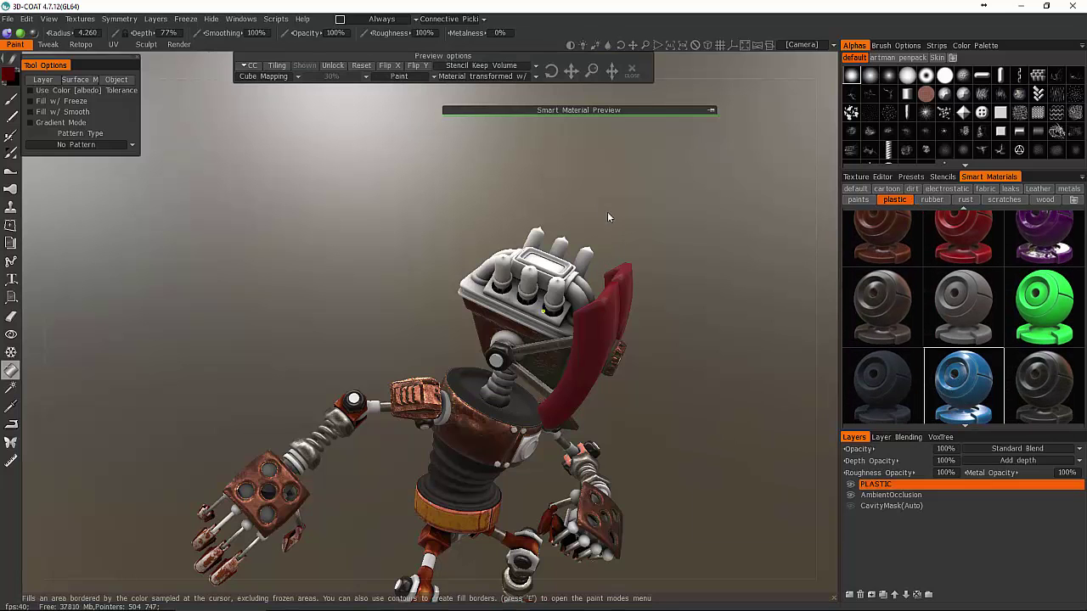
{"action": "right_click_drag", "start_coordinate": [586, 214], "coordinate": [601, 234], "text": "alt"}
{"action": "left_click_drag", "start_coordinate": [601, 234], "coordinate": [561, 221], "text": "alt"}
{"action": "left_click", "coordinate": [613, 255]}
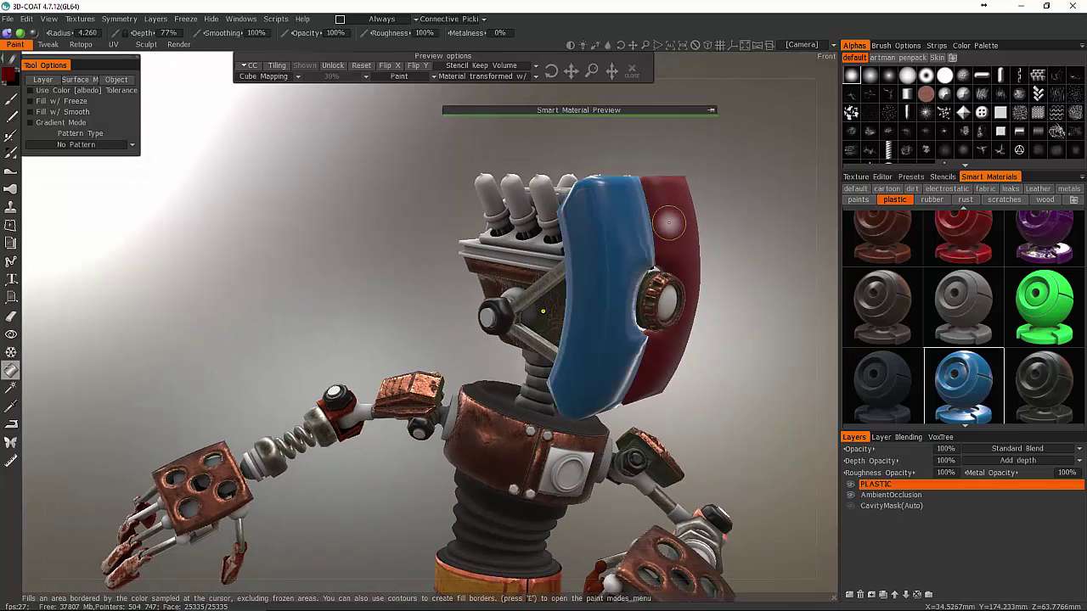
{"action": "left_click", "coordinate": [669, 226]}
{"action": "left_click_drag", "start_coordinate": [670, 319], "coordinate": [585, 349], "text": "alt"}
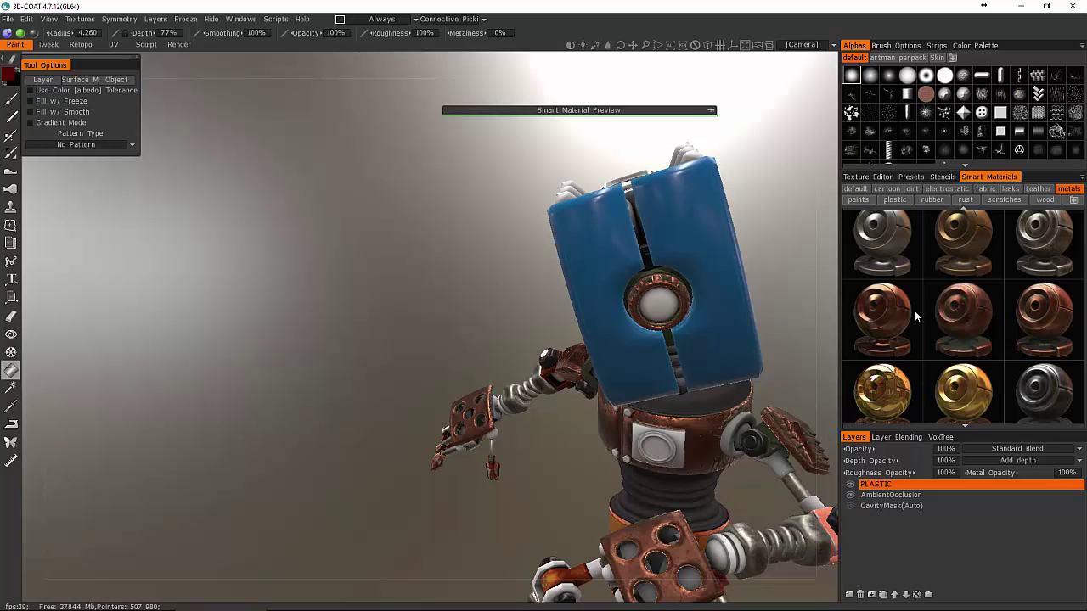
- Browse the metals smart materials and try the polished copper on both face plates of the head
{"action": "scroll", "coordinate": [915, 315], "scroll_direction": "down", "scroll_amount": 5}
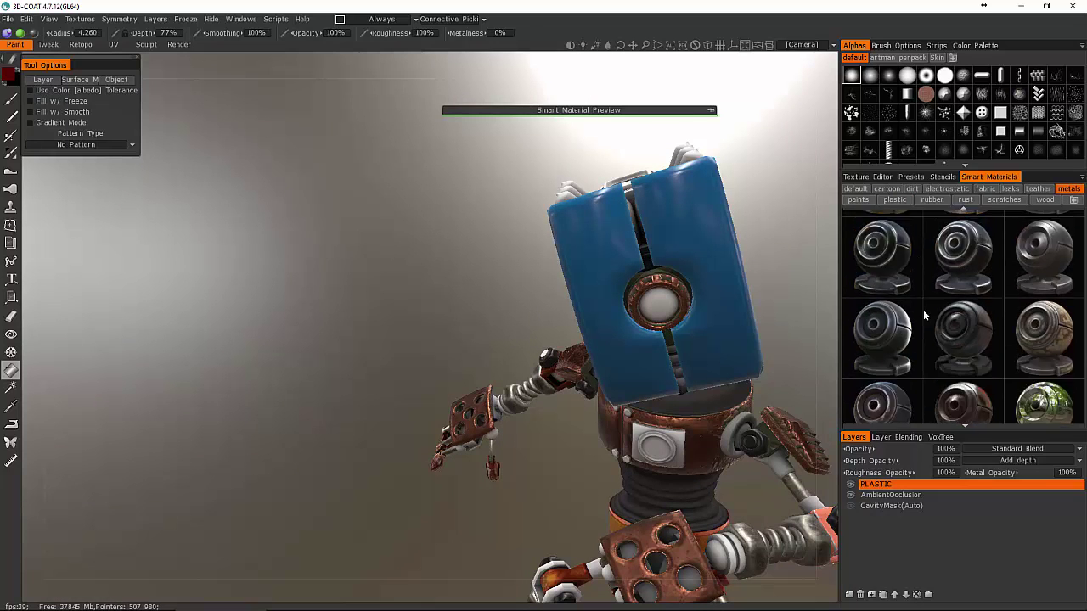
{"action": "scroll", "coordinate": [929, 303], "scroll_direction": "down", "scroll_amount": 1}
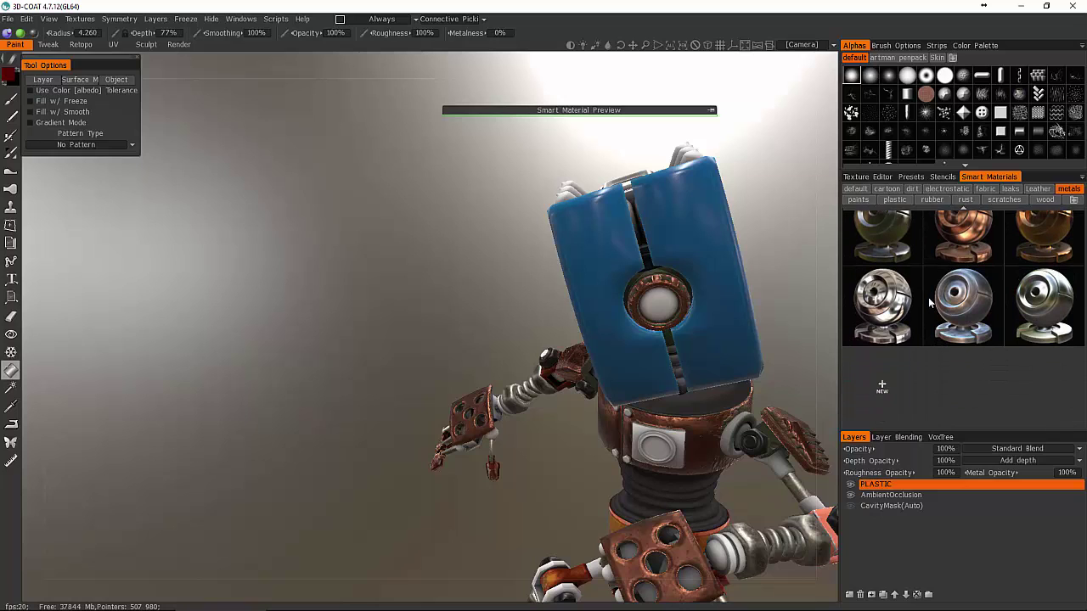
{"action": "scroll", "coordinate": [913, 307], "scroll_direction": "up", "scroll_amount": 5}
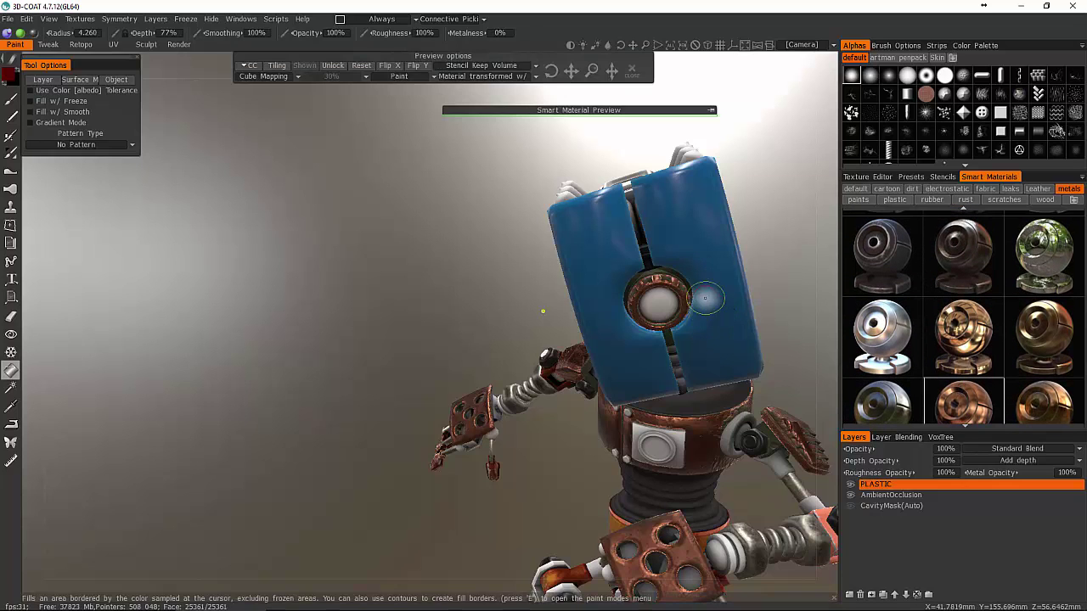
{"action": "left_click", "coordinate": [722, 310]}
{"action": "left_click", "coordinate": [610, 258]}
{"action": "left_click_drag", "start_coordinate": [609, 317], "coordinate": [733, 329], "text": "alt"}
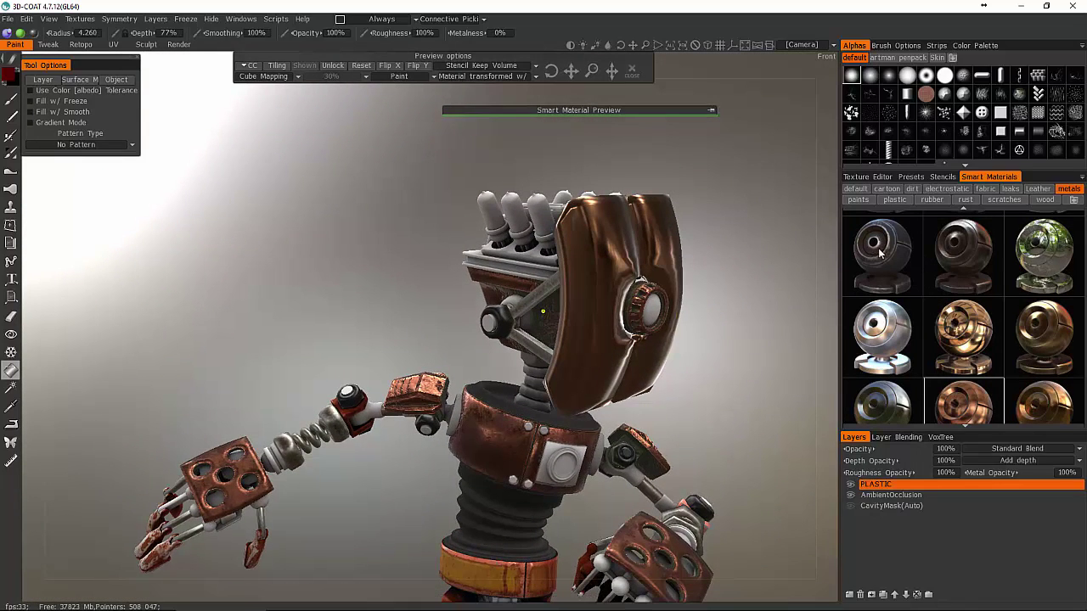
- Fill both face plates, the upper rim of the head and the rear tubes with the dark worn metal
{"action": "left_click", "coordinate": [611, 270]}
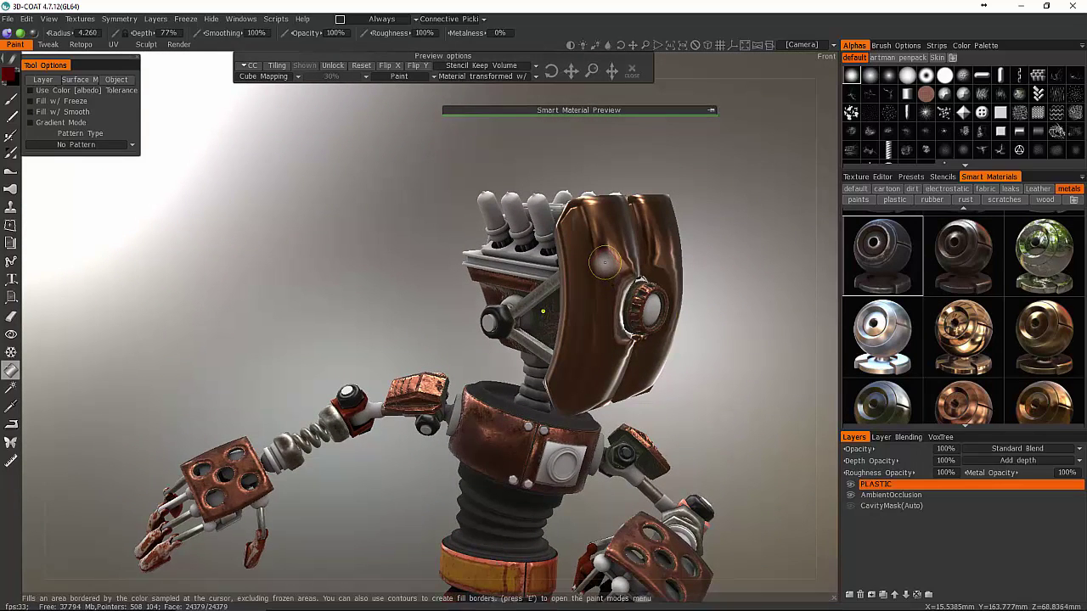
{"action": "left_click_drag", "start_coordinate": [663, 324], "coordinate": [595, 249], "text": "alt"}
{"action": "left_click", "coordinate": [487, 269]}
{"action": "left_click", "coordinate": [492, 288]}
{"action": "left_click", "coordinate": [492, 241]}
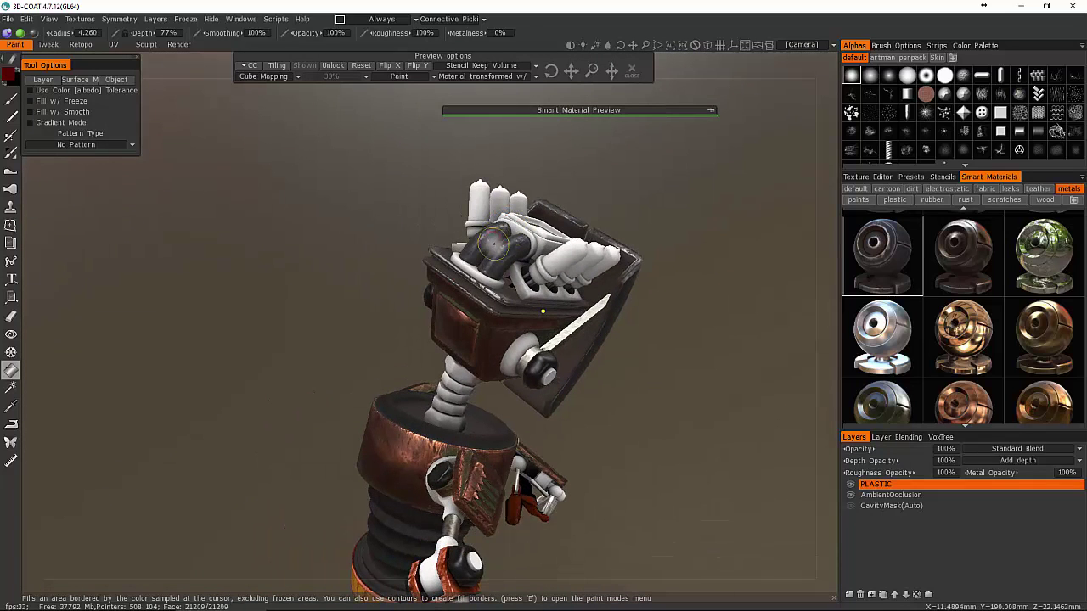
- Fill the box on top of the head, including its inner panel and frame, with the polished copper metal
{"action": "left_click_drag", "start_coordinate": [493, 244], "coordinate": [574, 279], "text": "alt"}
{"action": "scroll", "coordinate": [574, 279], "scroll_direction": "up", "scroll_amount": 1}
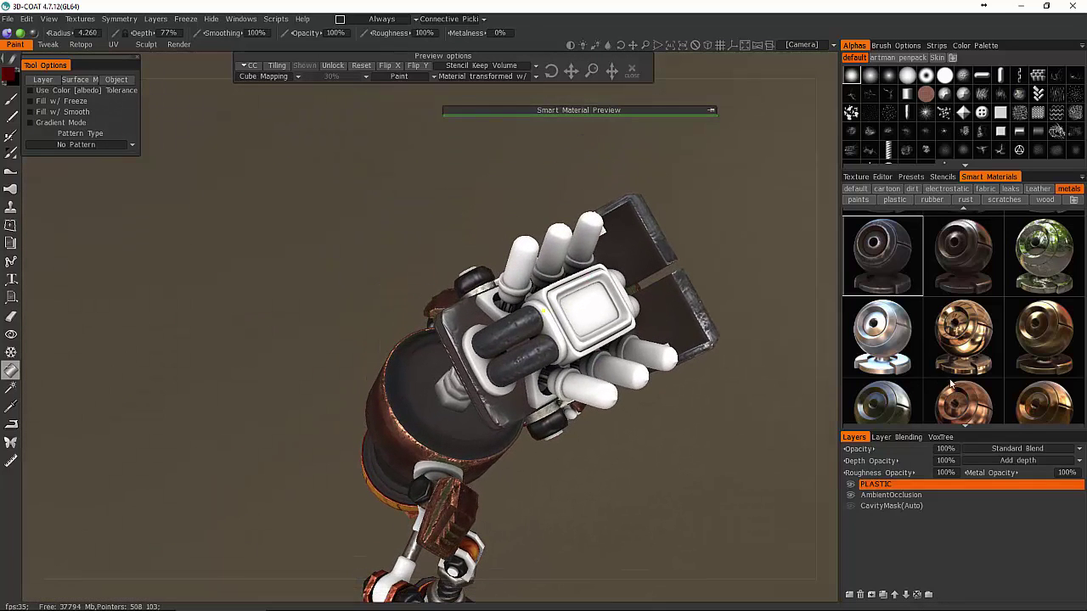
{"action": "left_click", "coordinate": [594, 311]}
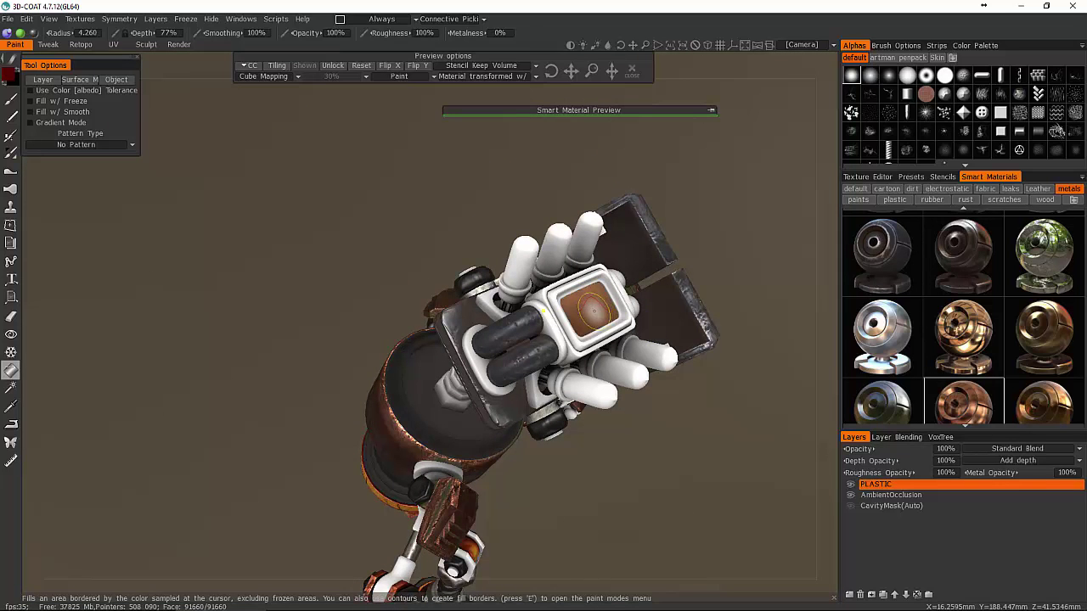
{"action": "left_click", "coordinate": [555, 300]}
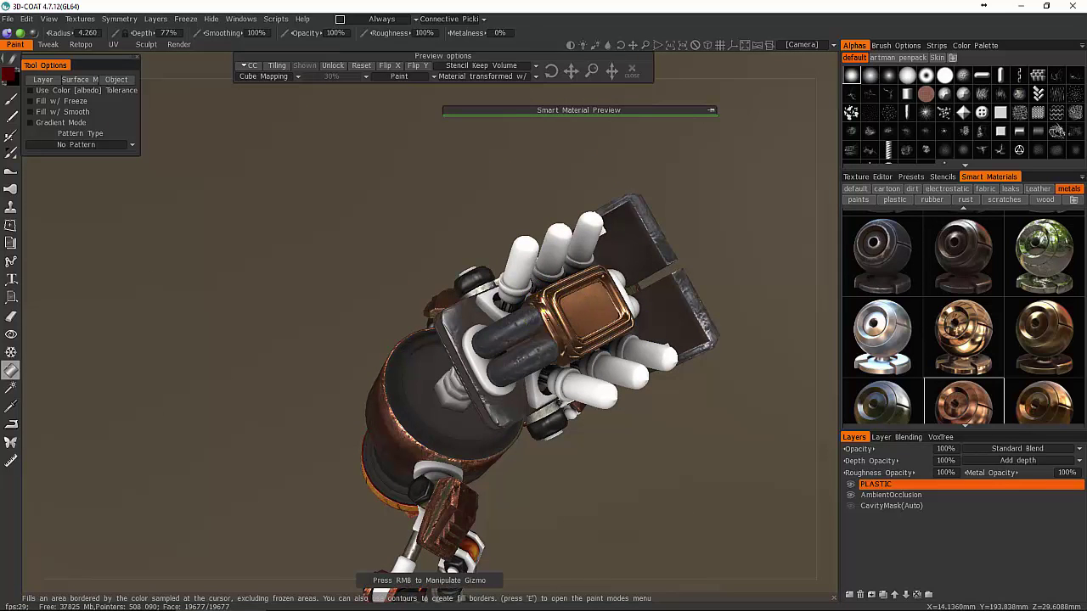
- Fill the front tubes between the copper box and the face plates with the dark worn metal
{"action": "left_click_drag", "start_coordinate": [544, 358], "coordinate": [376, 286], "text": "alt"}
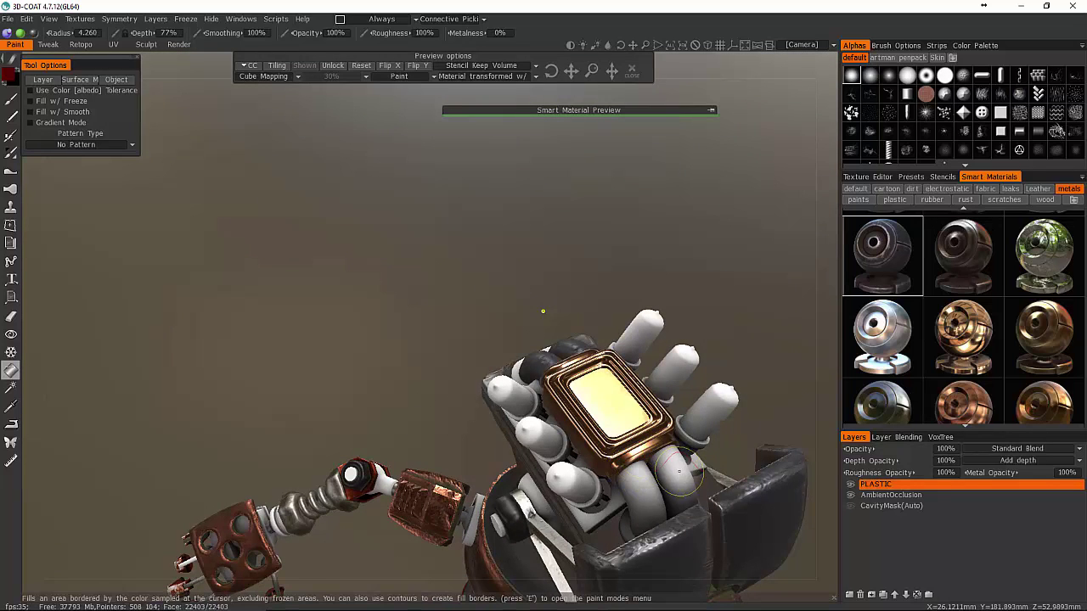
{"action": "left_click_drag", "start_coordinate": [542, 310], "coordinate": [659, 365]}
{"action": "left_click_drag", "start_coordinate": [826, 293], "coordinate": [802, 327]}
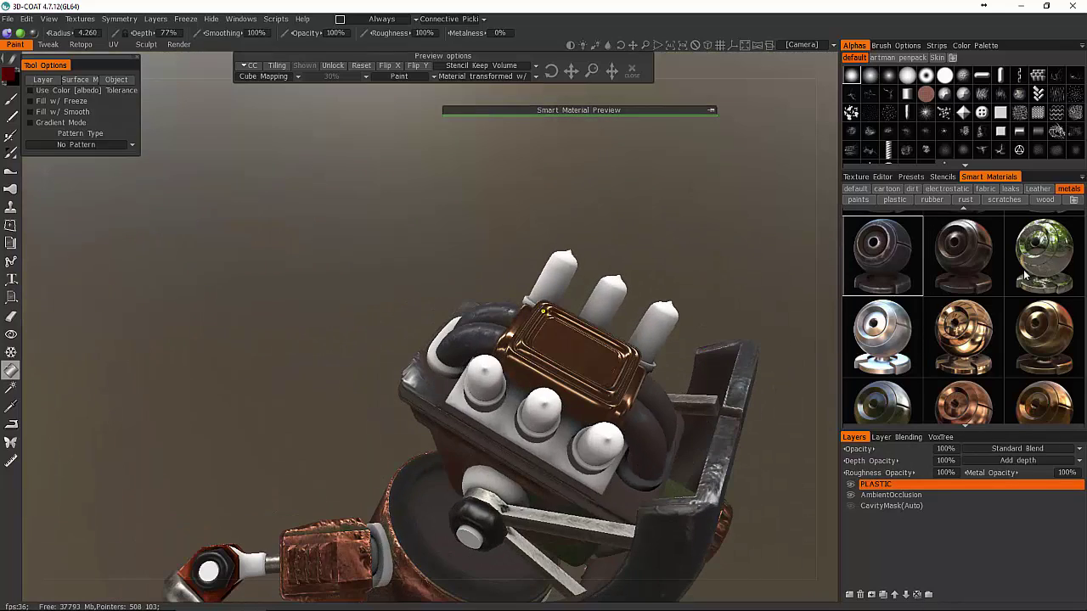
- Choose the mirror-like chrome metal and fill the bulb collars and their mounting plate on one side of the head
{"action": "left_click", "coordinate": [1024, 270]}
{"action": "left_click_drag", "start_coordinate": [738, 319], "coordinate": [609, 246]}
{"action": "left_click", "coordinate": [608, 443]}
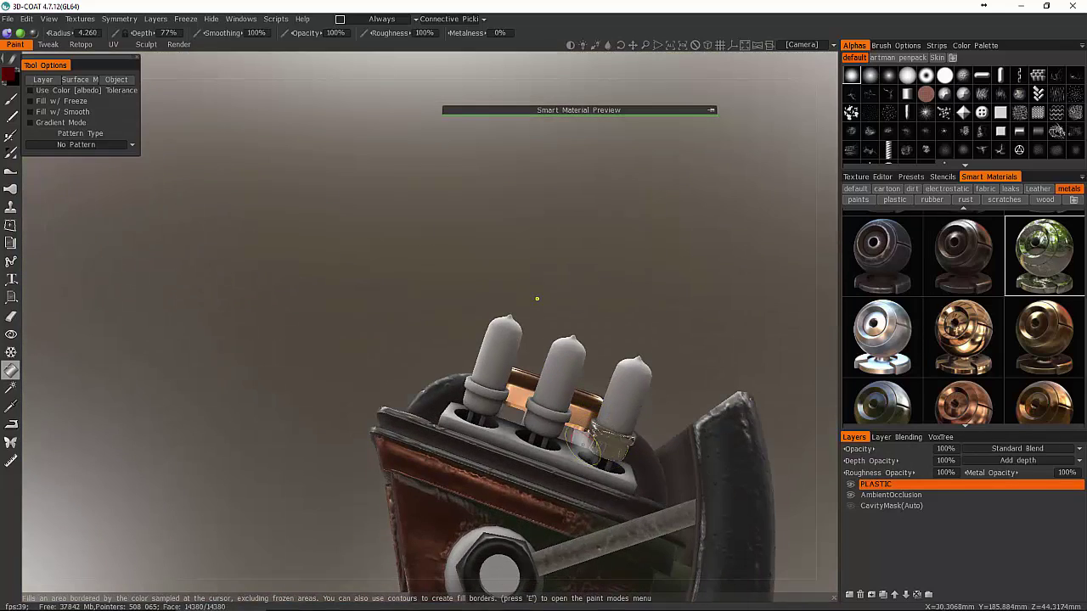
{"action": "left_click", "coordinate": [545, 422]}
{"action": "left_click", "coordinate": [486, 410]}
{"action": "left_click", "coordinate": [469, 425]}
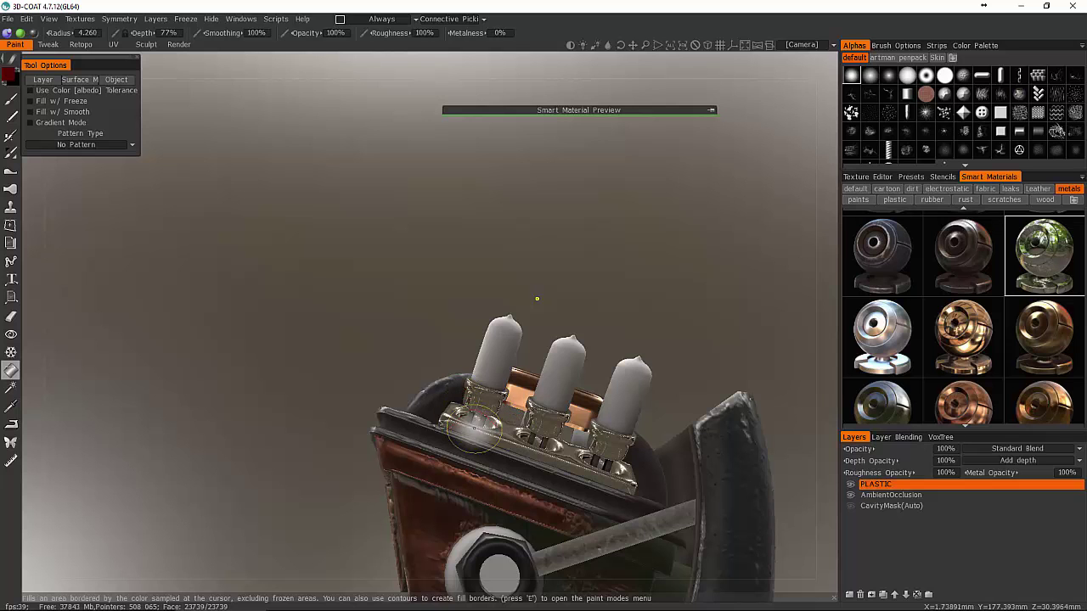
- Fill the bulb collars and mounting plate on the head's opposite side and the rear tube base with the chrome metal
{"action": "mouse_move", "coordinate": [352, 475]}
{"action": "left_mouse_down"}
{"action": "mouse_move", "coordinate": [669, 546]}
{"action": "mouse_move", "coordinate": [601, 339]}
{"action": "mouse_move", "coordinate": [472, 331]}
{"action": "left_mouse_up"}
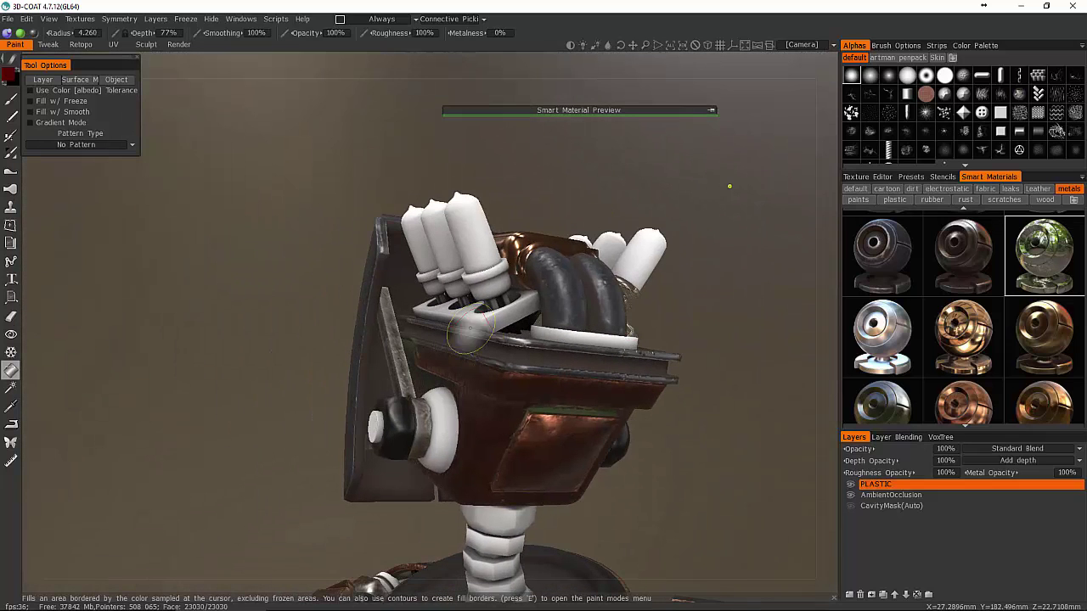
{"action": "left_click", "coordinate": [459, 288]}
{"action": "left_click", "coordinate": [430, 290]}
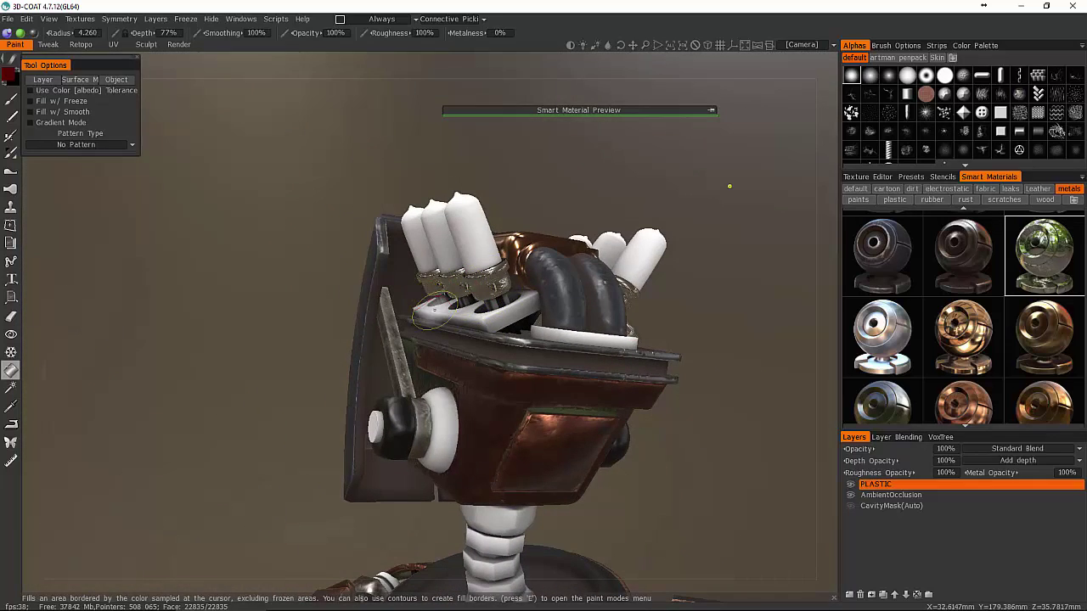
{"action": "left_click", "coordinate": [445, 317]}
{"action": "left_click_drag", "start_coordinate": [572, 382], "coordinate": [562, 463]}
{"action": "left_click", "coordinate": [569, 350]}
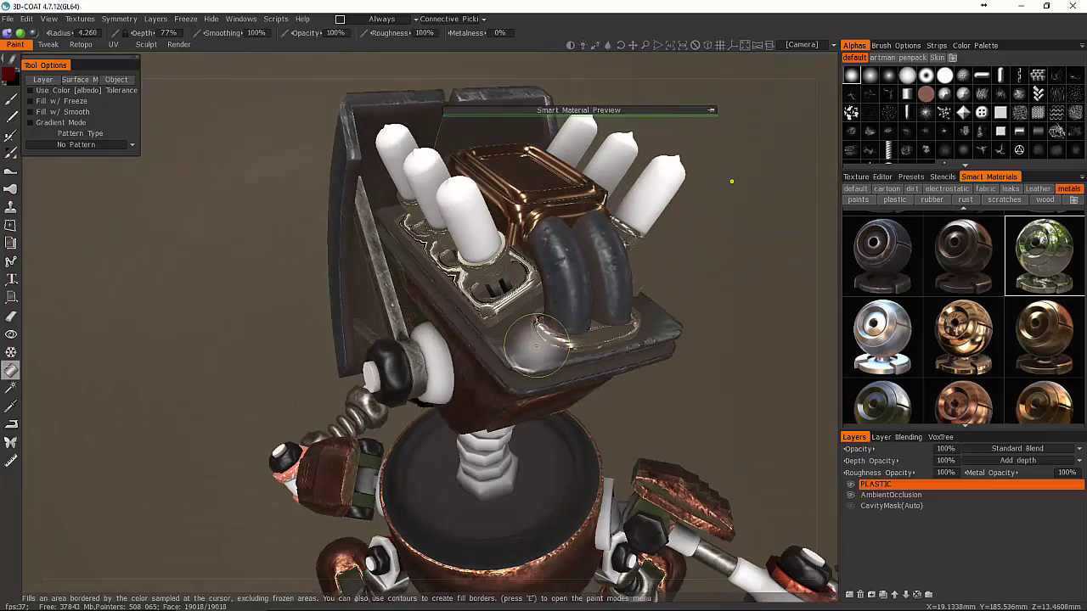
- Fill the round hinge bases and bolt caps on both sides of the head with the chrome metal
{"action": "left_click_drag", "start_coordinate": [535, 382], "coordinate": [354, 279]}
{"action": "left_click_drag", "start_coordinate": [405, 304], "coordinate": [350, 354]}
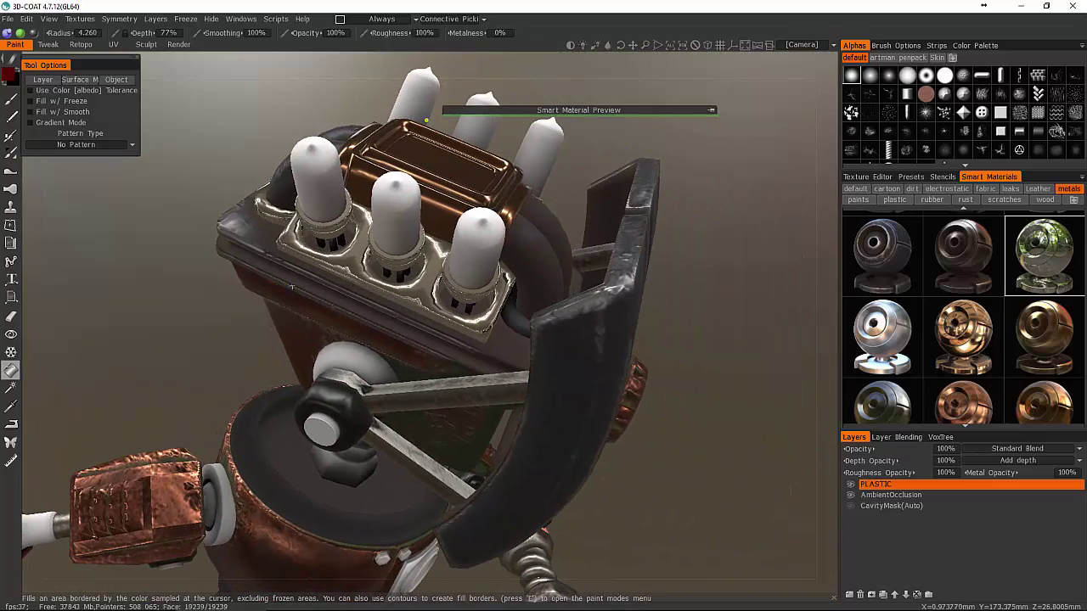
{"action": "left_click", "coordinate": [330, 429]}
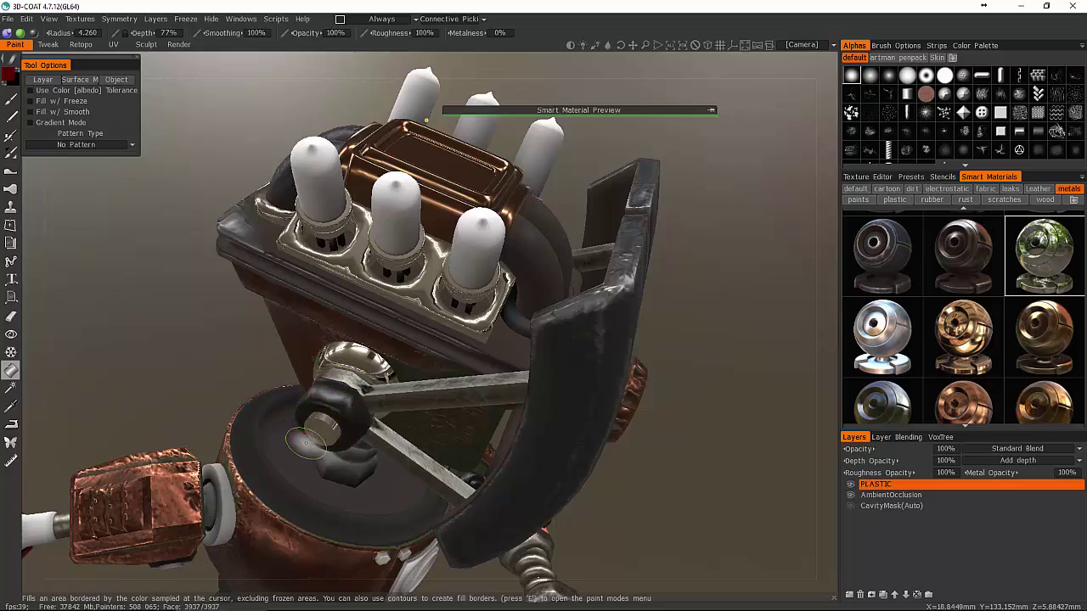
{"action": "mouse_move", "coordinate": [543, 425]}
{"action": "left_mouse_down"}
{"action": "mouse_move", "coordinate": [318, 411]}
{"action": "mouse_move", "coordinate": [212, 348]}
{"action": "left_mouse_up"}
{"action": "scroll", "coordinate": [386, 326], "scroll_direction": "down", "scroll_amount": 5}
{"action": "scroll", "coordinate": [386, 326], "scroll_direction": "up", "scroll_amount": 5}
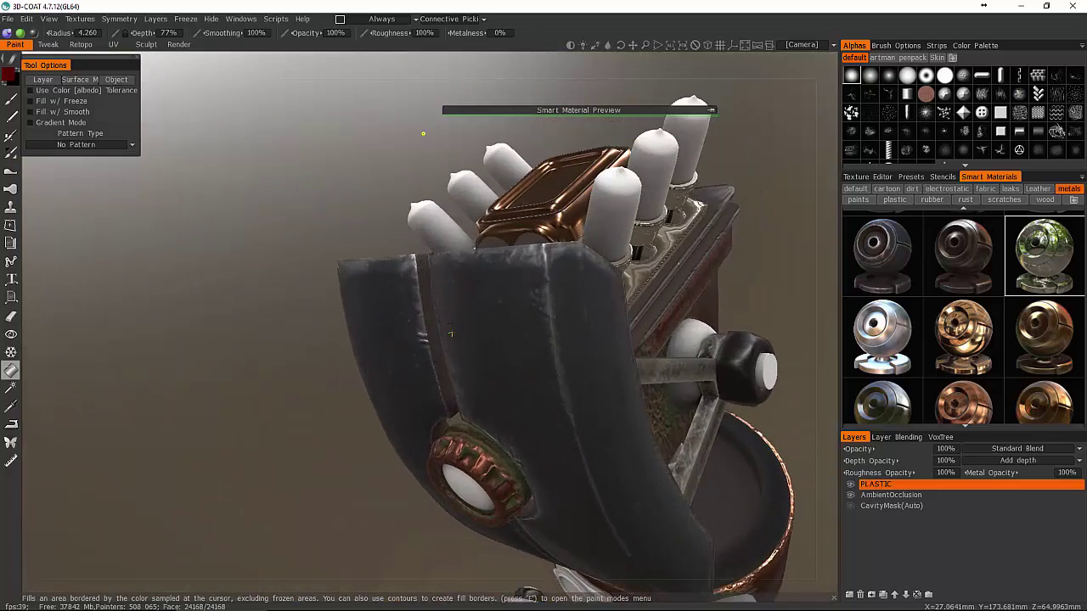
{"action": "left_click_drag", "start_coordinate": [385, 326], "coordinate": [280, 391]}
{"action": "left_click", "coordinate": [558, 342]}
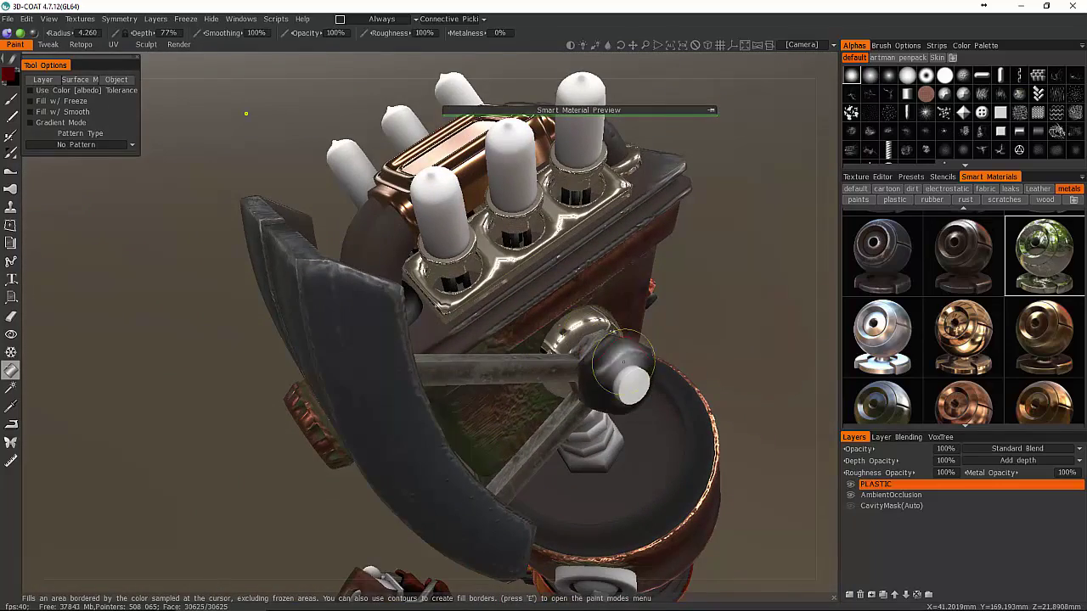
{"action": "left_click", "coordinate": [634, 379]}
- Fill the neck's end pieces with the dark worn metal and its middle rings with the dark brown metal
{"action": "left_click_drag", "start_coordinate": [638, 380], "coordinate": [556, 314], "text": "alt"}
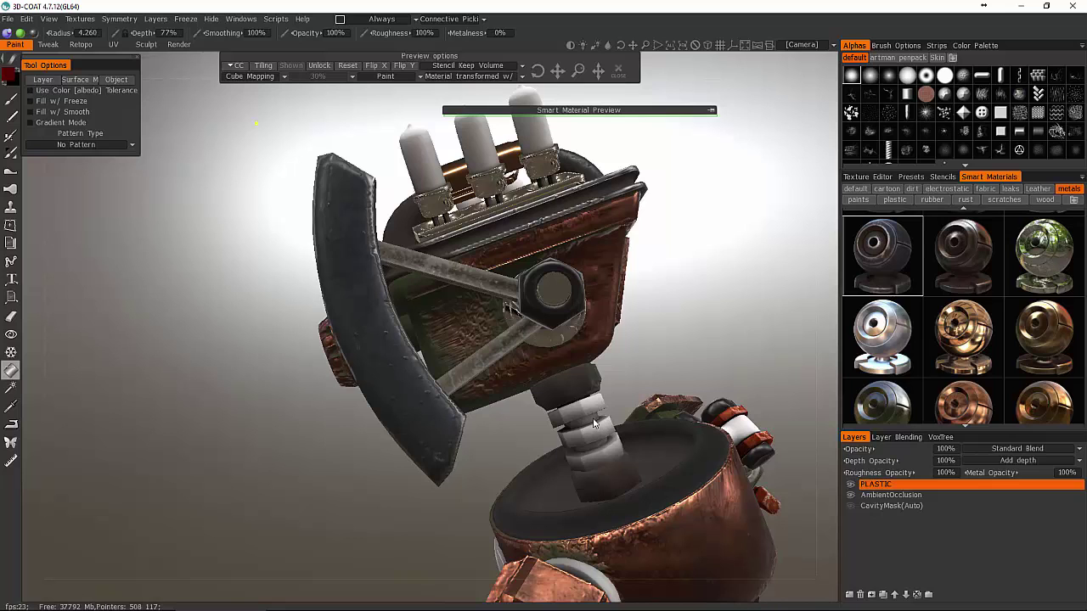
{"action": "left_click", "coordinate": [591, 464]}
{"action": "left_click_drag", "start_coordinate": [571, 445], "coordinate": [721, 475], "text": "alt"}
{"action": "middle_click_drag", "start_coordinate": [722, 475], "coordinate": [592, 375], "text": "alt"}
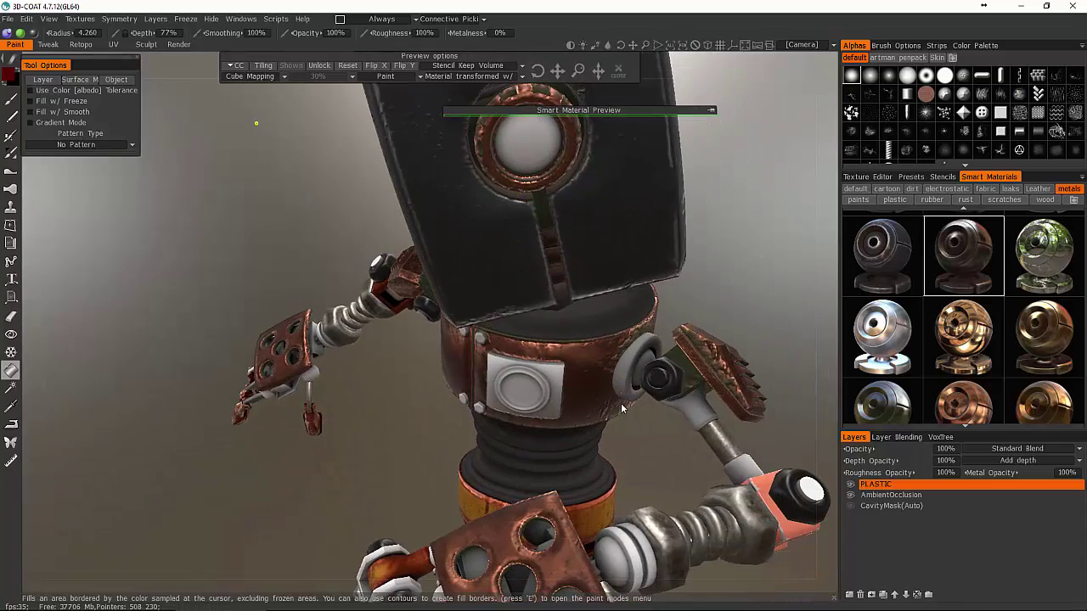
- Choose the worn beige metal and fill the shoulder discs and the upper arm joint sleeves of both arms with it
{"action": "left_click_drag", "start_coordinate": [621, 409], "coordinate": [339, 316], "text": "alt"}
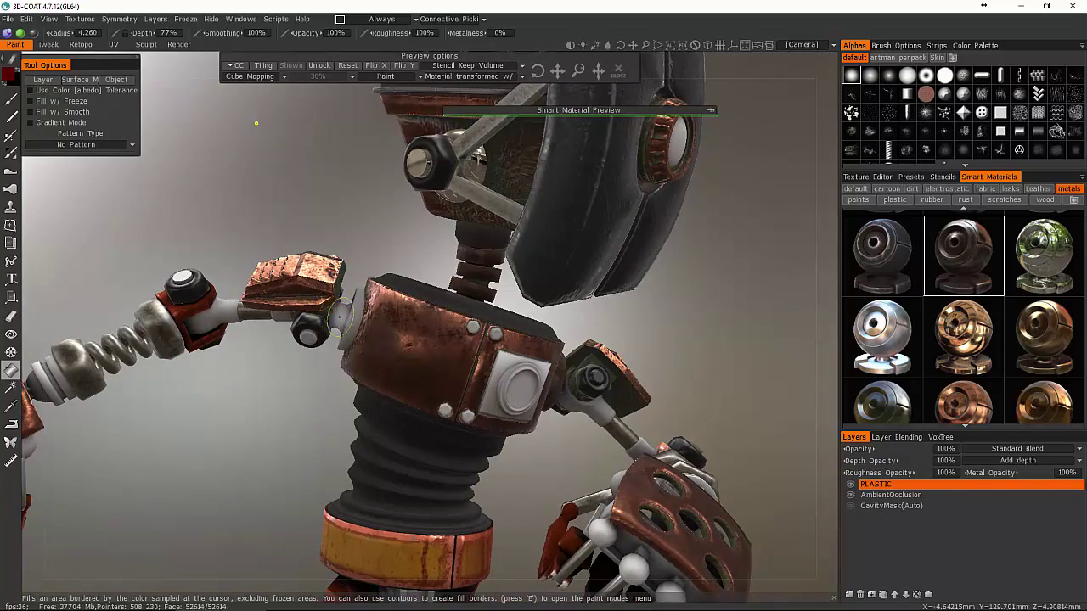
{"action": "mouse_move", "coordinate": [340, 450]}
{"action": "left_mouse_down", "text": "alt"}
{"action": "mouse_move", "coordinate": [332, 489]}
{"action": "mouse_move", "coordinate": [364, 443]}
{"action": "mouse_move", "coordinate": [351, 446]}
{"action": "left_mouse_up", "text": "alt"}
{"action": "scroll", "coordinate": [1021, 299], "scroll_direction": "up", "scroll_amount": 1}
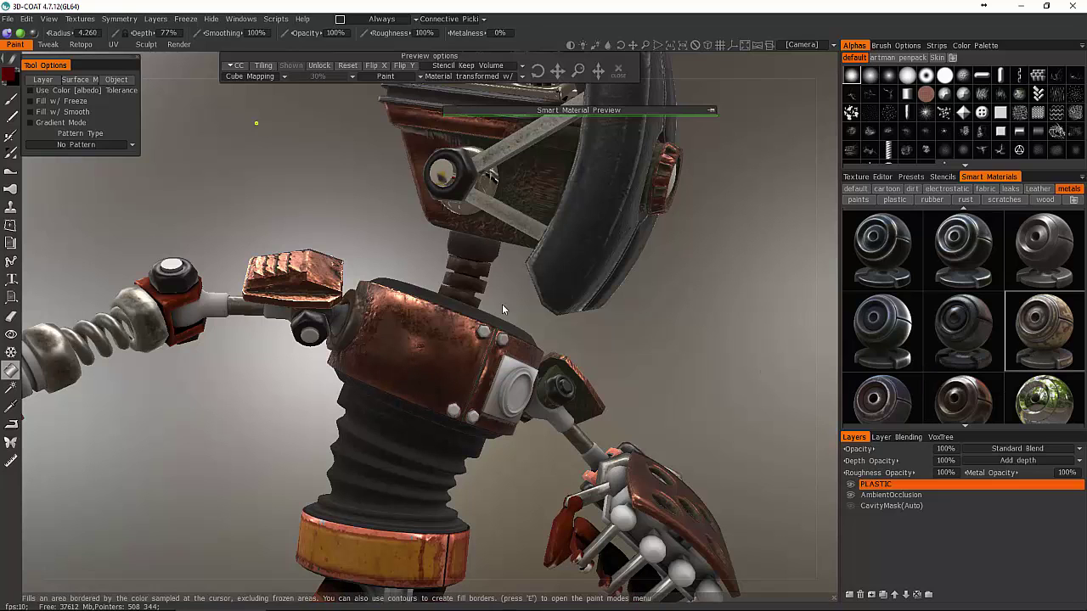
{"action": "left_click_drag", "start_coordinate": [230, 353], "coordinate": [232, 363]}
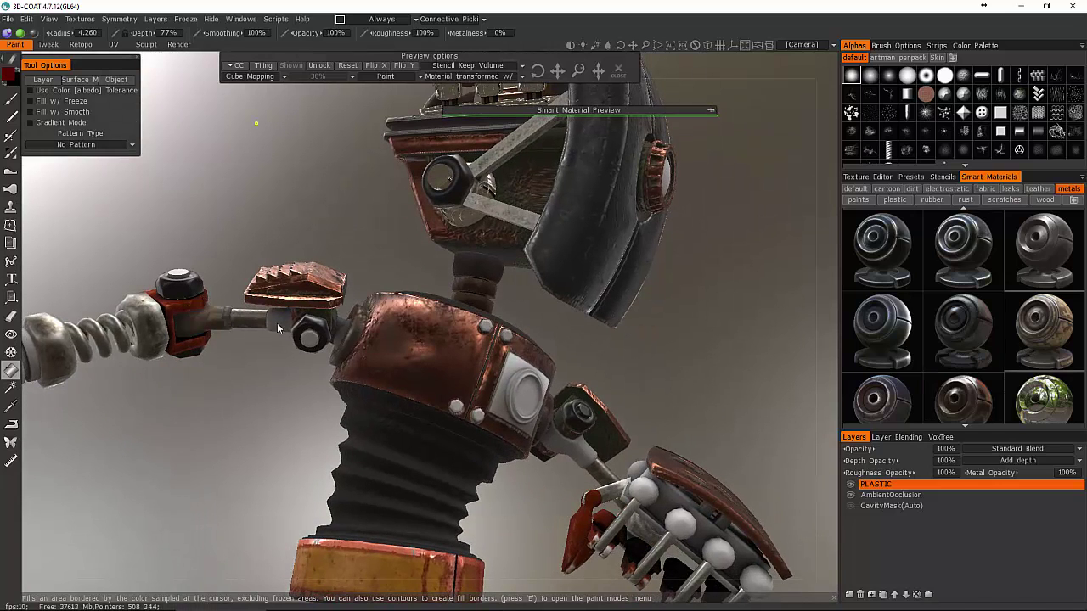
{"action": "left_click_drag", "start_coordinate": [500, 421], "coordinate": [546, 447], "text": "alt"}
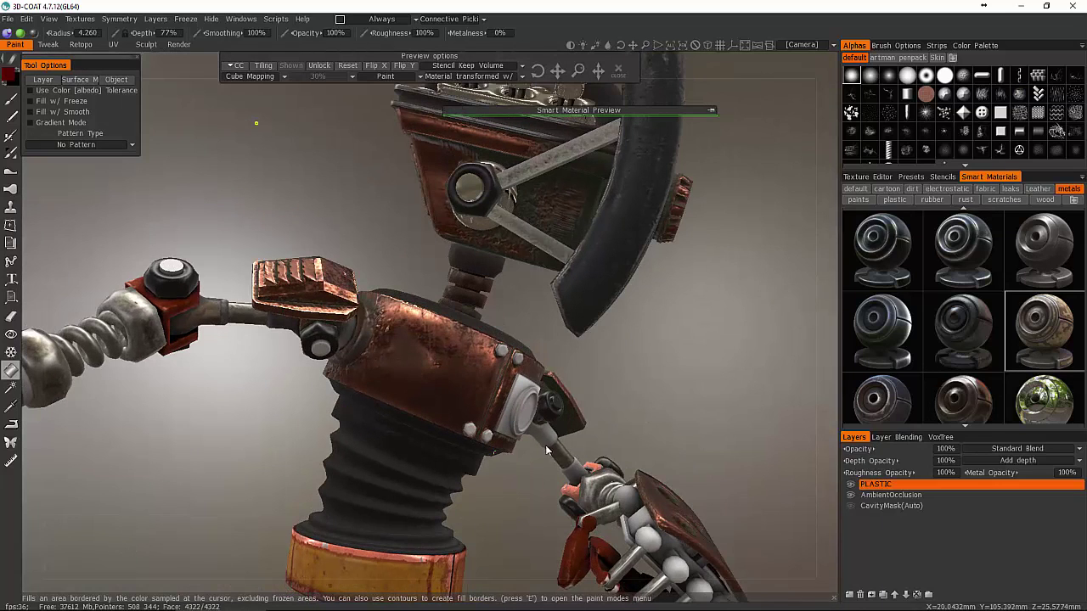
{"action": "middle_click_drag", "start_coordinate": [534, 460], "coordinate": [446, 458]}
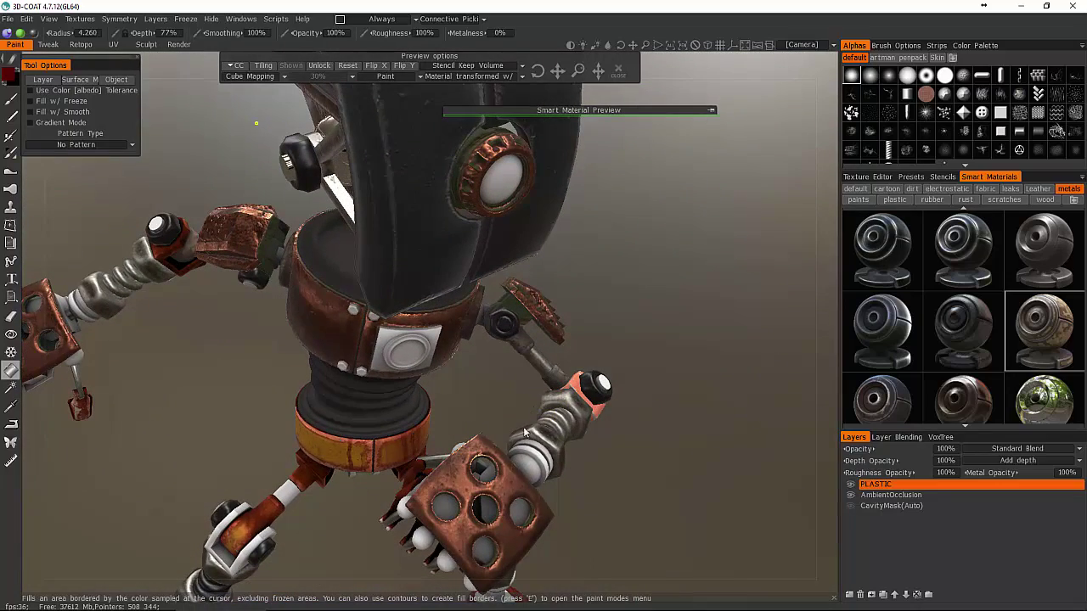
- Fill the left wrist joint, the square chest plate with its round center and the pelvis block with the worn beige metal
{"action": "middle_click_drag", "start_coordinate": [537, 502], "coordinate": [506, 452]}
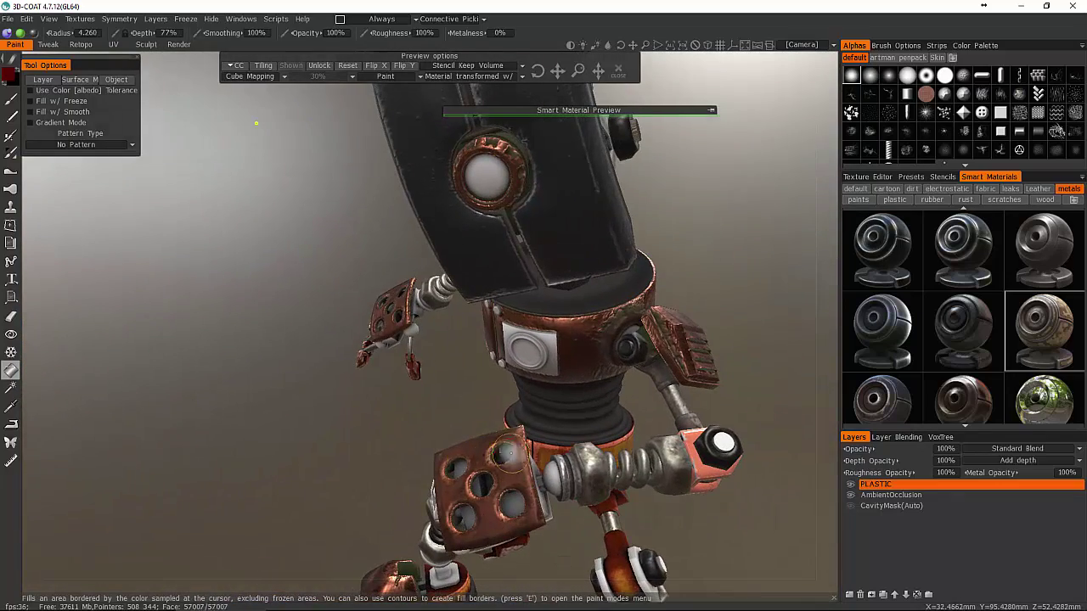
{"action": "middle_click_drag", "start_coordinate": [525, 533], "coordinate": [522, 451]}
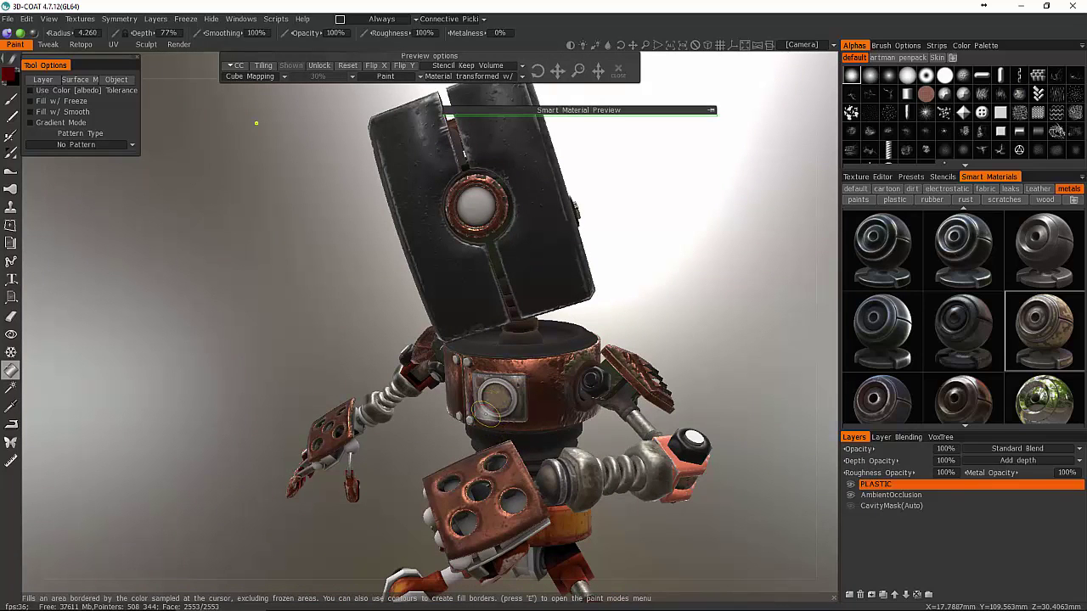
{"action": "middle_click_drag", "start_coordinate": [485, 424], "coordinate": [483, 337]}
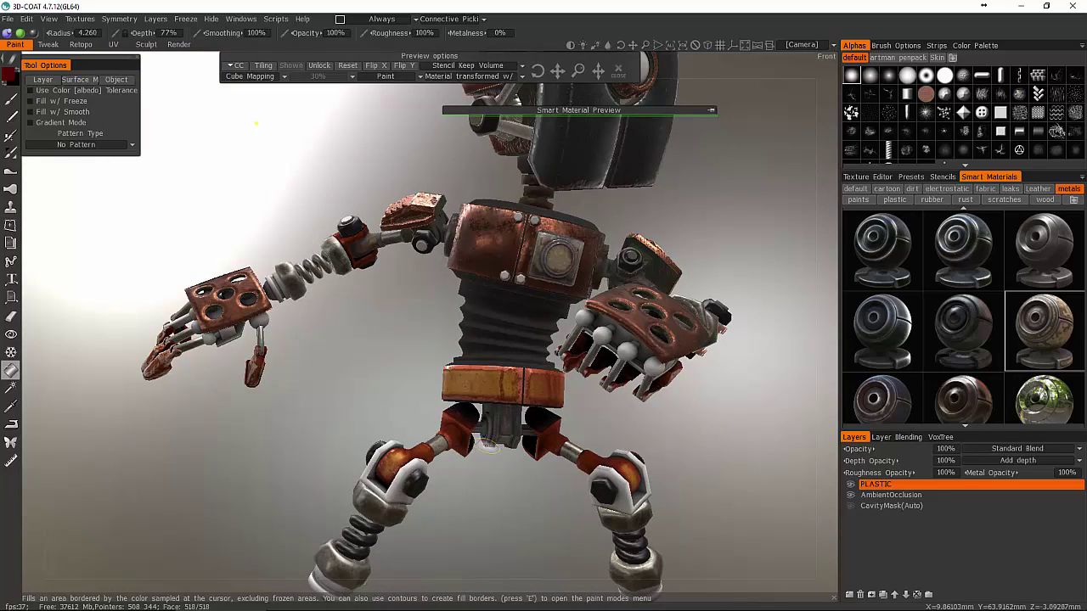
- Fill the knee brackets and ankle parts of both legs with the worn beige metal
{"action": "middle_click_drag", "start_coordinate": [505, 459], "coordinate": [457, 408]}
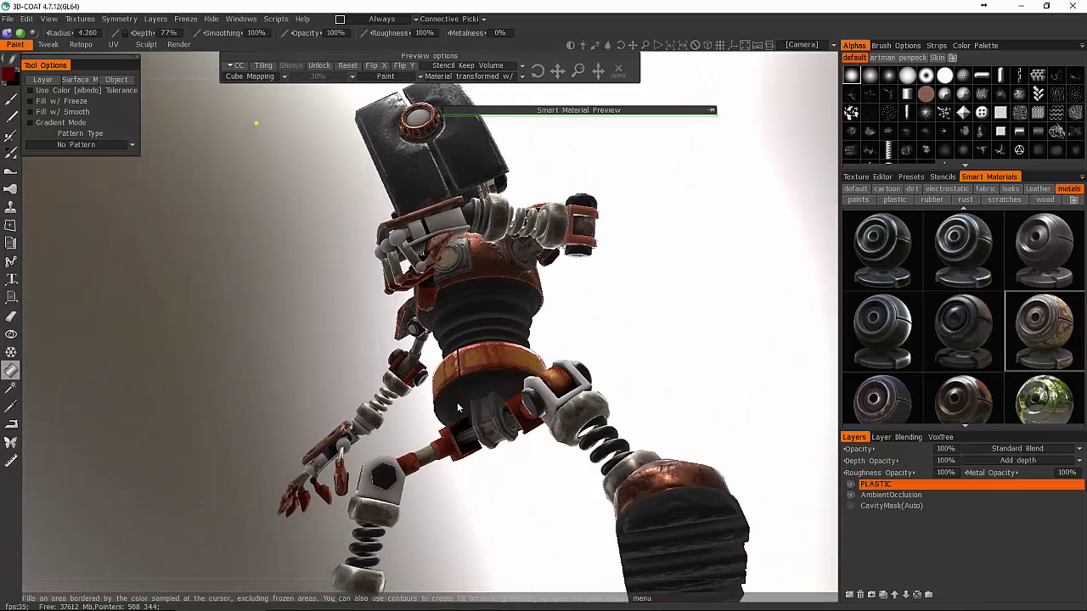
{"action": "left_click_drag", "start_coordinate": [534, 501], "coordinate": [570, 567]}
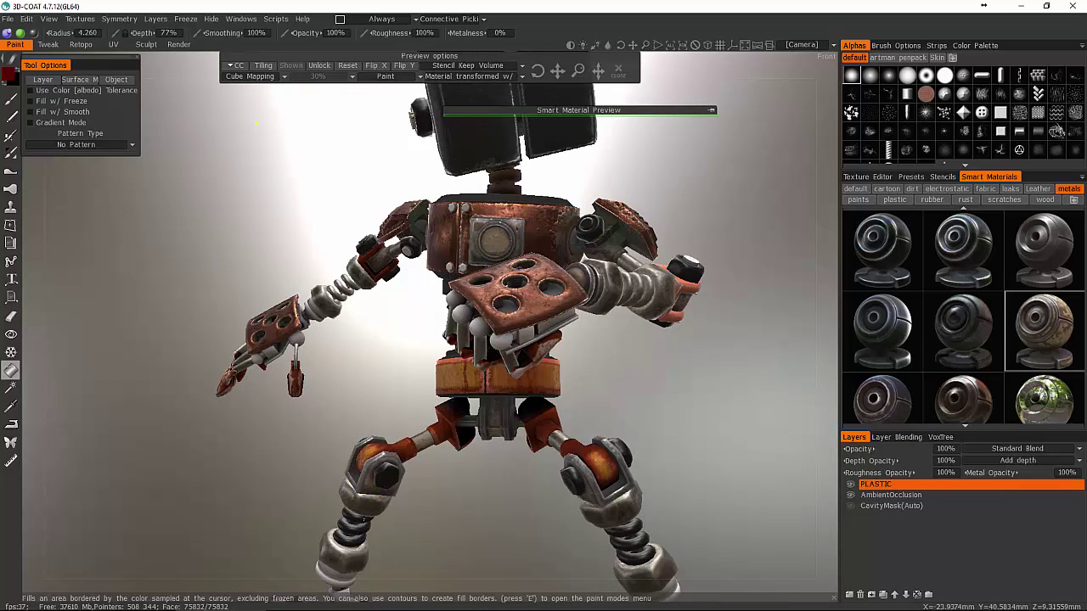
{"action": "middle_click_drag", "start_coordinate": [352, 559], "coordinate": [397, 382]}
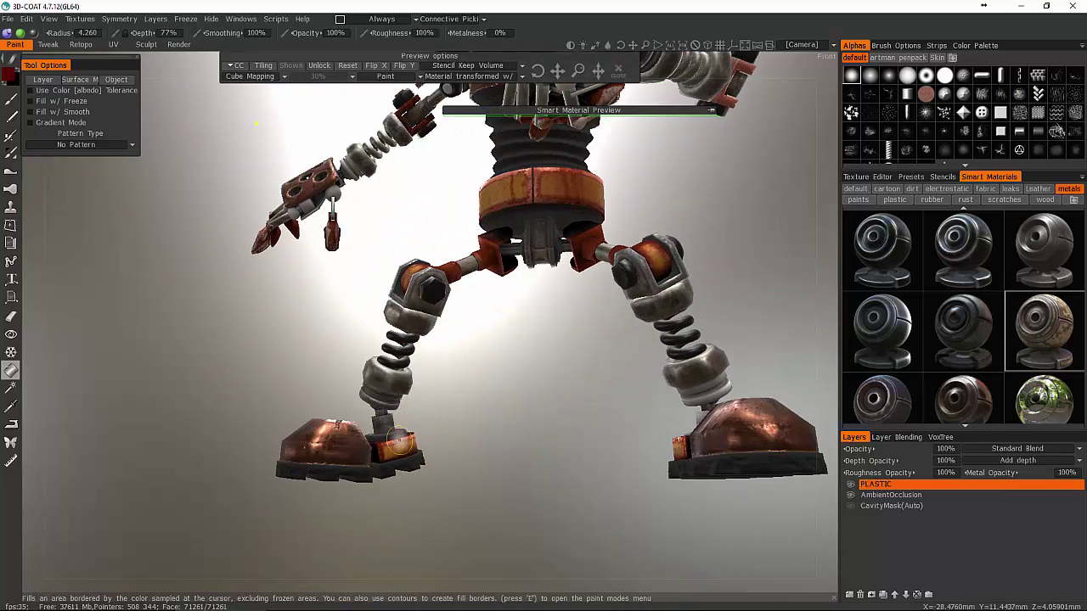
{"action": "middle_click_drag", "start_coordinate": [399, 439], "coordinate": [657, 433]}
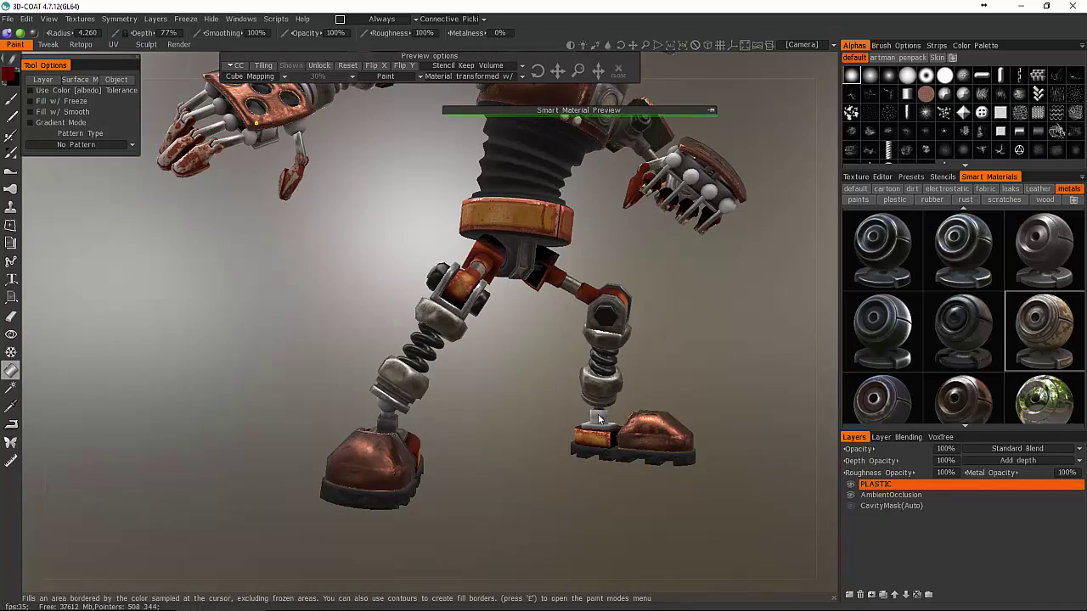
{"action": "middle_click_drag", "start_coordinate": [564, 431], "coordinate": [355, 362]}
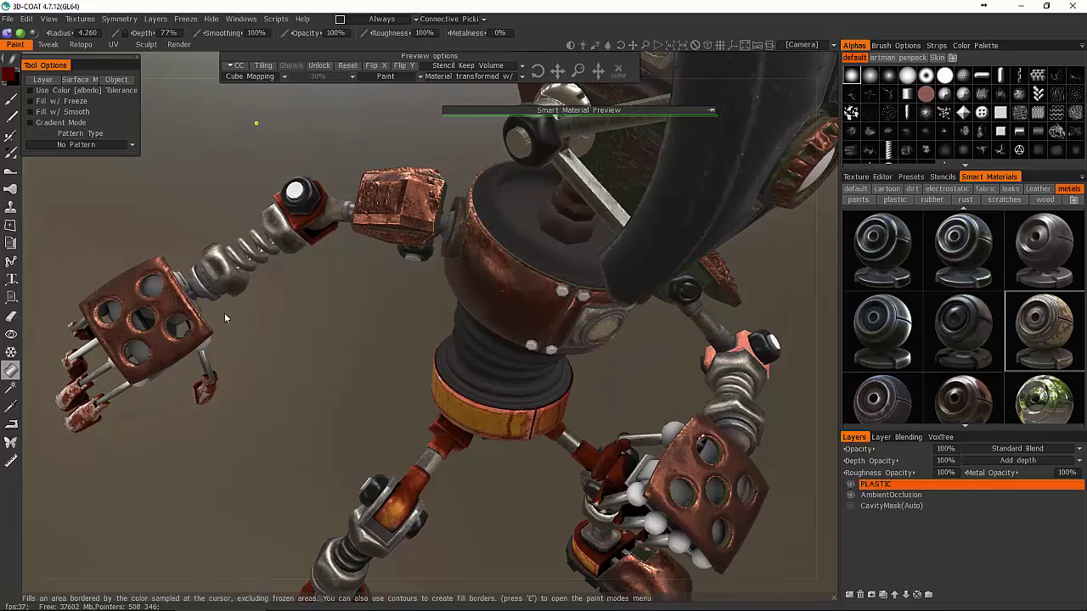
- Fill the knuckle balls of the robot's left hand with the worn beige metal
{"action": "middle_click_drag", "start_coordinate": [225, 319], "coordinate": [300, 308]}
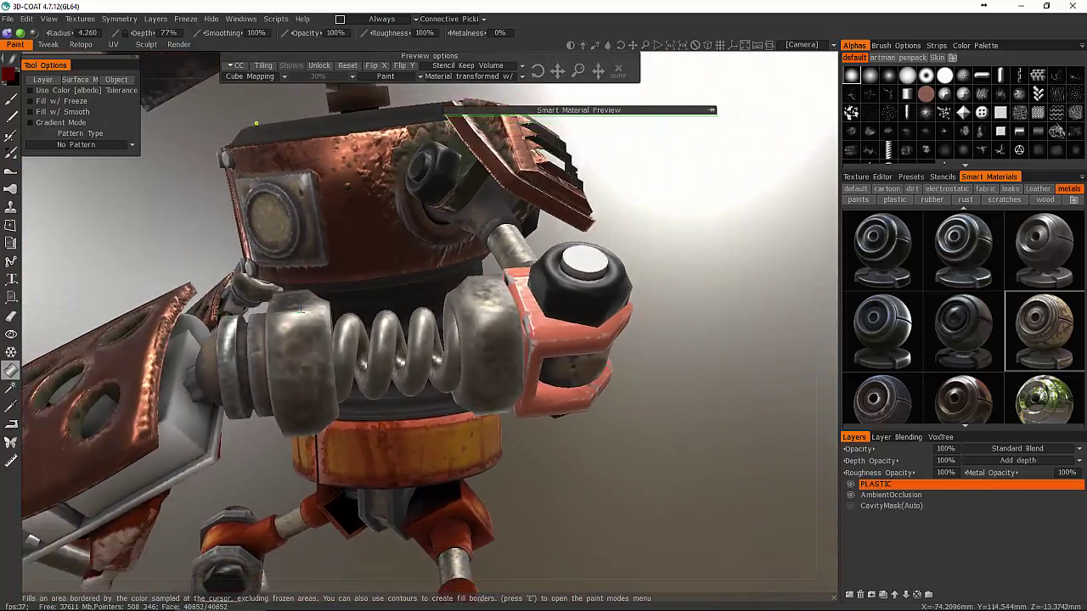
{"action": "scroll", "coordinate": [170, 296], "scroll_direction": "down", "scroll_amount": 5}
{"action": "scroll", "coordinate": [276, 404], "scroll_direction": "up", "scroll_amount": 3}
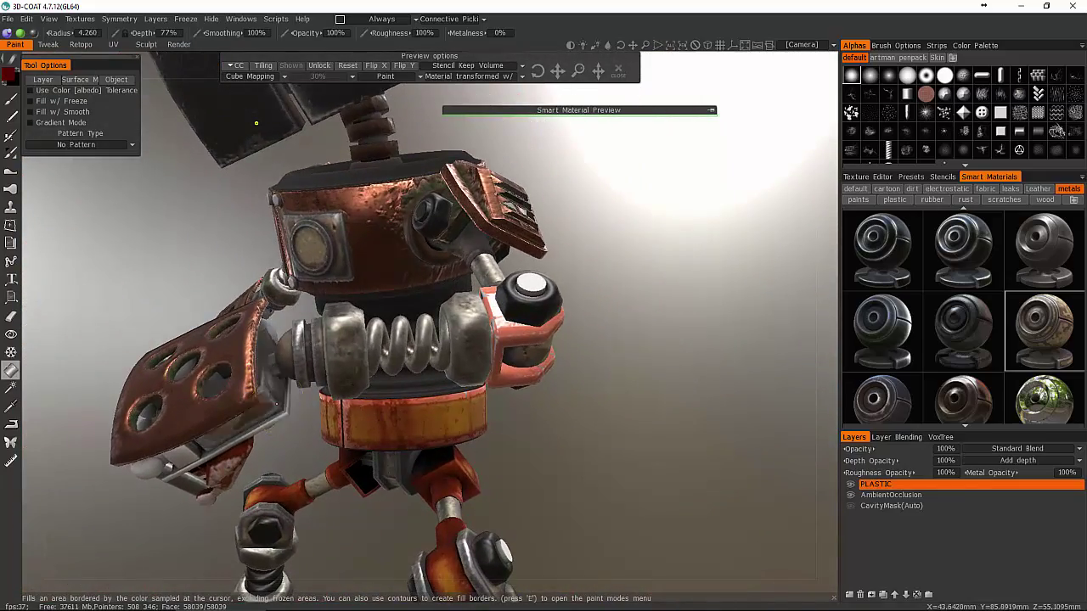
{"action": "middle_click_drag", "start_coordinate": [265, 451], "coordinate": [463, 364]}
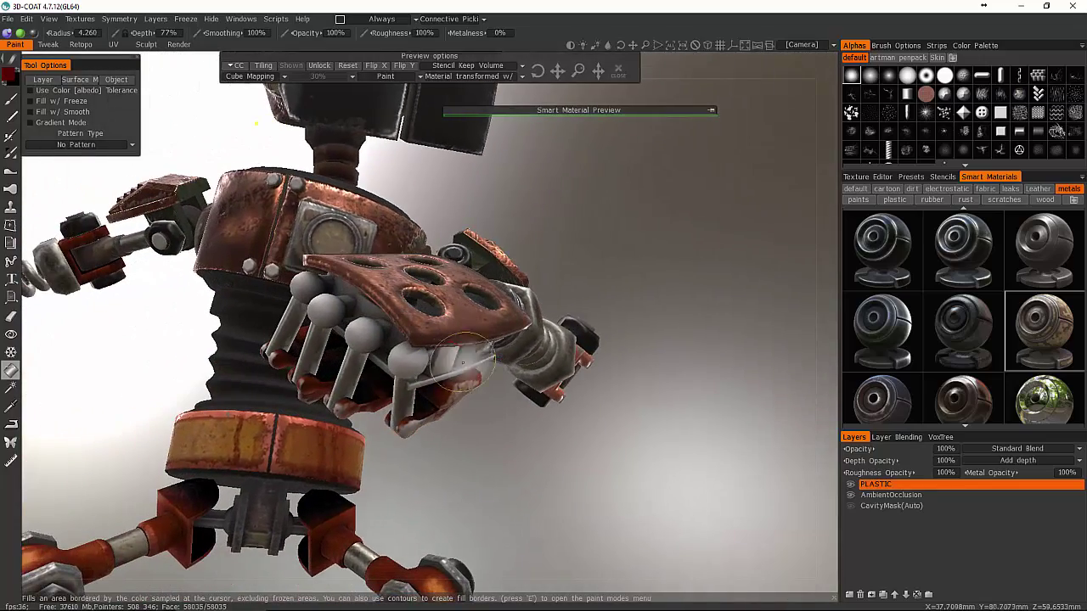
{"action": "middle_click_drag", "start_coordinate": [374, 416], "coordinate": [535, 340]}
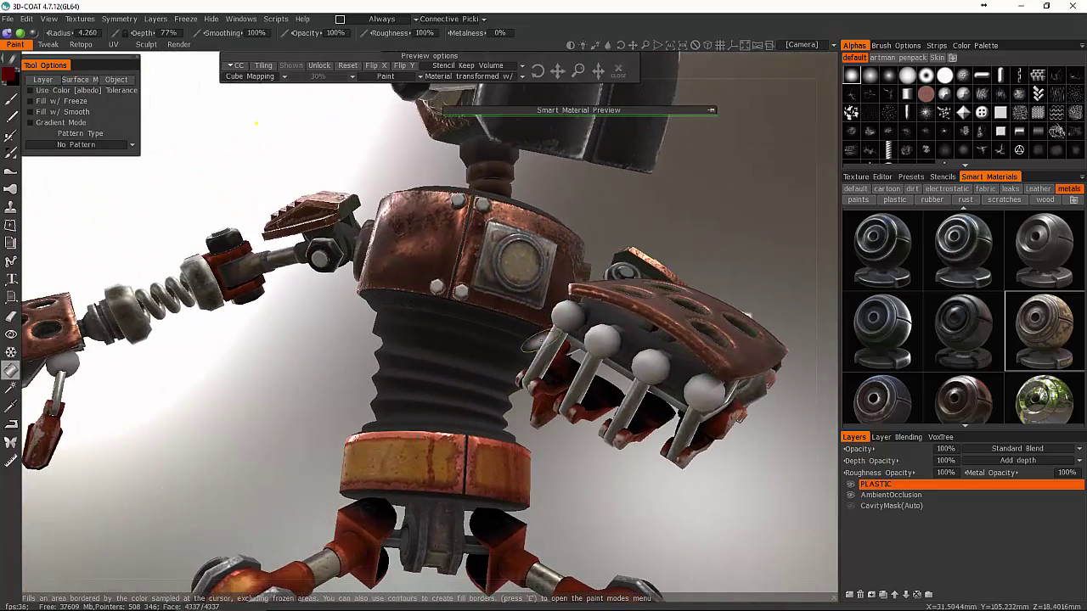
{"action": "left_click", "coordinate": [649, 365]}
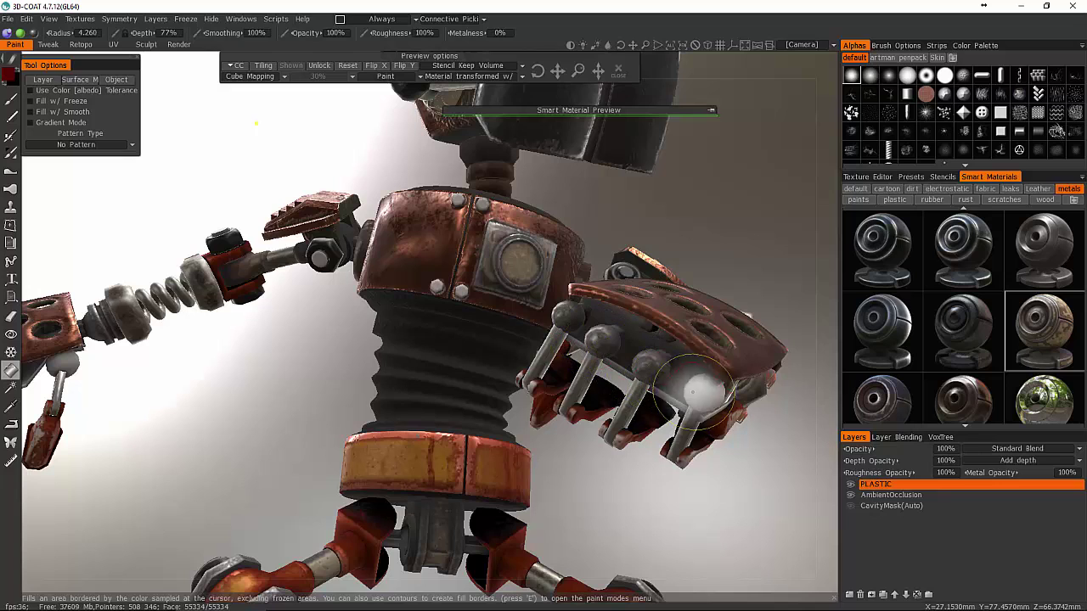
{"action": "left_click", "coordinate": [704, 396]}
- Fill the right hand's knuckle balls and the plate and blocks under its palm with the worn beige metal
{"action": "mouse_move", "coordinate": [363, 388]}
{"action": "middle_mouse_down"}
{"action": "mouse_move", "coordinate": [636, 396]}
{"action": "mouse_move", "coordinate": [420, 414]}
{"action": "mouse_move", "coordinate": [518, 386]}
{"action": "middle_mouse_up"}
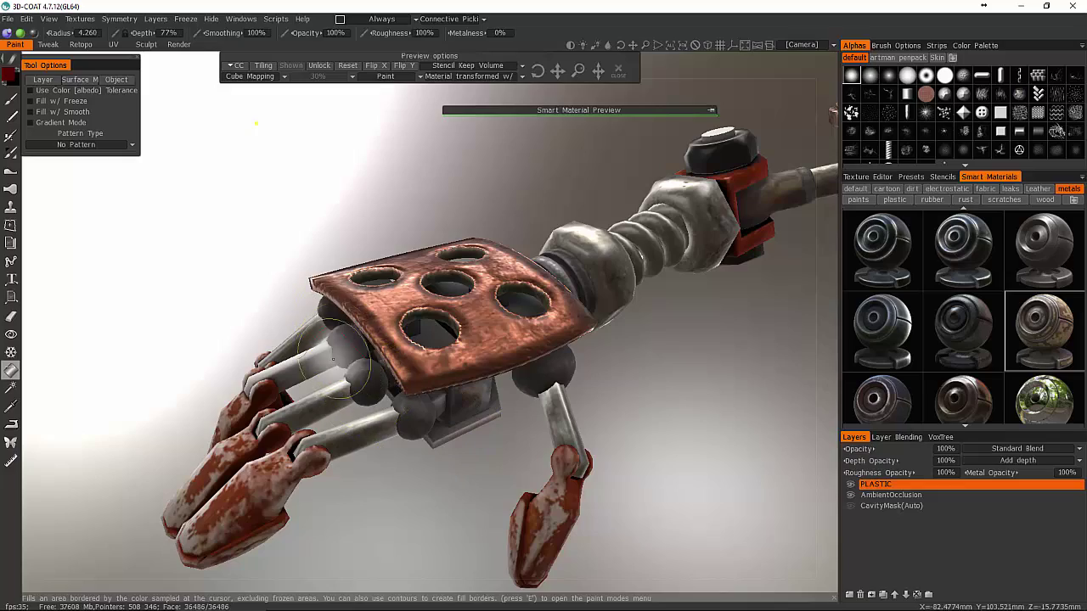
{"action": "mouse_move", "coordinate": [340, 378]}
{"action": "middle_mouse_down"}
{"action": "mouse_move", "coordinate": [249, 354]}
{"action": "mouse_move", "coordinate": [226, 433]}
{"action": "mouse_move", "coordinate": [135, 434]}
{"action": "mouse_move", "coordinate": [312, 370]}
{"action": "mouse_move", "coordinate": [300, 365]}
{"action": "mouse_move", "coordinate": [312, 300]}
{"action": "mouse_move", "coordinate": [212, 293]}
{"action": "middle_mouse_up"}
{"action": "left_click", "coordinate": [301, 365]}
{"action": "left_click", "coordinate": [293, 227]}
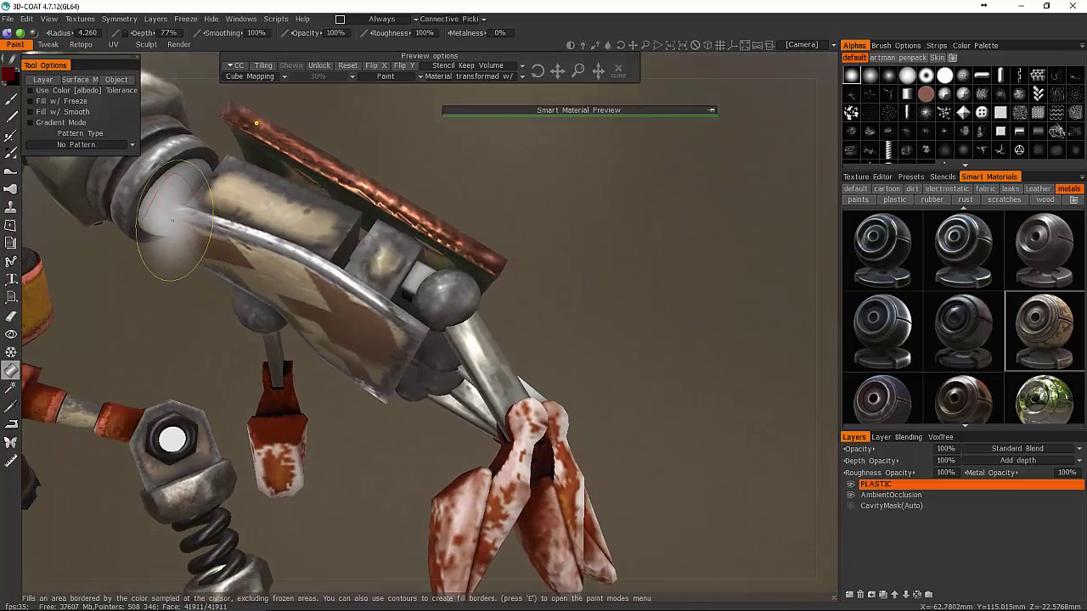
- Choose the near-black worn metal and fill the four bolts beside the chest seam with it
{"action": "scroll", "coordinate": [282, 355], "scroll_direction": "down", "scroll_amount": 8}
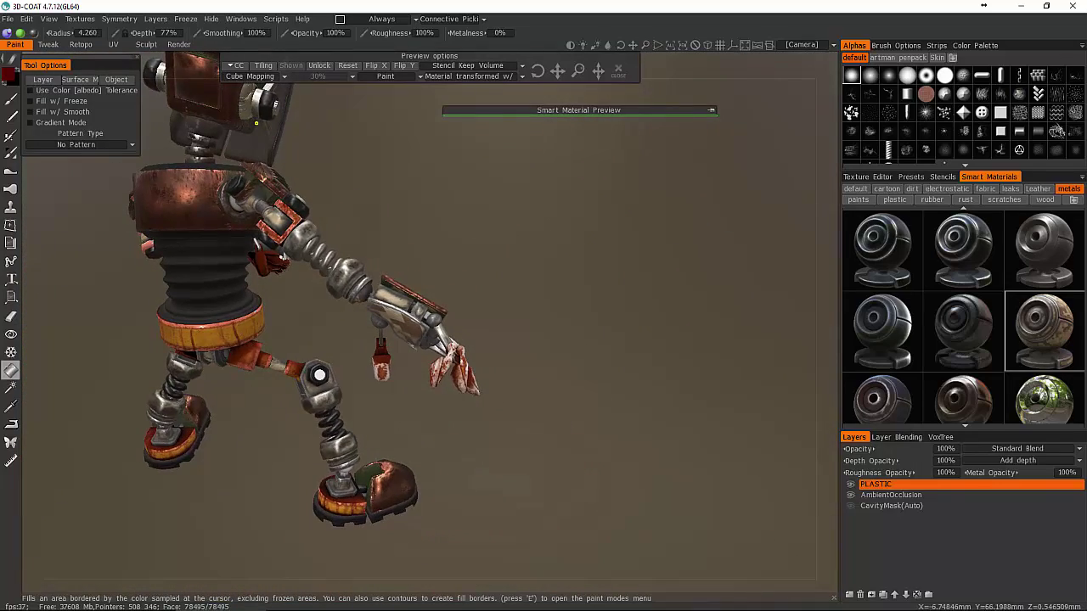
{"action": "middle_click_drag", "start_coordinate": [282, 356], "coordinate": [587, 387]}
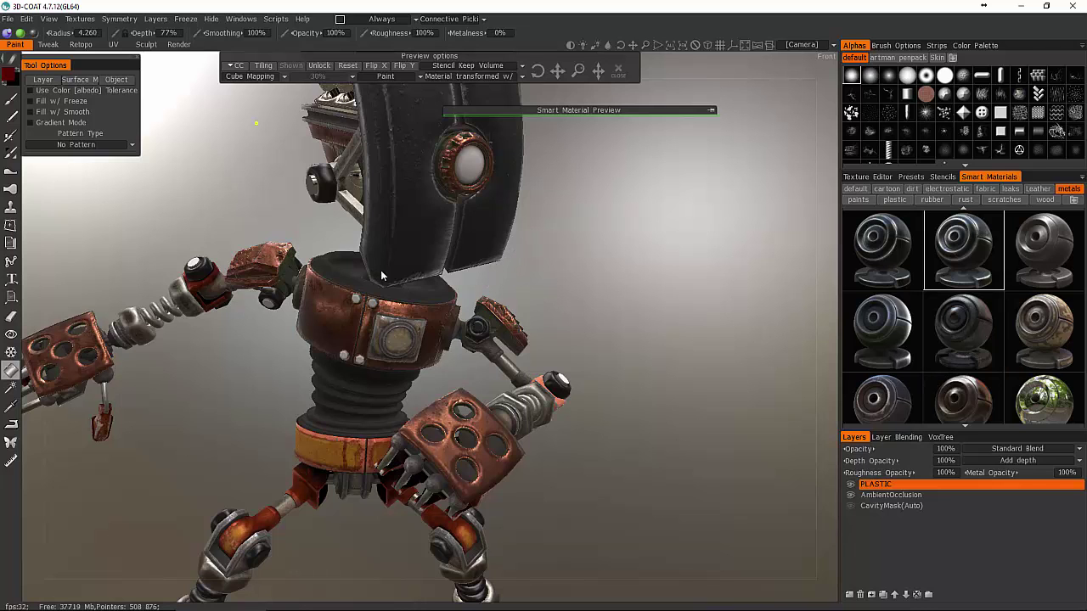
{"action": "scroll", "coordinate": [369, 300], "scroll_direction": "up", "scroll_amount": 6}
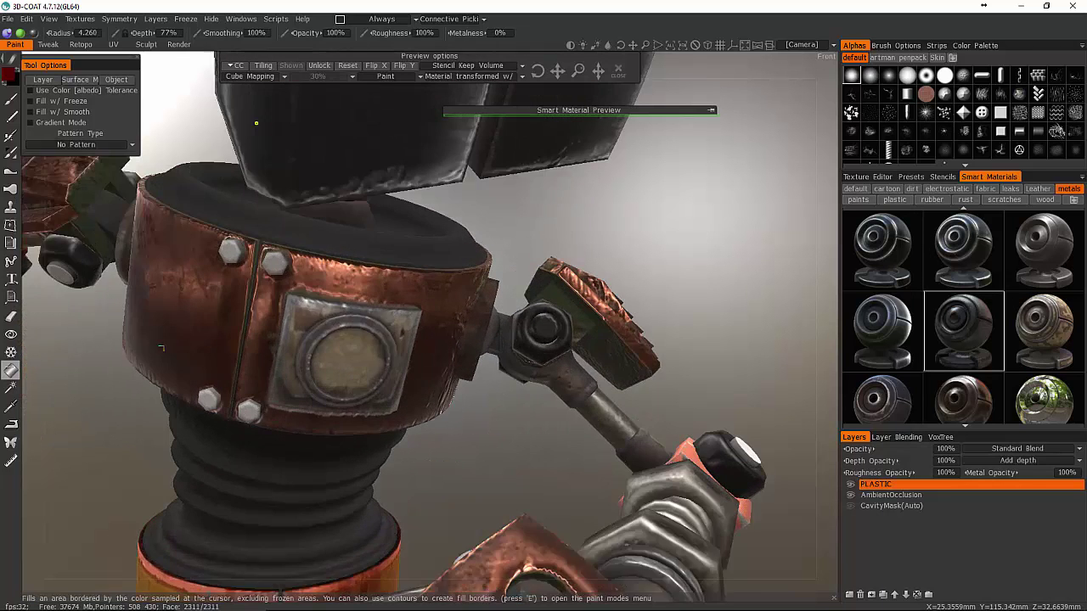
{"action": "left_click", "coordinate": [261, 259]}
{"action": "left_click", "coordinate": [219, 245]}
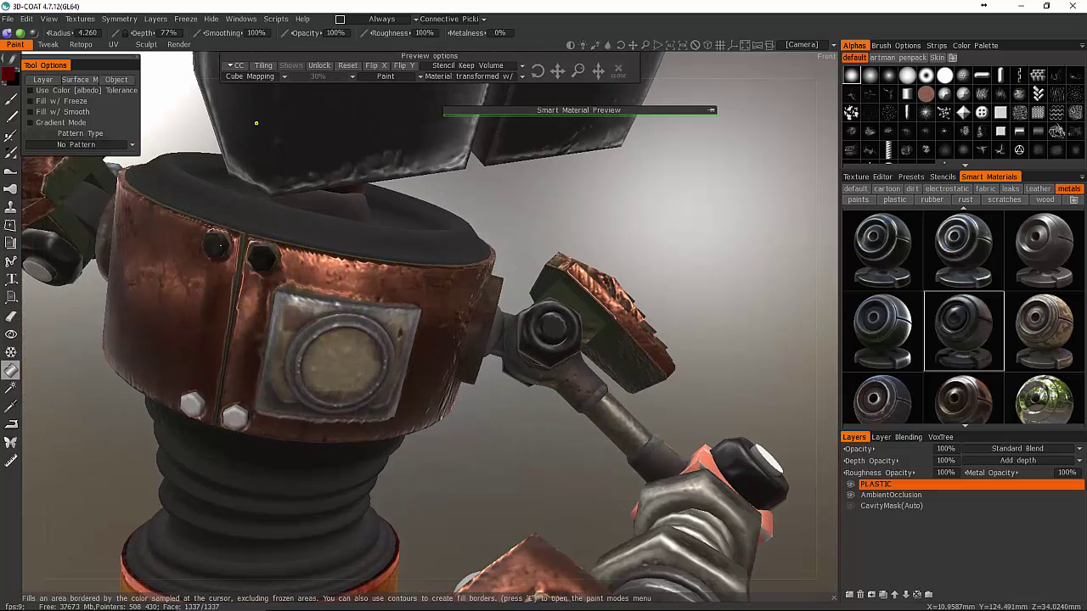
{"action": "left_click", "coordinate": [192, 405]}
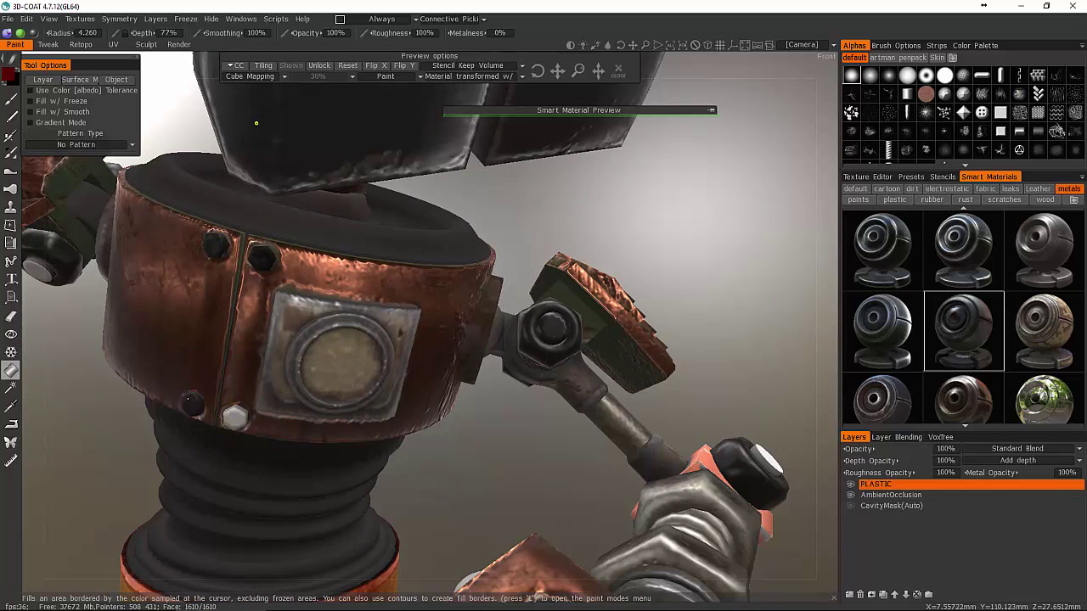
{"action": "left_click", "coordinate": [237, 417]}
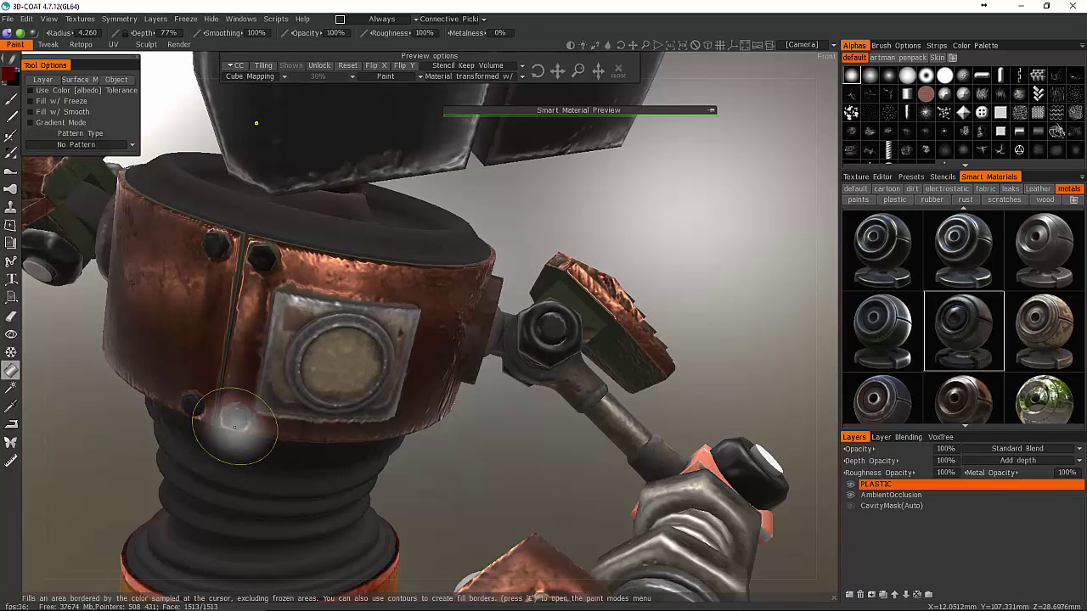
- Choose the bright polished chrome and fill the round lens at the center of the head's front with it
{"action": "scroll", "coordinate": [279, 381], "scroll_direction": "down", "scroll_amount": 8}
{"action": "middle_click_drag", "start_coordinate": [297, 439], "coordinate": [635, 353]}
{"action": "scroll", "coordinate": [642, 355], "scroll_direction": "up", "scroll_amount": 5}
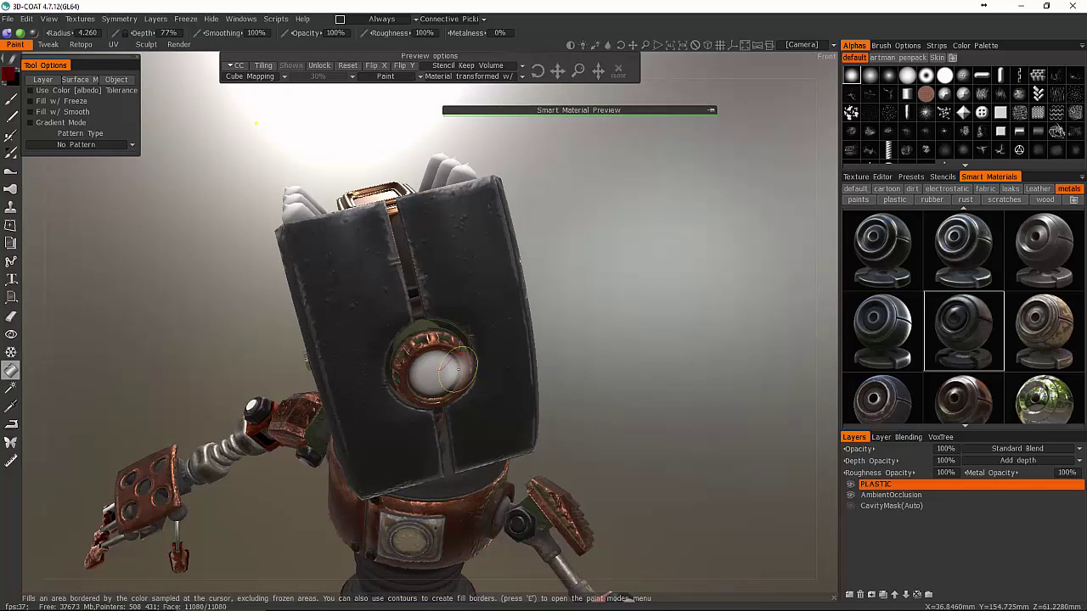
{"action": "scroll", "coordinate": [1016, 267], "scroll_direction": "down", "scroll_amount": 3}
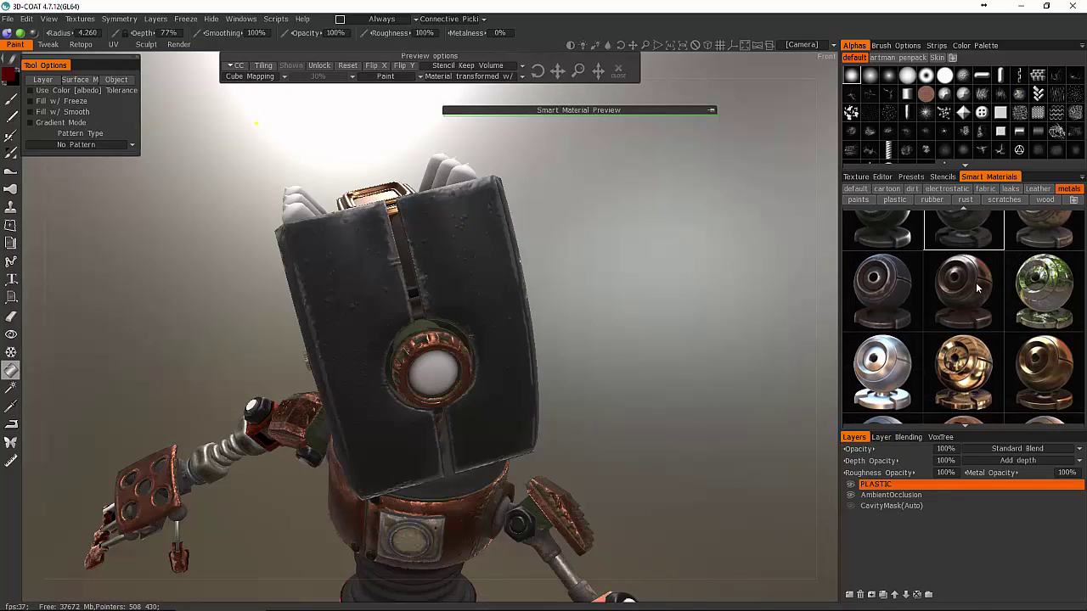
{"action": "left_click", "coordinate": [882, 371]}
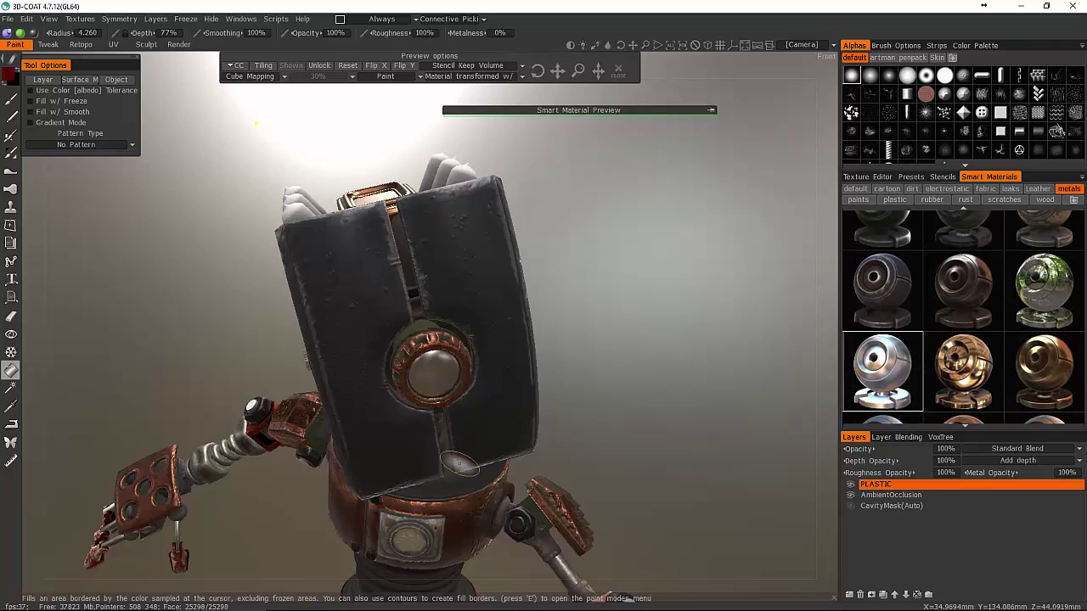
- Try the bright polished chrome on the six rounded tubes on top of the head
{"action": "mouse_move", "coordinate": [459, 463]}
{"action": "middle_mouse_down"}
{"action": "mouse_move", "coordinate": [465, 373]}
{"action": "mouse_move", "coordinate": [599, 418]}
{"action": "middle_mouse_up"}
{"action": "scroll", "coordinate": [599, 419], "scroll_direction": "up", "scroll_amount": 4}
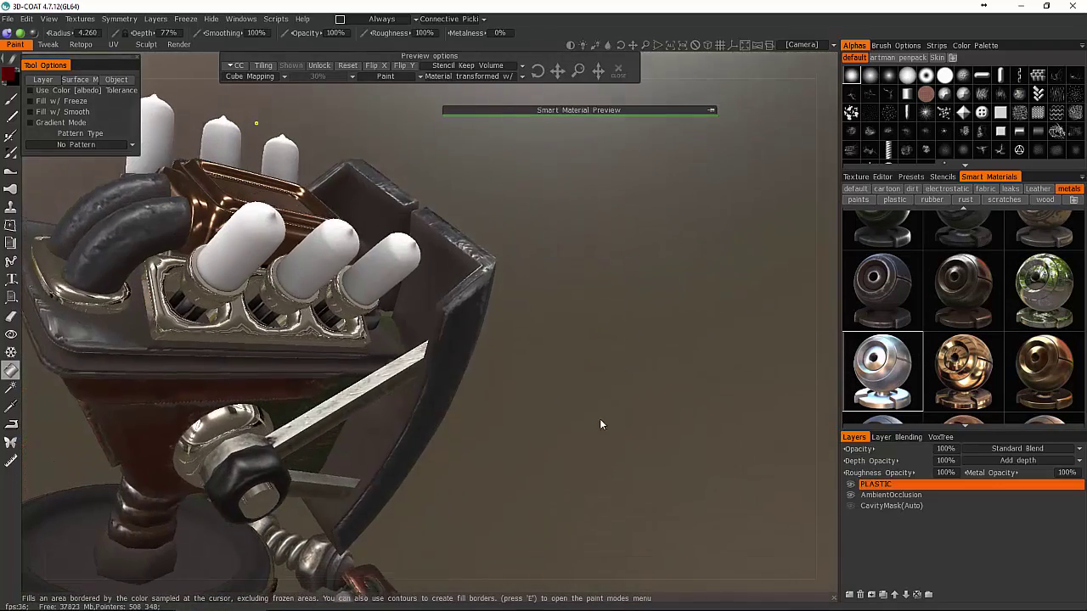
{"action": "left_click", "coordinate": [401, 270]}
{"action": "left_click", "coordinate": [321, 253]}
{"action": "left_click", "coordinate": [242, 248]}
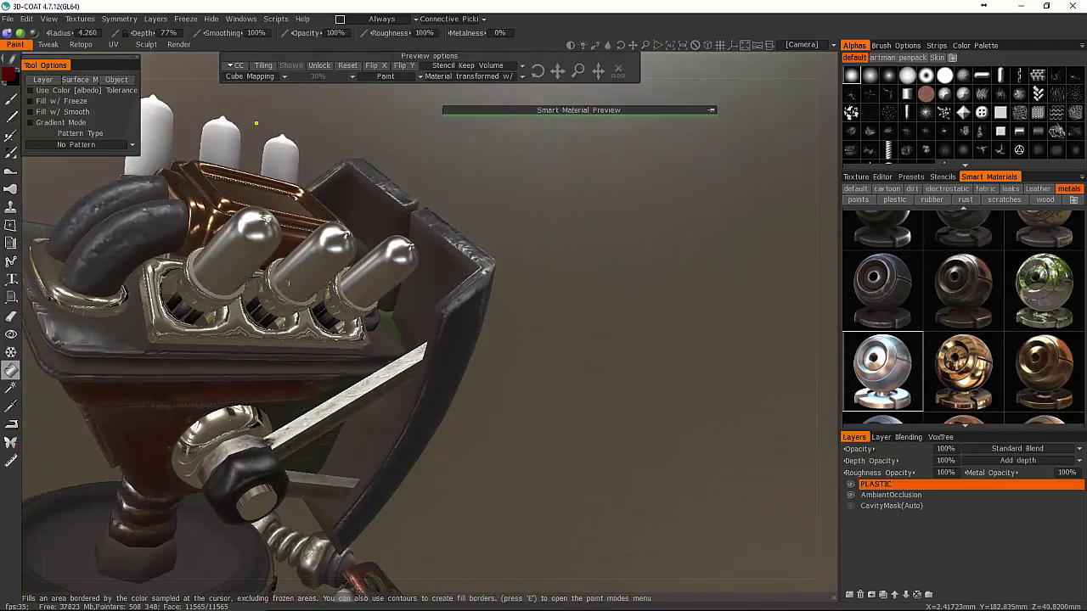
{"action": "middle_click_drag", "start_coordinate": [257, 123], "coordinate": [406, 256]}
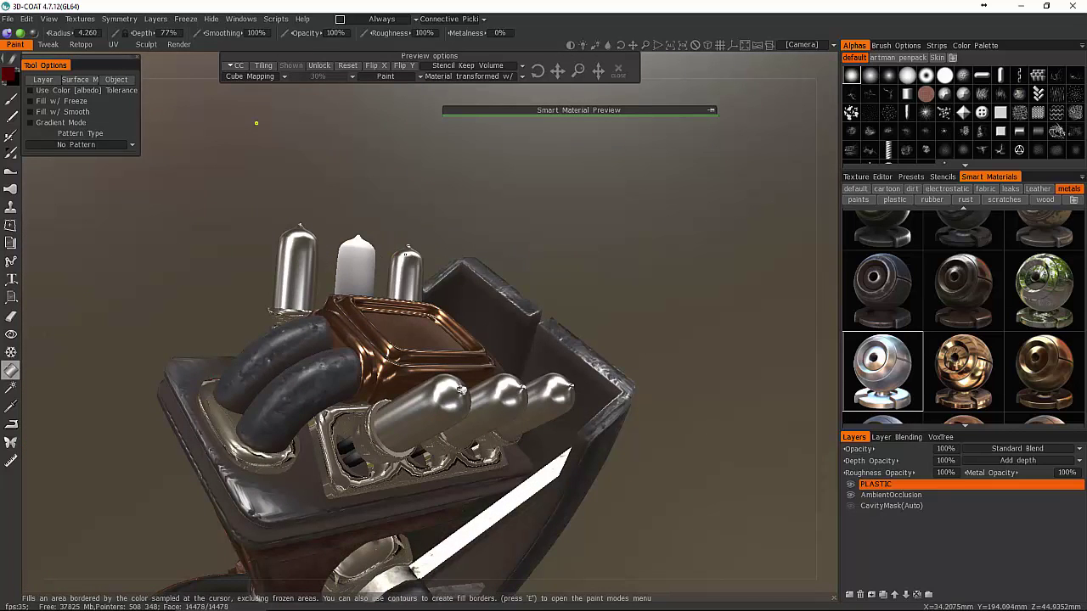
- Choose the dark greenish glossy metal and fill all six rounded tubes on top of the head with it
{"action": "scroll", "coordinate": [927, 383], "scroll_direction": "down", "scroll_amount": 2}
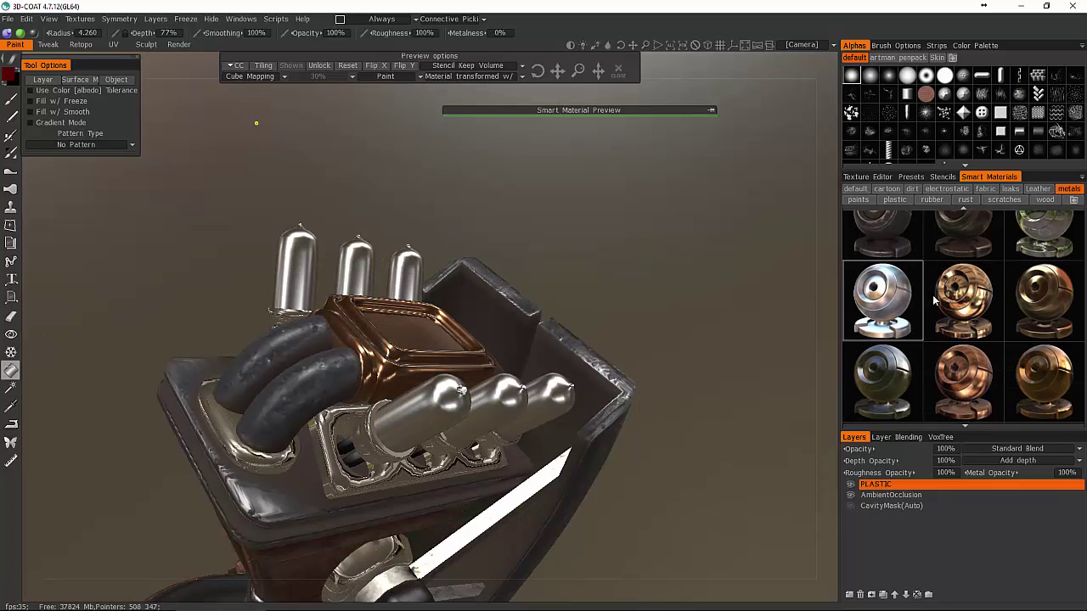
{"action": "left_click", "coordinate": [861, 371]}
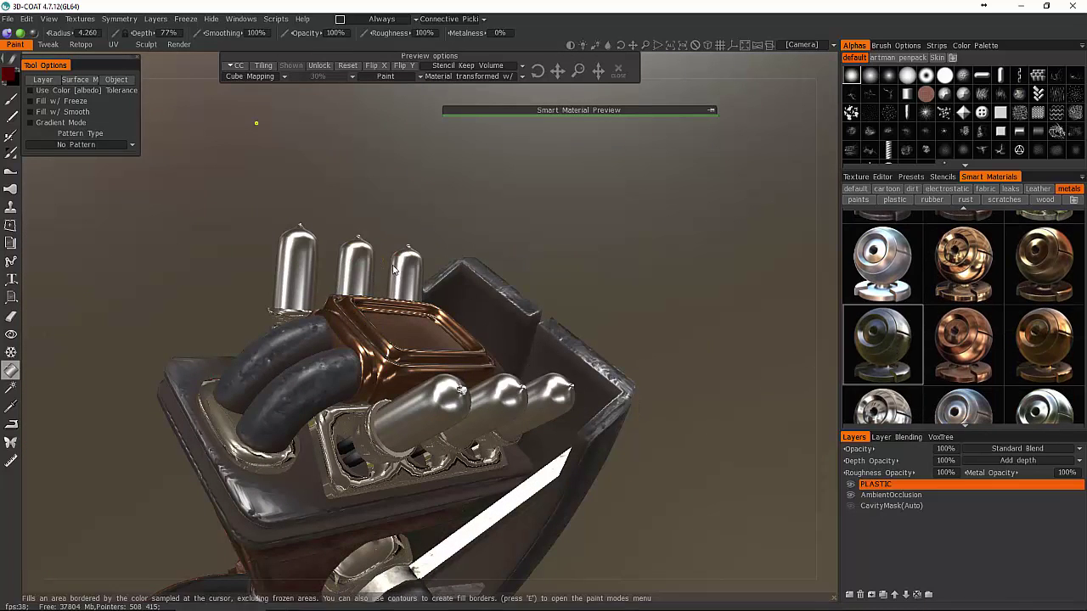
{"action": "left_click", "coordinate": [293, 269]}
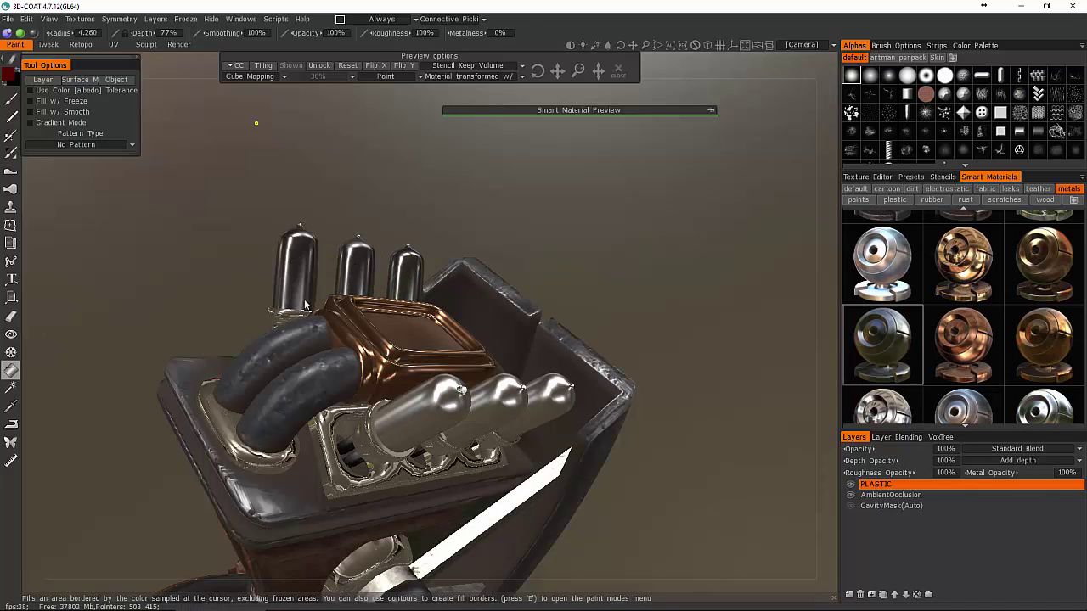
{"action": "left_click", "coordinate": [440, 425]}
{"action": "left_click", "coordinate": [492, 405]}
{"action": "left_click", "coordinate": [547, 391]}
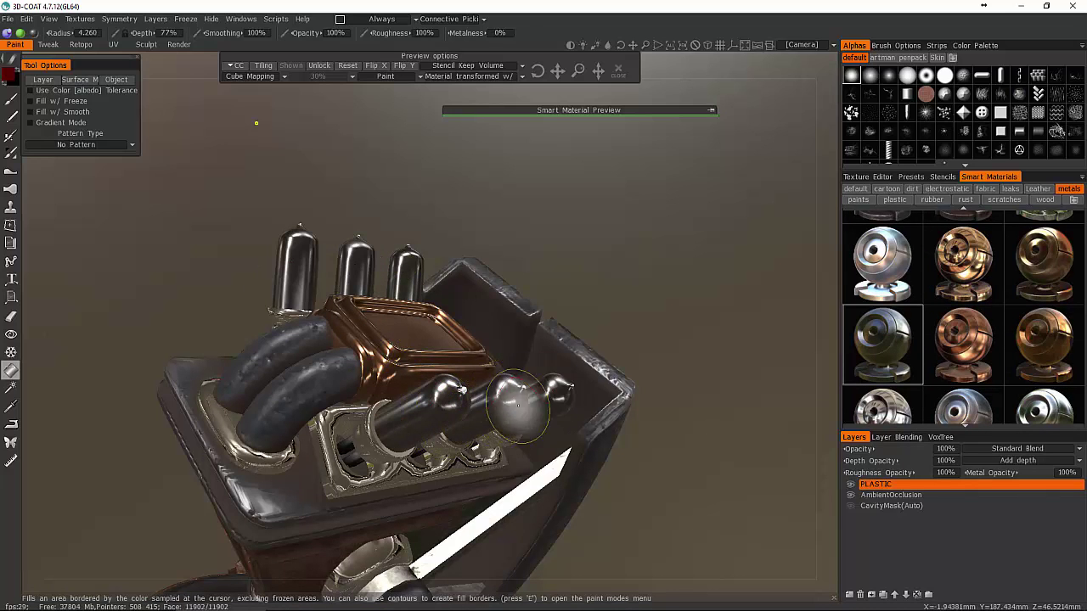
{"action": "left_click_drag", "start_coordinate": [517, 409], "coordinate": [429, 397], "text": "alt"}
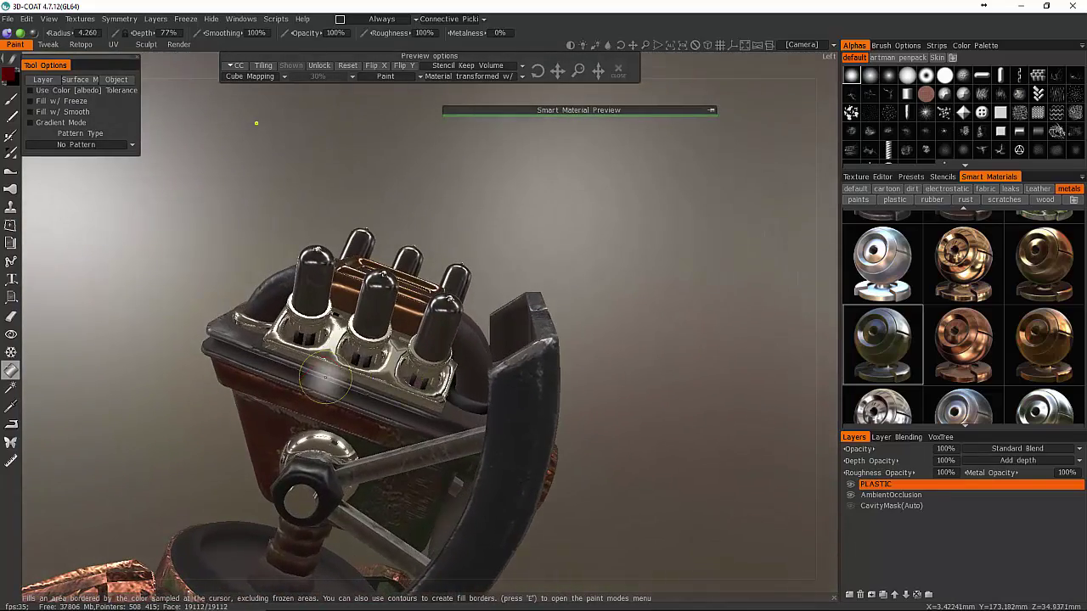
{"action": "left_click", "coordinate": [362, 379]}
- Examine the textured robot from several sides, from close-ups of the head to the full figure
{"action": "mouse_move", "coordinate": [343, 391]}
{"action": "right_mouse_down"}
{"action": "mouse_move", "coordinate": [587, 432]}
{"action": "mouse_move", "coordinate": [396, 402]}
{"action": "mouse_move", "coordinate": [355, 503]}
{"action": "mouse_move", "coordinate": [177, 331]}
{"action": "mouse_move", "coordinate": [391, 367]}
{"action": "right_mouse_up"}
{"action": "left_click_drag", "start_coordinate": [390, 367], "coordinate": [509, 440], "text": "alt"}
{"action": "scroll", "coordinate": [469, 554], "scroll_direction": "down", "scroll_amount": 6}
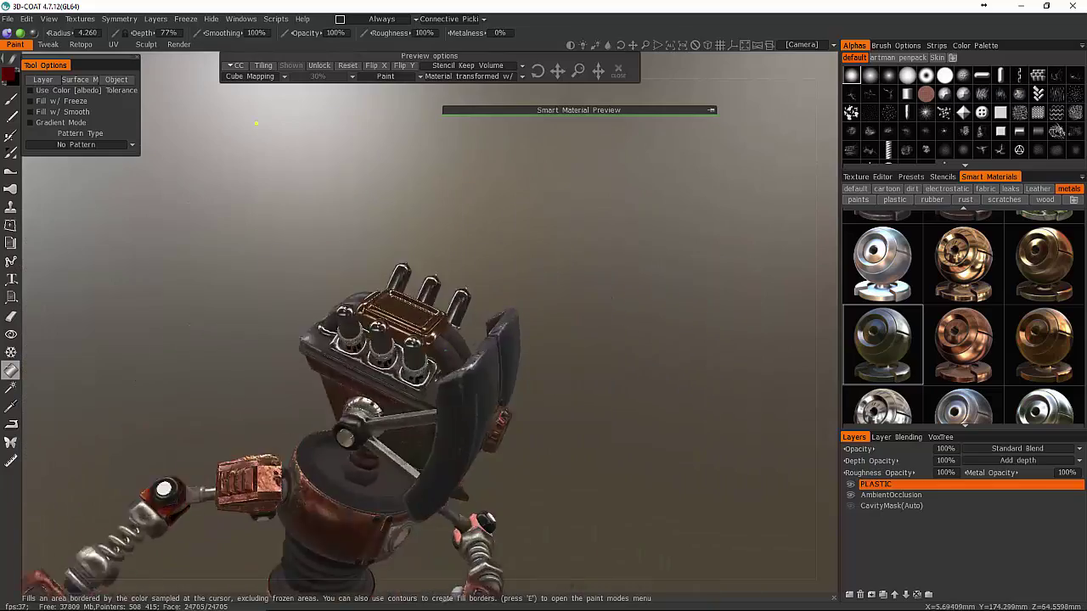
{"action": "left_click_drag", "start_coordinate": [465, 543], "coordinate": [412, 406], "text": "alt"}
{"action": "right_click_drag", "start_coordinate": [473, 570], "coordinate": [210, 346]}
{"action": "left_click_drag", "start_coordinate": [211, 351], "coordinate": [365, 369]}
{"action": "scroll", "coordinate": [227, 323], "scroll_direction": "down", "scroll_amount": 5}
{"action": "middle_click_drag", "start_coordinate": [317, 324], "coordinate": [382, 166]}
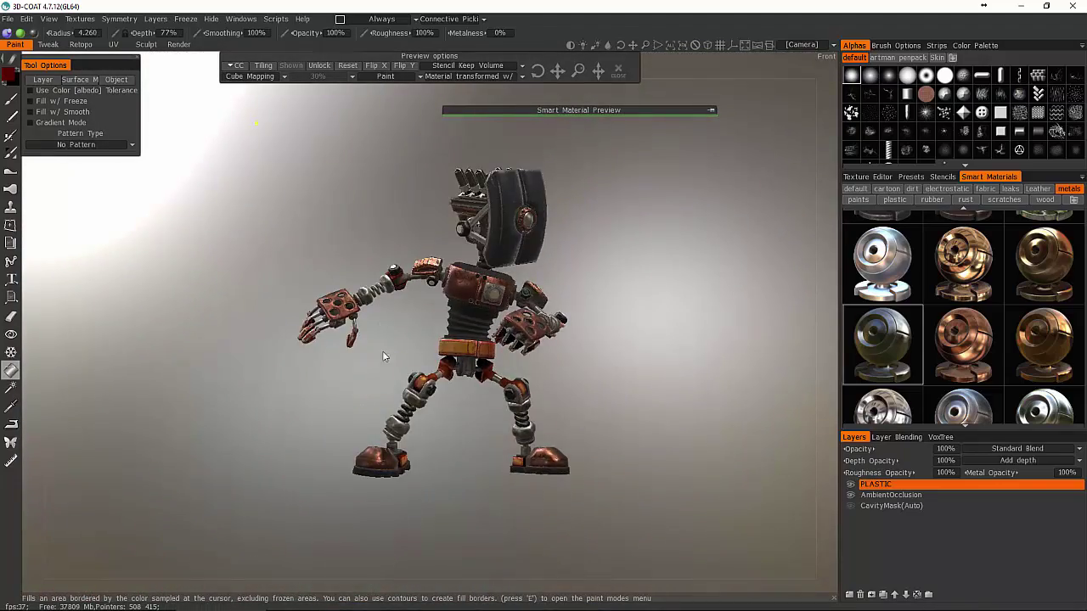
{"action": "left_click_drag", "start_coordinate": [382, 353], "coordinate": [463, 213]}
{"action": "right_click_drag", "start_coordinate": [393, 347], "coordinate": [416, 342]}
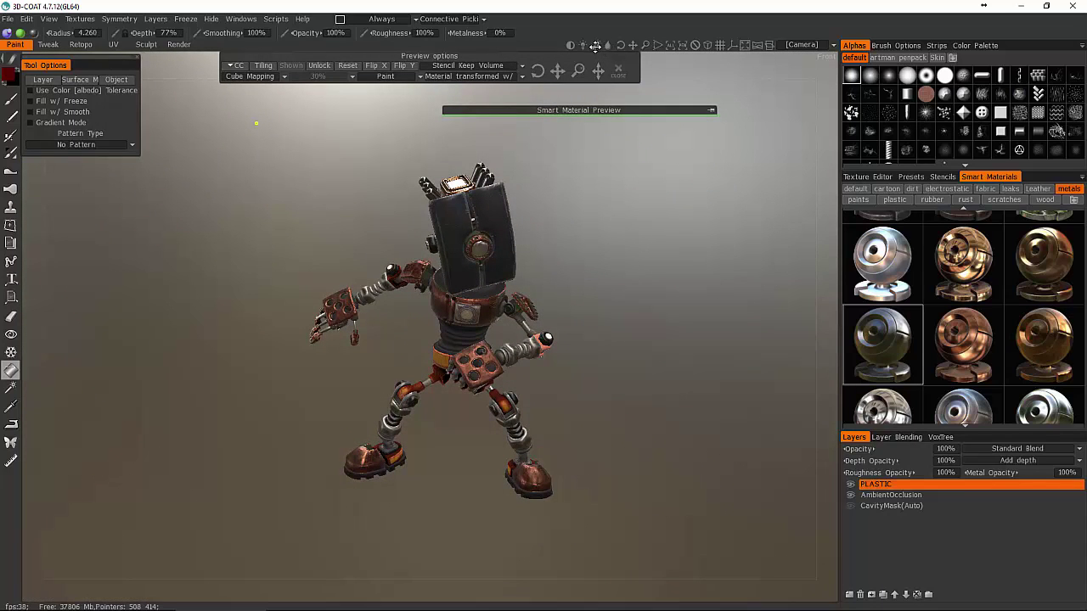
- Turn the environment light and brighten the scene so the robot's materials are lit more strongly
{"action": "mouse_move", "coordinate": [595, 47]}
{"action": "left_mouse_down"}
{"action": "mouse_move", "coordinate": [648, 48]}
{"action": "mouse_move", "coordinate": [583, 45]}
{"action": "left_mouse_up"}
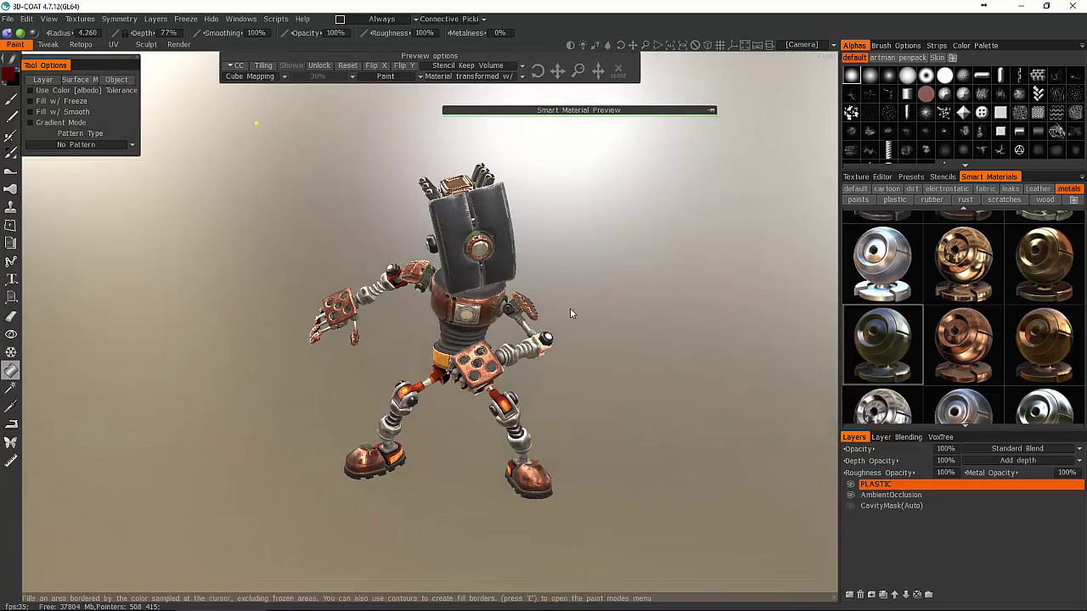
{"action": "right_click_drag", "start_coordinate": [570, 308], "coordinate": [732, 311], "text": "alt"}
{"action": "left_click_drag", "start_coordinate": [479, 340], "coordinate": [544, 350], "text": "alt"}
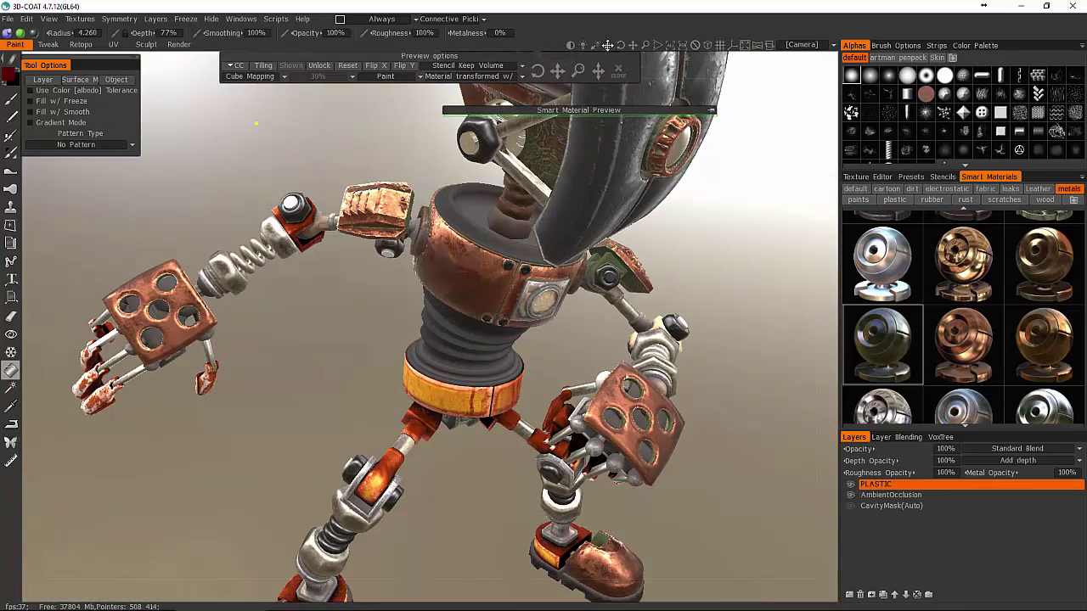
- Reduce the panorama background blur to 0 to preview the robot in the parking area, and restore the blurred backdrop
{"action": "left_click_drag", "start_coordinate": [607, 45], "coordinate": [611, 45]}
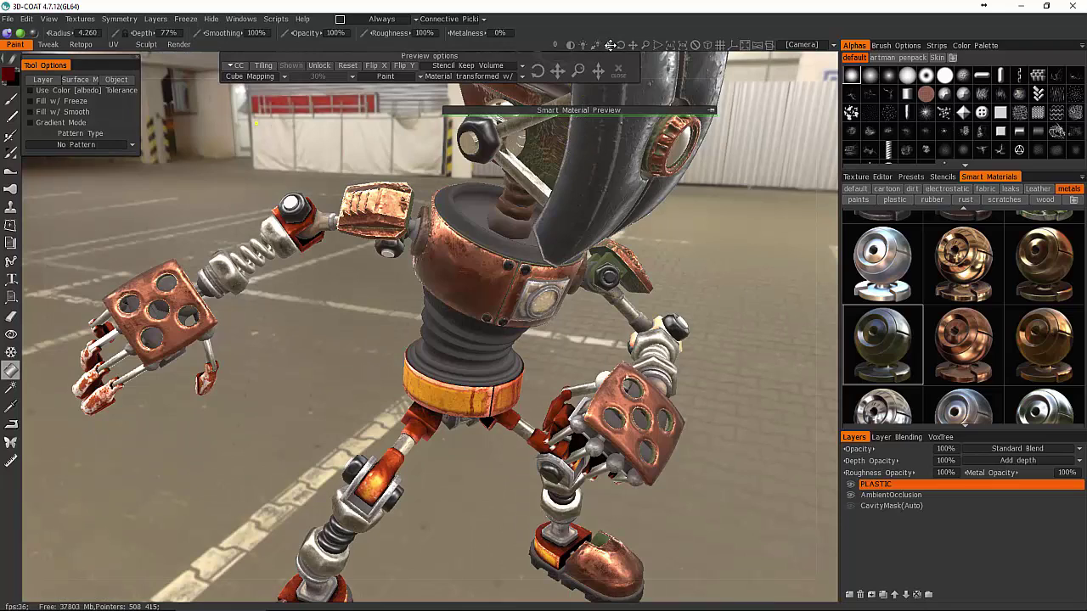
{"action": "right_click_drag", "start_coordinate": [758, 219], "coordinate": [735, 257]}
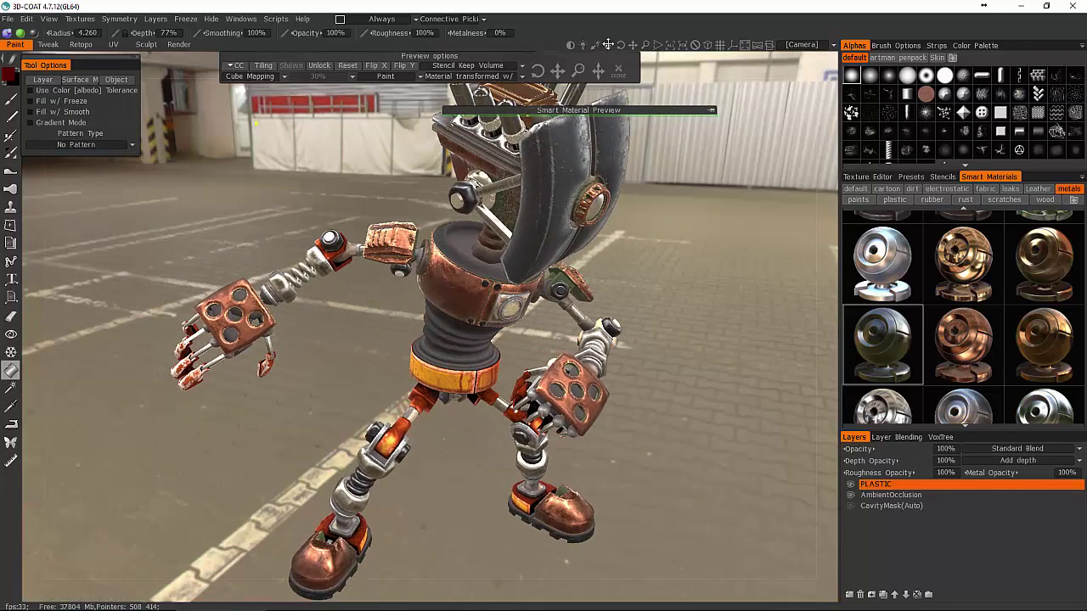
{"action": "left_click_drag", "start_coordinate": [607, 45], "coordinate": [609, 45]}
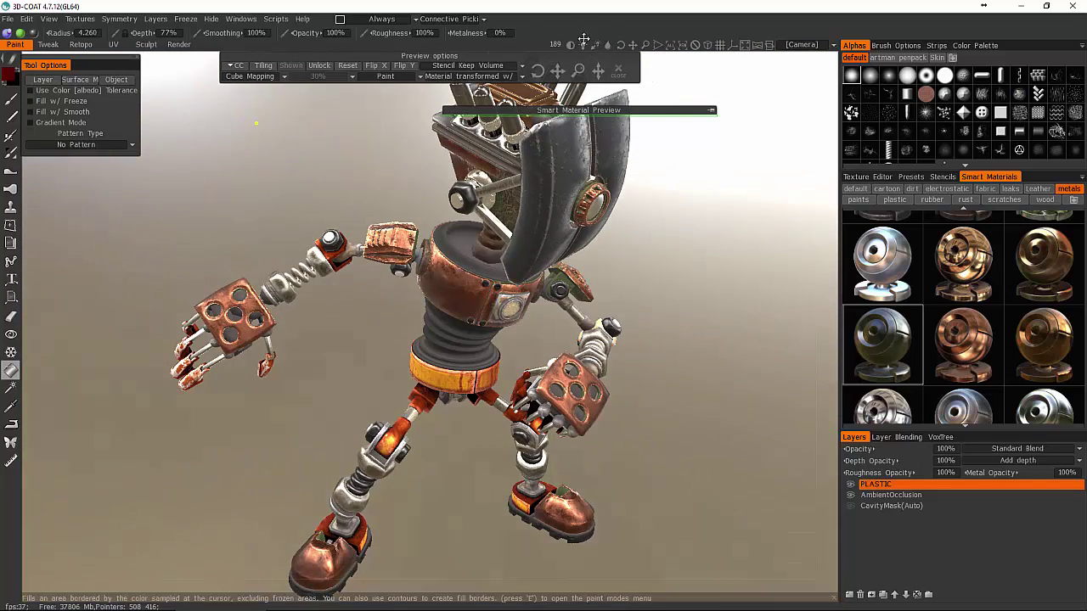
- Rotate the environment light around the robot and check its materials from a higher angle
{"action": "mouse_move", "coordinate": [594, 55]}
{"action": "left_mouse_down"}
{"action": "mouse_move", "coordinate": [601, 48]}
{"action": "mouse_move", "coordinate": [586, 44]}
{"action": "left_mouse_up"}
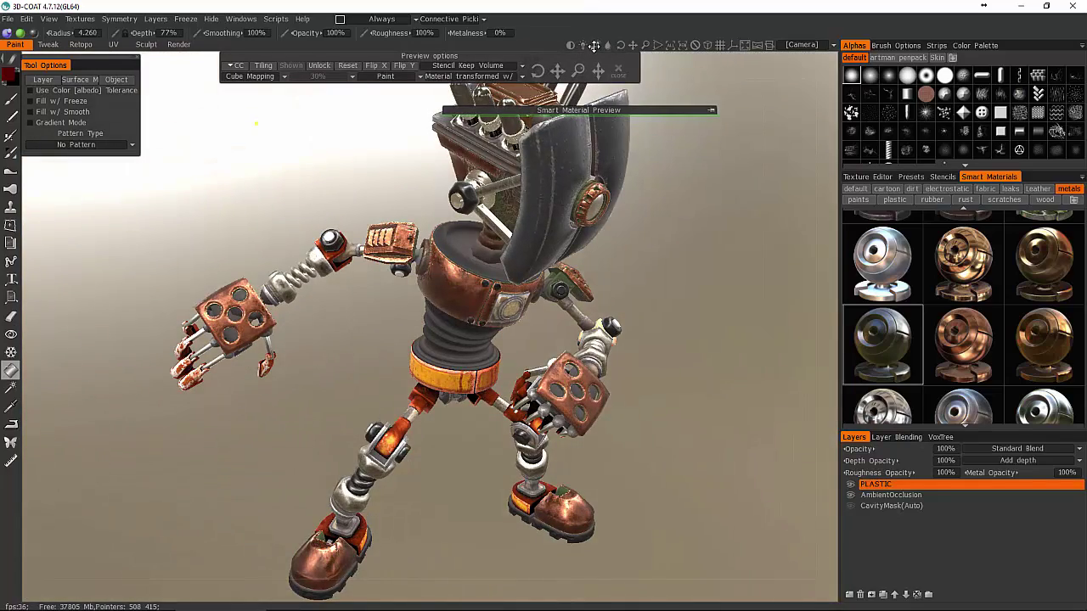
{"action": "right_click_drag", "start_coordinate": [684, 299], "coordinate": [655, 318]}
{"action": "left_click_drag", "start_coordinate": [656, 318], "coordinate": [634, 351]}
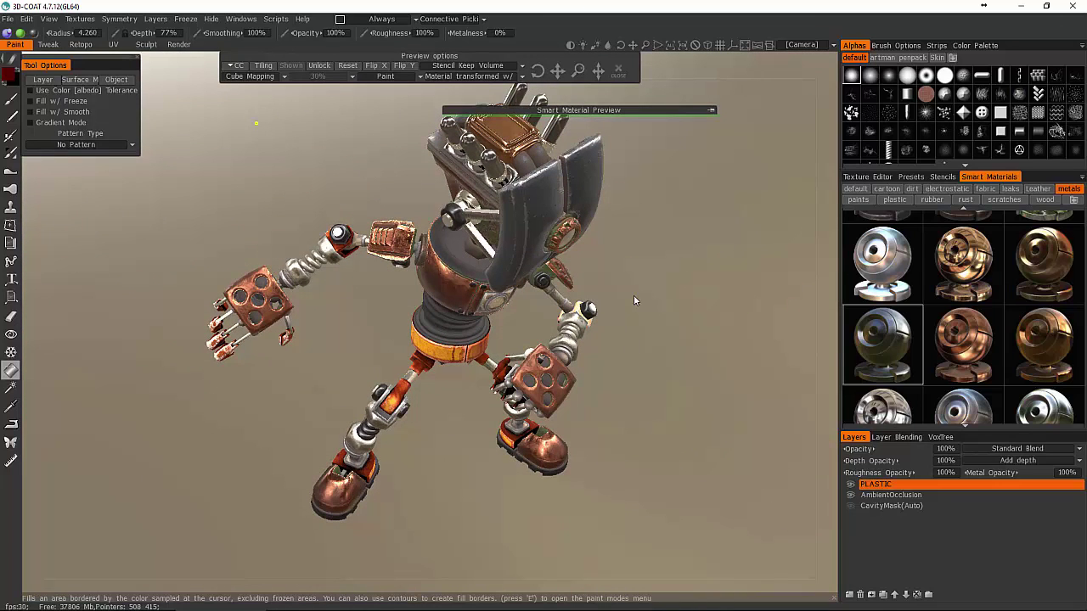
- Start exporting the robot's objects and textures, with the output mesh set to LIL_ROBOT in fbx format on the Desktop
{"action": "left_click", "coordinate": [10, 21]}
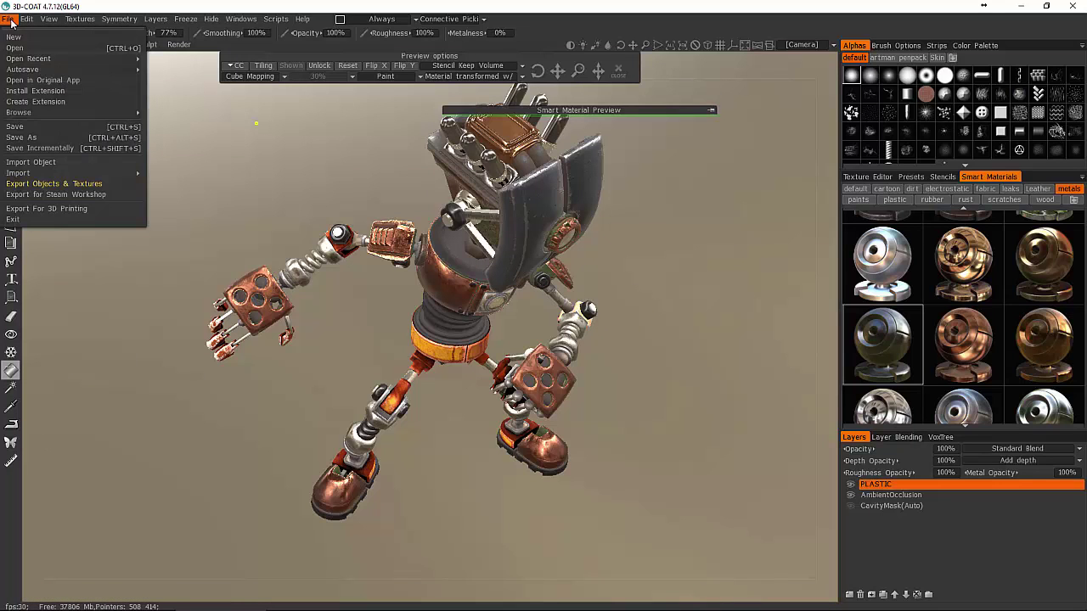
{"action": "left_click", "coordinate": [36, 186]}
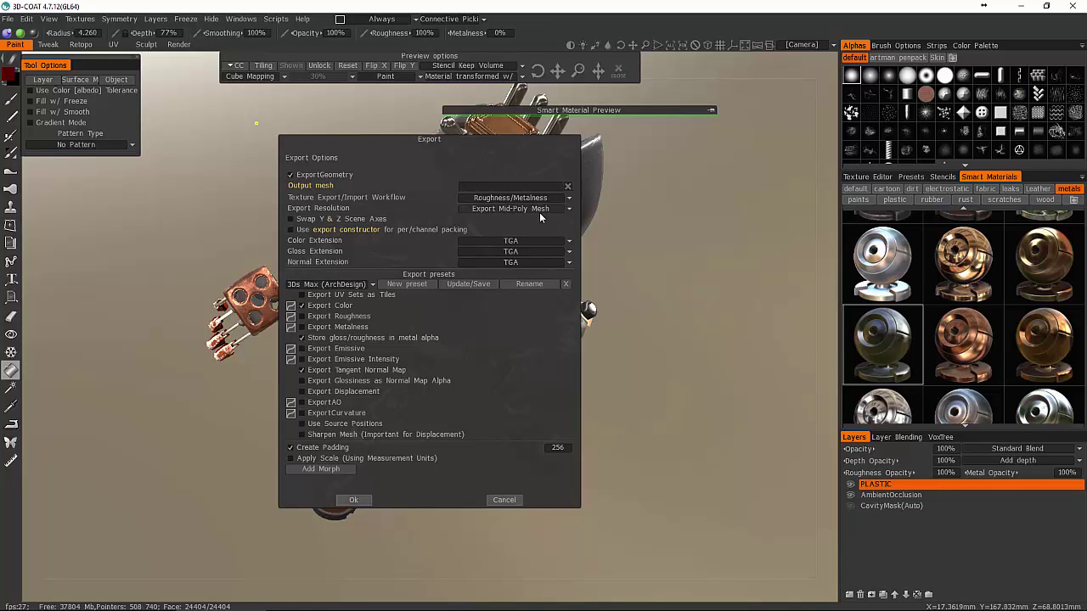
{"action": "left_click", "coordinate": [522, 188]}
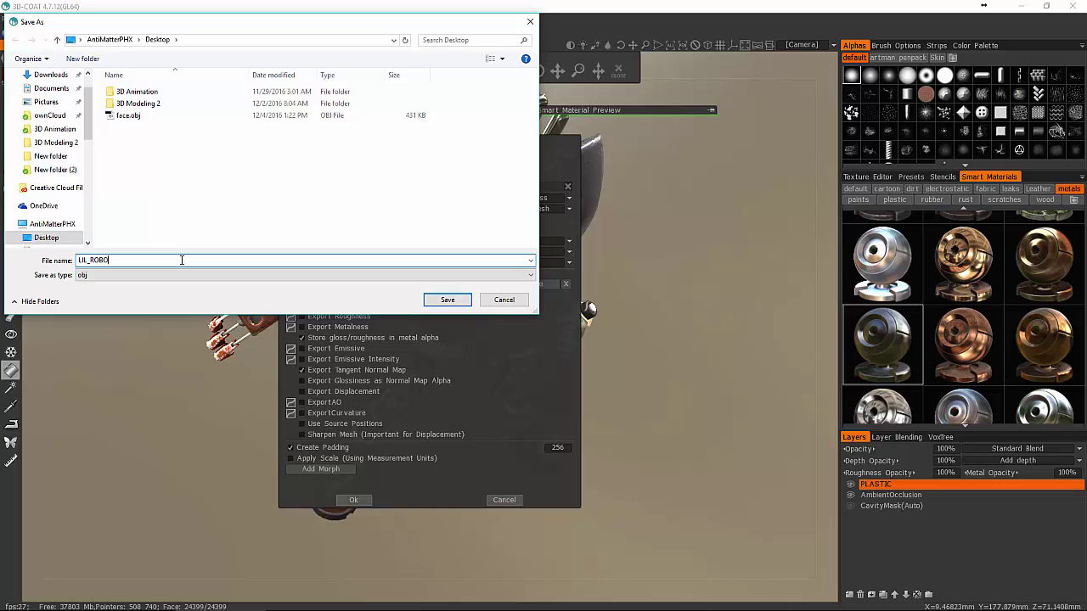
{"action": "left_click", "coordinate": [258, 275]}
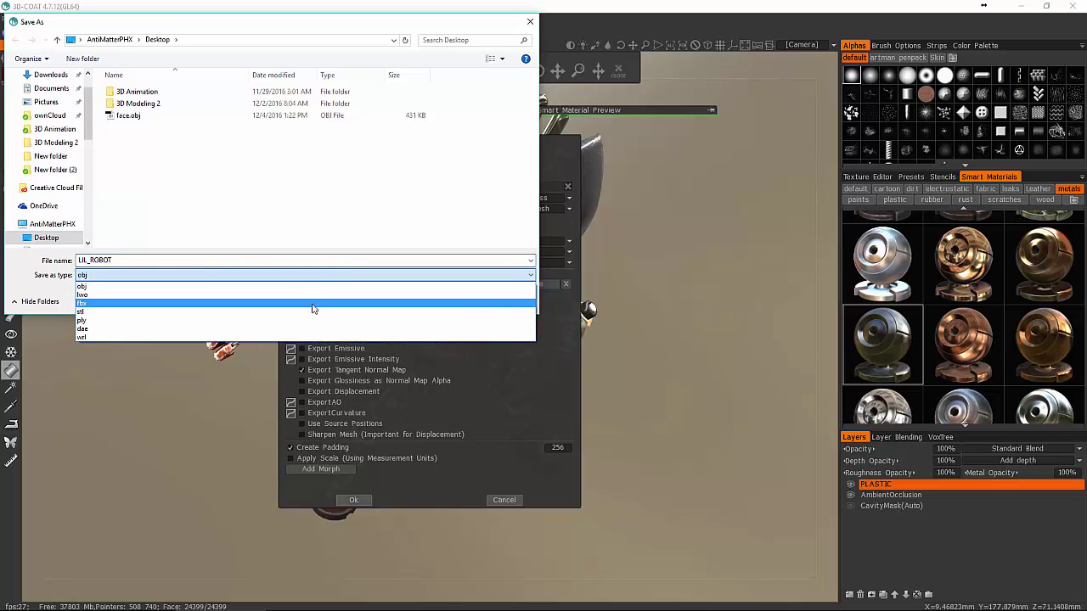
{"action": "left_click", "coordinate": [318, 307]}
{"action": "left_click", "coordinate": [448, 301]}
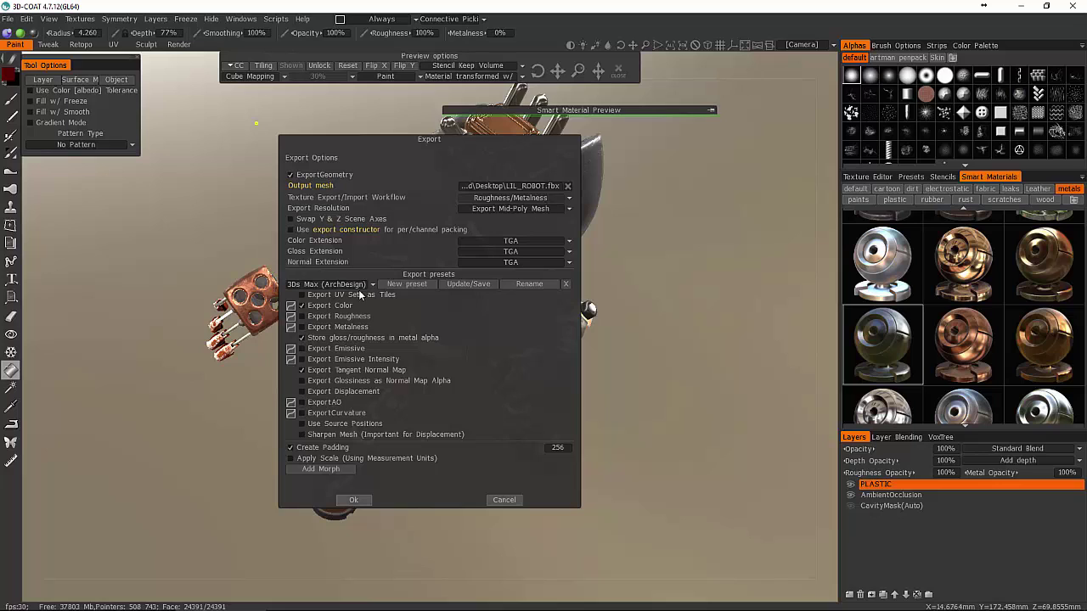
- Apply the Marmoset (GGX - Metalness) export preset, keep the mid-poly mesh resolution and run the export
{"action": "left_click", "coordinate": [331, 288]}
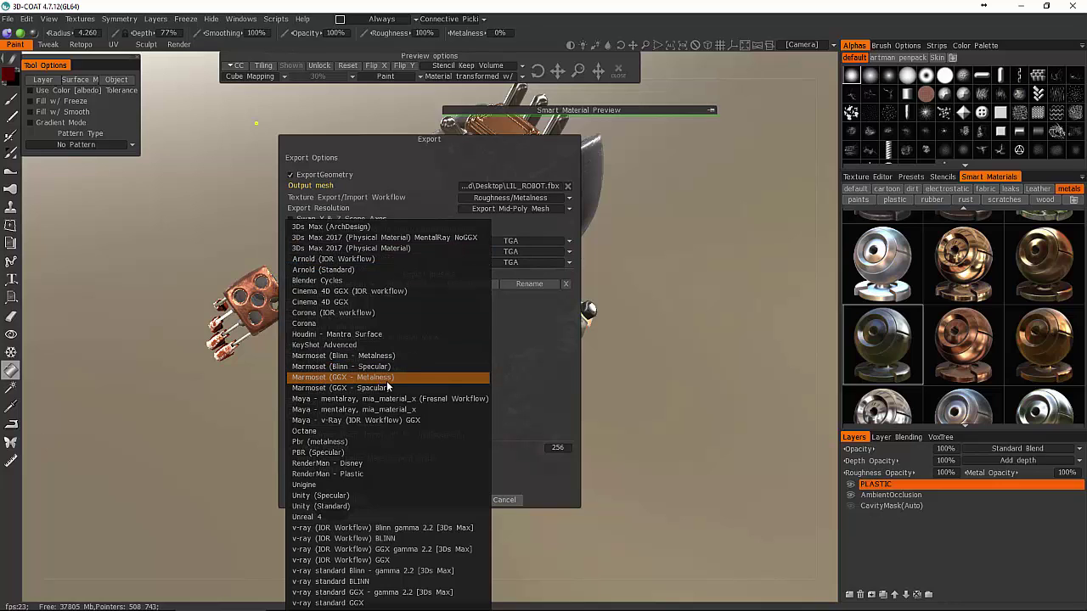
{"action": "left_click", "coordinate": [386, 380]}
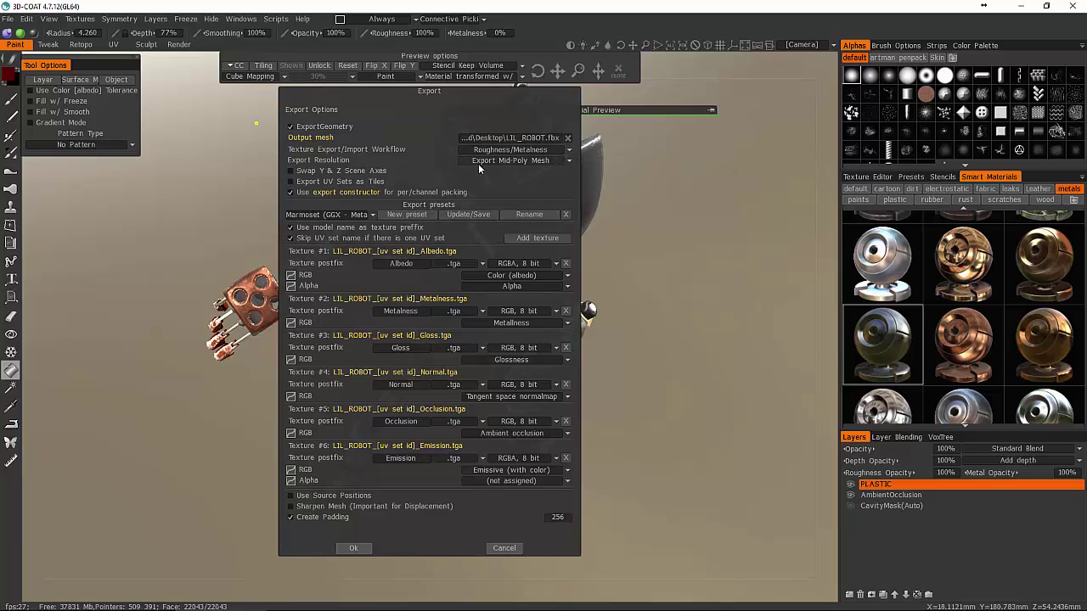
{"action": "left_click", "coordinate": [500, 160]}
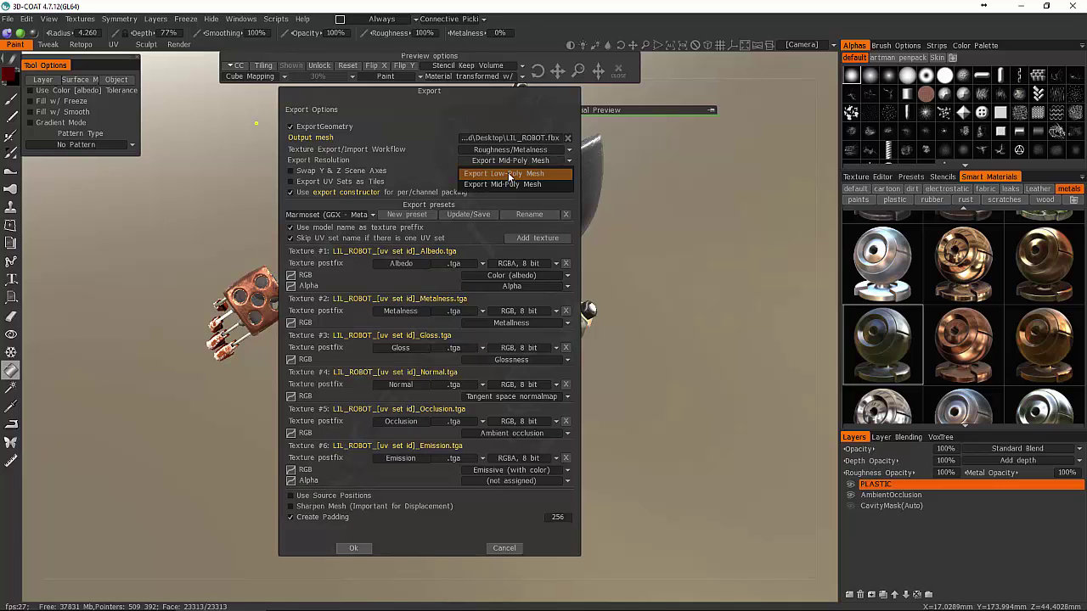
{"action": "left_click", "coordinate": [505, 184]}
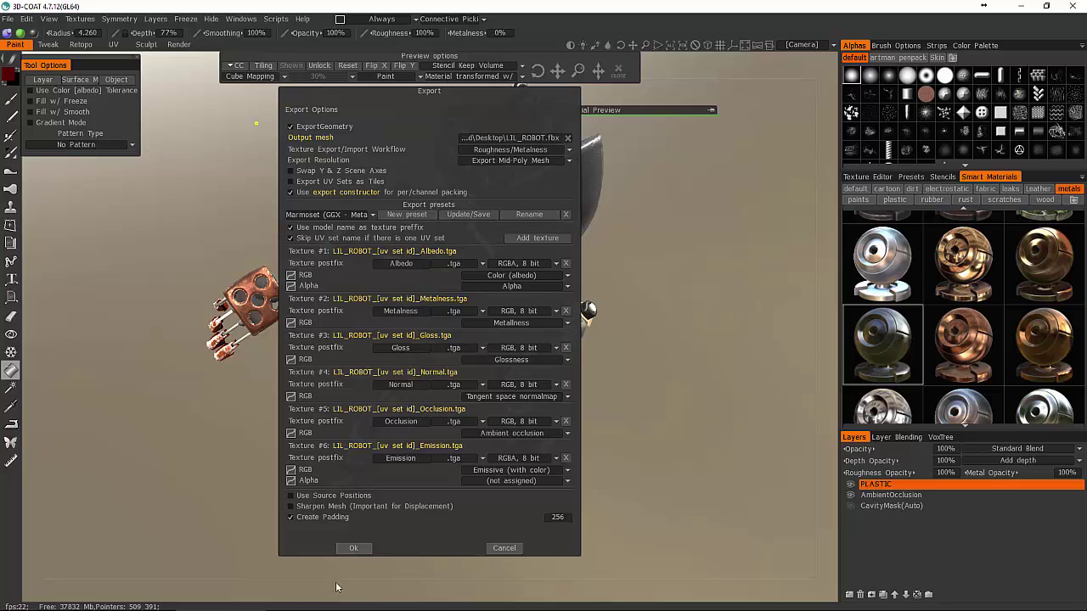
{"action": "left_click", "coordinate": [353, 548]}
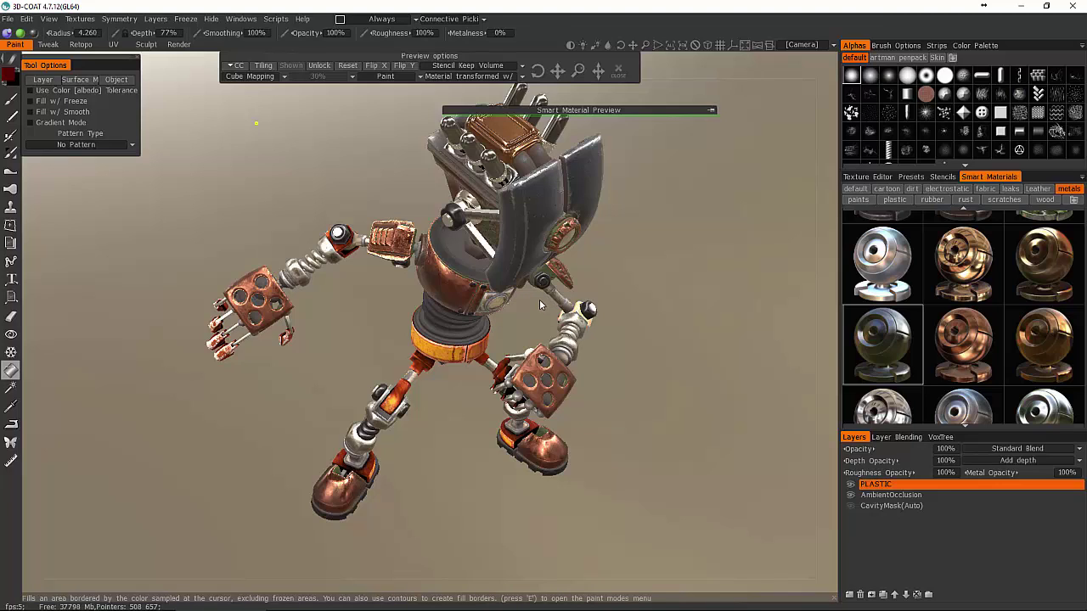
- Switch to the desktop, launch Marmoset Toolbag 3 and maximize its window
{"action": "mouse_move", "coordinate": [134, 604]}
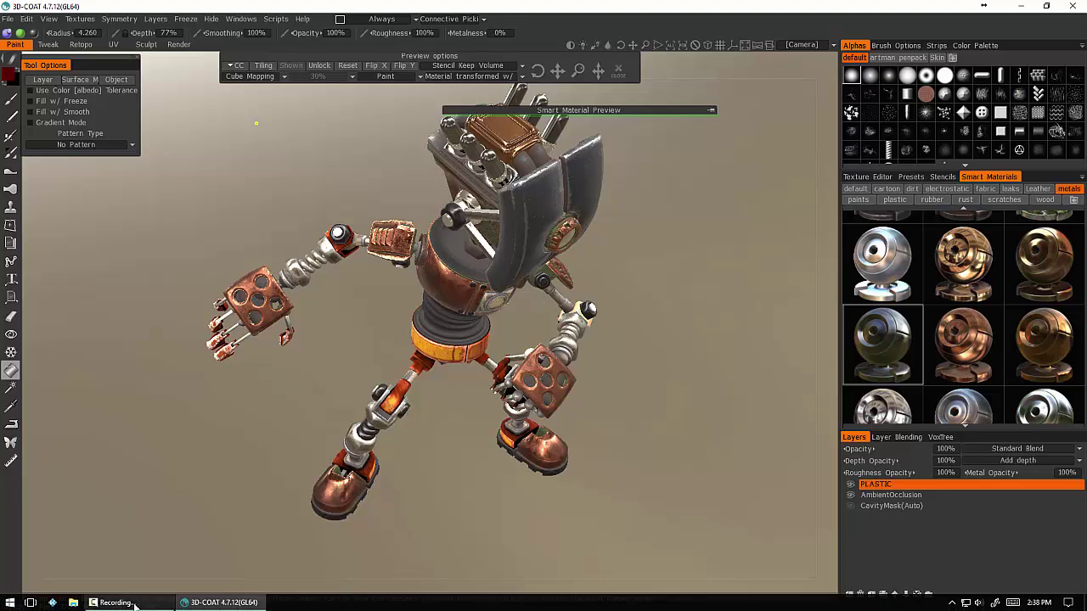
{"action": "left_click", "coordinate": [200, 605]}
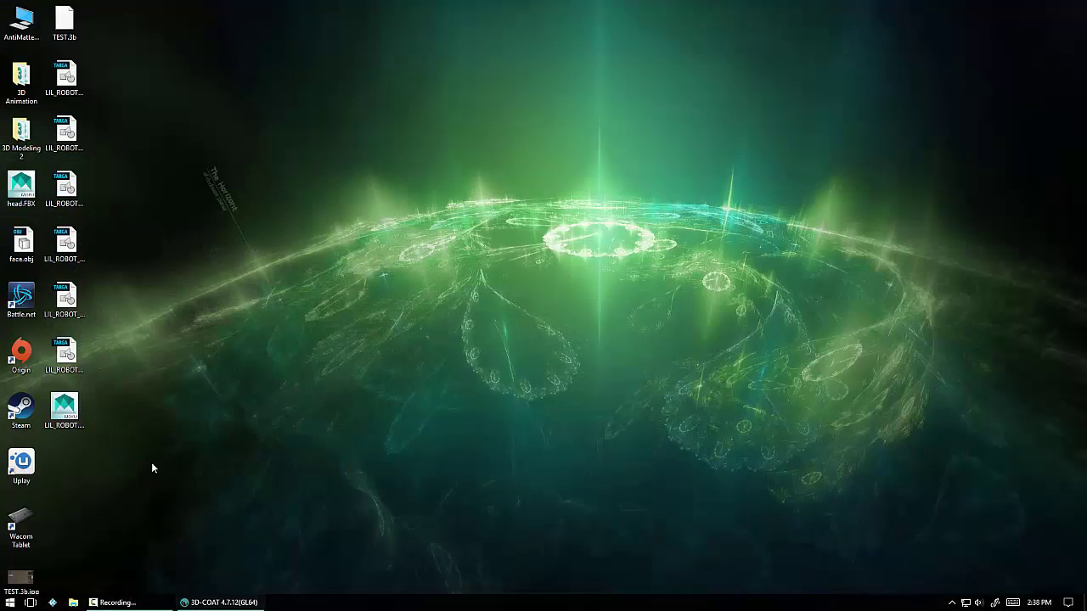
{"action": "left_click", "coordinate": [10, 602]}
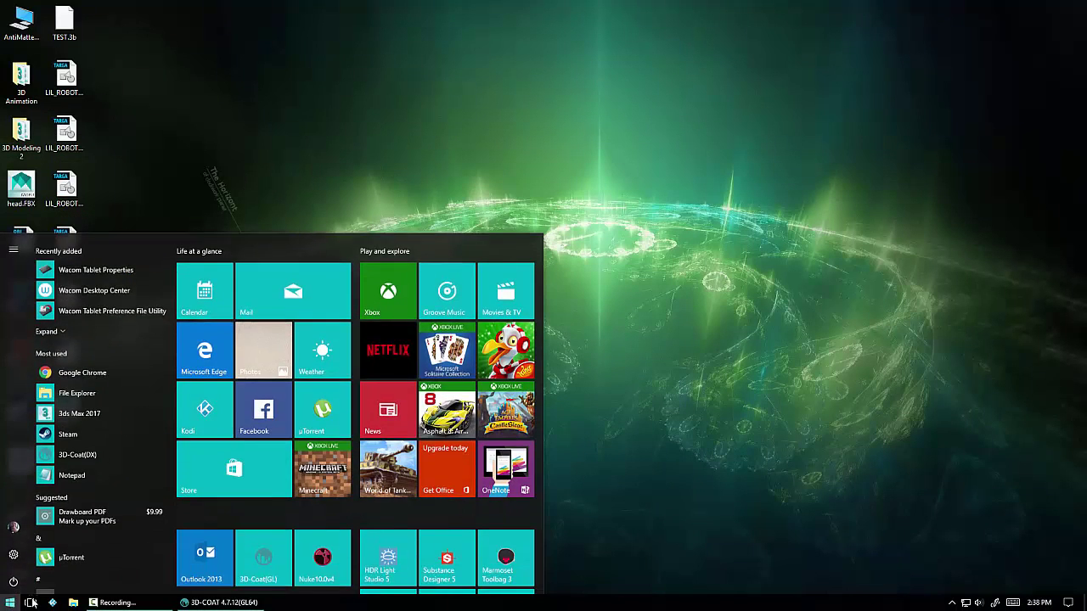
{"action": "left_click", "coordinate": [492, 557]}
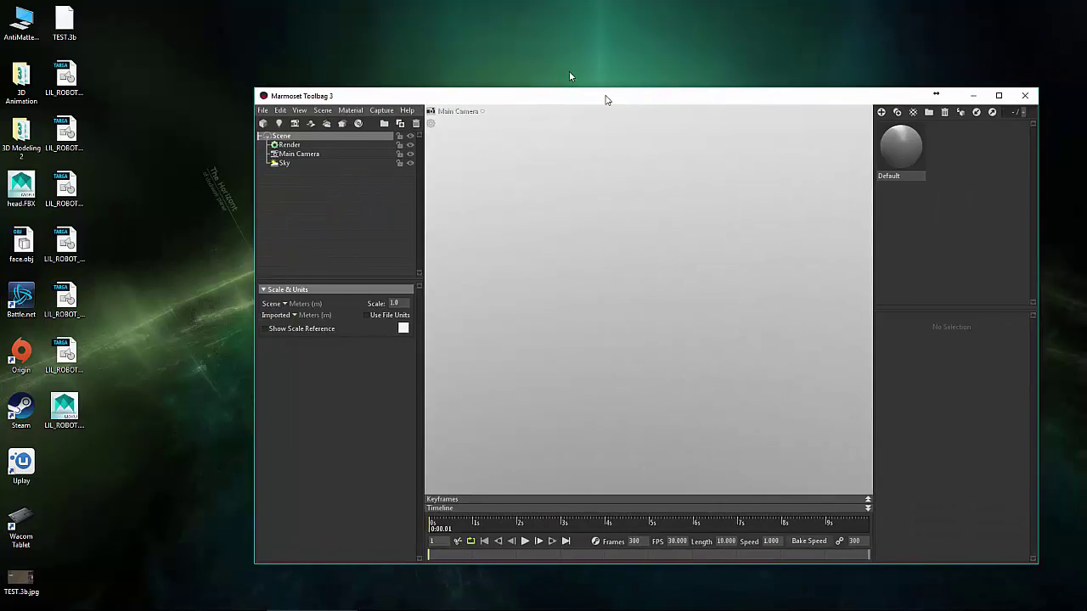
{"action": "left_click_drag", "start_coordinate": [603, 99], "coordinate": [572, 5]}
{"action": "left_click_drag", "start_coordinate": [783, 8], "coordinate": [772, 48]}
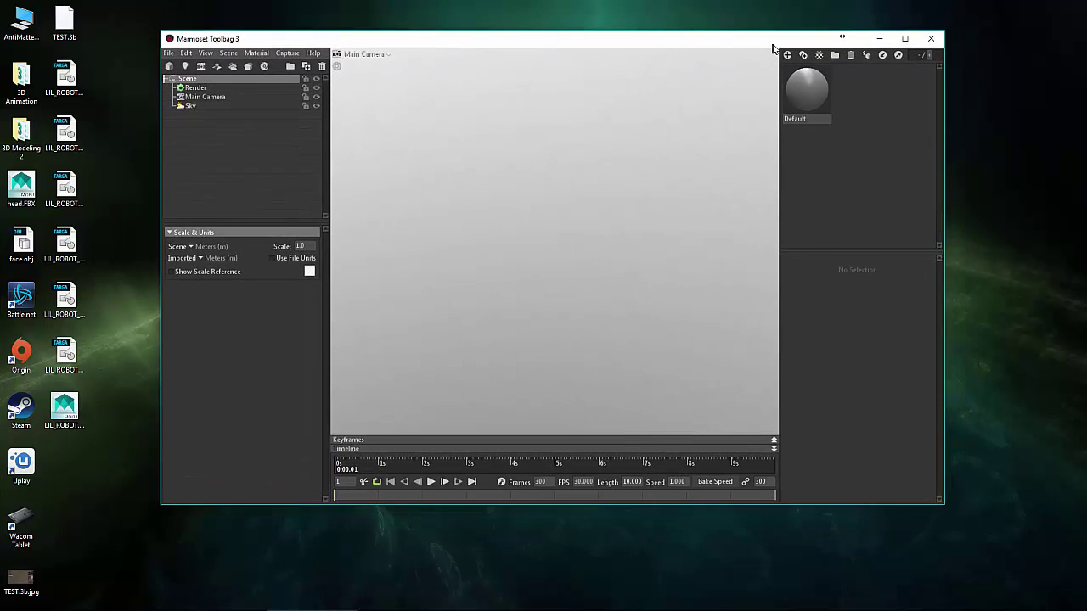
{"action": "left_click", "coordinate": [904, 39]}
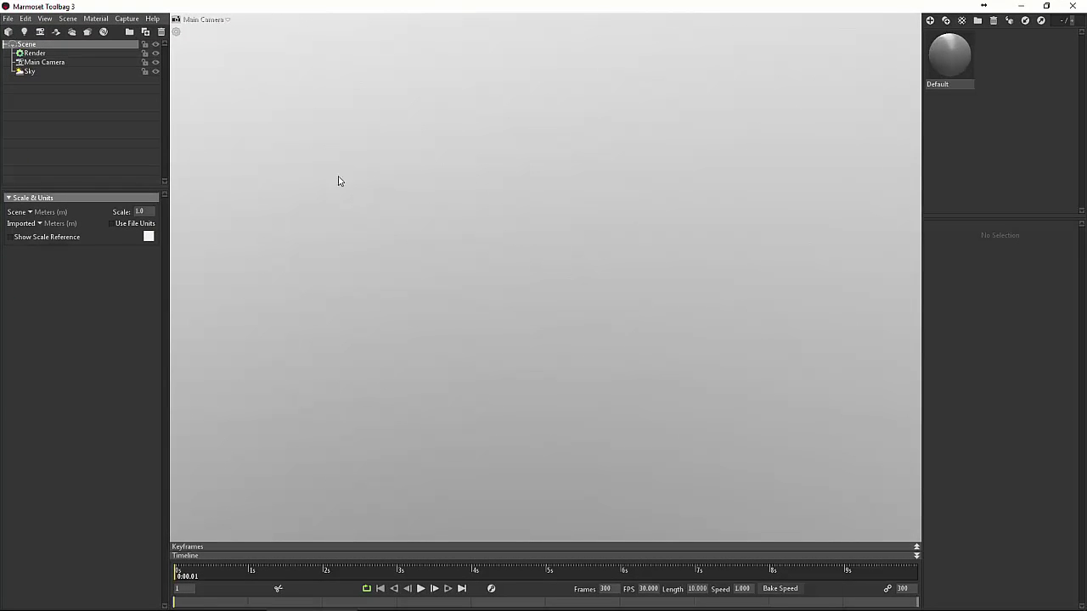
- Import the LIL_ROBOT.fbx model from the Desktop into the scene
{"action": "left_click", "coordinate": [10, 19]}
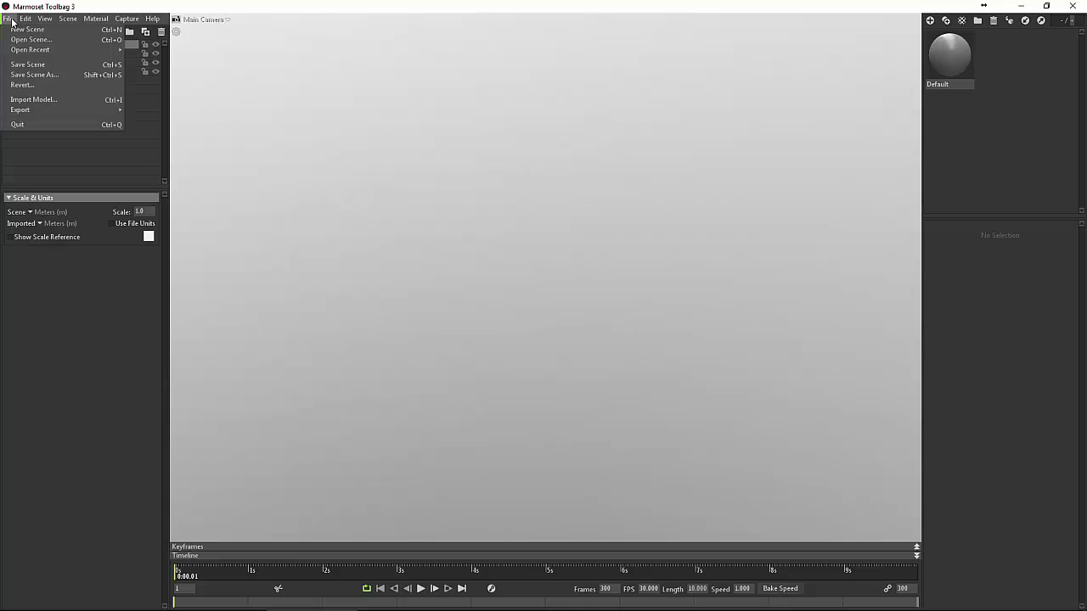
{"action": "left_click", "coordinate": [41, 101]}
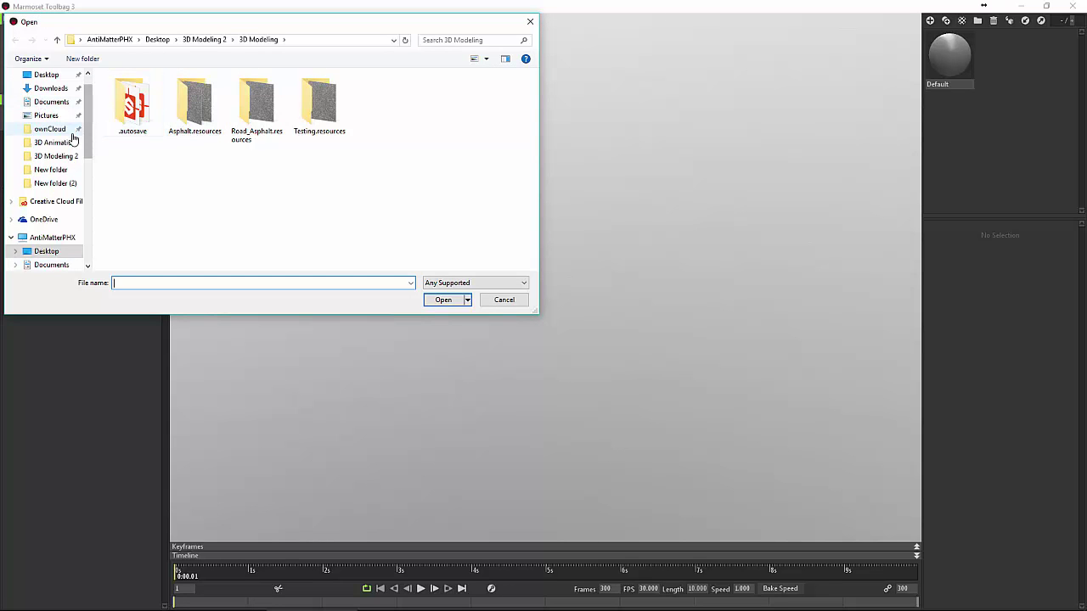
{"action": "left_click", "coordinate": [47, 75]}
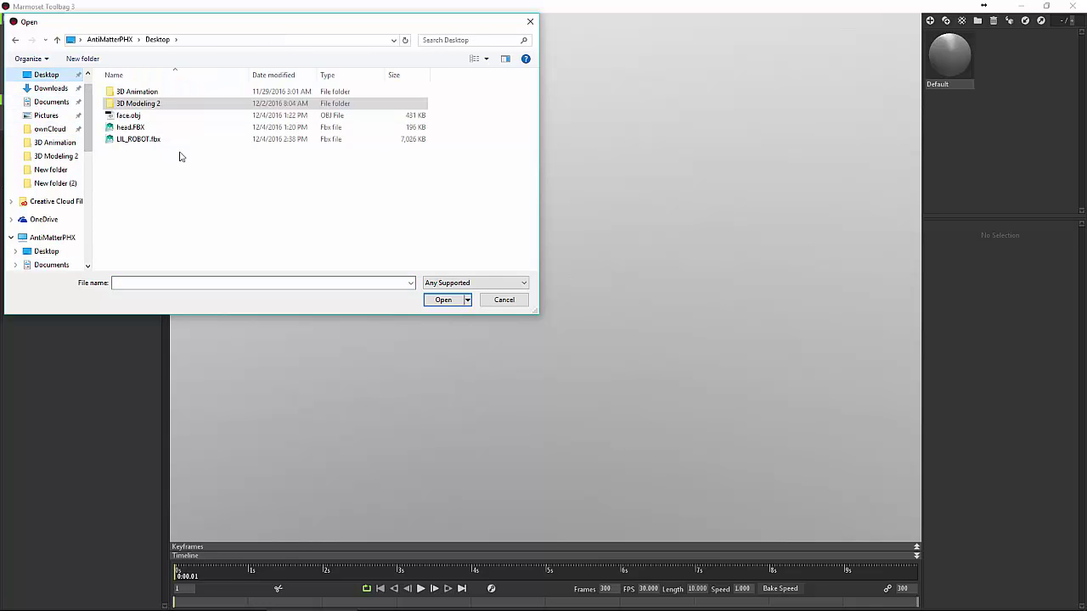
{"action": "left_click", "coordinate": [134, 139]}
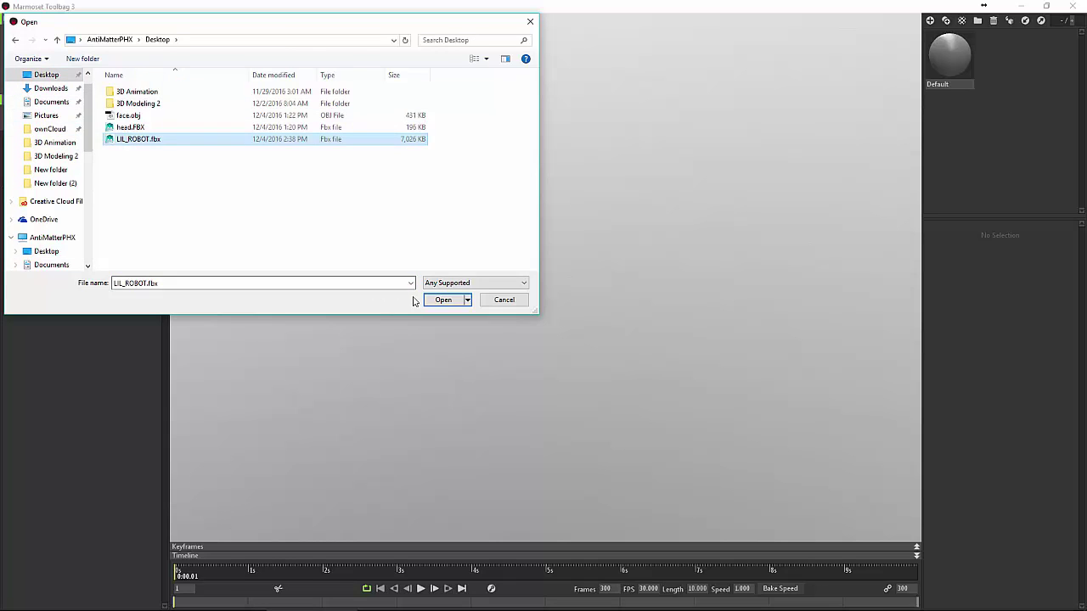
{"action": "left_click", "coordinate": [438, 300]}
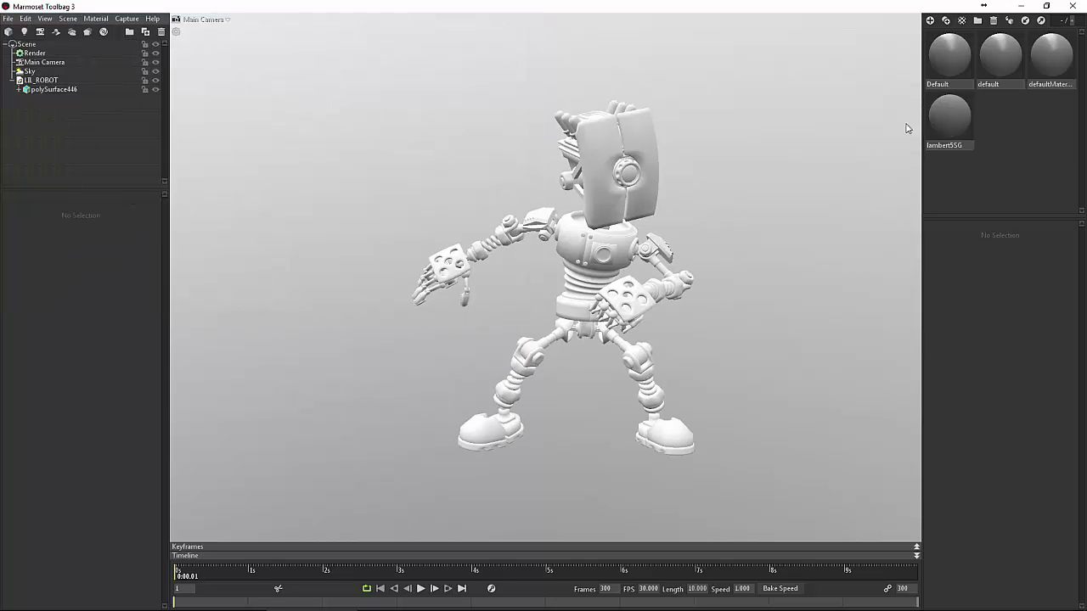
- Set the Default material's albedo color to red (d12828) to test whether the robot uses it
{"action": "left_click", "coordinate": [949, 66]}
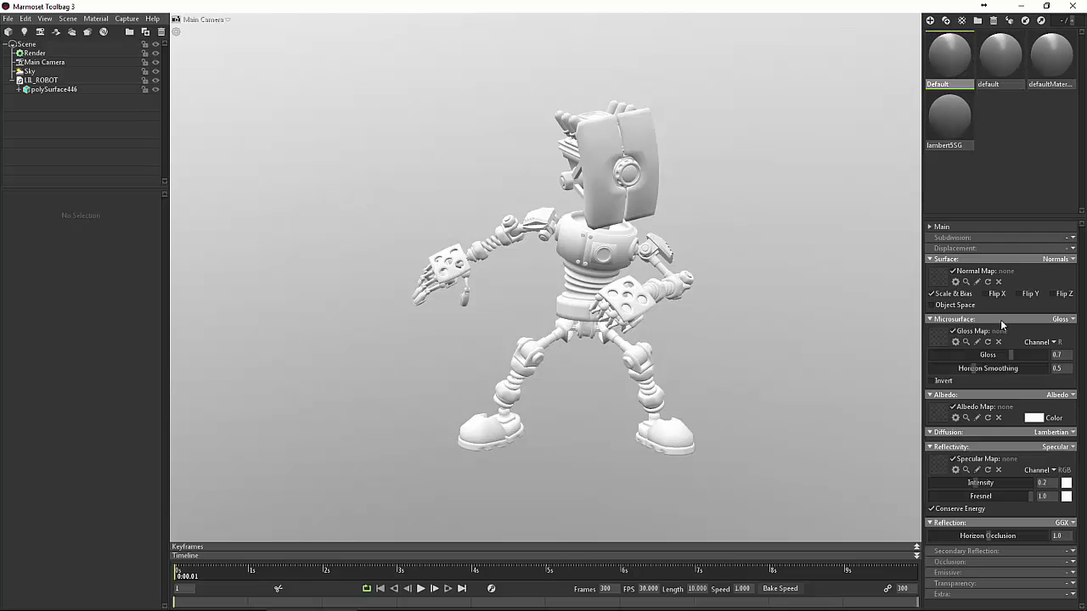
{"action": "left_click", "coordinate": [1036, 419]}
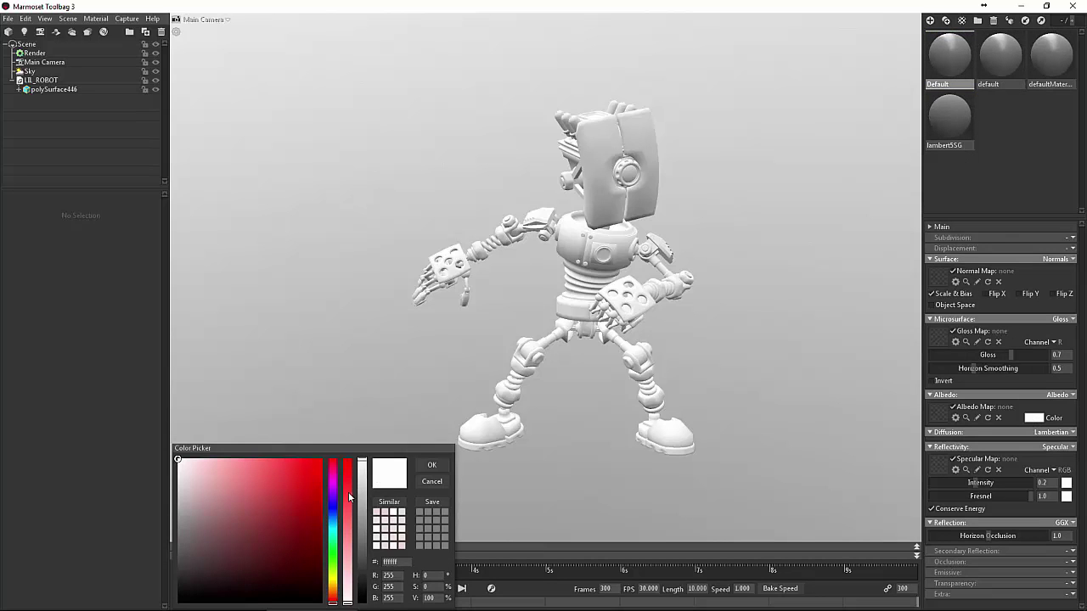
{"action": "left_click", "coordinate": [280, 524]}
{"action": "left_click", "coordinate": [298, 483]}
{"action": "left_click", "coordinate": [295, 482]}
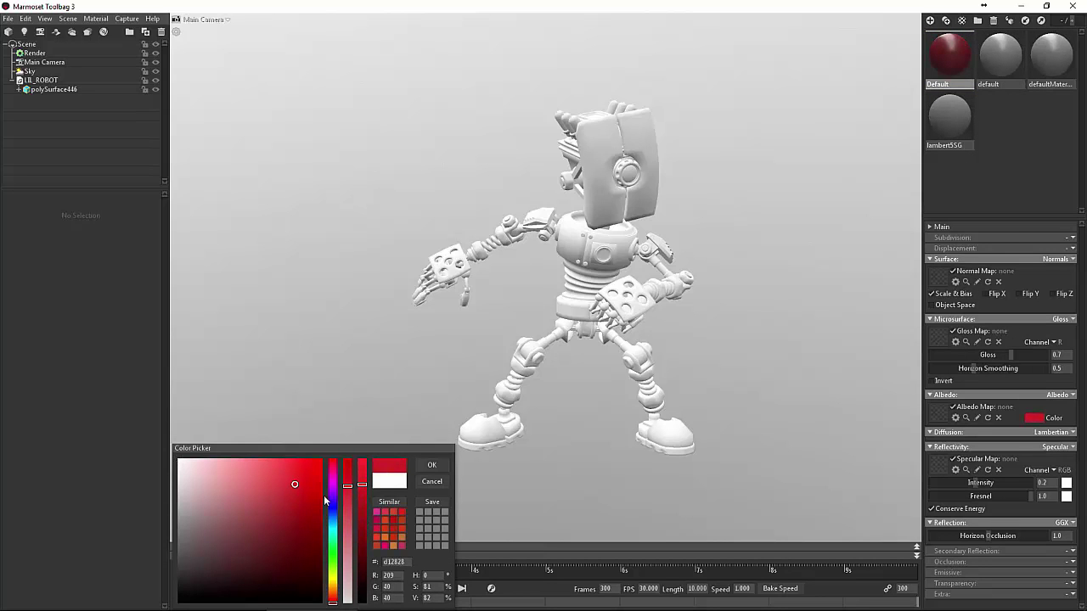
{"action": "left_click", "coordinate": [439, 466]}
- Set the albedo color of the second material, lowercase default, to red to test whether the robot uses it
{"action": "left_click", "coordinate": [1010, 59]}
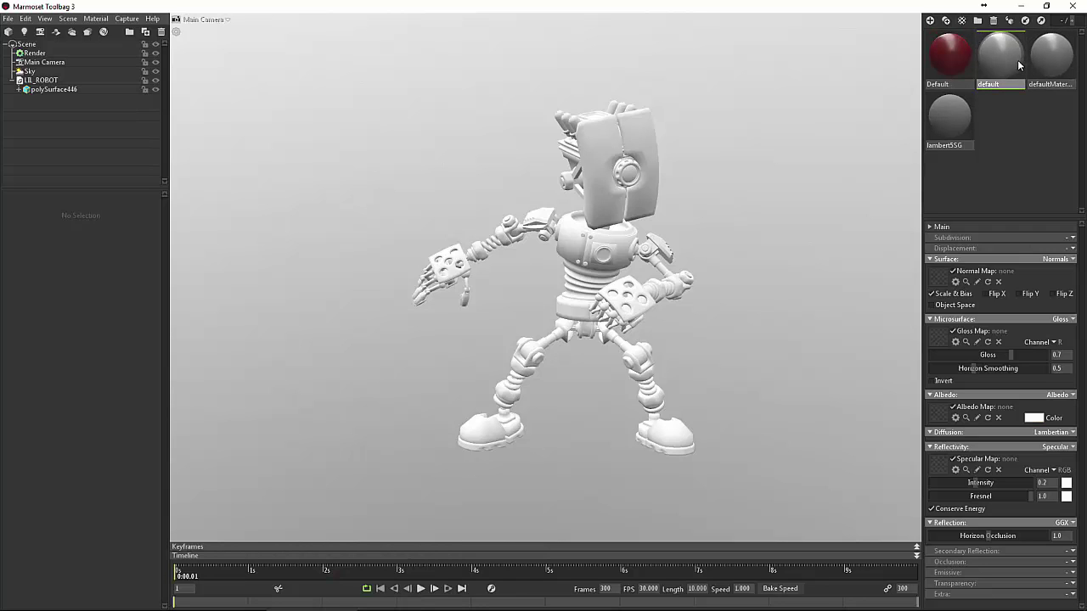
{"action": "left_click", "coordinate": [1033, 418]}
{"action": "left_click", "coordinate": [301, 495]}
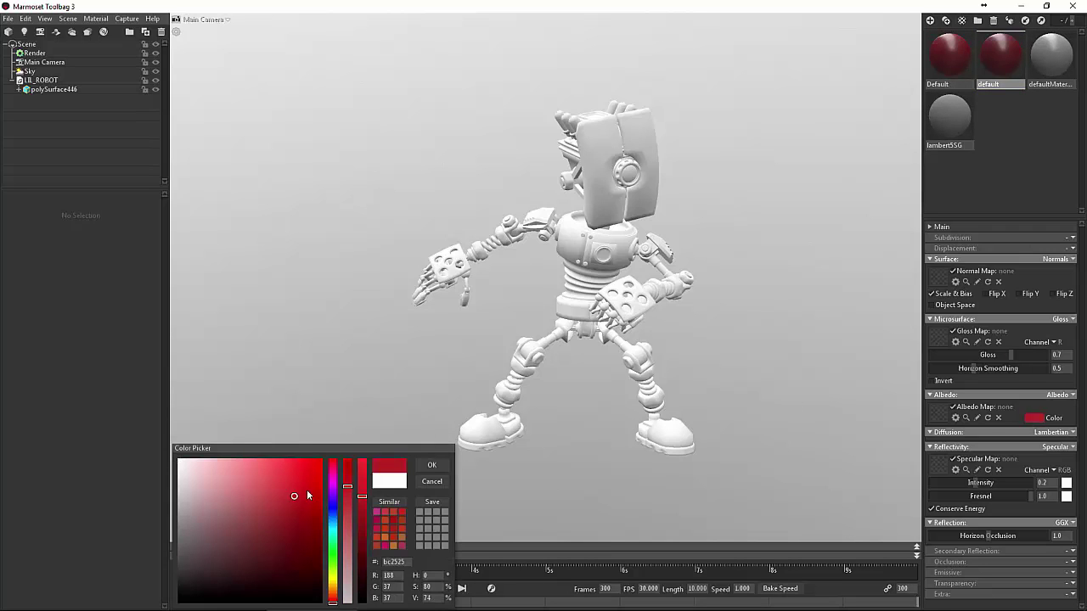
{"action": "left_click", "coordinate": [308, 488]}
{"action": "left_click", "coordinate": [431, 465]}
- Set the third material's albedo color to red (d11c1c) to test whether the robot uses it
{"action": "left_click", "coordinate": [1031, 83]}
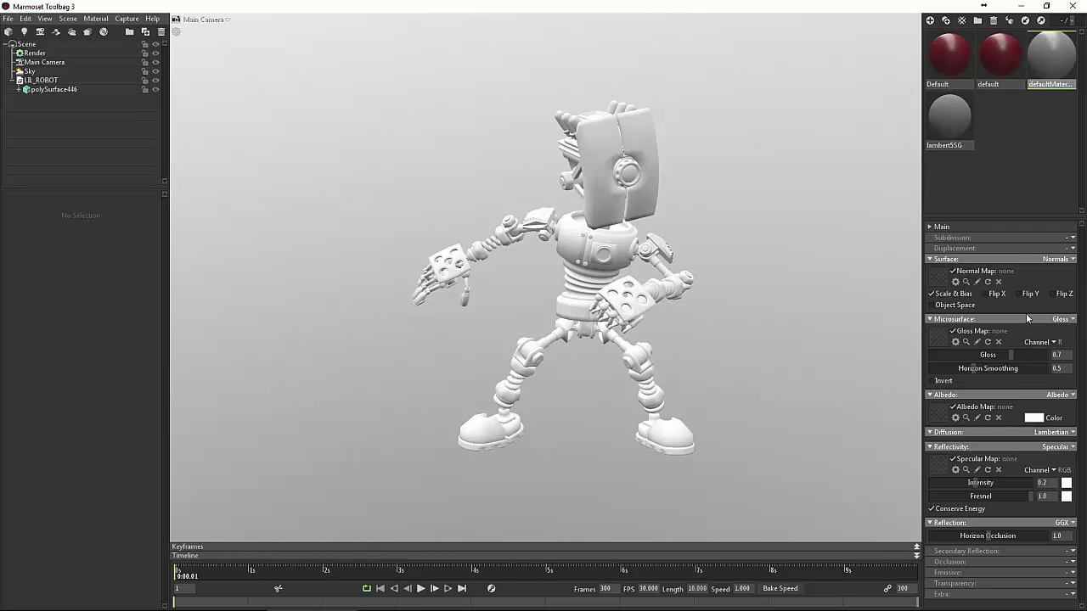
{"action": "left_click", "coordinate": [1033, 418]}
{"action": "left_click", "coordinate": [303, 481]}
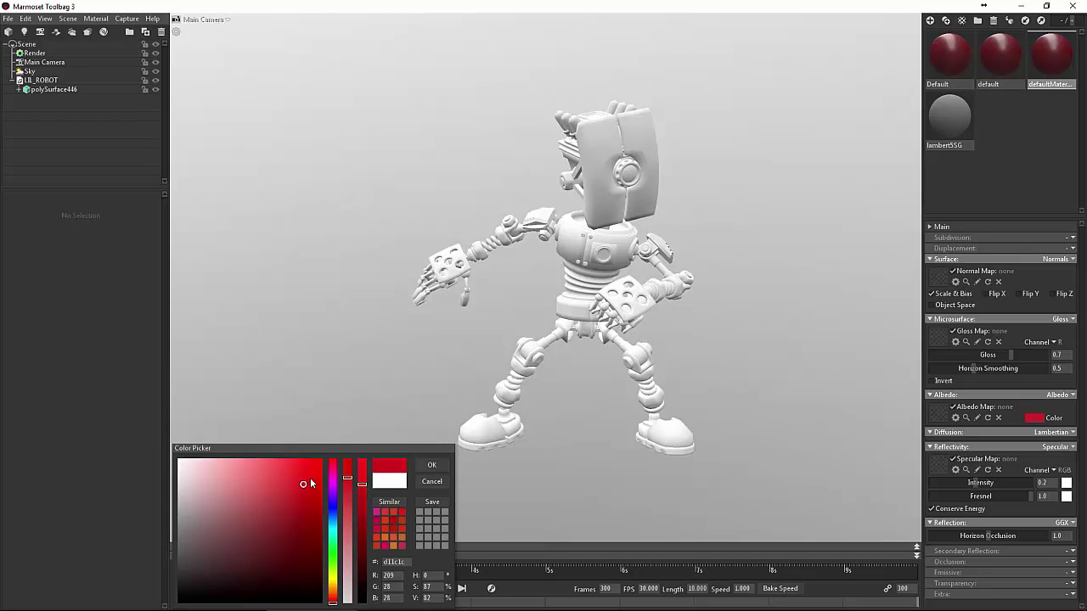
{"action": "left_click", "coordinate": [431, 465]}
- Preview a muted red albedo color (ad6060) on the lambert5SG material and discard the change
{"action": "left_click", "coordinate": [966, 112]}
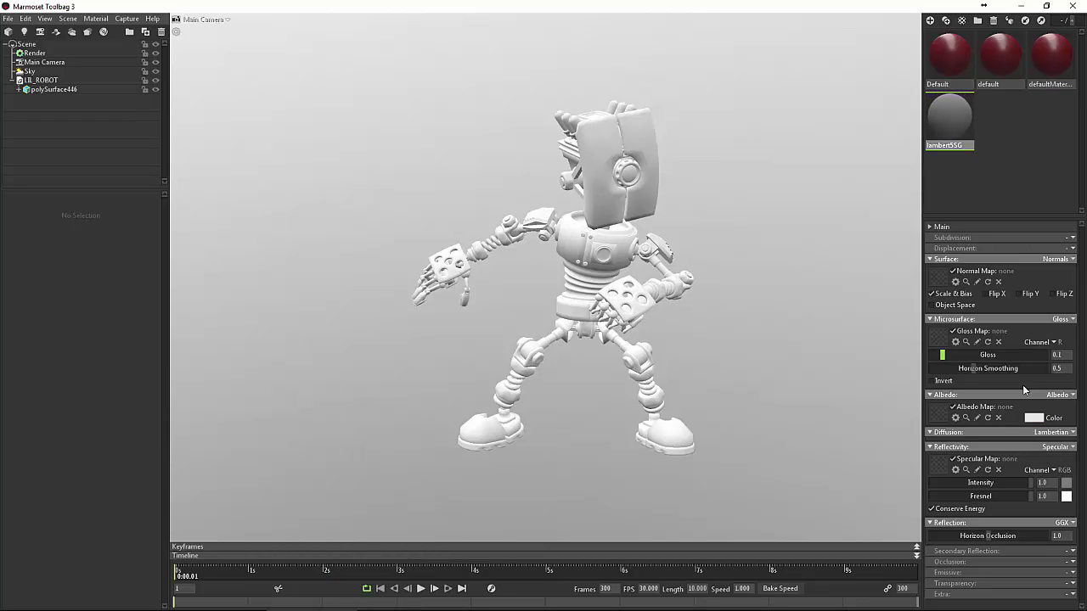
{"action": "left_click", "coordinate": [1026, 417]}
{"action": "left_click_drag", "start_coordinate": [276, 523], "coordinate": [242, 505]}
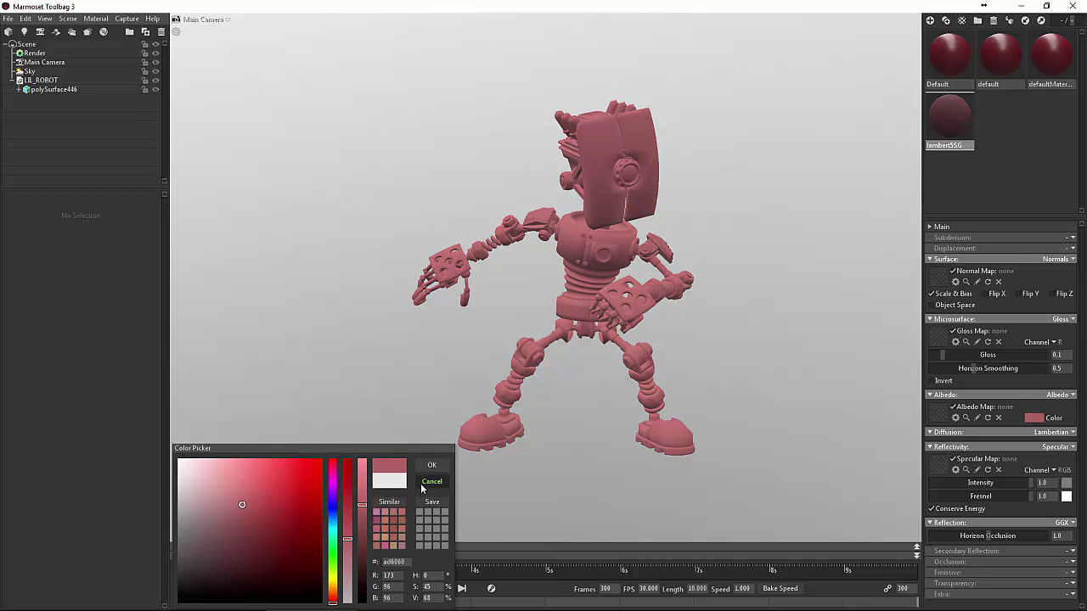
{"action": "left_click", "coordinate": [431, 482]}
- Delete the three red test materials, keeping only lambert5SG
{"action": "left_click", "coordinate": [996, 66]}
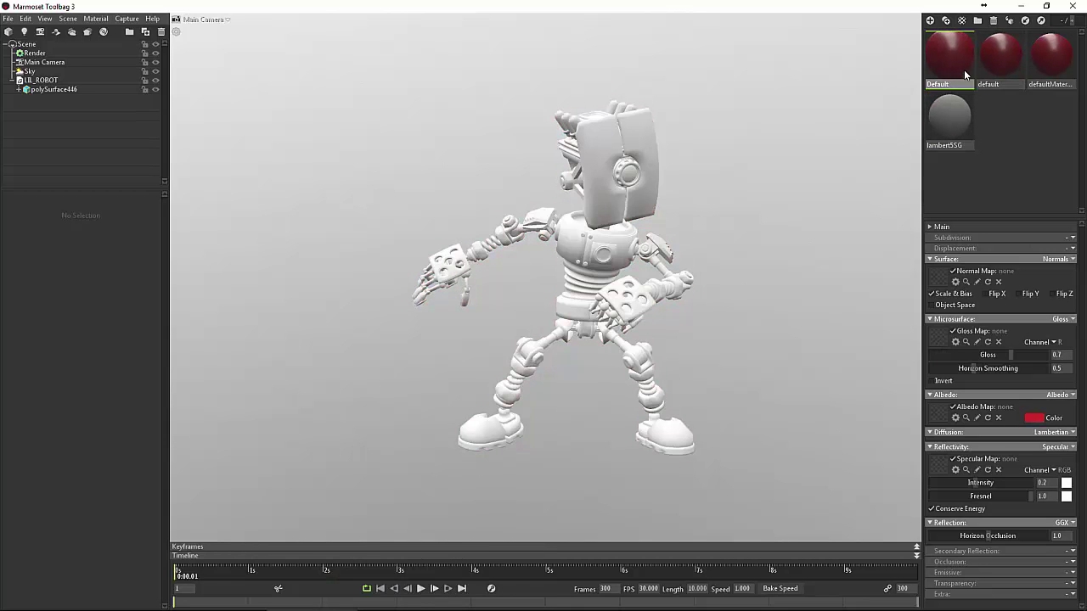
{"action": "left_click", "coordinate": [1043, 62]}
{"action": "key", "text": "Delete"}
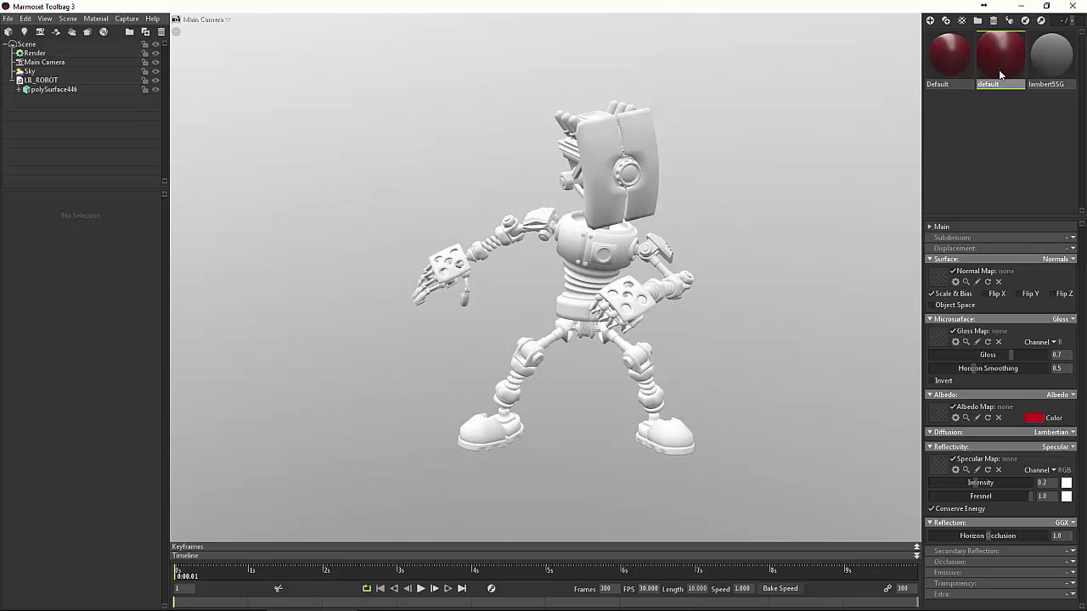
{"action": "key", "text": "Delete"}
{"action": "left_click", "coordinate": [950, 74]}
{"action": "key", "text": "Delete"}
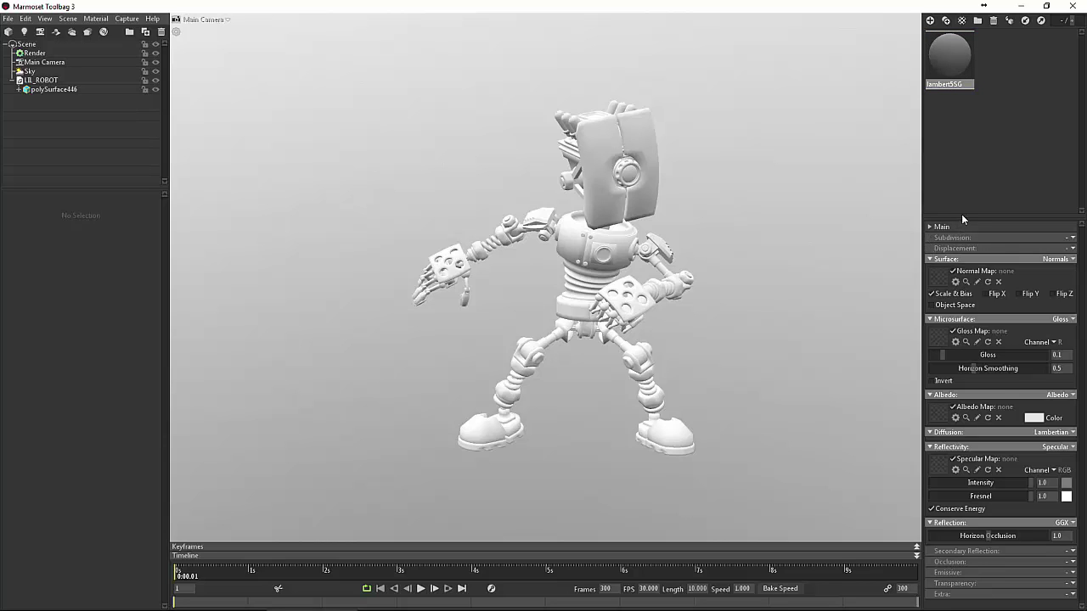
- Load LIL_ROBOT_Albedo.tga as the albedo map of the lambert5SG material
{"action": "left_click_drag", "start_coordinate": [961, 214], "coordinate": [985, 145]}
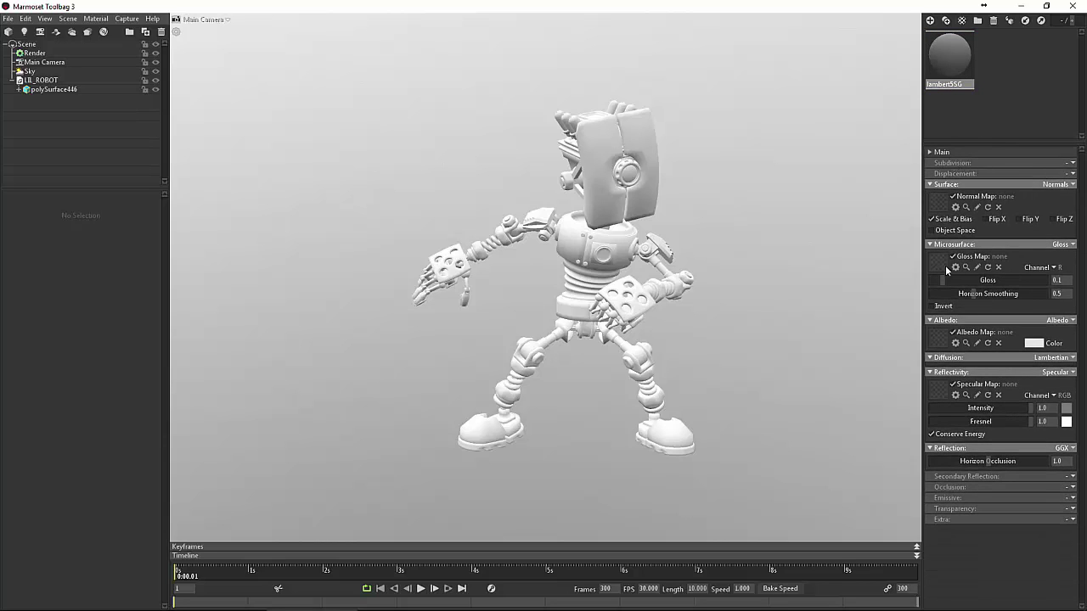
{"action": "left_click", "coordinate": [939, 340]}
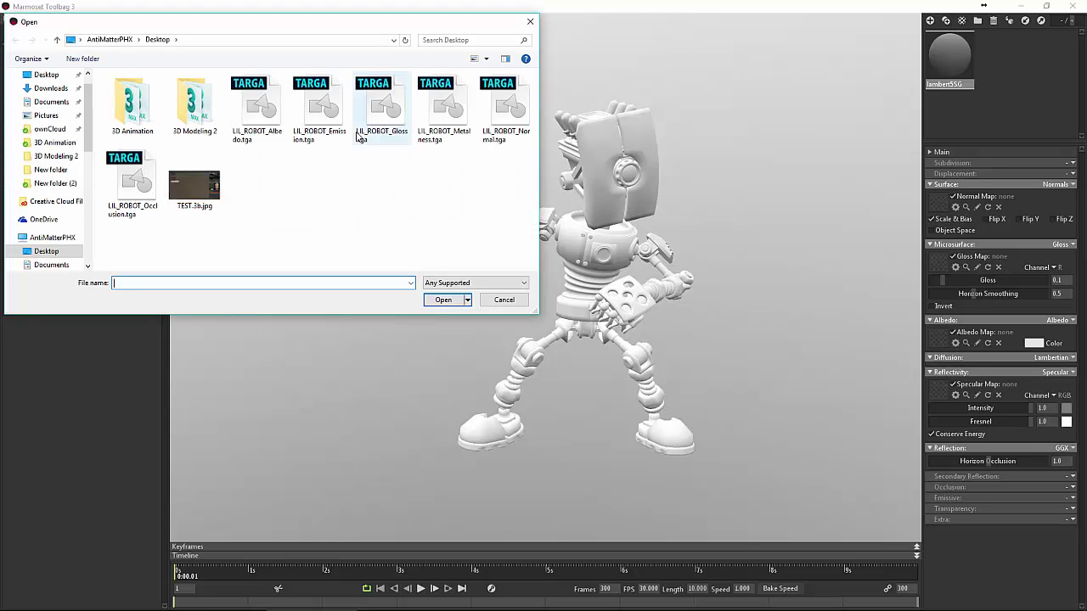
{"action": "left_click_drag", "start_coordinate": [299, 27], "coordinate": [702, 67]}
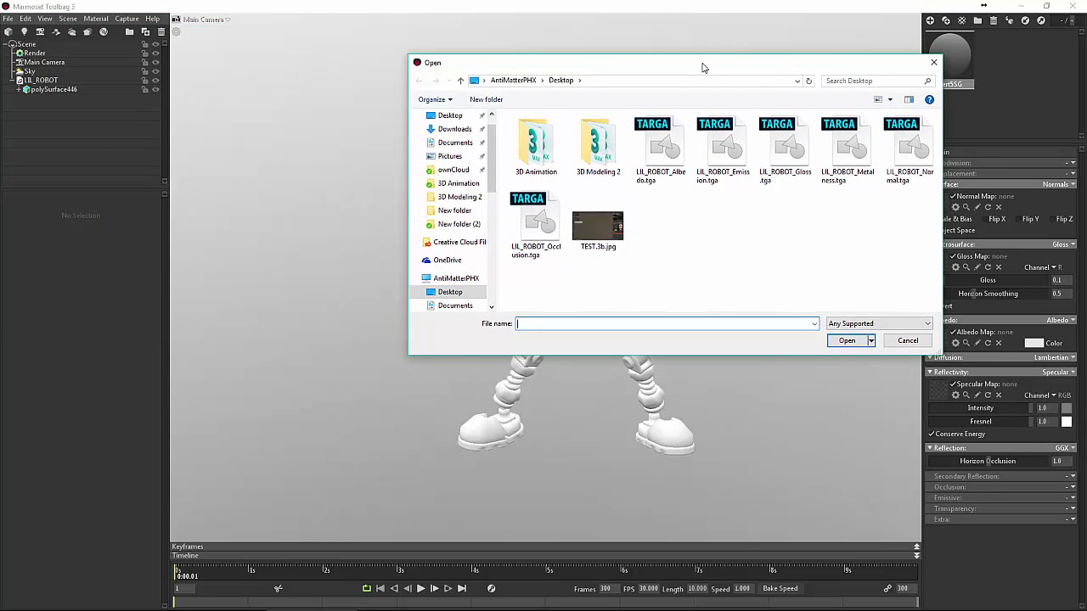
{"action": "double_click", "coordinate": [662, 170]}
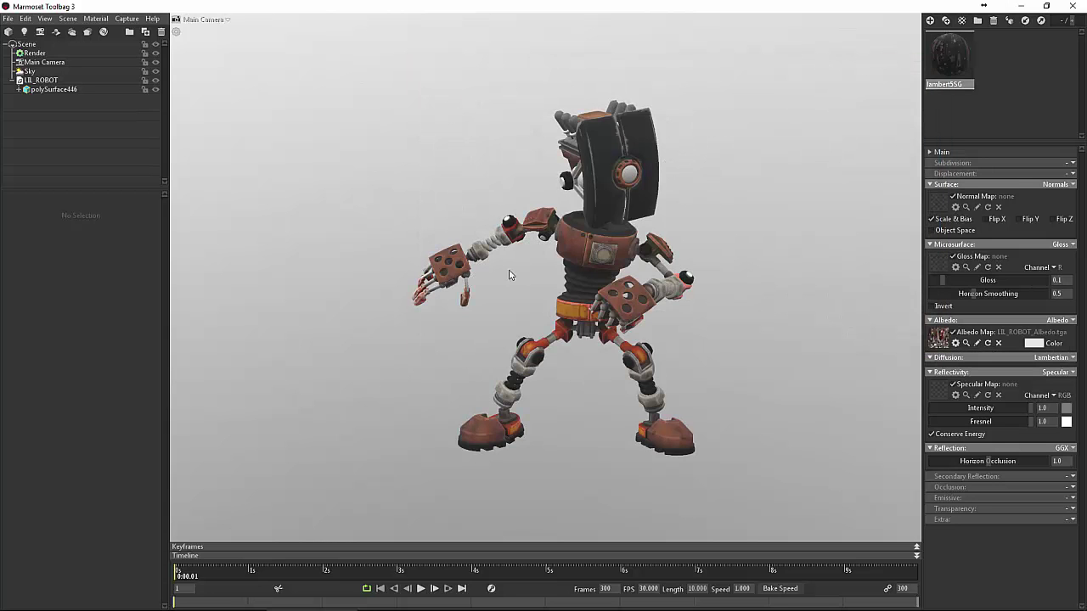
{"action": "right_click_drag", "start_coordinate": [509, 270], "coordinate": [556, 307], "text": "alt"}
{"action": "left_click_drag", "start_coordinate": [557, 313], "coordinate": [577, 337]}
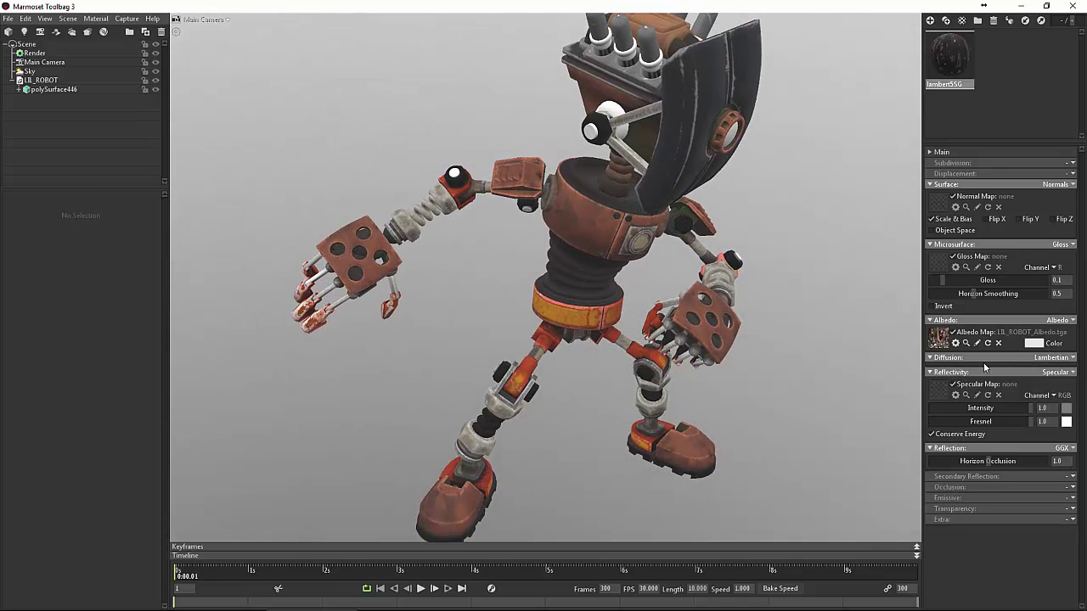
- Load LIL_ROBOT_Normal.tga as the material's normal map and check the available surface types, keeping Normals
{"action": "left_click", "coordinate": [942, 201]}
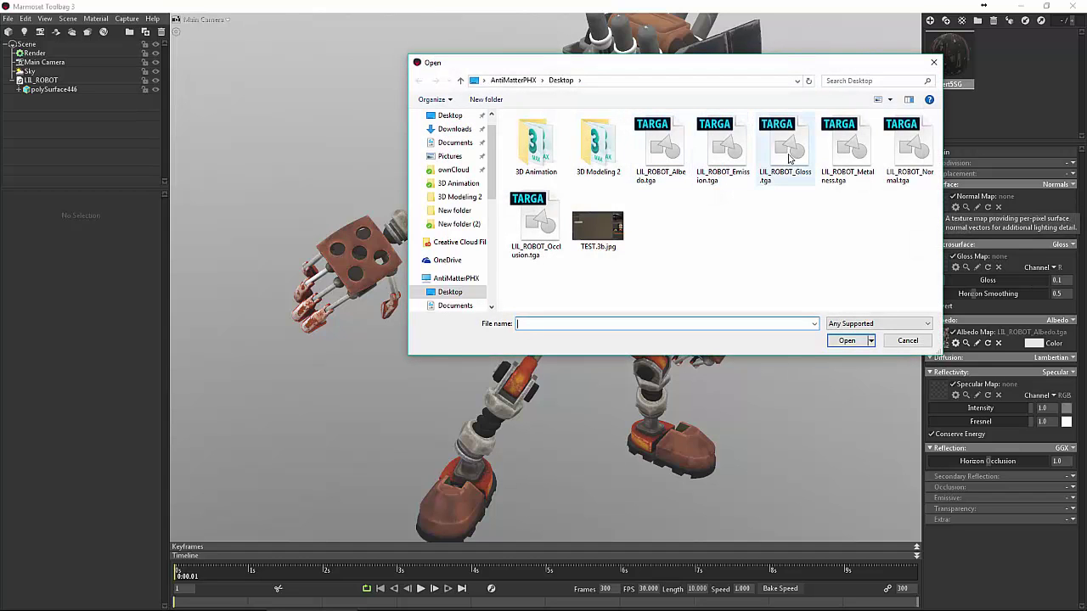
{"action": "double_click", "coordinate": [899, 163]}
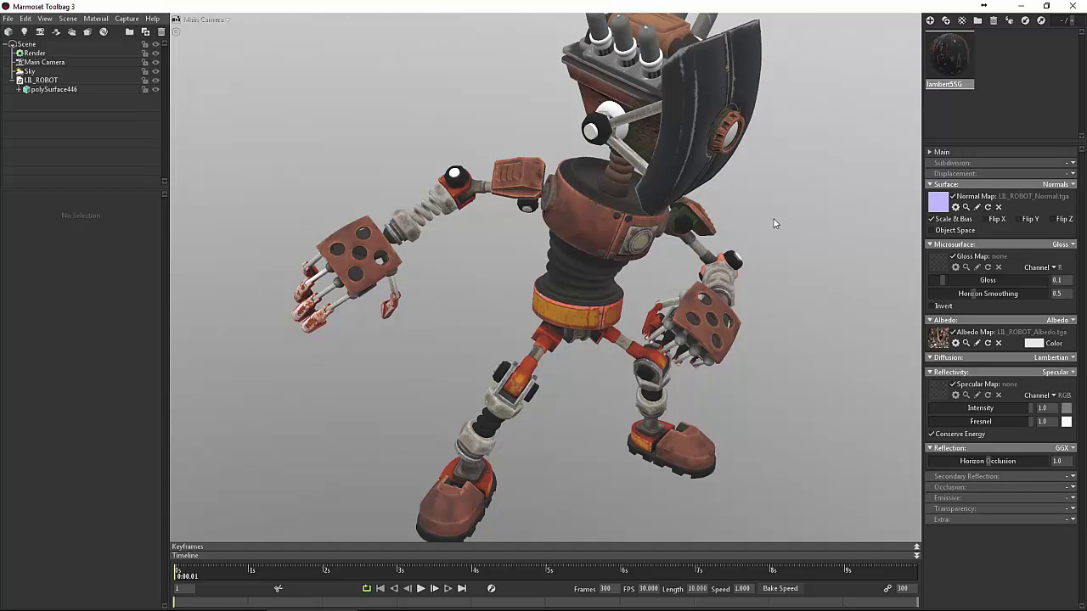
{"action": "right_click_drag", "start_coordinate": [681, 233], "coordinate": [944, 263]}
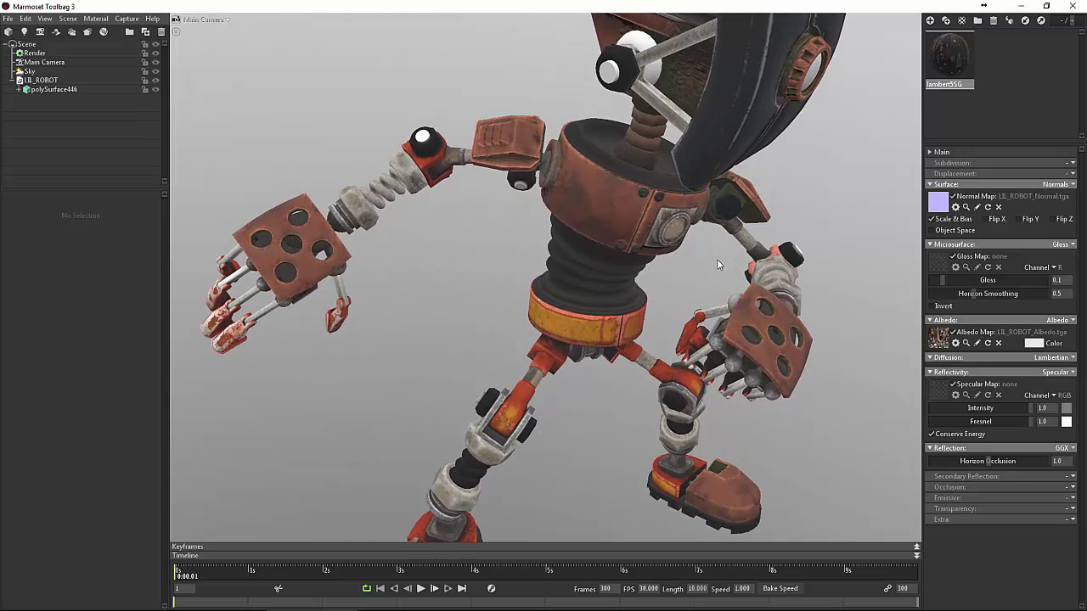
{"action": "left_click_drag", "start_coordinate": [717, 259], "coordinate": [750, 234]}
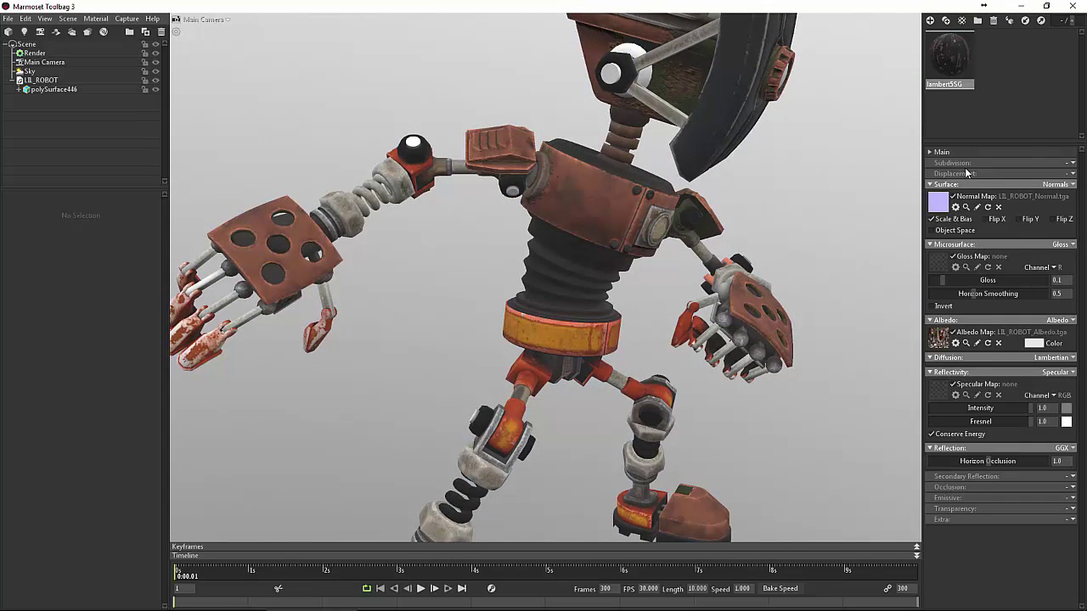
{"action": "left_click", "coordinate": [1072, 185]}
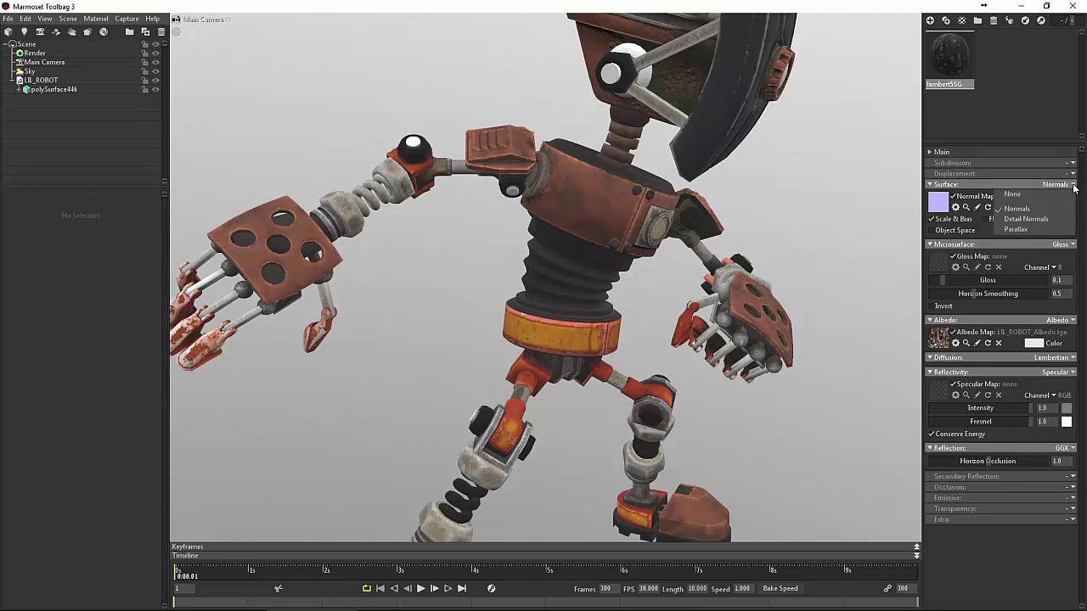
{"action": "left_click", "coordinate": [1073, 186]}
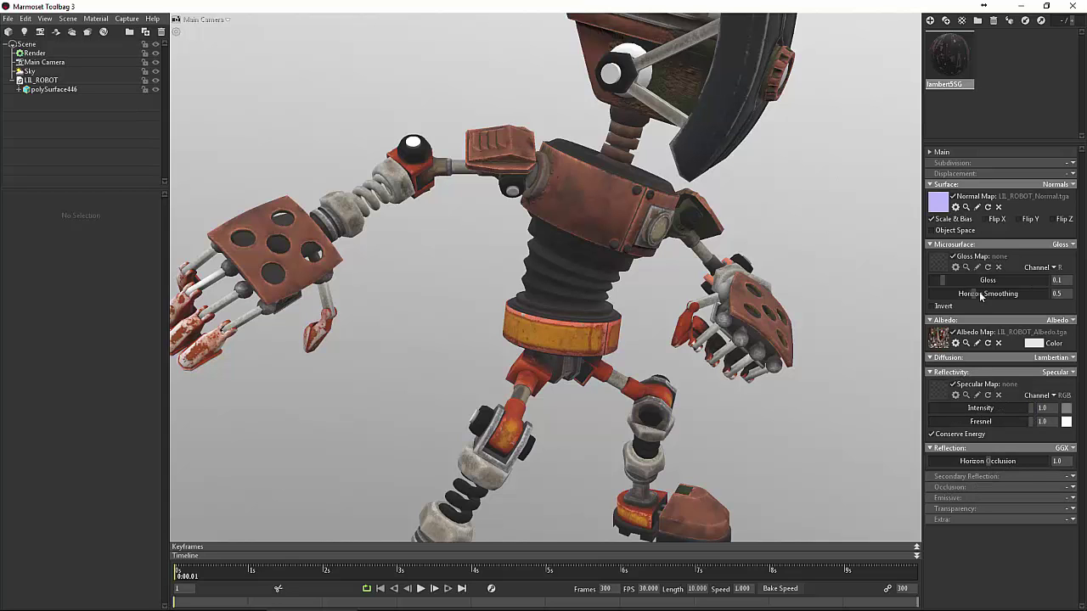
- Load LIL_ROBOT_Gloss.tga as the material's gloss map
{"action": "left_click", "coordinate": [938, 264]}
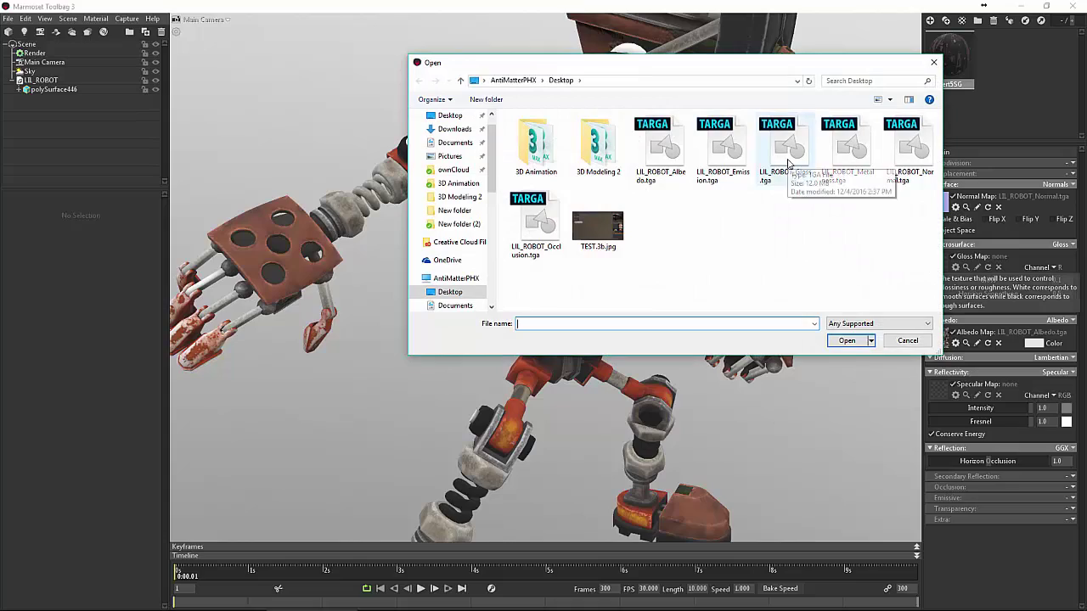
{"action": "double_click", "coordinate": [788, 161]}
{"action": "left_click_drag", "start_coordinate": [786, 164], "coordinate": [840, 229]}
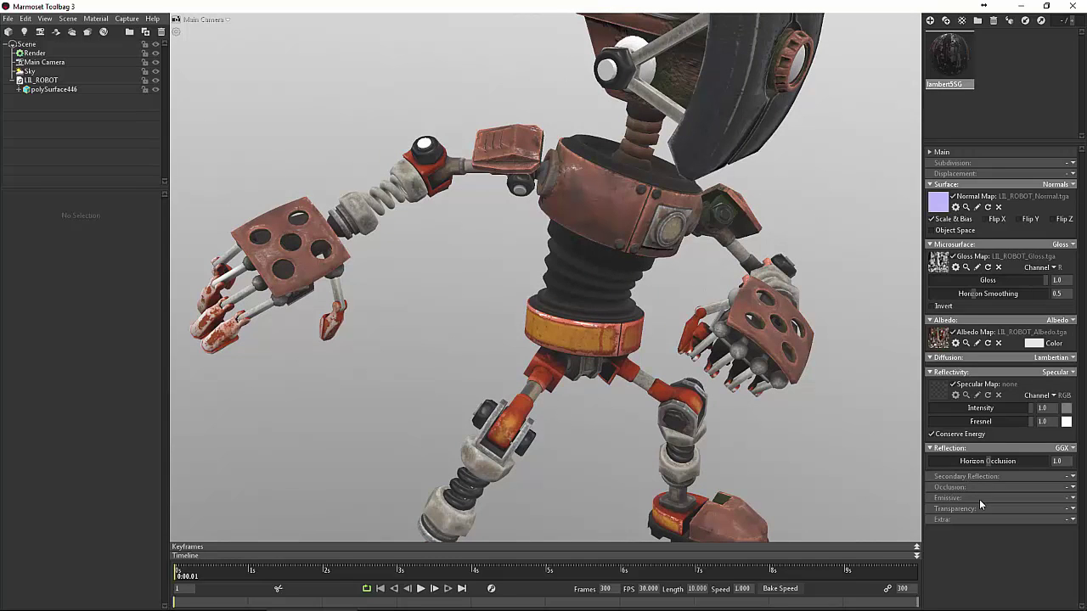
- Enable the Emissive shader on the material and load LIL_ROBOT_Emission.tga as its emissive map
{"action": "left_click", "coordinate": [1072, 499]}
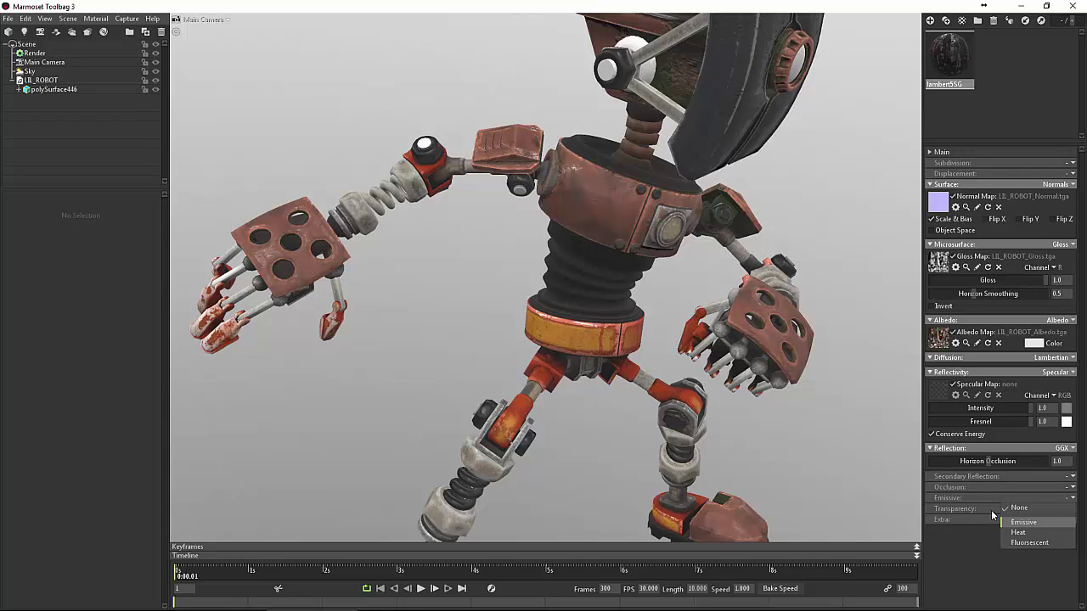
{"action": "left_click", "coordinate": [1023, 522]}
{"action": "left_click", "coordinate": [938, 515]}
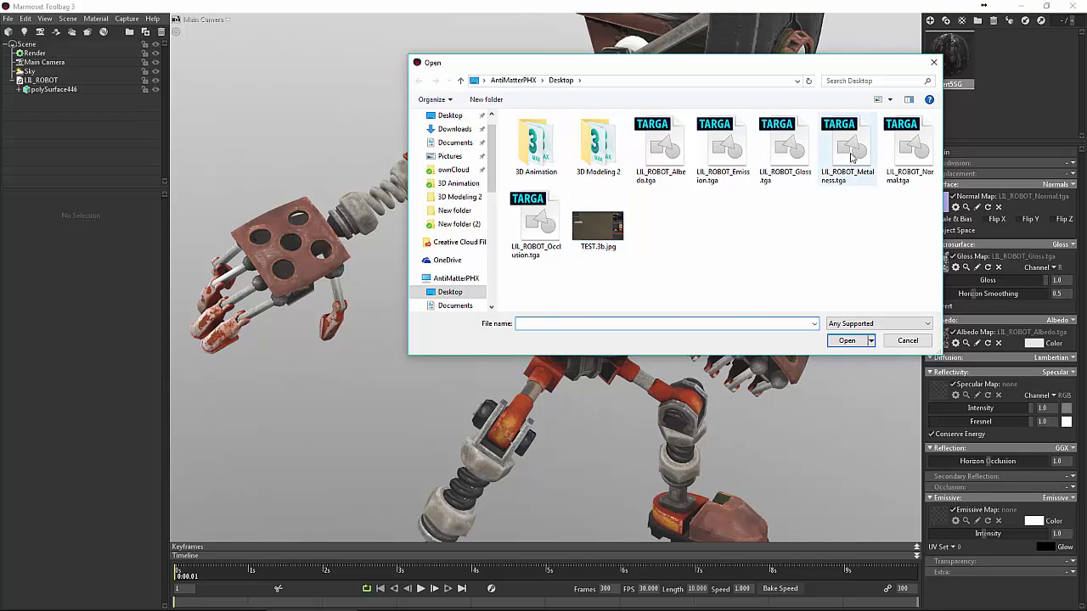
{"action": "double_click", "coordinate": [723, 149]}
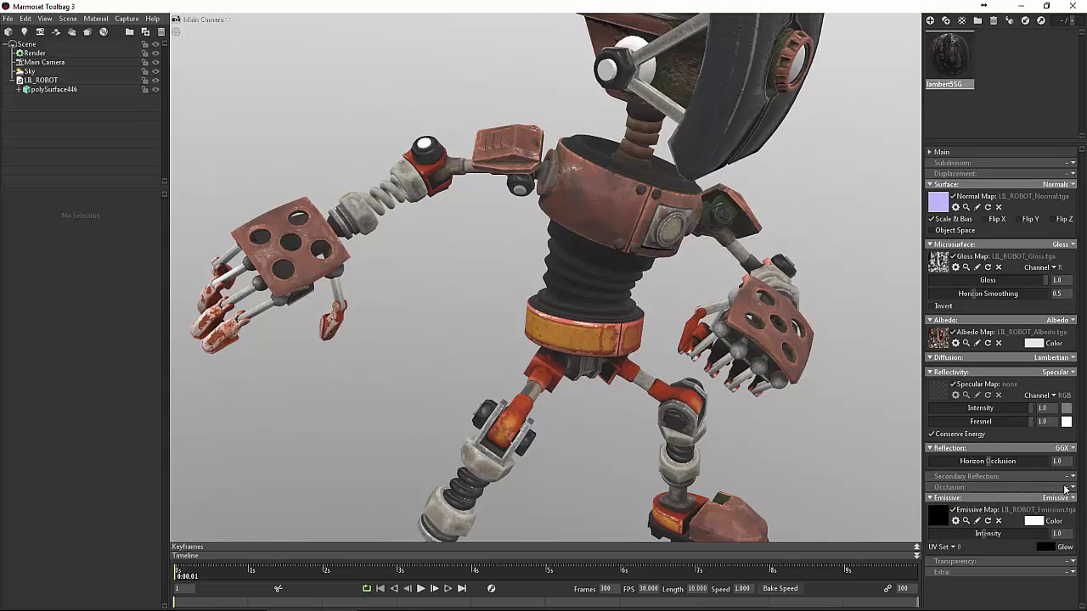
- Enable Occlusion on the material and load LIL_ROBOT_Occlusion.tga as its occlusion map
{"action": "left_click", "coordinate": [1066, 488]}
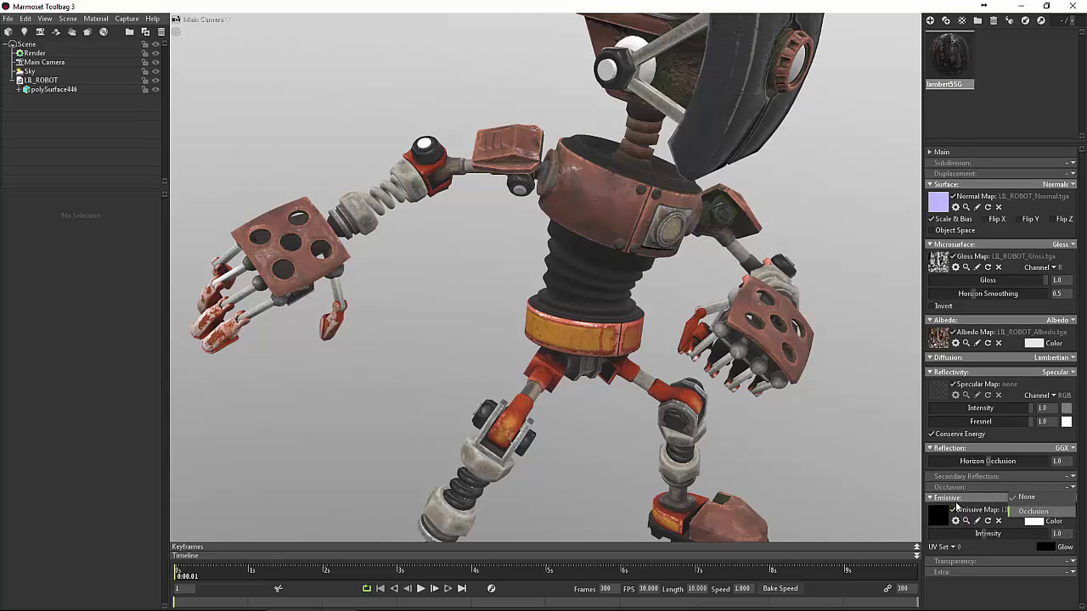
{"action": "left_click", "coordinate": [948, 494]}
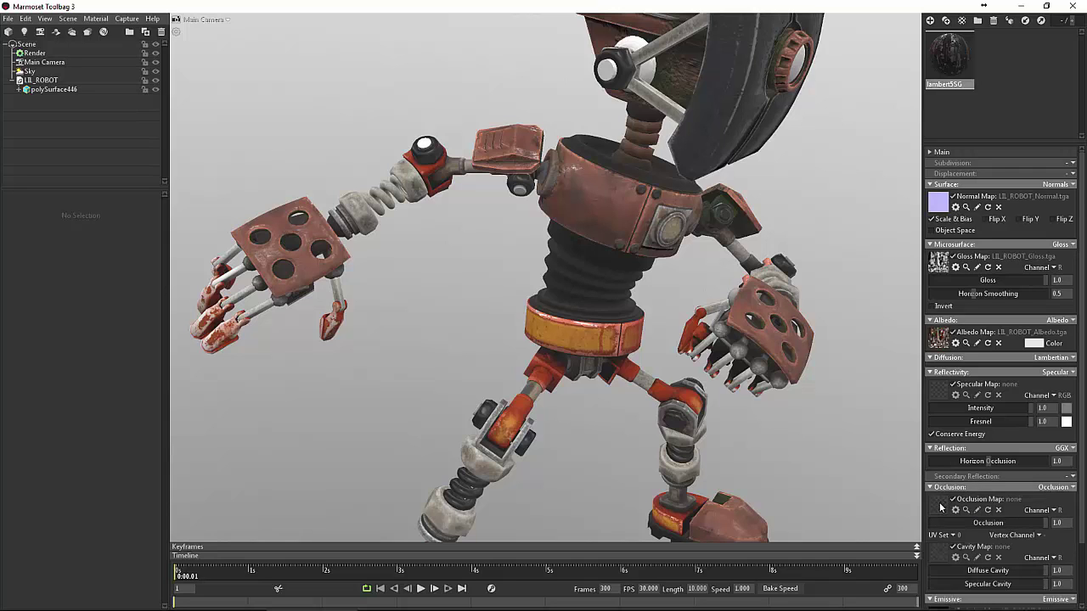
{"action": "left_click", "coordinate": [939, 507]}
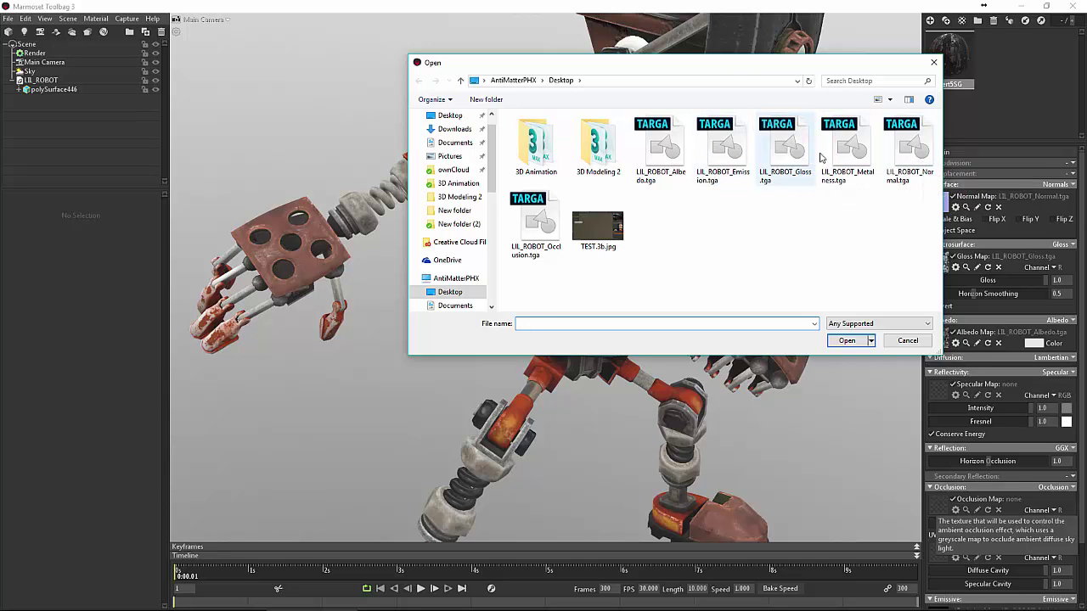
{"action": "double_click", "coordinate": [537, 220]}
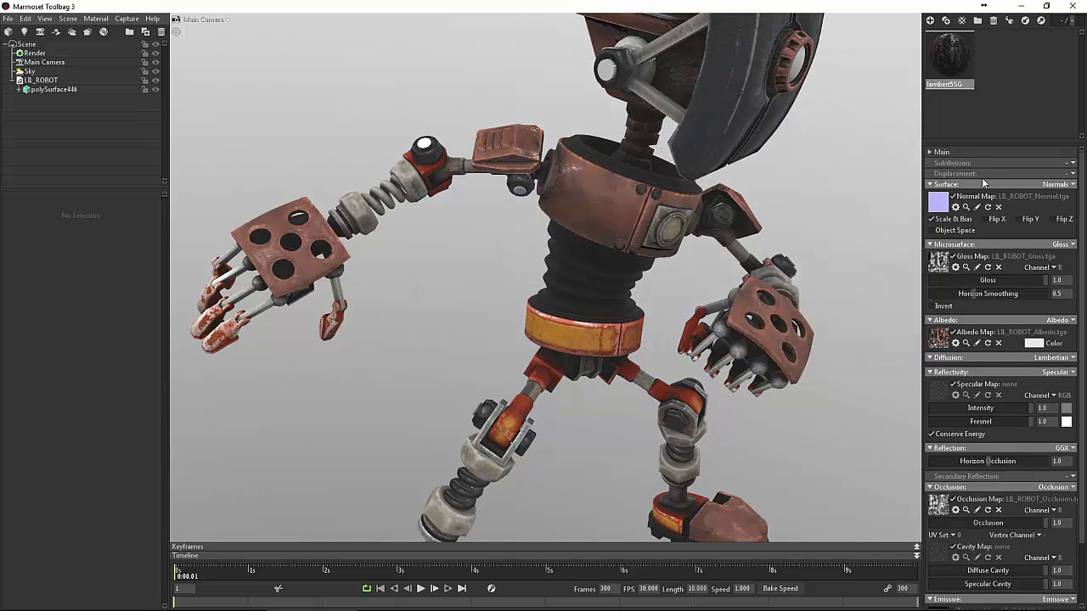
- Load LIL_ROBOT_Metalness.tga as the specular map in the material's reflectivity settings
{"action": "left_click", "coordinate": [930, 358]}
{"action": "left_click", "coordinate": [930, 359]}
{"action": "left_click", "coordinate": [938, 386]}
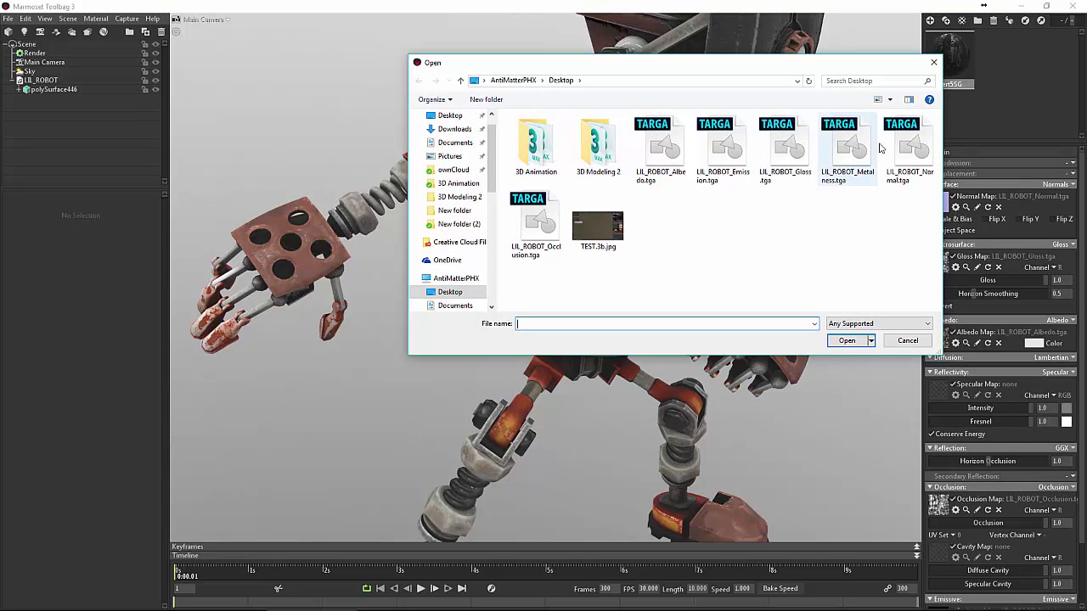
{"action": "left_click", "coordinate": [866, 151]}
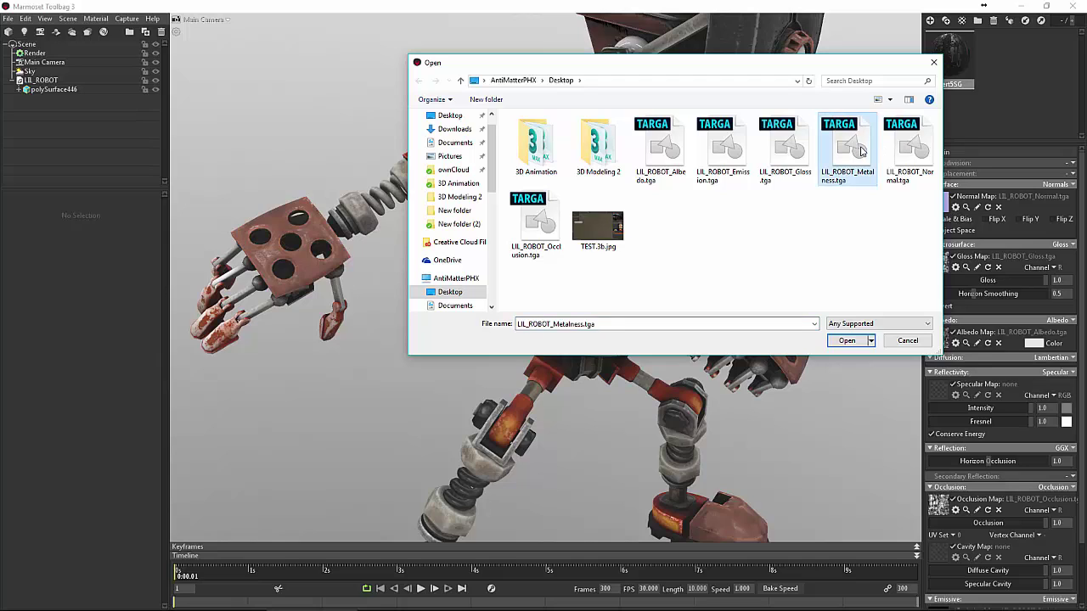
{"action": "double_click", "coordinate": [861, 151]}
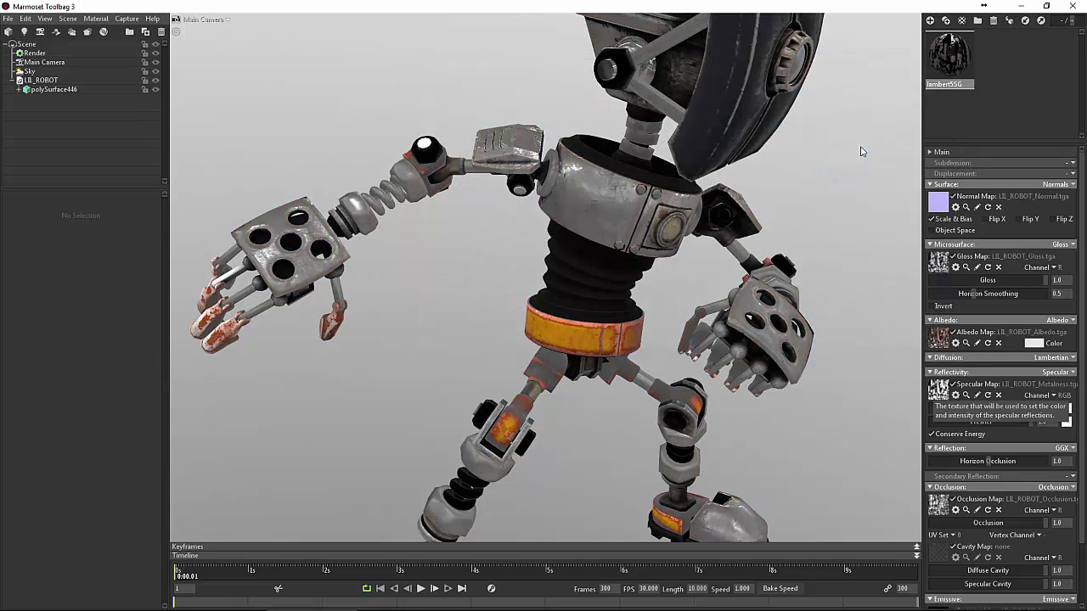
{"action": "left_click_drag", "start_coordinate": [827, 196], "coordinate": [779, 224], "text": "alt"}
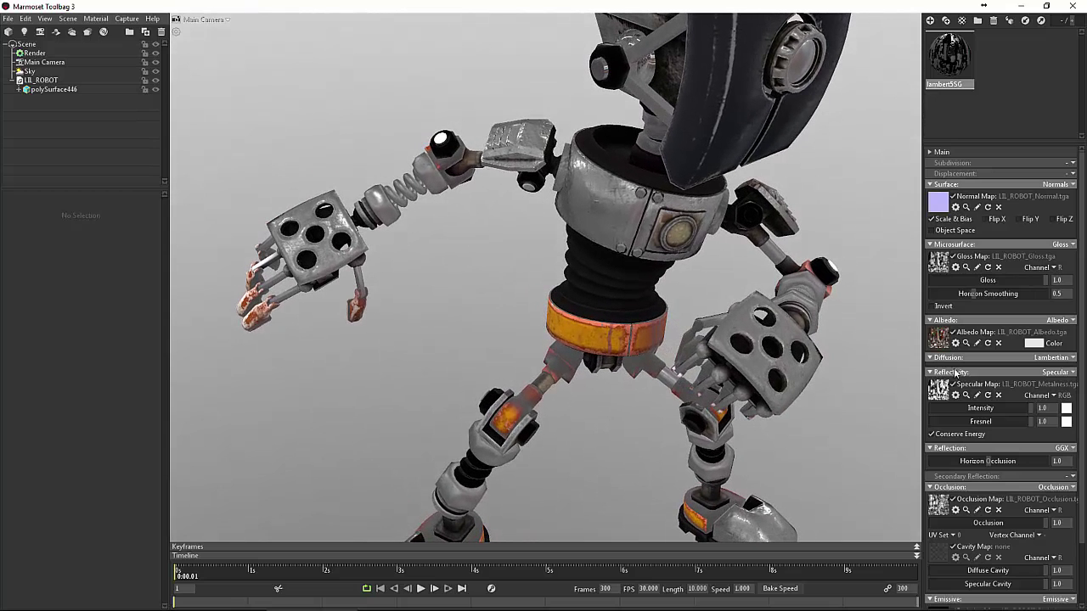
- Try the material's reflection model set to None and return it to GGX
{"action": "left_click", "coordinate": [1066, 448]}
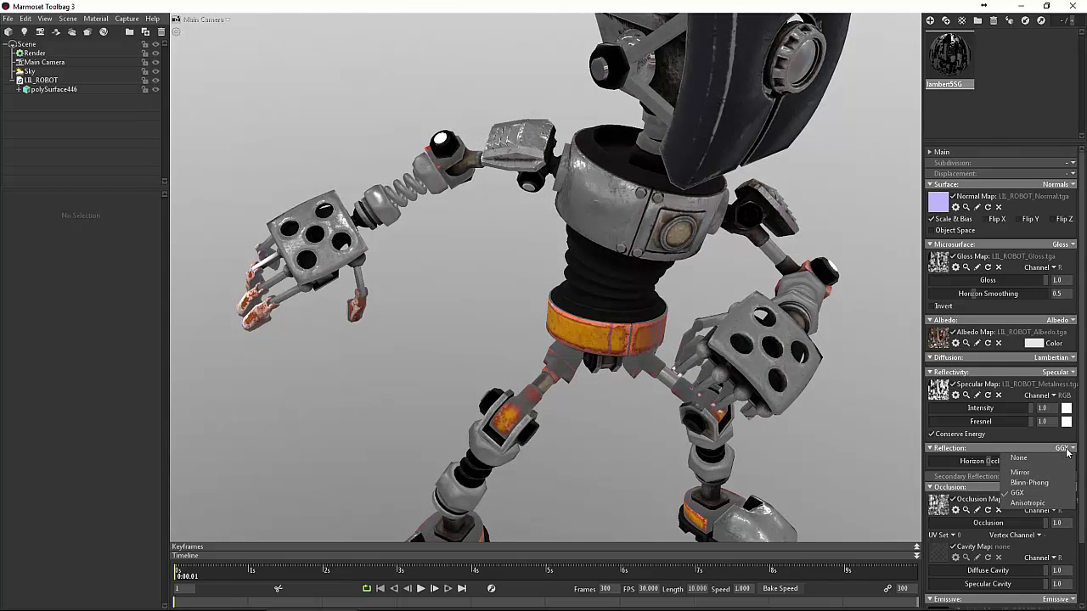
{"action": "left_click", "coordinate": [978, 449]}
{"action": "left_click", "coordinate": [979, 449]}
{"action": "left_click", "coordinate": [1069, 449]}
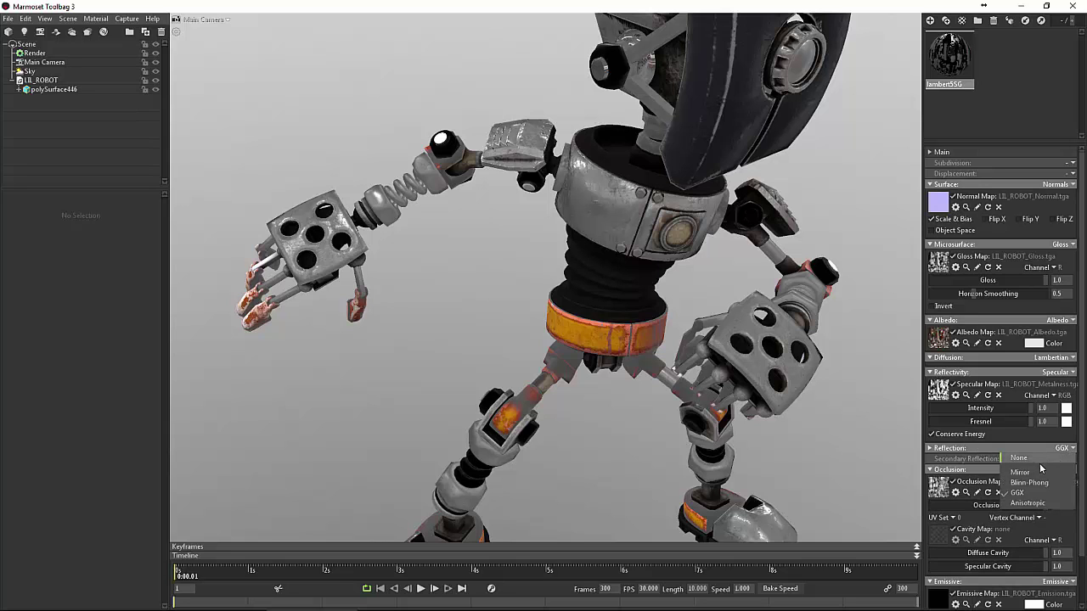
{"action": "left_click", "coordinate": [1021, 459]}
{"action": "left_click_drag", "start_coordinate": [900, 413], "coordinate": [913, 416]}
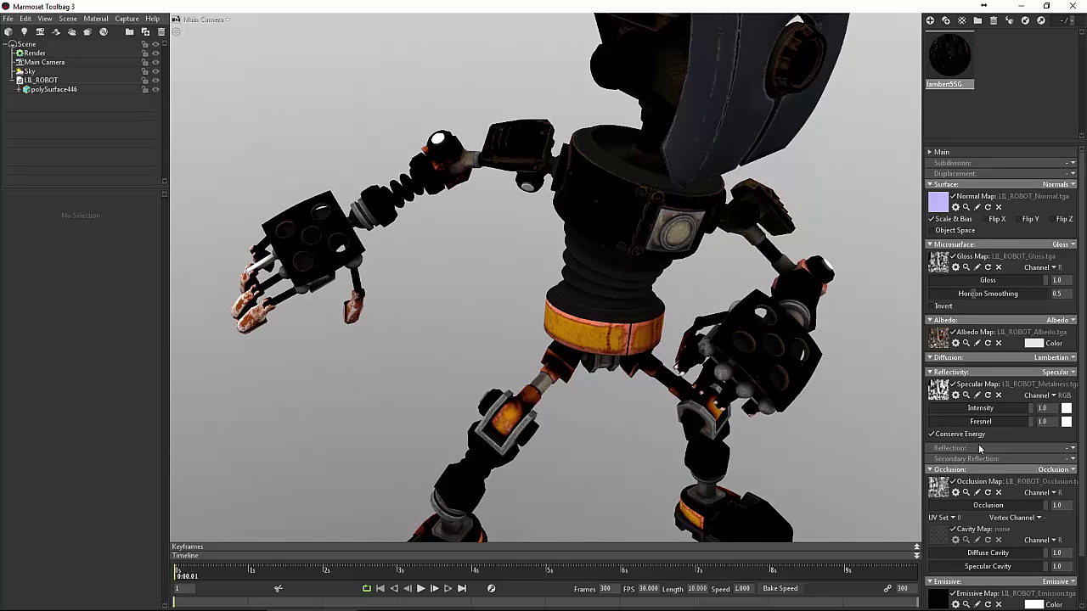
{"action": "left_click", "coordinate": [1072, 448]}
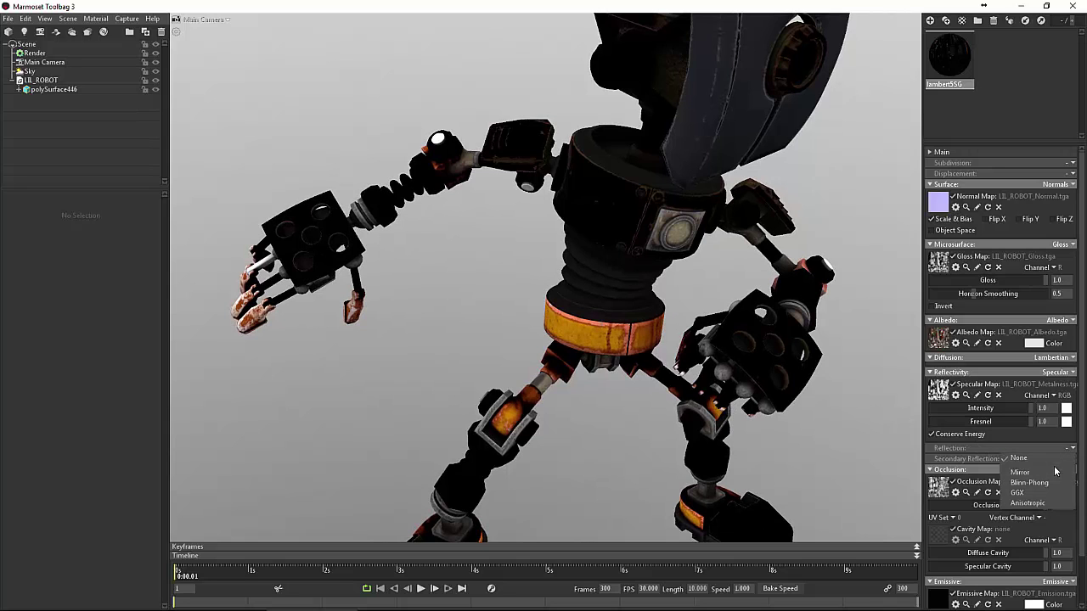
{"action": "left_click", "coordinate": [1053, 493]}
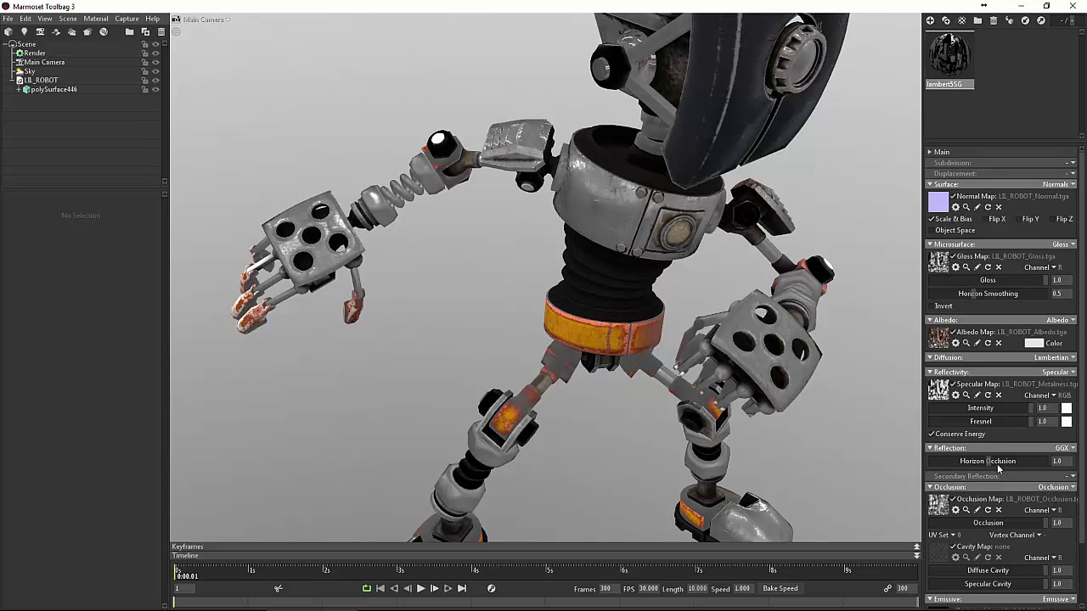
- Set the reflection's horizon occlusion to about 0.884 and switch the reflection model to Blinn-Phong
{"action": "mouse_move", "coordinate": [989, 463]}
{"action": "left_mouse_down"}
{"action": "mouse_move", "coordinate": [937, 463]}
{"action": "mouse_move", "coordinate": [984, 462]}
{"action": "left_mouse_up"}
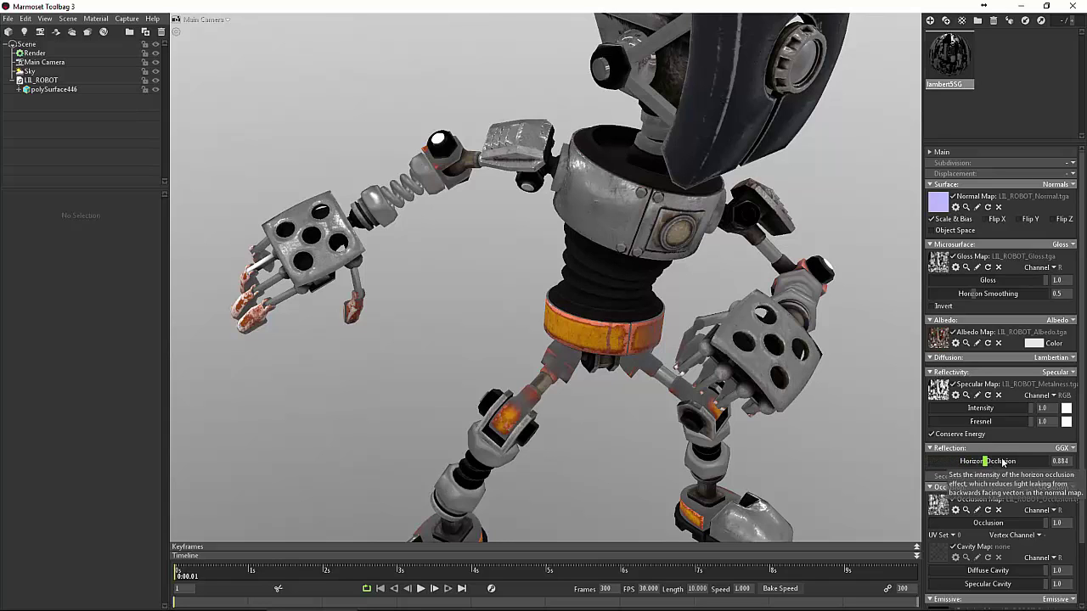
{"action": "left_click", "coordinate": [1061, 449]}
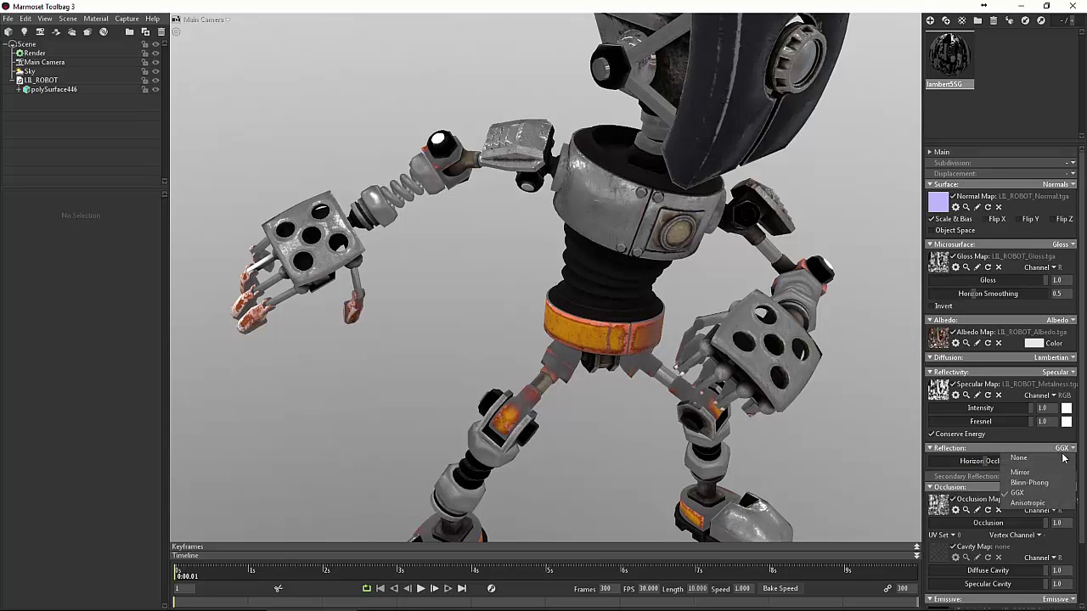
{"action": "left_click", "coordinate": [1028, 487]}
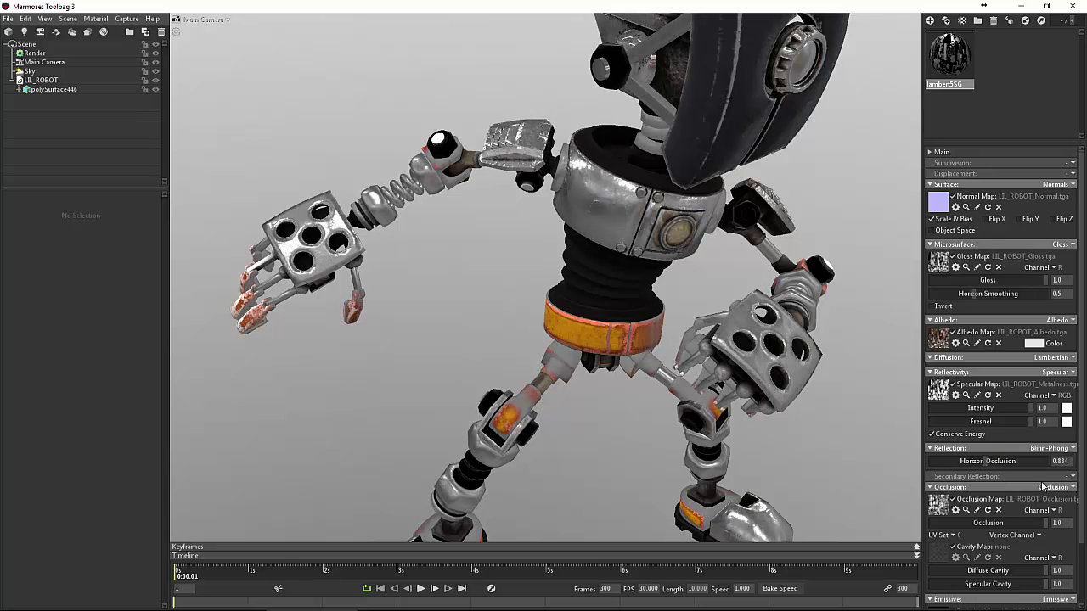
{"action": "left_click_drag", "start_coordinate": [903, 451], "coordinate": [872, 432]}
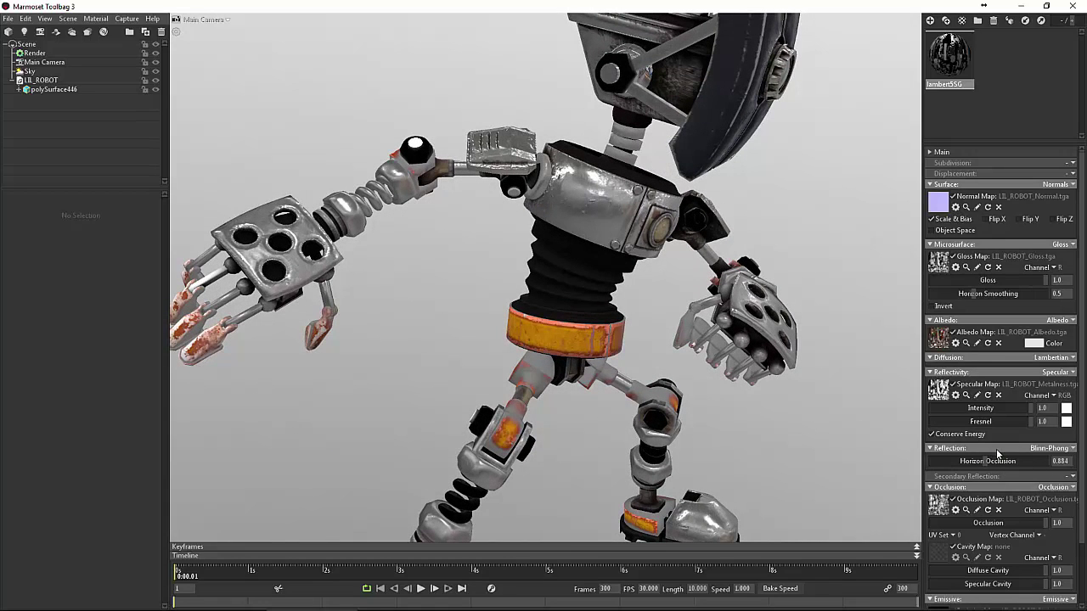
{"action": "left_click", "coordinate": [982, 489]}
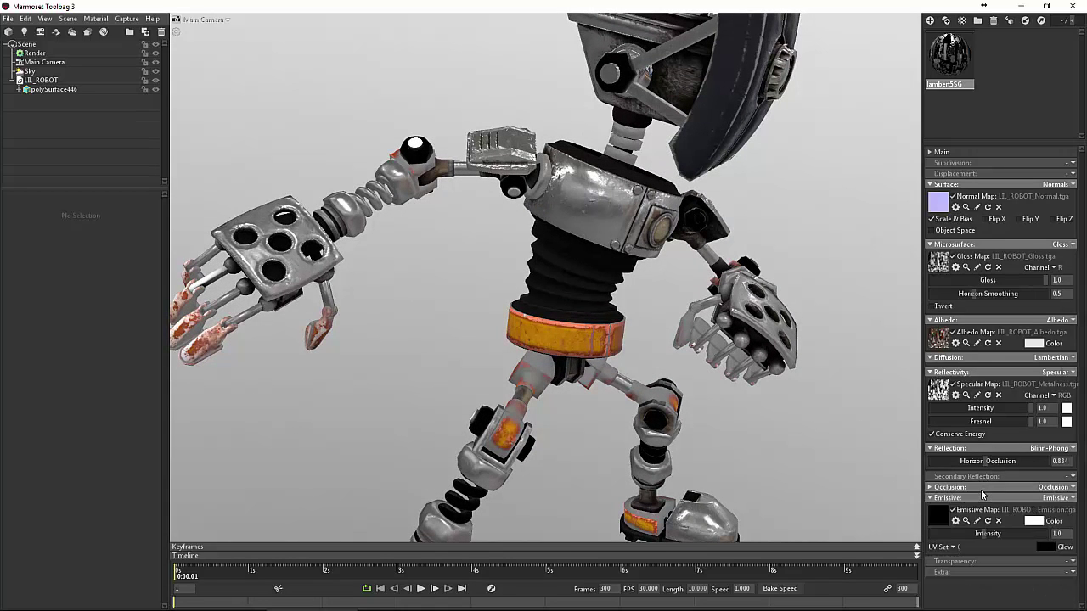
{"action": "left_click", "coordinate": [982, 490]}
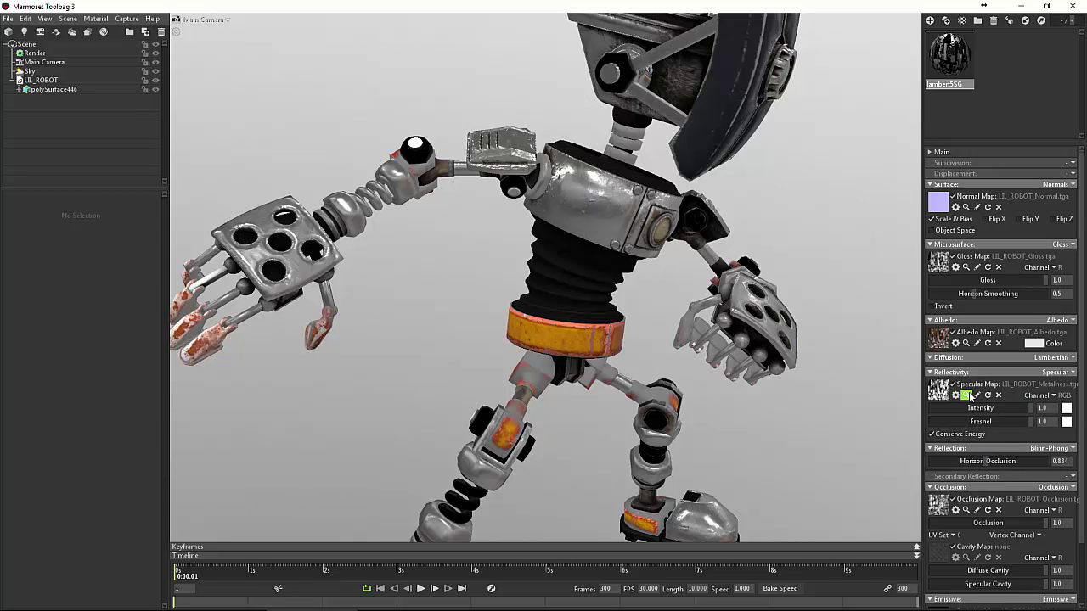
- Clear the specular map from the material's reflectivity settings
{"action": "left_click", "coordinate": [937, 389]}
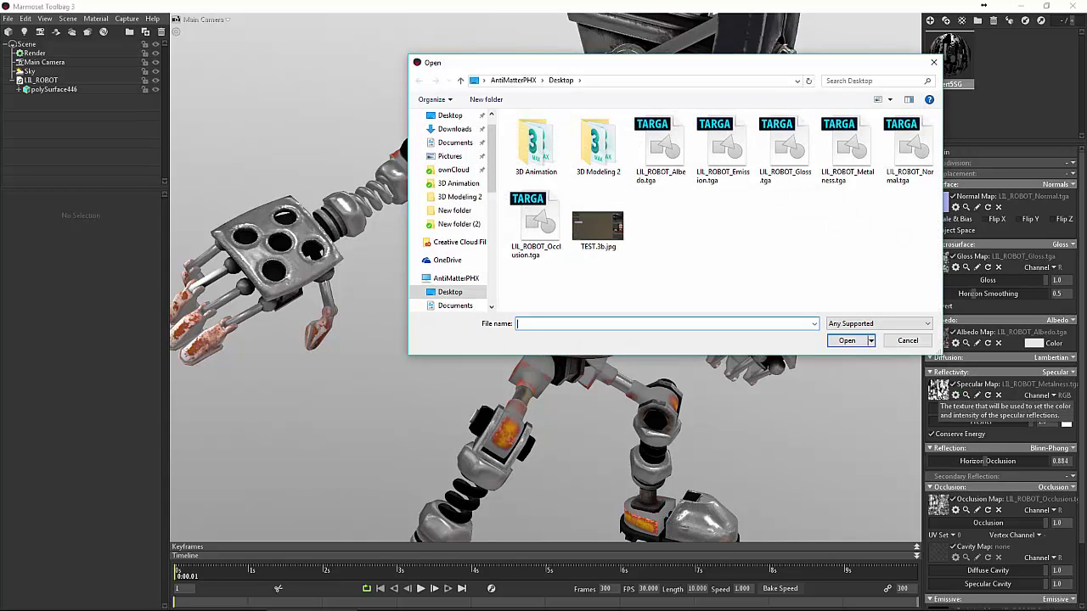
{"action": "left_click", "coordinate": [908, 342]}
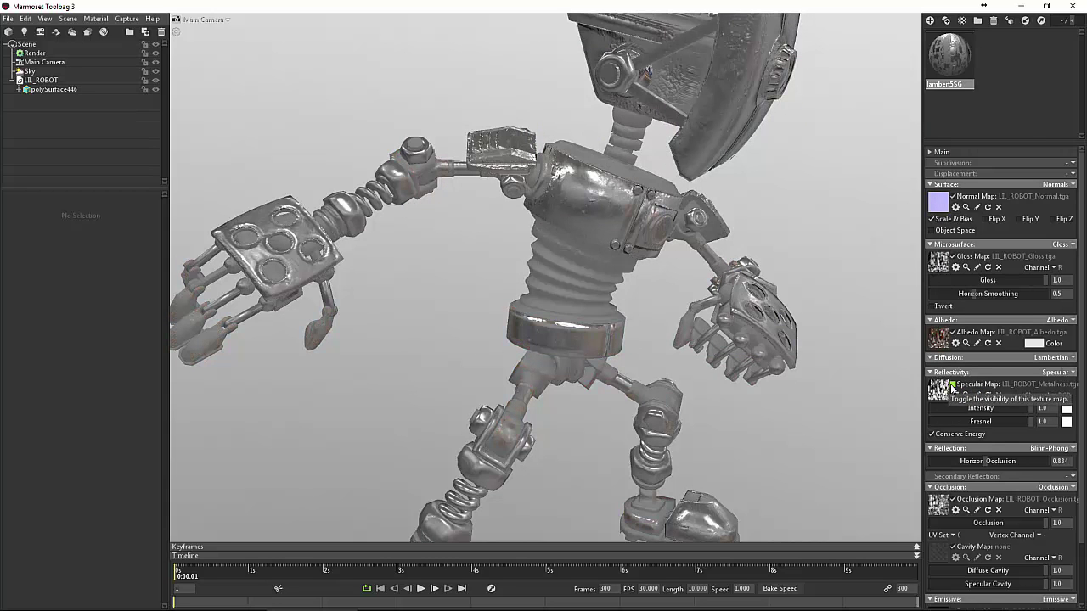
{"action": "left_click", "coordinate": [998, 394]}
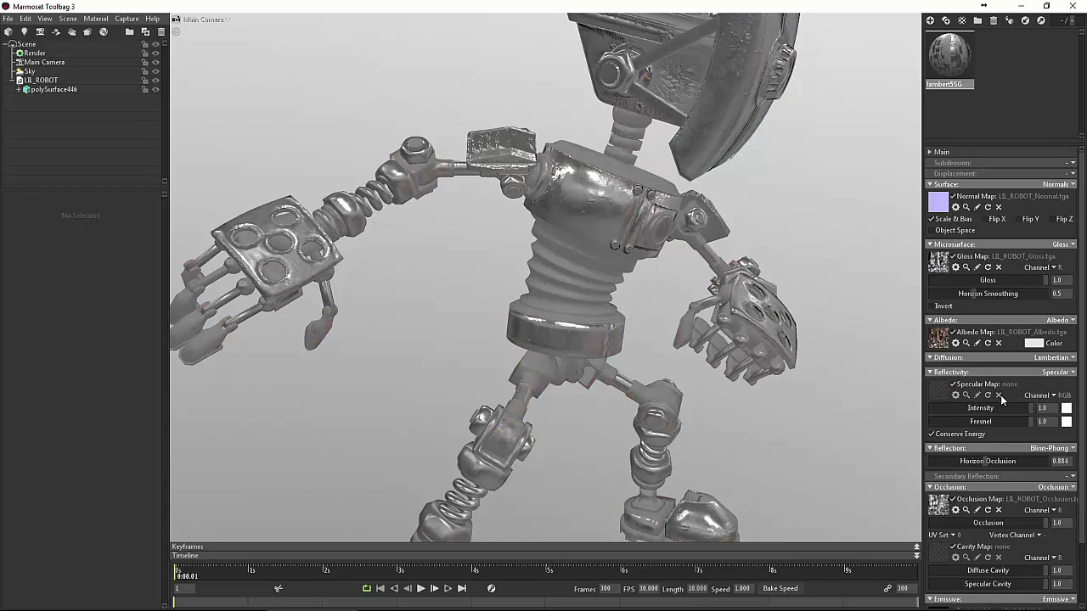
{"action": "left_click_drag", "start_coordinate": [861, 398], "coordinate": [727, 370]}
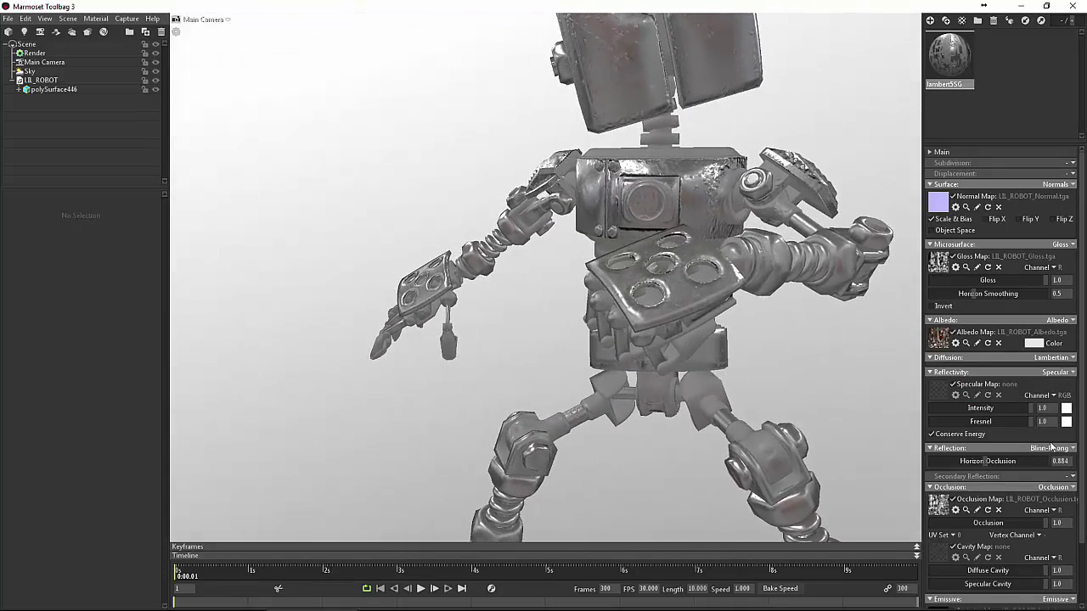
- Switch the material's reflectivity model to Metalness and load LIL_ROBOT_Metalness.tga as its metalness map
{"action": "left_click", "coordinate": [1061, 448]}
{"action": "left_click", "coordinate": [1070, 447]}
{"action": "left_click", "coordinate": [1060, 373]}
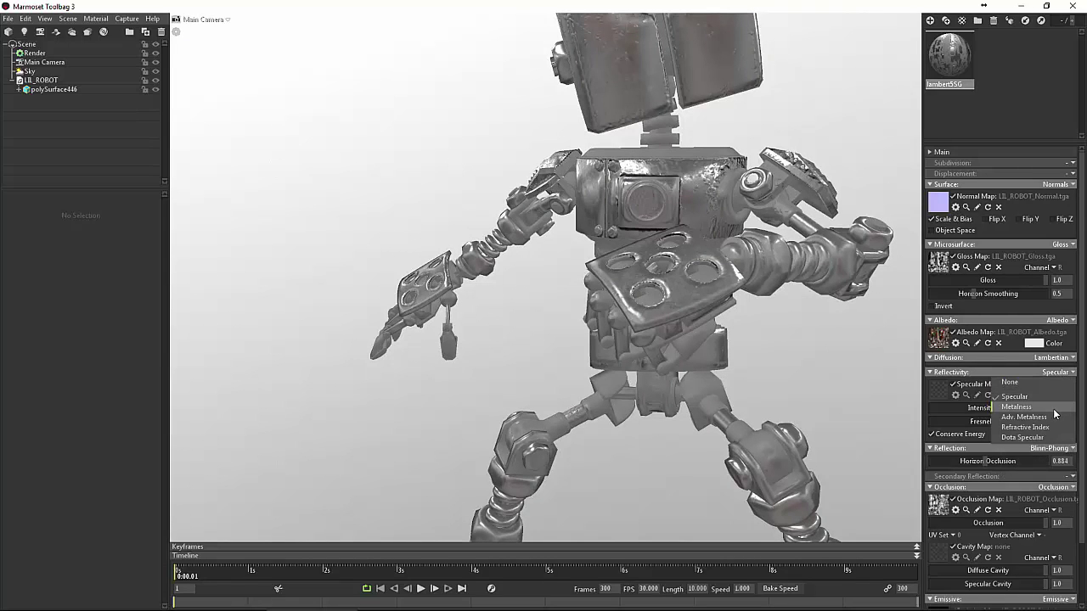
{"action": "key", "text": "Return"}
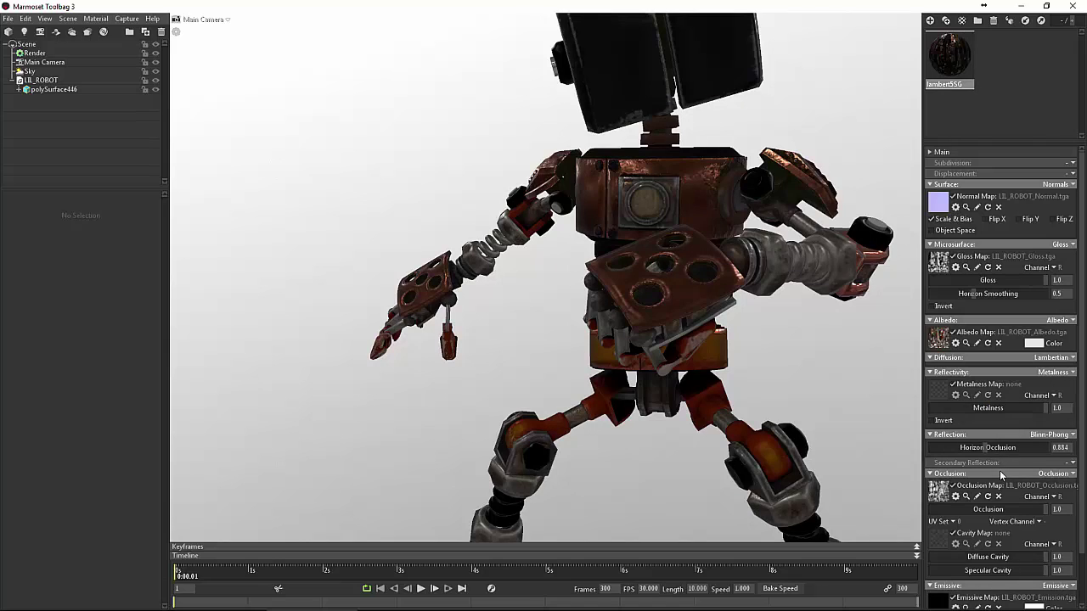
{"action": "left_click", "coordinate": [935, 393]}
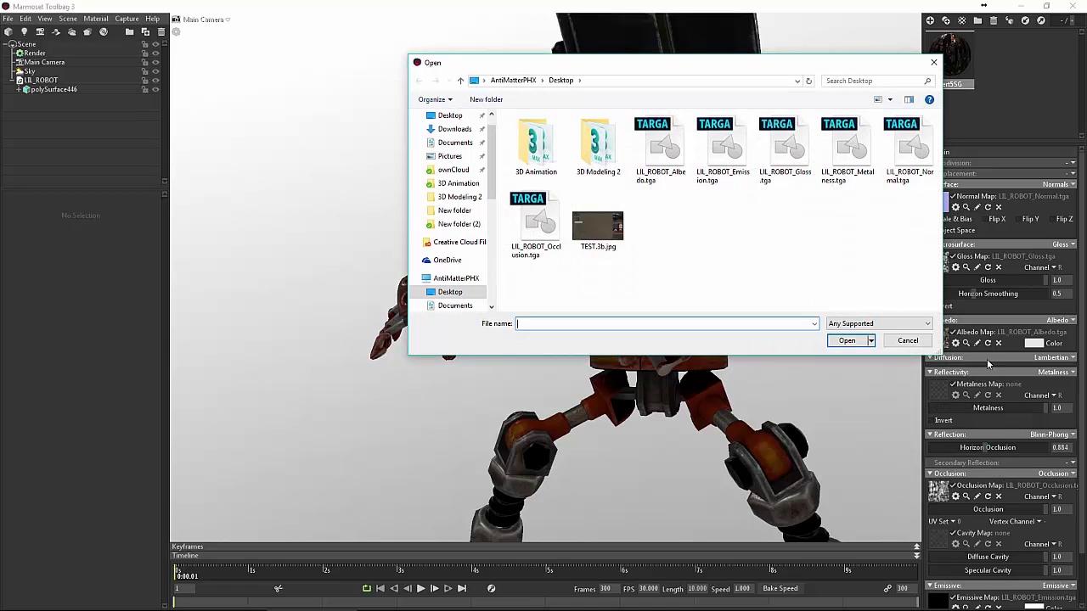
{"action": "double_click", "coordinate": [855, 158]}
{"action": "left_click_drag", "start_coordinate": [758, 324], "coordinate": [917, 357]}
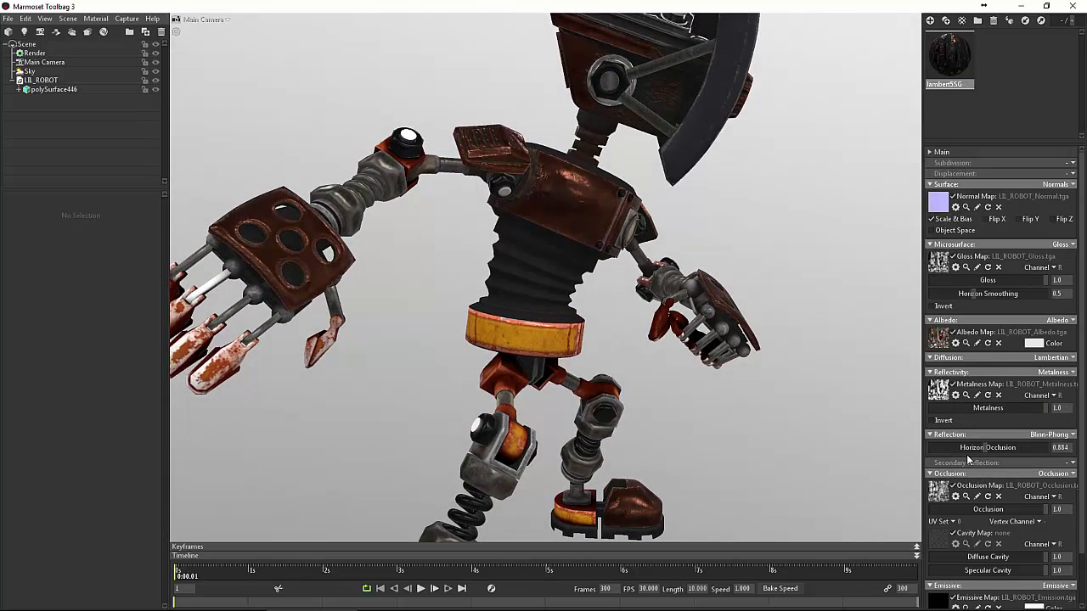
- Set the reflection's horizon occlusion to about 1.101, and try the gloss map inverted before restoring it
{"action": "mouse_move", "coordinate": [985, 449]}
{"action": "left_mouse_down"}
{"action": "mouse_move", "coordinate": [1046, 447]}
{"action": "mouse_move", "coordinate": [893, 445]}
{"action": "mouse_move", "coordinate": [1041, 455]}
{"action": "mouse_move", "coordinate": [972, 448]}
{"action": "mouse_move", "coordinate": [991, 448]}
{"action": "left_mouse_up"}
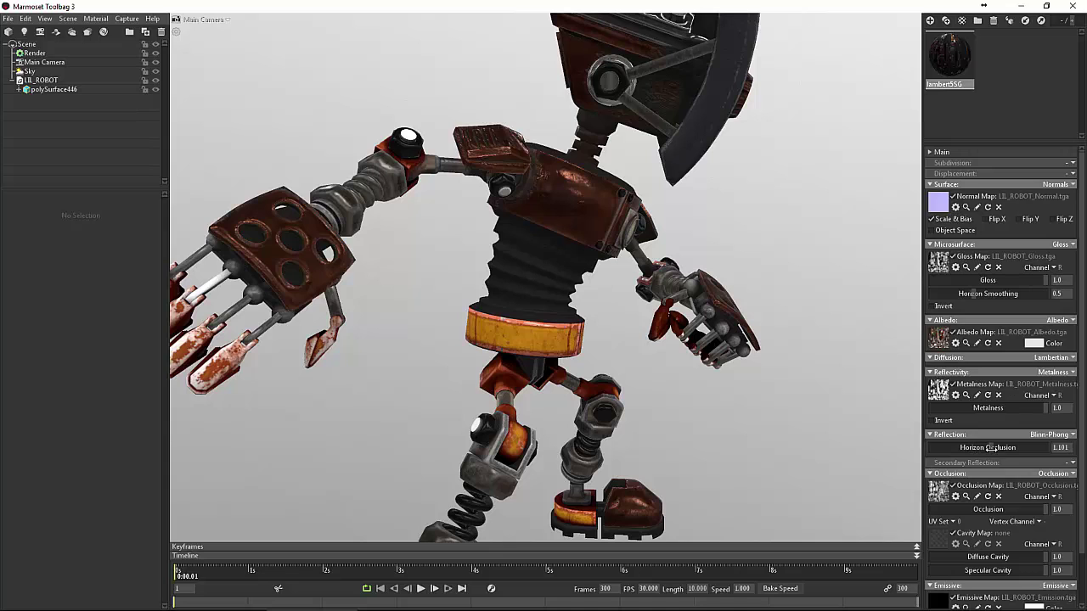
{"action": "left_click", "coordinate": [932, 307]}
{"action": "left_click_drag", "start_coordinate": [713, 431], "coordinate": [586, 416]}
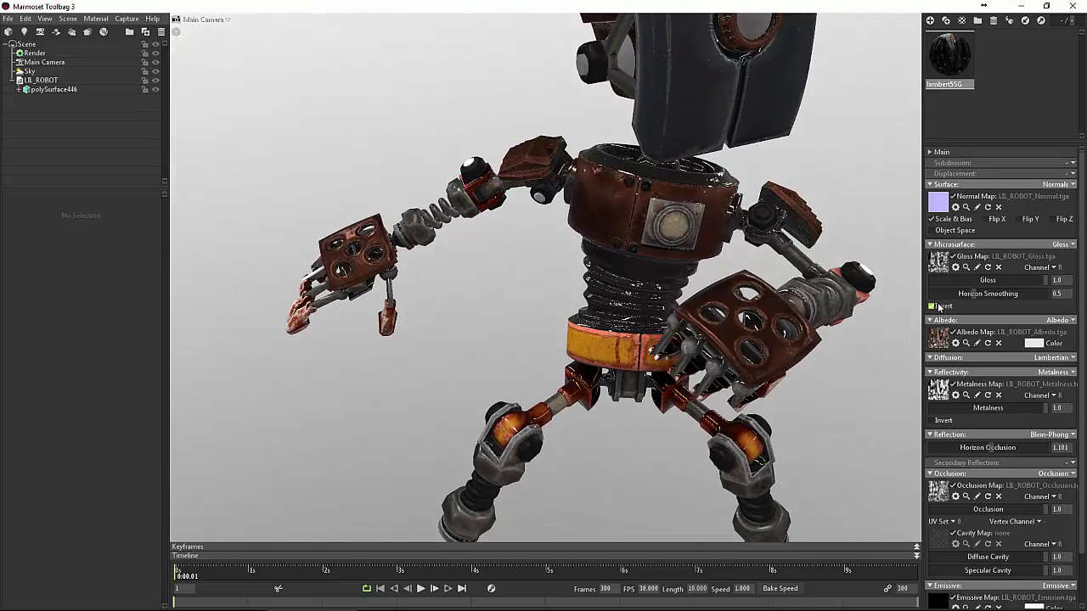
{"action": "left_click", "coordinate": [932, 307]}
- Set the microsurface horizon smoothing to about 0.645 and check the whole robot
{"action": "left_click_drag", "start_coordinate": [1003, 281], "coordinate": [1076, 293]}
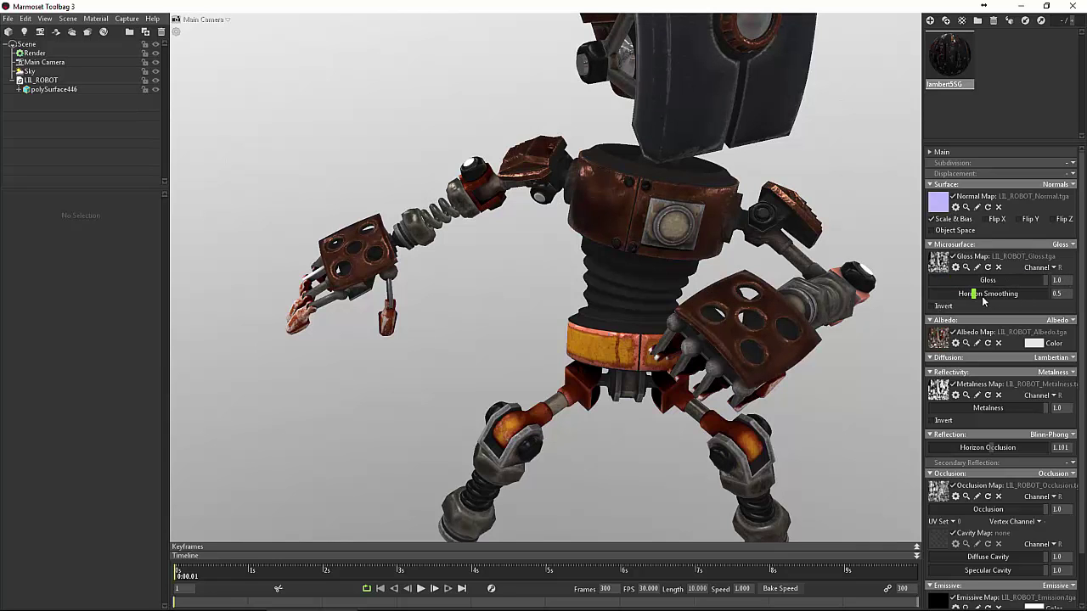
{"action": "mouse_move", "coordinate": [984, 298]}
{"action": "left_mouse_down"}
{"action": "mouse_move", "coordinate": [1027, 296]}
{"action": "mouse_move", "coordinate": [952, 294]}
{"action": "mouse_move", "coordinate": [991, 300]}
{"action": "left_mouse_up"}
{"action": "left_click_drag", "start_coordinate": [709, 310], "coordinate": [745, 298]}
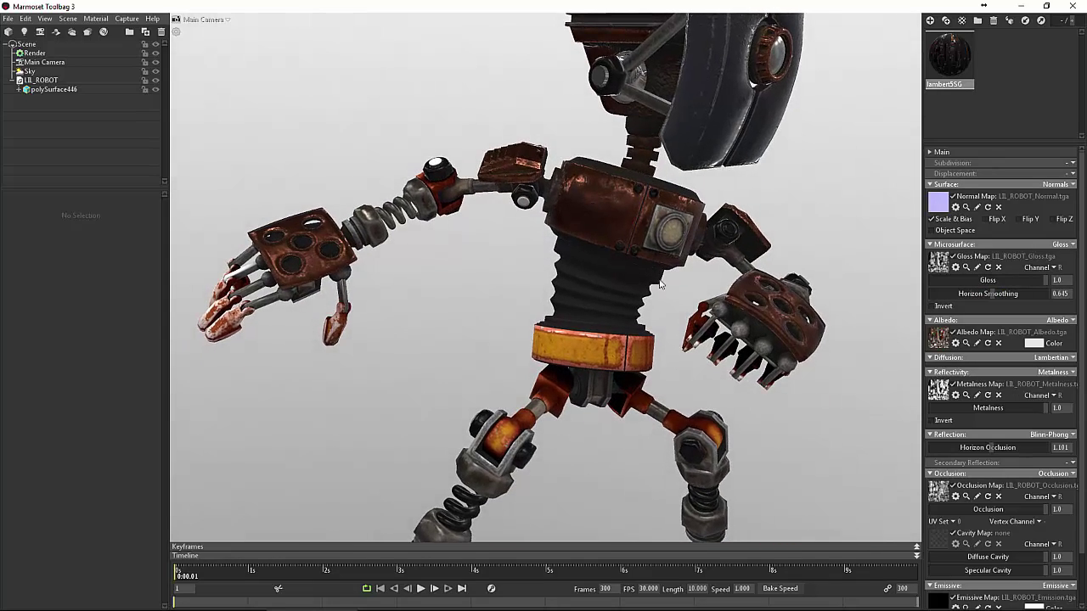
{"action": "scroll", "coordinate": [648, 299], "scroll_direction": "down", "scroll_amount": 3}
{"action": "scroll", "coordinate": [544, 327], "scroll_direction": "up", "scroll_amount": 5}
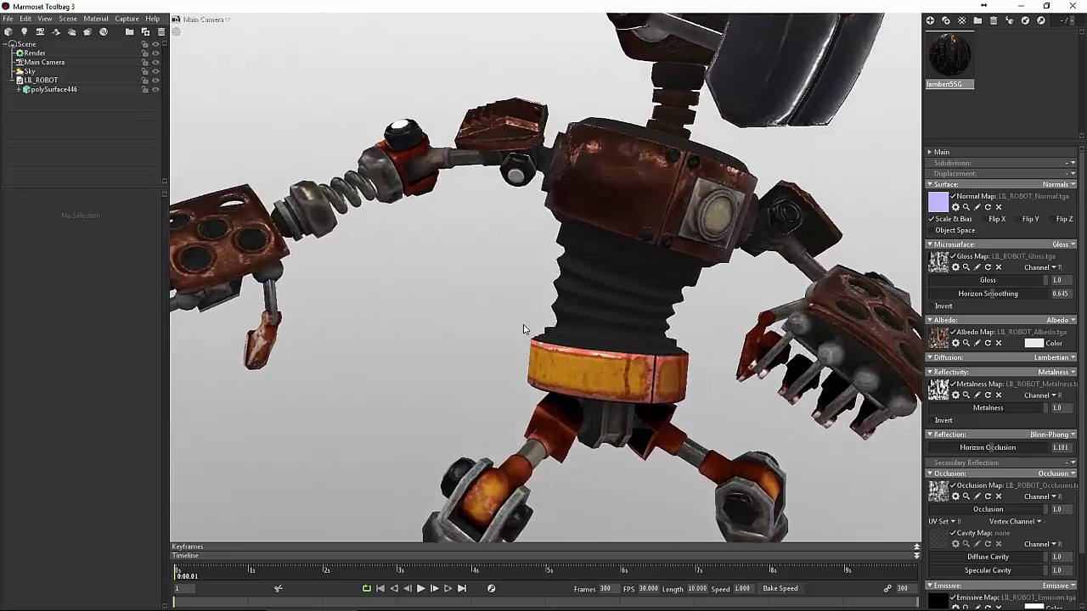
{"action": "scroll", "coordinate": [523, 330], "scroll_direction": "down", "scroll_amount": 7}
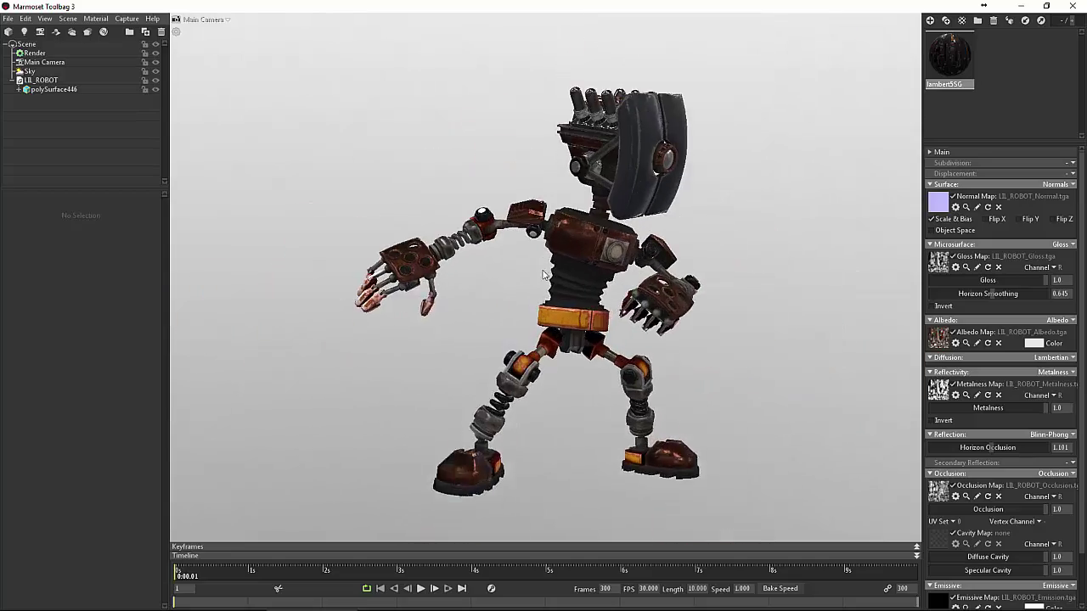
{"action": "scroll", "coordinate": [523, 330], "scroll_direction": "up", "scroll_amount": 2}
{"action": "left_click_drag", "start_coordinate": [526, 301], "coordinate": [467, 344]}
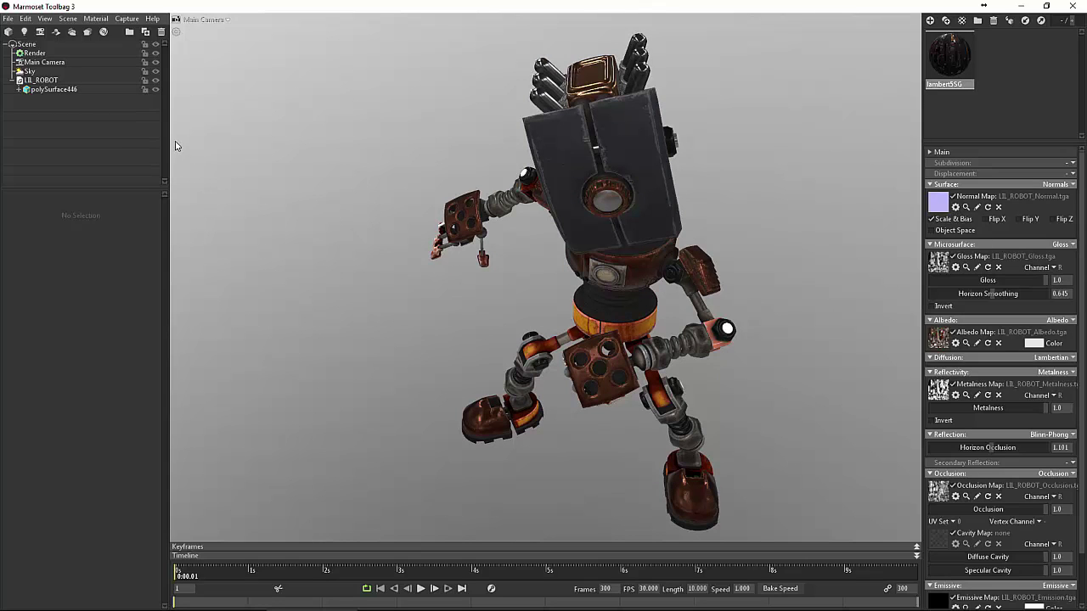
- Enable Ambient Occlusion in the scene's render settings and set the occlusion strength to about 14.01
{"action": "left_click", "coordinate": [53, 54]}
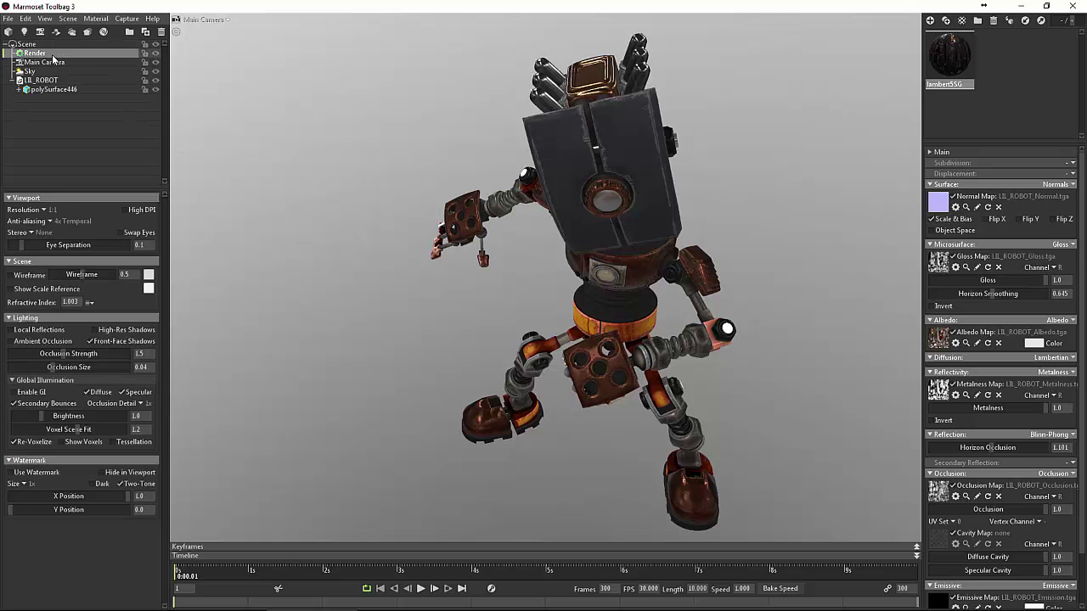
{"action": "left_click", "coordinate": [125, 210]}
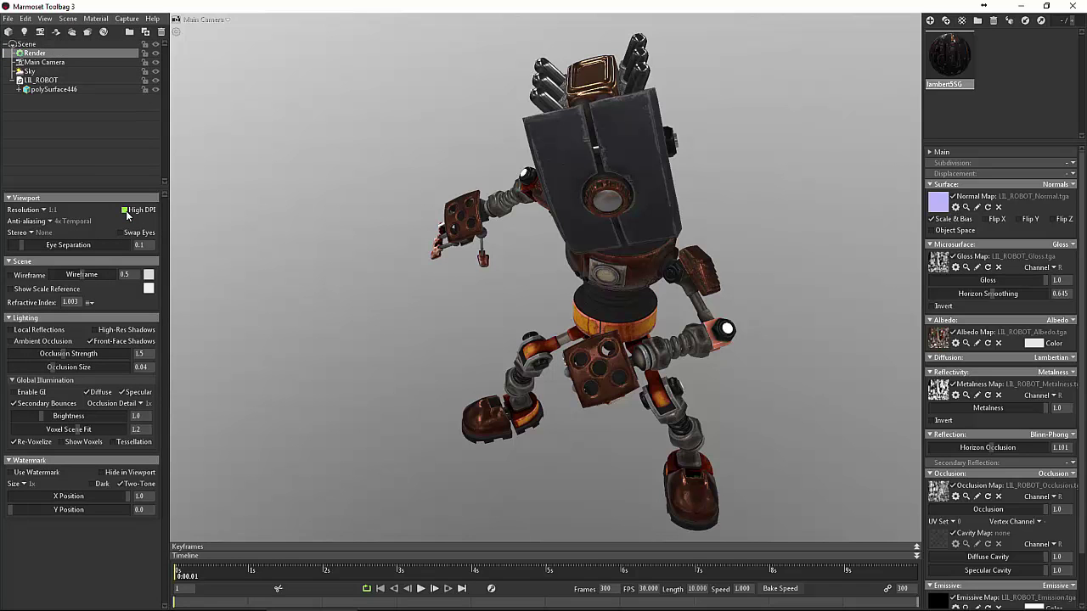
{"action": "left_click_drag", "start_coordinate": [439, 294], "coordinate": [426, 276]}
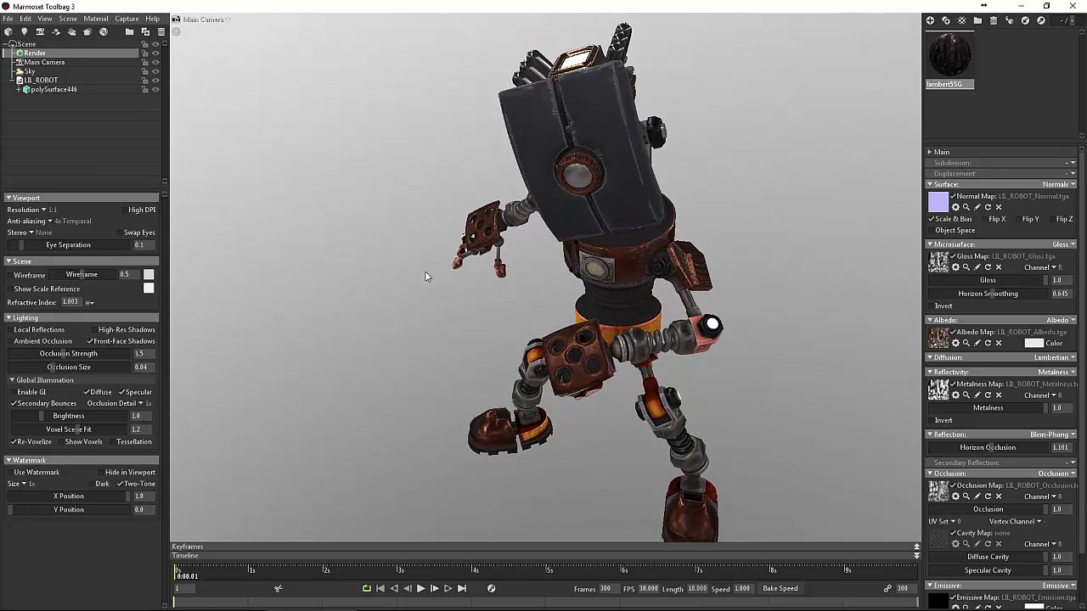
{"action": "left_click", "coordinate": [32, 342]}
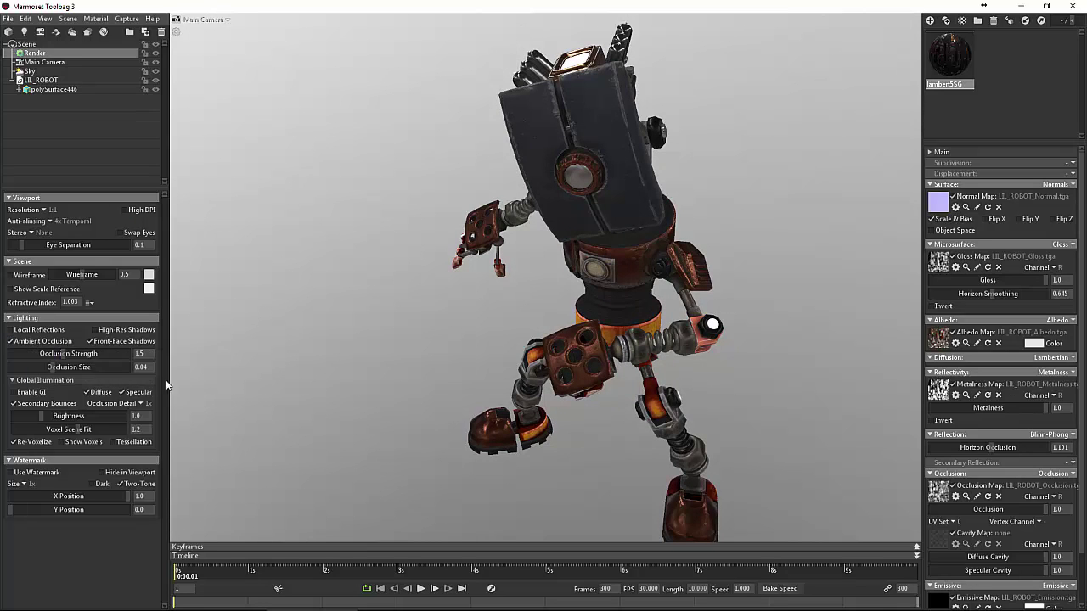
{"action": "mouse_move", "coordinate": [68, 355]}
{"action": "left_mouse_down"}
{"action": "mouse_move", "coordinate": [49, 355]}
{"action": "mouse_move", "coordinate": [123, 365]}
{"action": "left_mouse_up"}
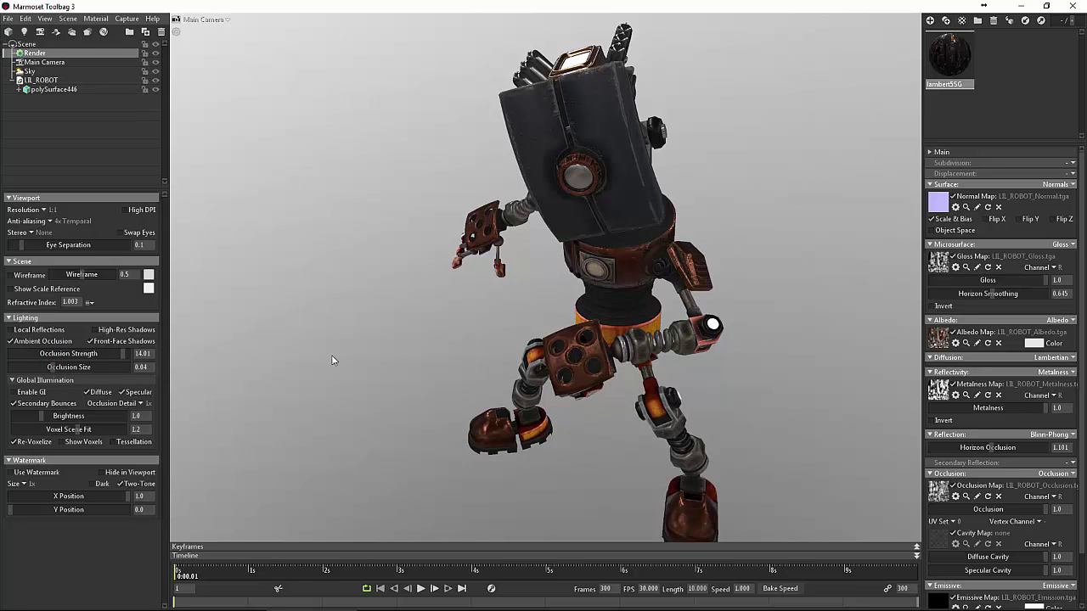
{"action": "mouse_move", "coordinate": [360, 353]}
{"action": "left_mouse_down"}
{"action": "mouse_move", "coordinate": [381, 351]}
{"action": "mouse_move", "coordinate": [303, 303]}
{"action": "mouse_move", "coordinate": [402, 306]}
{"action": "left_mouse_up"}
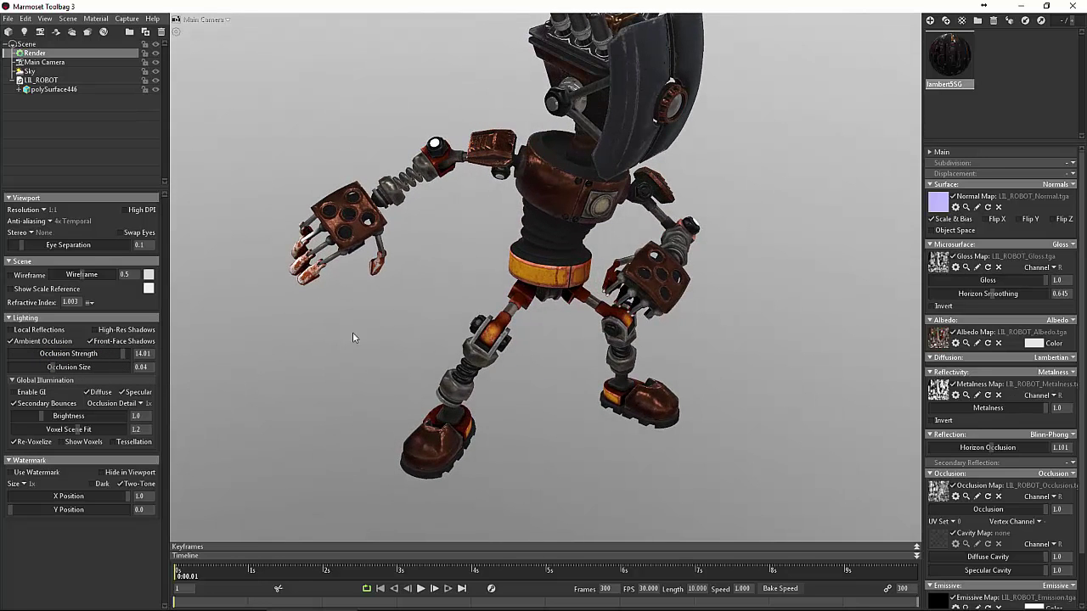
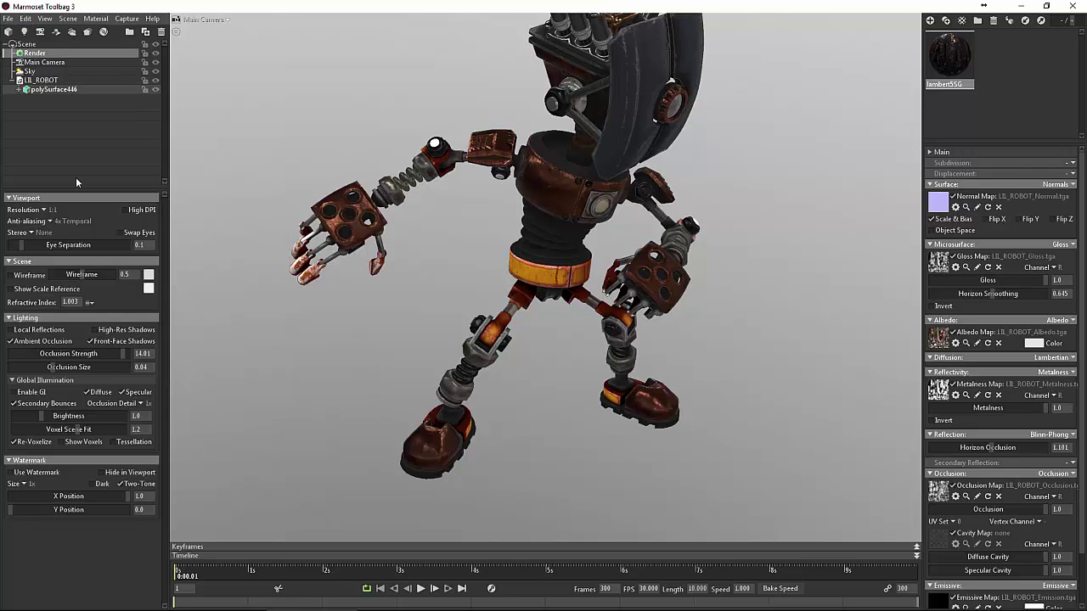
{"action": "left_click", "coordinate": [489, 370]}
{"action": "left_click_drag", "start_coordinate": [429, 368], "coordinate": [346, 345]}
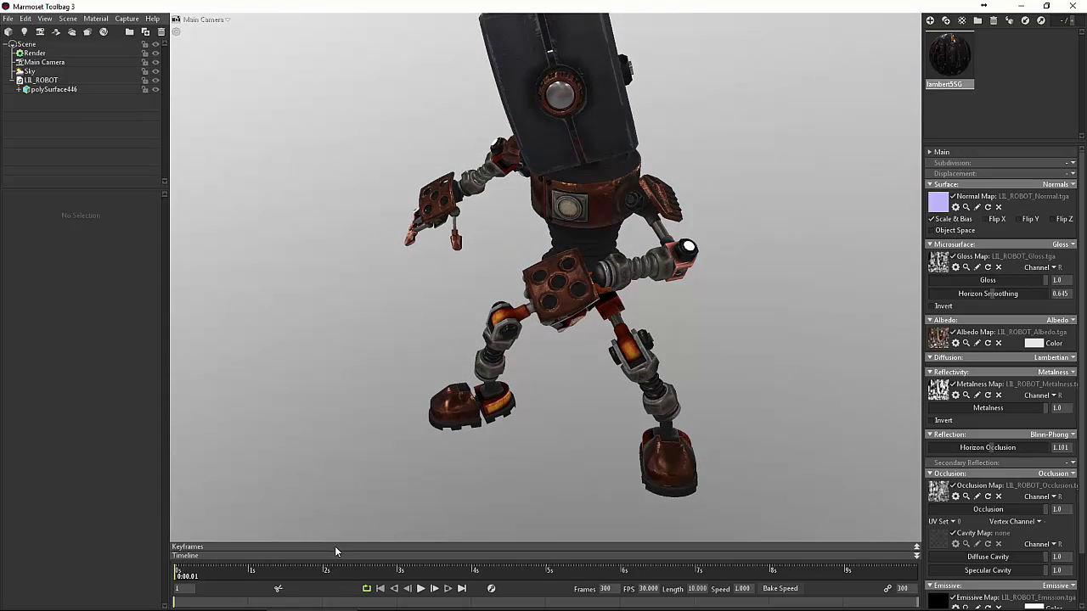
{"action": "left_click", "coordinate": [335, 545]}
{"action": "left_click", "coordinate": [271, 401]}
{"action": "left_click", "coordinate": [116, 19]}
{"action": "mouse_move", "coordinate": [98, 23]}
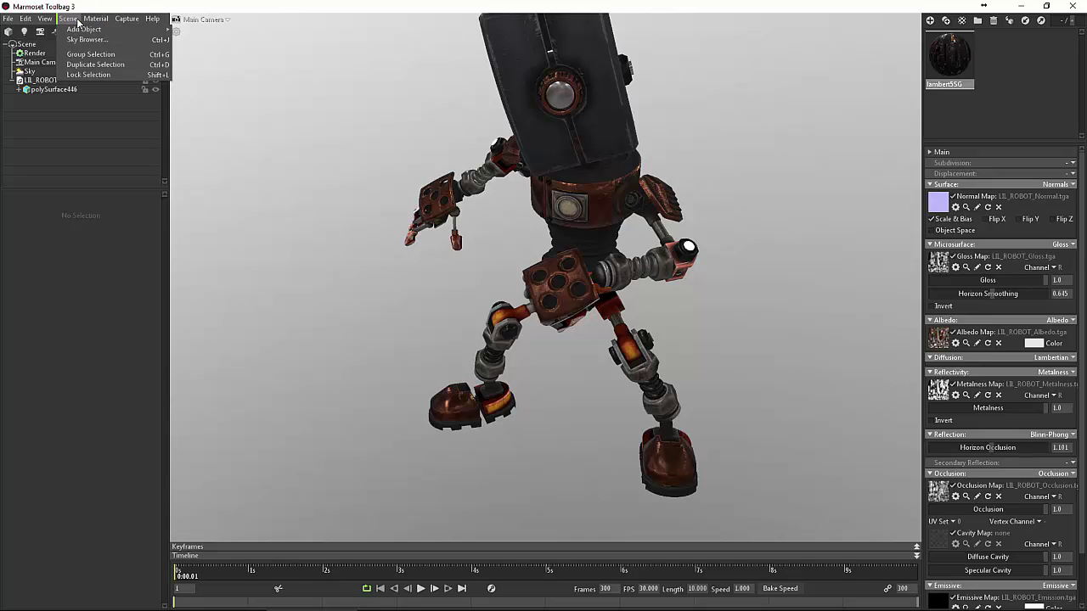
{"action": "mouse_move", "coordinate": [40, 22]}
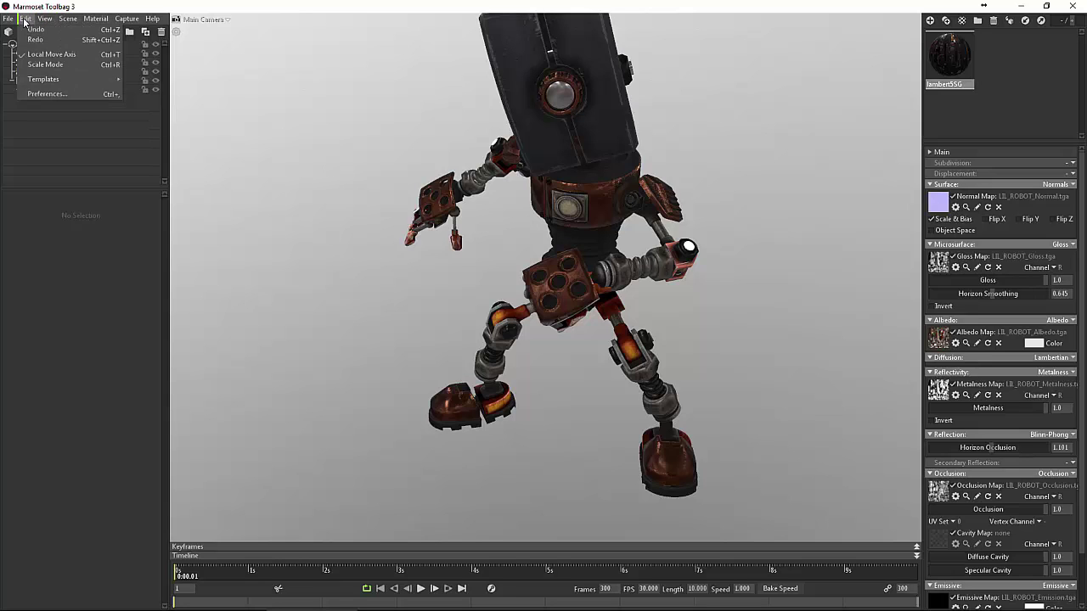
{"action": "left_click", "coordinate": [154, 166]}
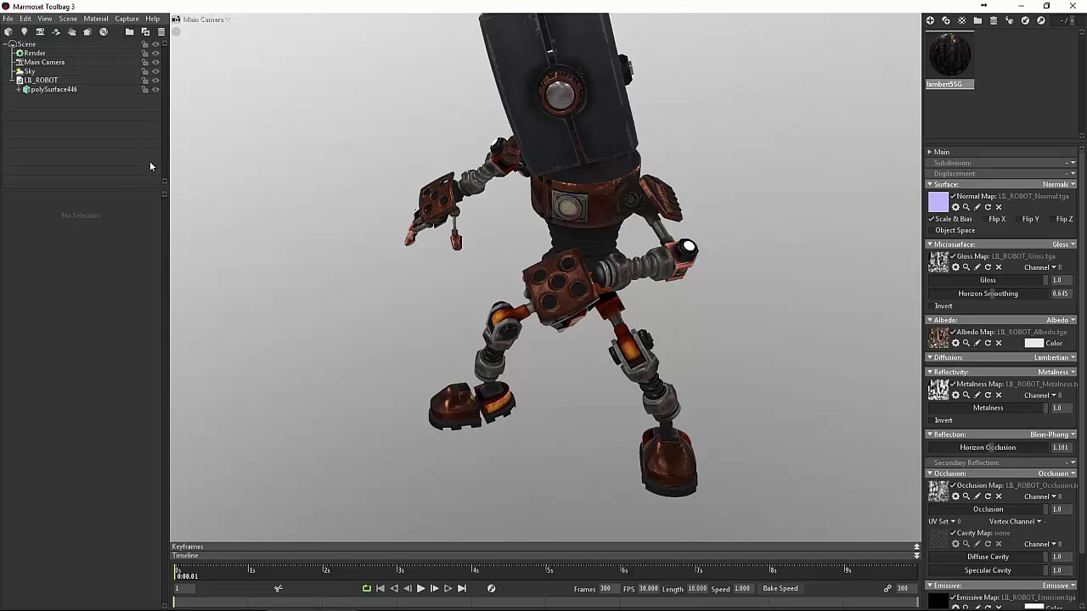
- Enable Depth of Field on the main camera with focus distance about 281.8, near blur about 4.438 and far blur about 4.318
{"action": "left_click", "coordinate": [56, 64]}
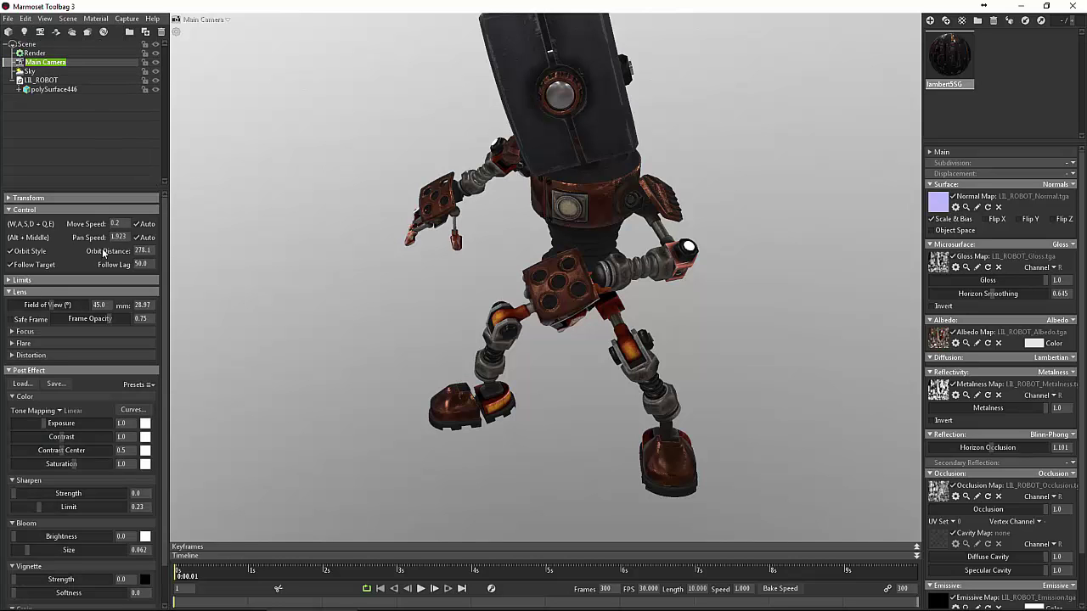
{"action": "left_click", "coordinate": [25, 332]}
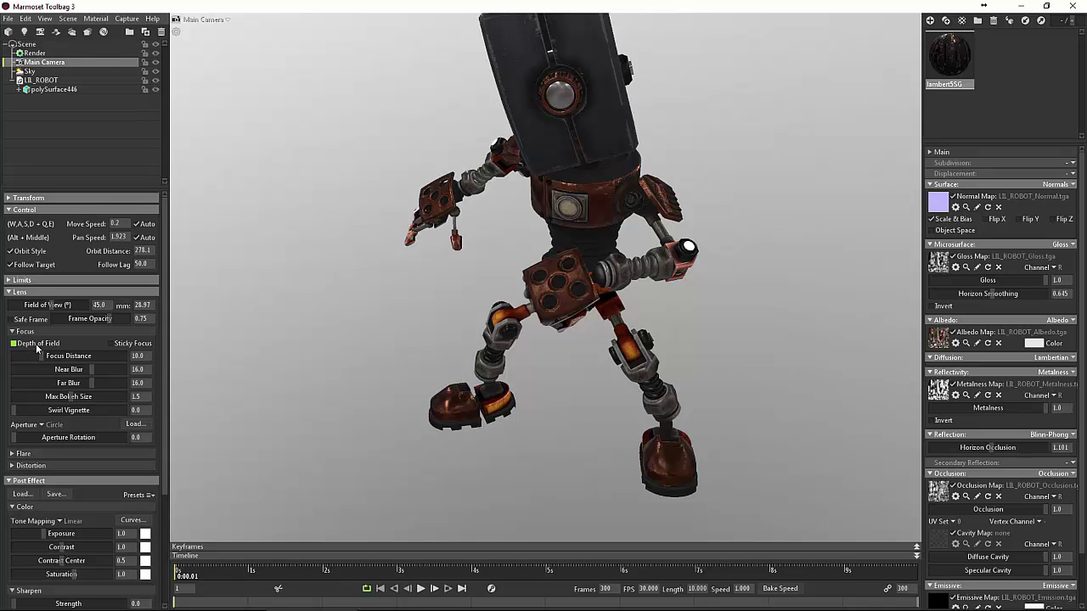
{"action": "left_click", "coordinate": [14, 343]}
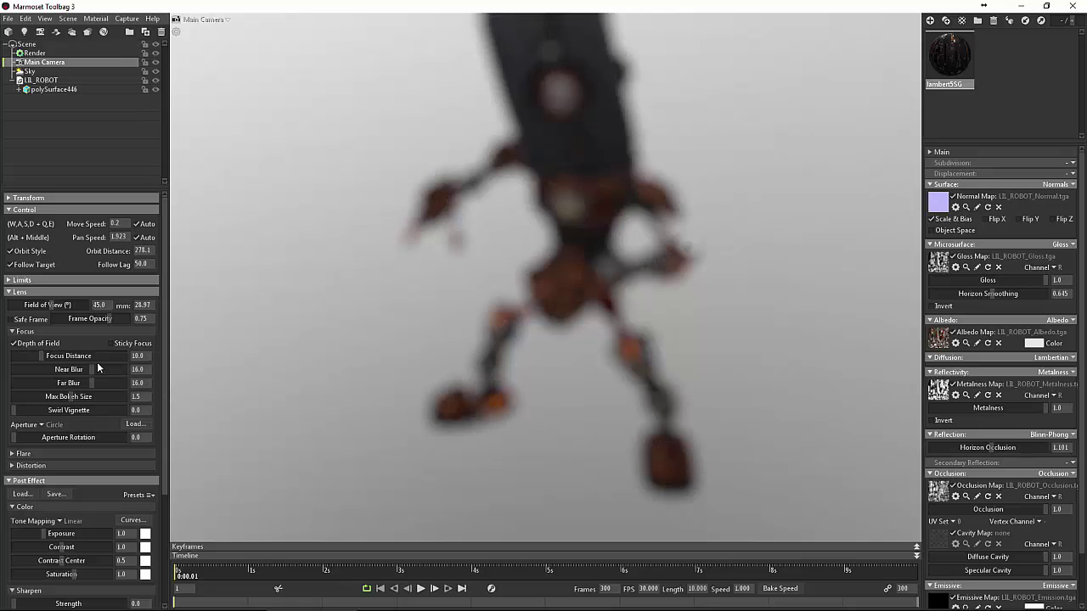
{"action": "mouse_move", "coordinate": [42, 362]}
{"action": "left_mouse_down"}
{"action": "mouse_move", "coordinate": [80, 357]}
{"action": "mouse_move", "coordinate": [63, 357]}
{"action": "mouse_move", "coordinate": [68, 370]}
{"action": "mouse_move", "coordinate": [90, 370]}
{"action": "mouse_move", "coordinate": [50, 383]}
{"action": "mouse_move", "coordinate": [67, 383]}
{"action": "mouse_move", "coordinate": [53, 383]}
{"action": "mouse_move", "coordinate": [67, 356]}
{"action": "mouse_move", "coordinate": [89, 369]}
{"action": "mouse_move", "coordinate": [55, 369]}
{"action": "left_mouse_up"}
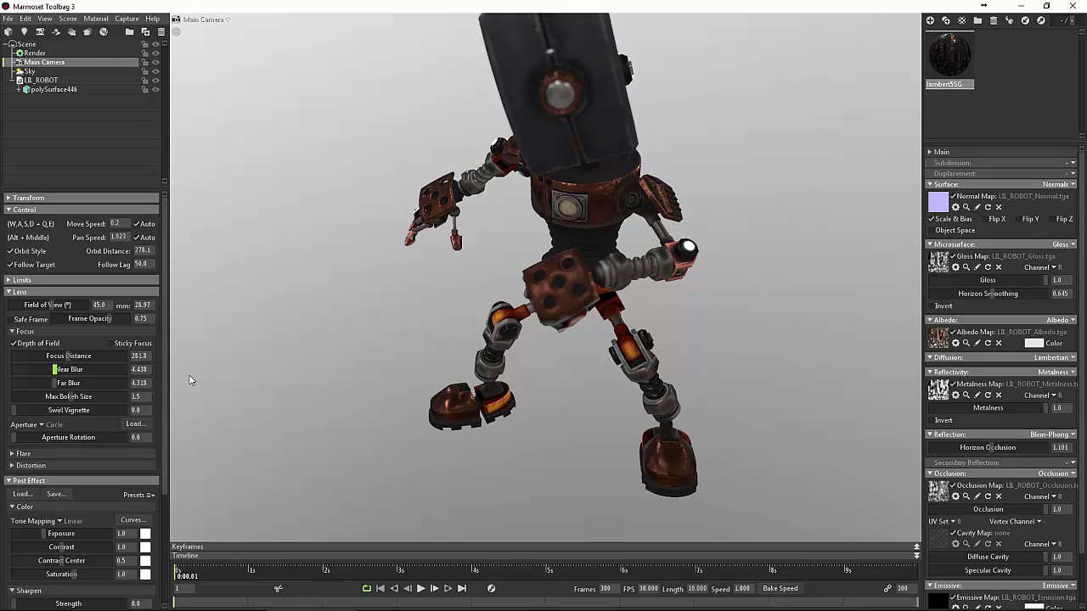
{"action": "left_click_drag", "start_coordinate": [476, 365], "coordinate": [509, 303], "text": "alt"}
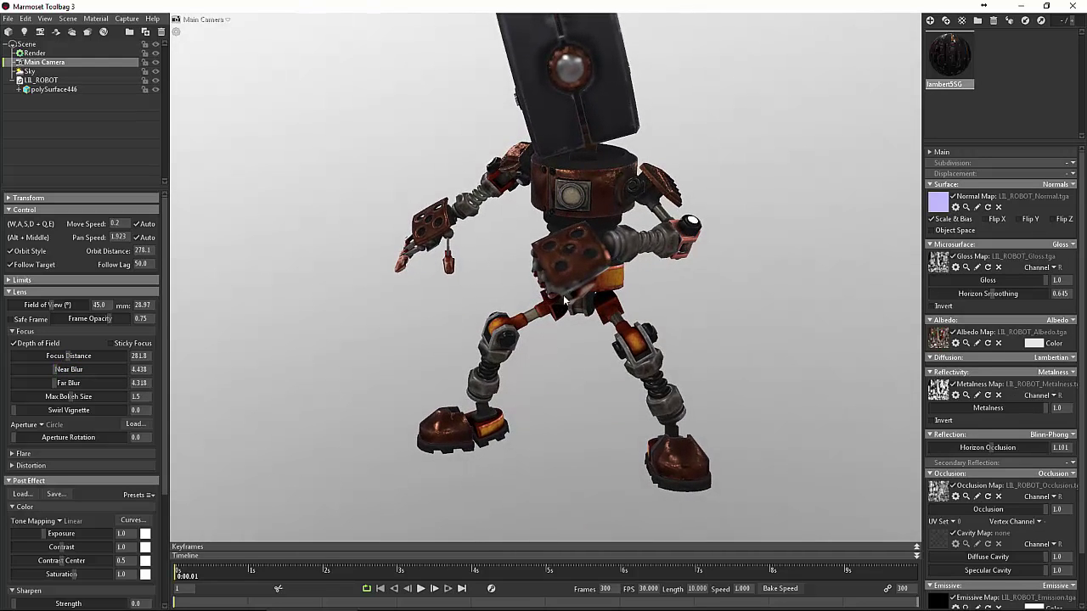
{"action": "right_click_drag", "start_coordinate": [514, 304], "coordinate": [545, 315], "text": "alt"}
{"action": "left_click_drag", "start_coordinate": [546, 315], "coordinate": [507, 353]}
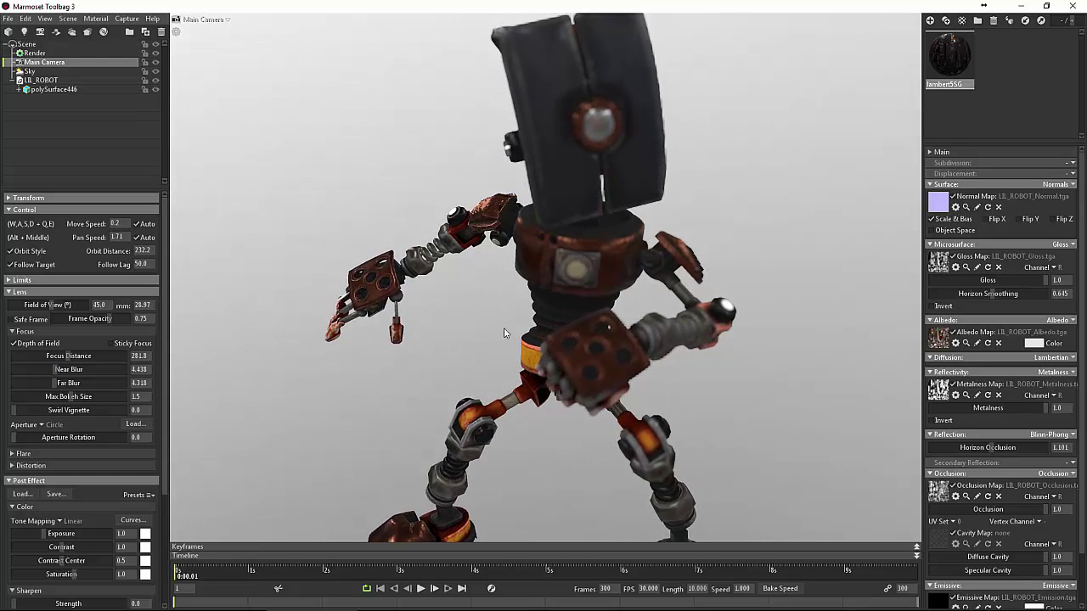
- Add a child light just right of the sky image's centre, with sky brightness about 2.08 and child-light brightness about 13.46
{"action": "left_click", "coordinate": [29, 71]}
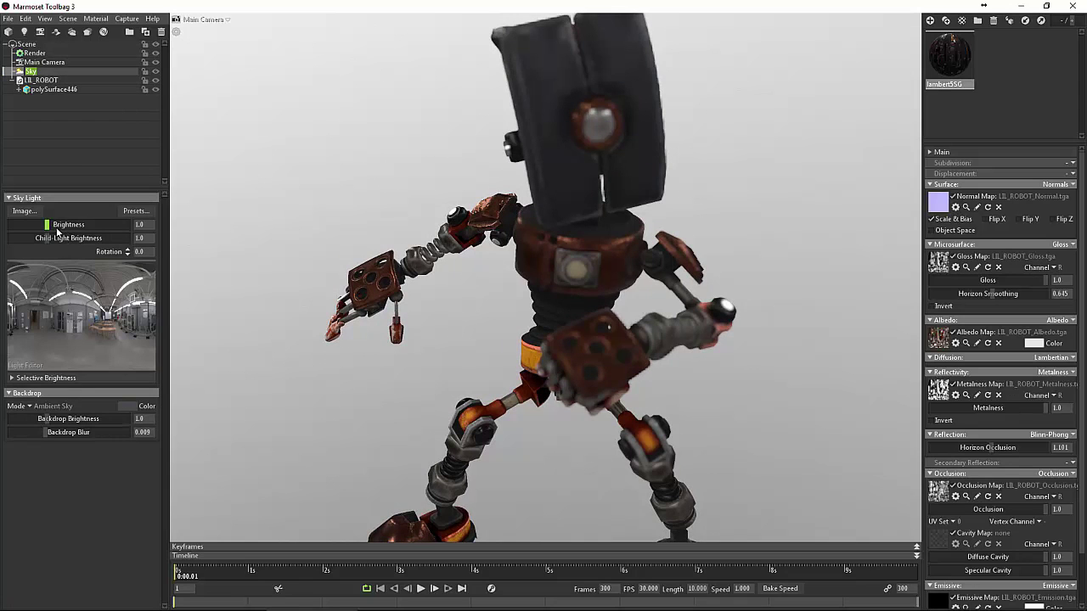
{"action": "mouse_move", "coordinate": [54, 224]}
{"action": "left_mouse_down"}
{"action": "mouse_move", "coordinate": [79, 225]}
{"action": "mouse_move", "coordinate": [47, 226]}
{"action": "mouse_move", "coordinate": [62, 231]}
{"action": "mouse_move", "coordinate": [46, 239]}
{"action": "left_mouse_up"}
{"action": "left_click", "coordinate": [67, 298]}
{"action": "mouse_move", "coordinate": [67, 312]}
{"action": "left_mouse_down"}
{"action": "mouse_move", "coordinate": [56, 283]}
{"action": "mouse_move", "coordinate": [146, 303]}
{"action": "mouse_move", "coordinate": [76, 303]}
{"action": "mouse_move", "coordinate": [129, 297]}
{"action": "mouse_move", "coordinate": [89, 315]}
{"action": "mouse_move", "coordinate": [123, 320]}
{"action": "mouse_move", "coordinate": [91, 319]}
{"action": "mouse_move", "coordinate": [93, 299]}
{"action": "left_mouse_up"}
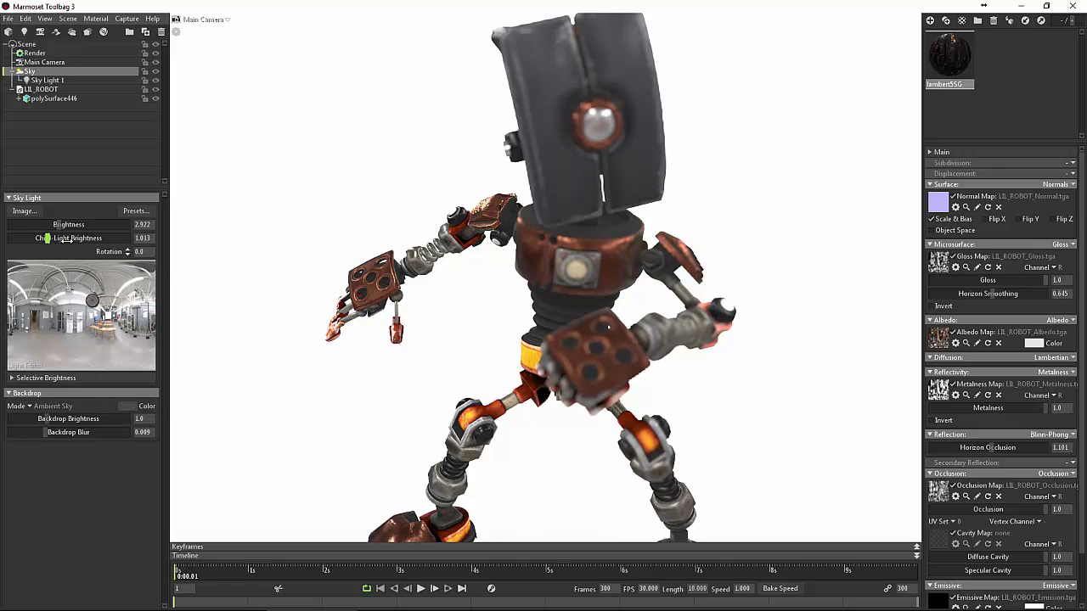
{"action": "mouse_move", "coordinate": [48, 239]}
{"action": "left_mouse_down"}
{"action": "mouse_move", "coordinate": [89, 239]}
{"action": "mouse_move", "coordinate": [36, 229]}
{"action": "mouse_move", "coordinate": [53, 232]}
{"action": "left_mouse_up"}
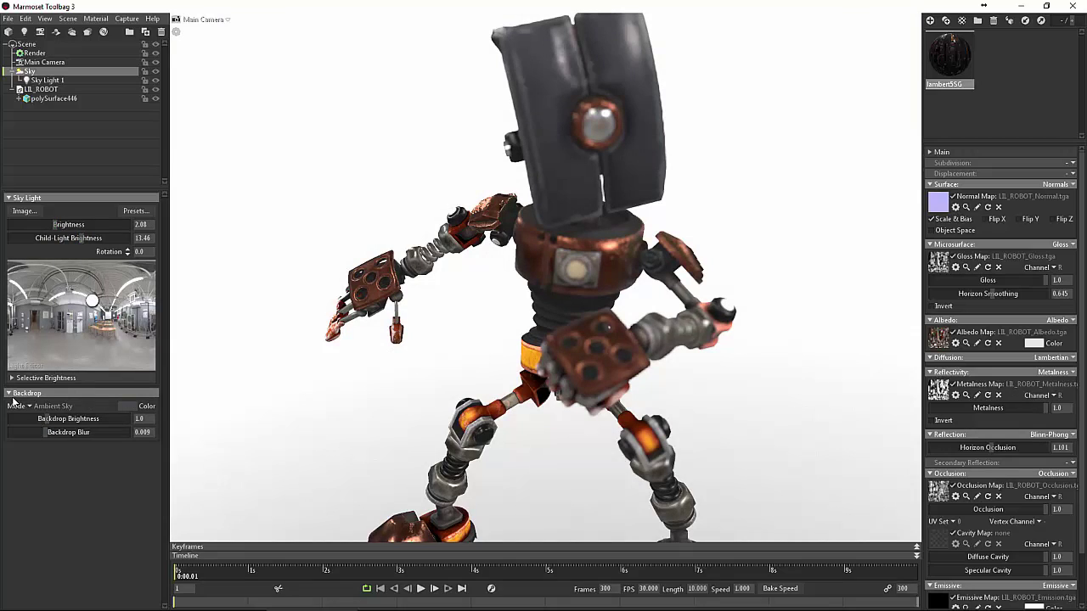
- Try the Sky mode for the sky light's backdrop
{"action": "left_click", "coordinate": [24, 407]}
{"action": "left_click", "coordinate": [23, 409]}
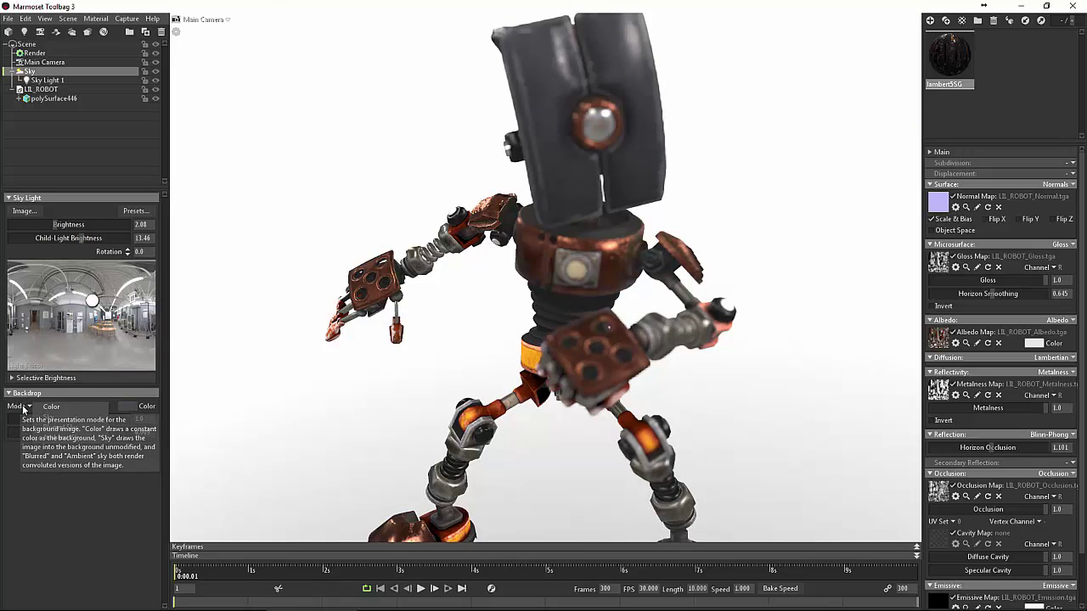
{"action": "left_click", "coordinate": [24, 408]}
{"action": "left_click", "coordinate": [59, 422]}
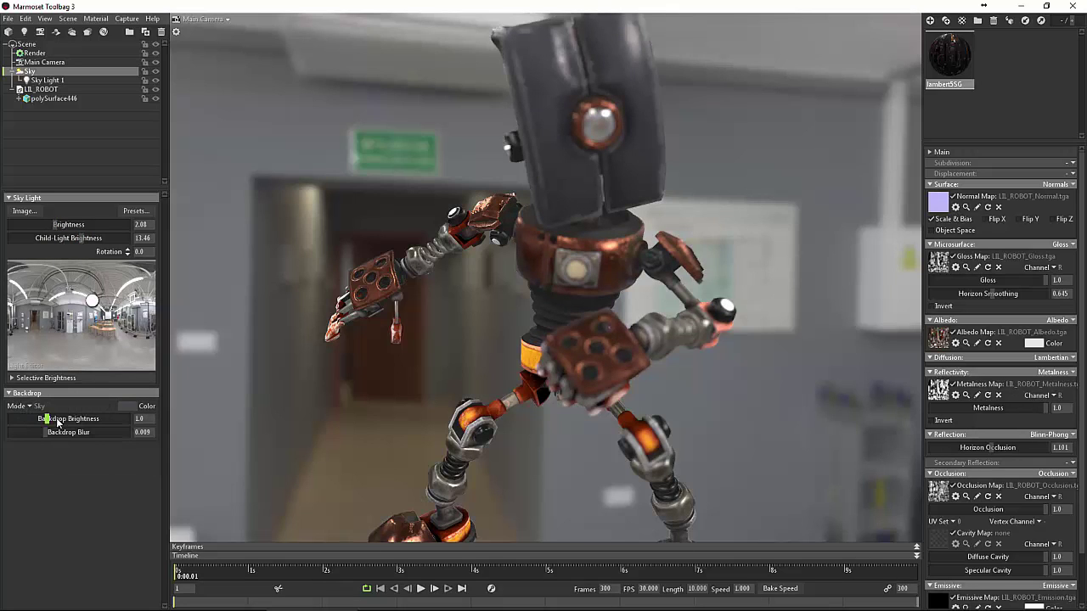
- Set the sky light's backdrop mode to Blurred Sky and check it behind the whole robot
{"action": "left_click", "coordinate": [25, 407]}
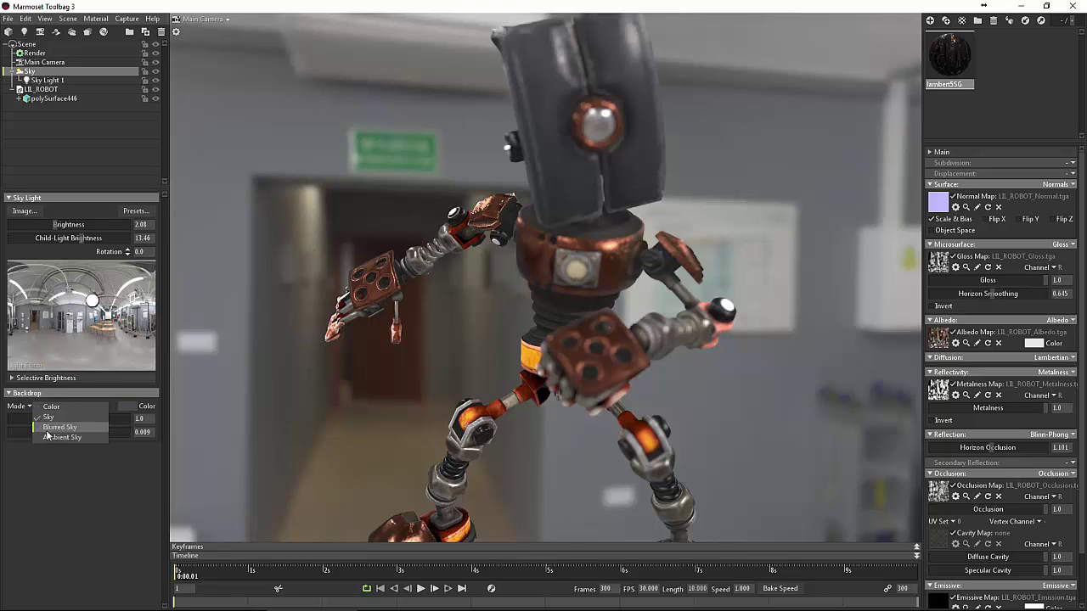
{"action": "left_click", "coordinate": [53, 427]}
{"action": "mouse_move", "coordinate": [412, 358]}
{"action": "left_mouse_down"}
{"action": "mouse_move", "coordinate": [434, 380]}
{"action": "mouse_move", "coordinate": [473, 380]}
{"action": "mouse_move", "coordinate": [399, 373]}
{"action": "left_mouse_up"}
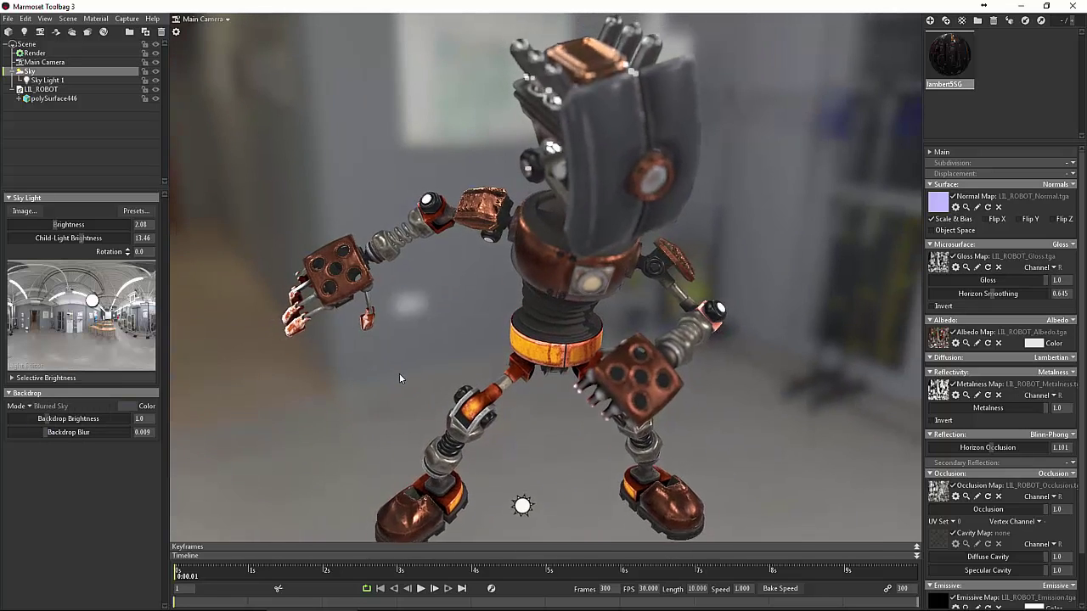
{"action": "right_click_drag", "start_coordinate": [399, 374], "coordinate": [282, 344]}
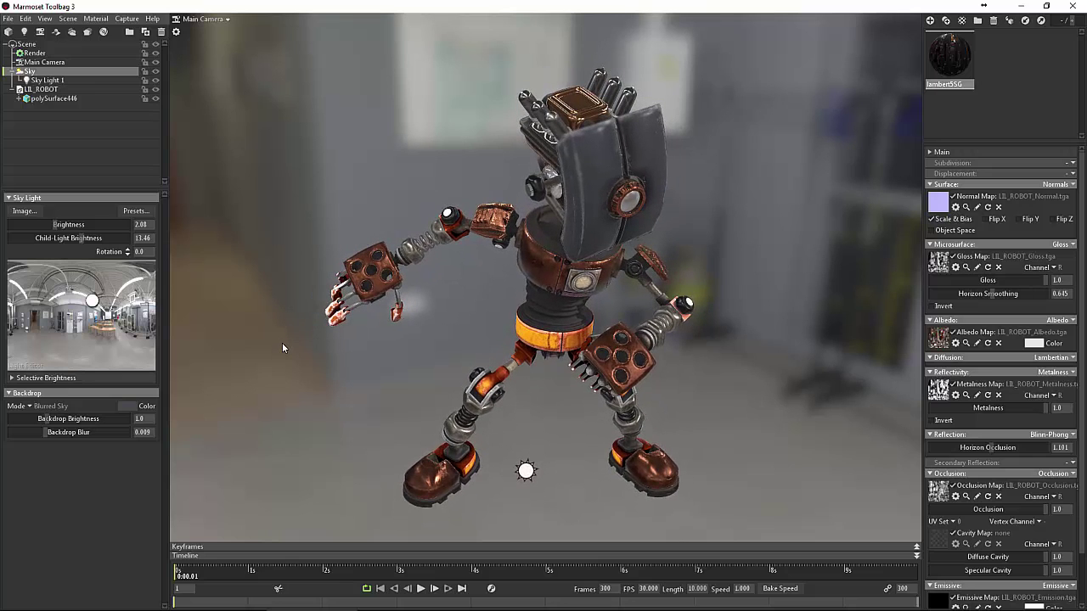
{"action": "scroll", "coordinate": [283, 344], "scroll_direction": "up", "scroll_amount": 1}
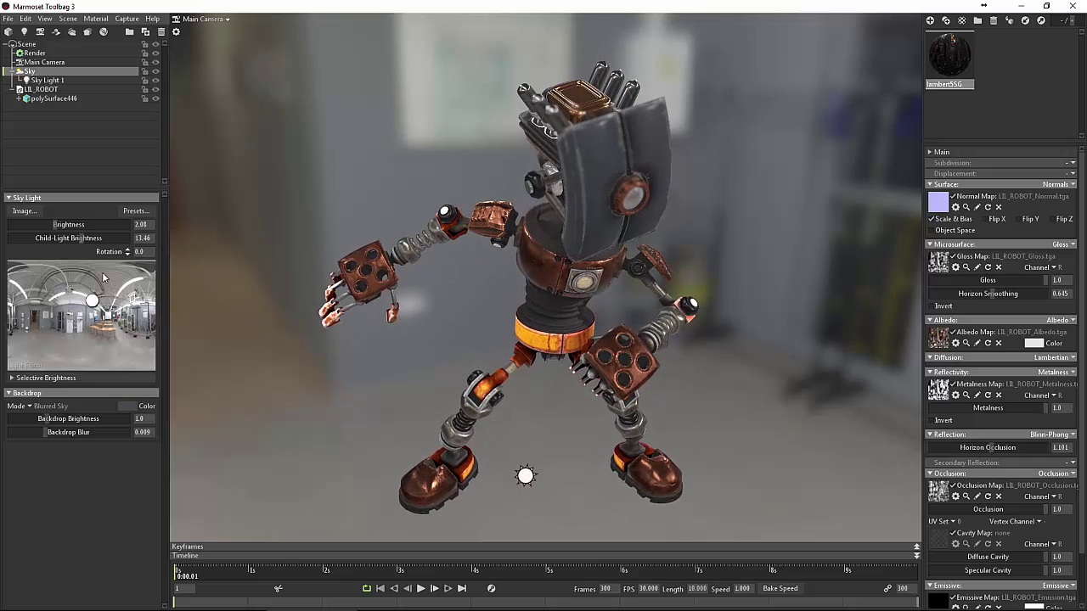
- Add lens distortion to the main camera with chromatic aberration about 0.286 and its red value about -0.785
{"action": "left_click", "coordinate": [45, 63]}
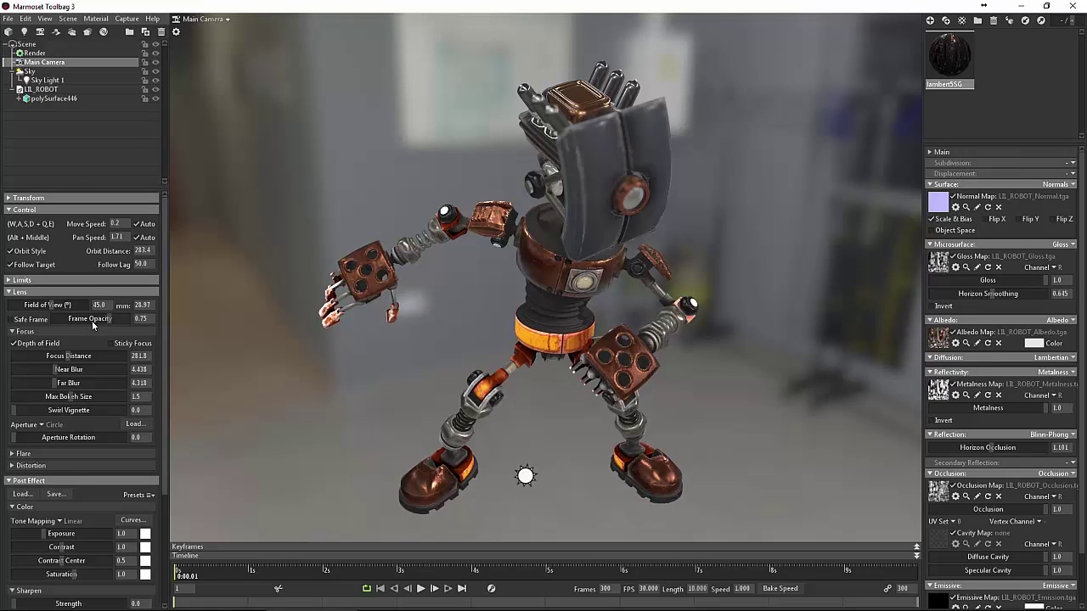
{"action": "scroll", "coordinate": [90, 330], "scroll_direction": "down", "scroll_amount": 2}
{"action": "scroll", "coordinate": [90, 330], "scroll_direction": "down", "scroll_amount": 3}
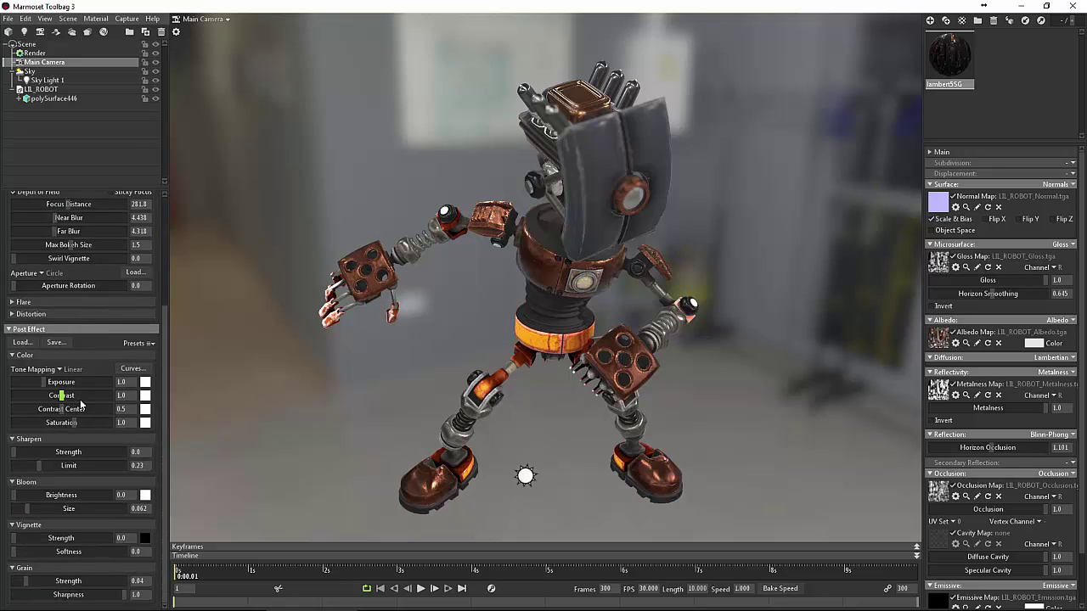
{"action": "left_click", "coordinate": [28, 331]}
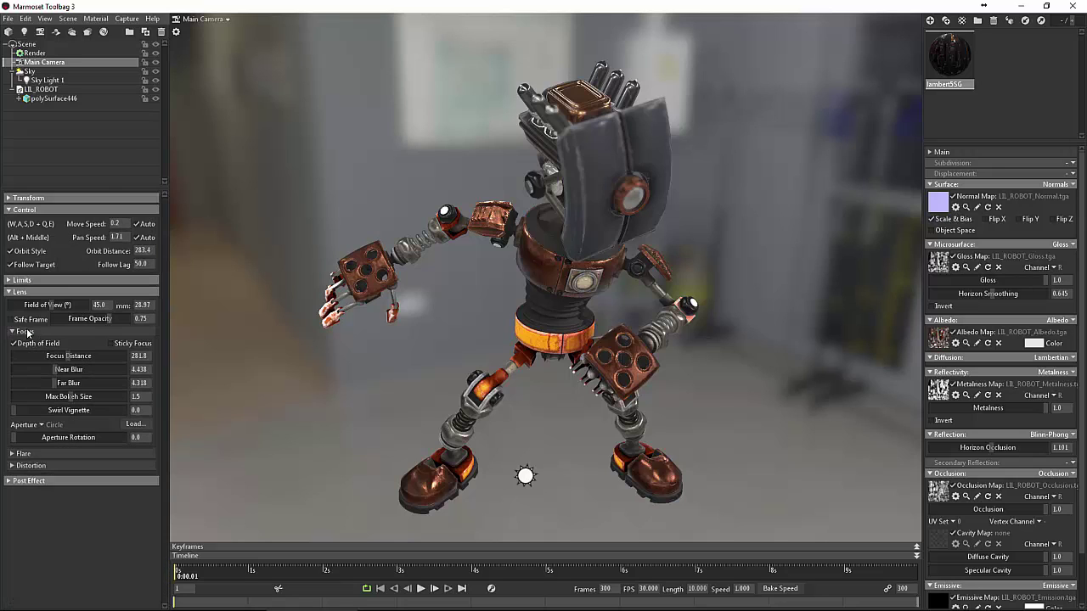
{"action": "left_click", "coordinate": [31, 465]}
{"action": "mouse_move", "coordinate": [34, 496]}
{"action": "left_mouse_down"}
{"action": "mouse_move", "coordinate": [85, 495]}
{"action": "mouse_move", "coordinate": [33, 508]}
{"action": "mouse_move", "coordinate": [75, 511]}
{"action": "mouse_move", "coordinate": [23, 508]}
{"action": "mouse_move", "coordinate": [102, 510]}
{"action": "mouse_move", "coordinate": [10, 509]}
{"action": "mouse_move", "coordinate": [25, 515]}
{"action": "left_mouse_up"}
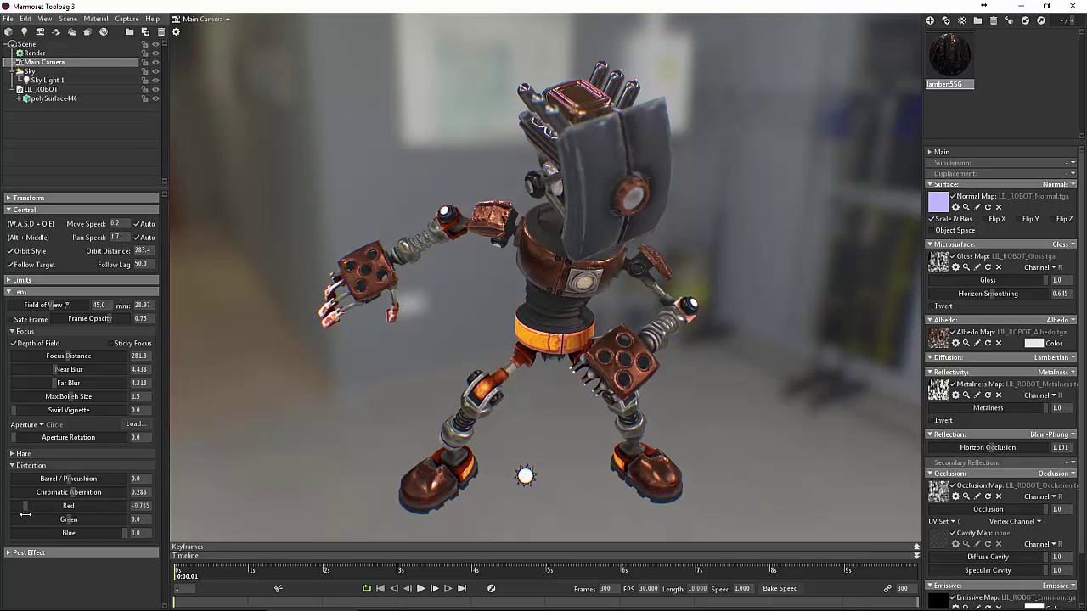
{"action": "left_click_drag", "start_coordinate": [382, 377], "coordinate": [447, 307]}
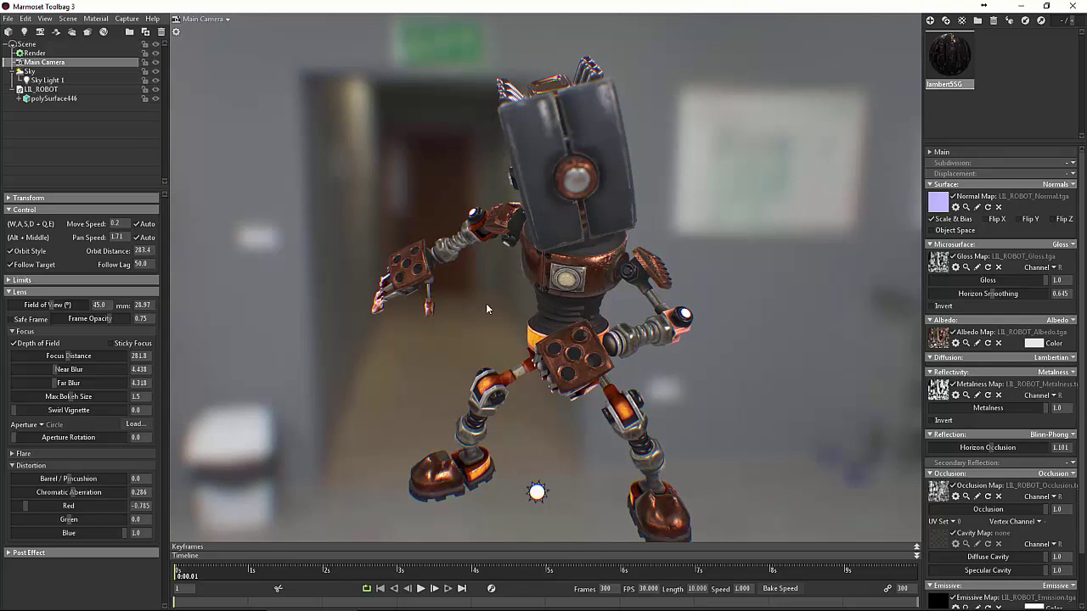
{"action": "middle_click_drag", "start_coordinate": [529, 299], "coordinate": [525, 290], "text": "alt"}
{"action": "scroll", "coordinate": [497, 291], "scroll_direction": "up", "scroll_amount": 3}
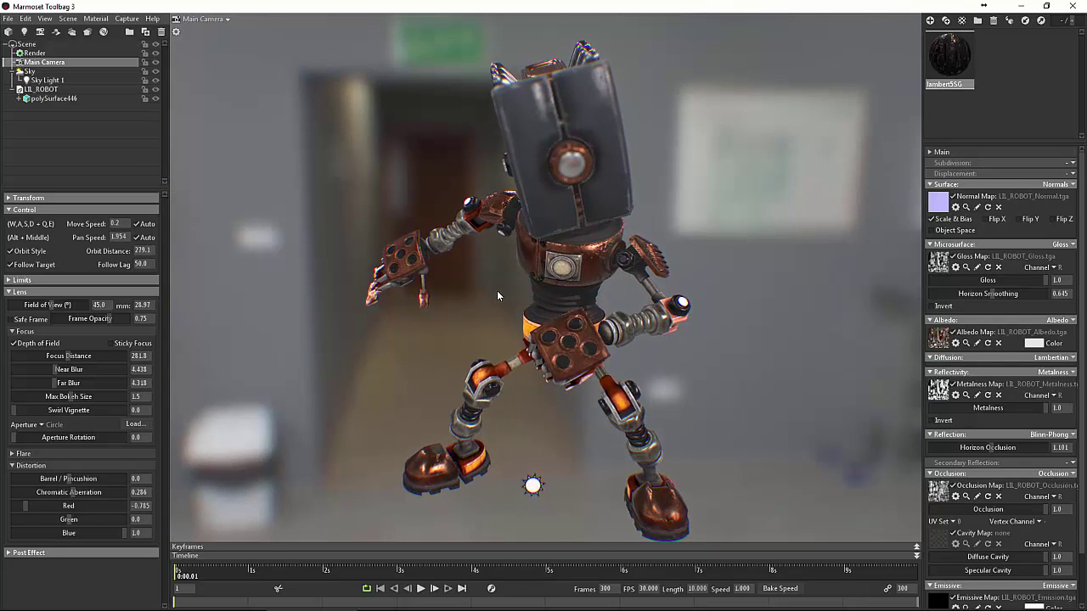
{"action": "scroll", "coordinate": [488, 292], "scroll_direction": "down", "scroll_amount": 3}
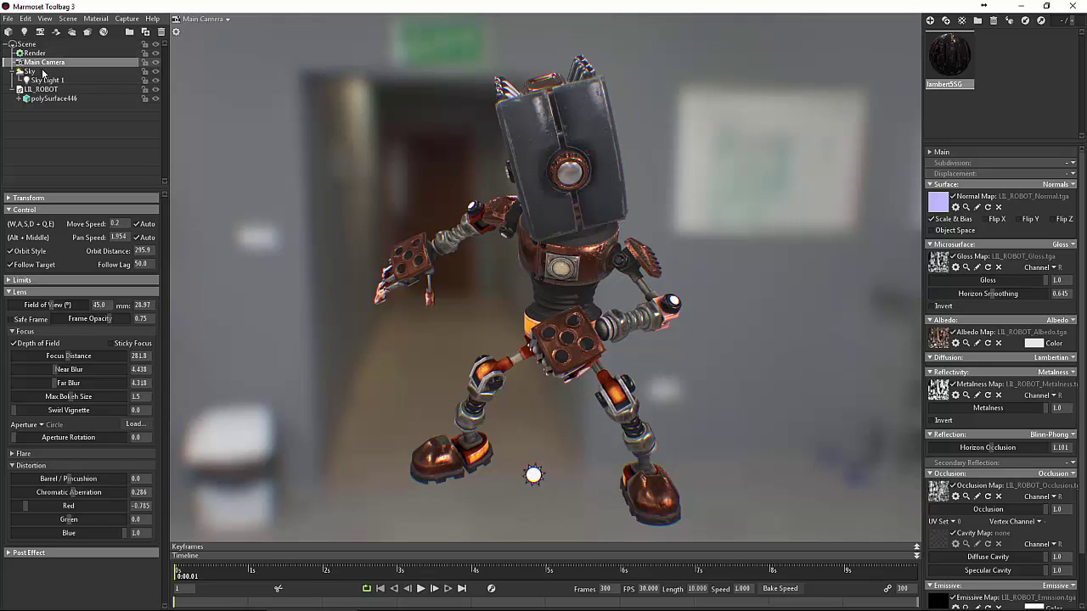
- Play the timeline briefly, stop it and return to the start
{"action": "left_click", "coordinate": [421, 589]}
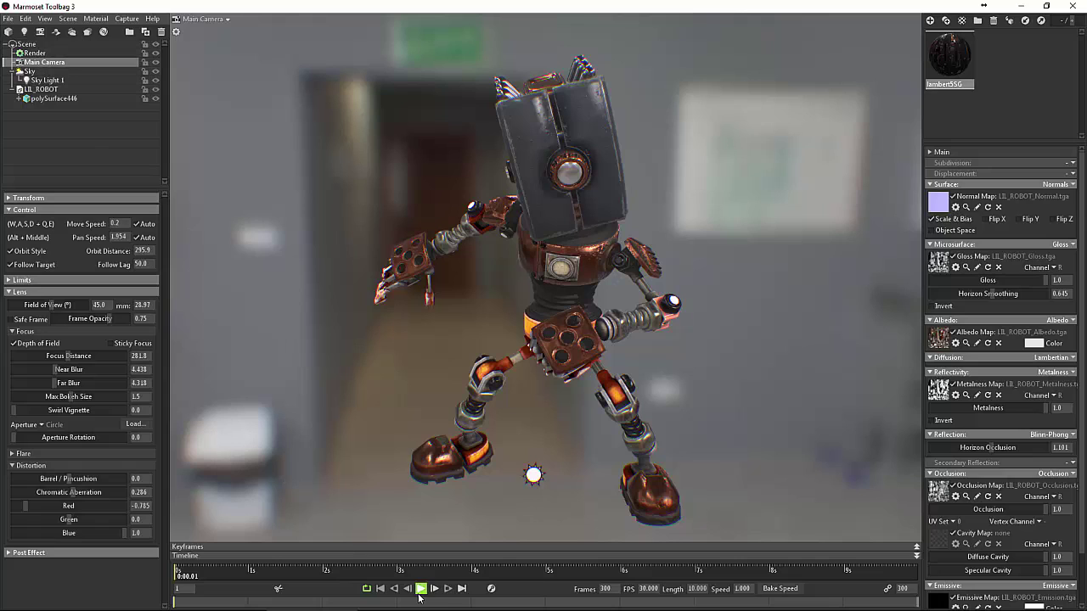
{"action": "left_click", "coordinate": [421, 590]}
{"action": "left_click_drag", "start_coordinate": [237, 575], "coordinate": [175, 575]}
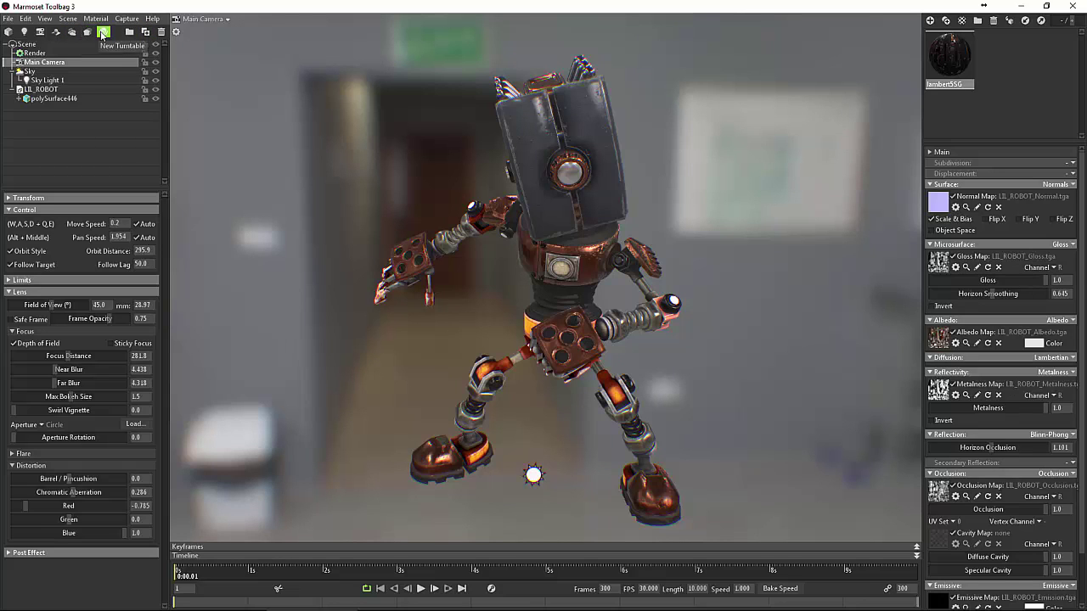
- Add a turntable for the main camera and set its spin rate to 39.0
{"action": "left_click", "coordinate": [102, 32]}
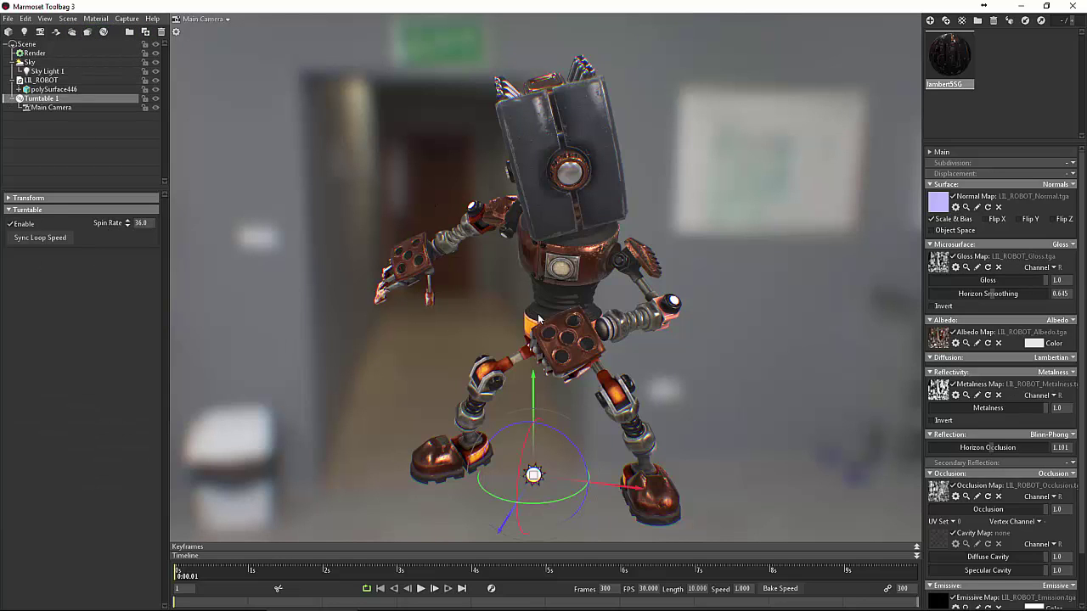
{"action": "left_click_drag", "start_coordinate": [533, 386], "coordinate": [536, 220]}
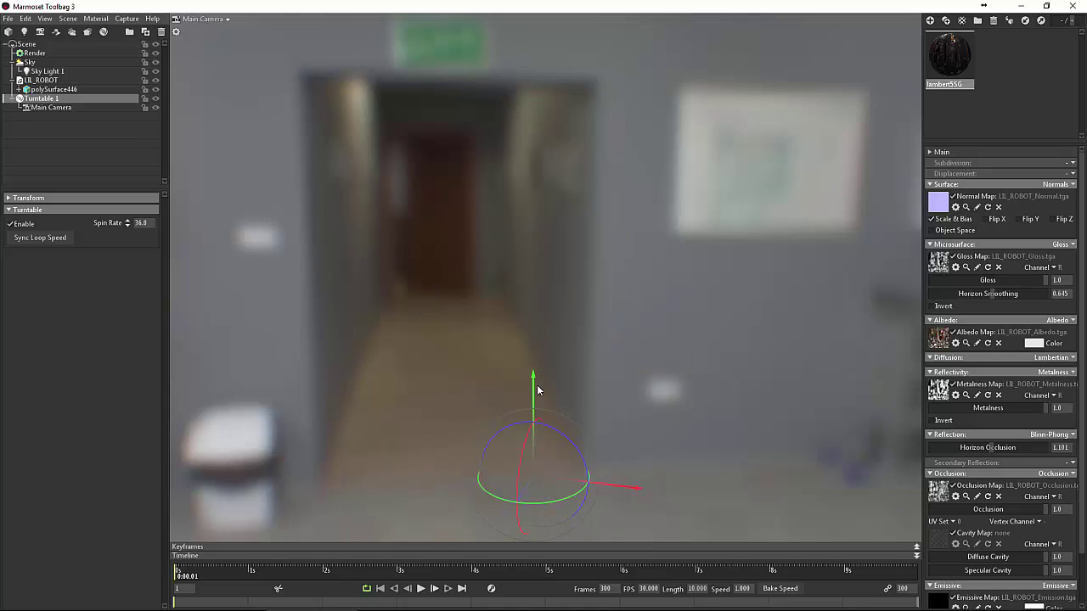
{"action": "key", "text": "ctrl+z"}
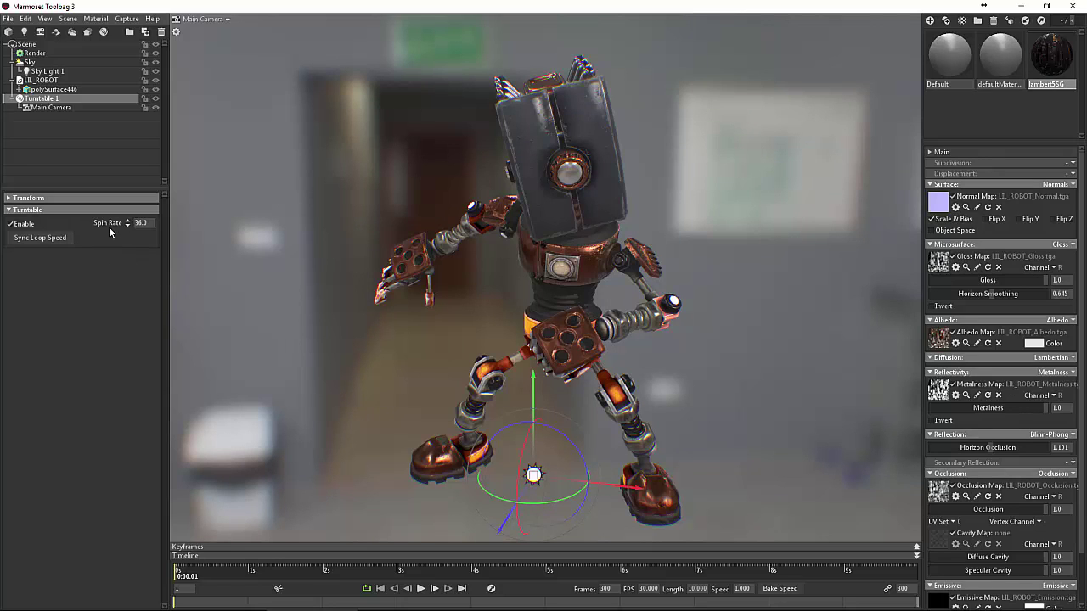
{"action": "left_click", "coordinate": [56, 239]}
{"action": "left_click_drag", "start_coordinate": [127, 223], "coordinate": [127, 218]}
{"action": "left_click", "coordinate": [90, 20]}
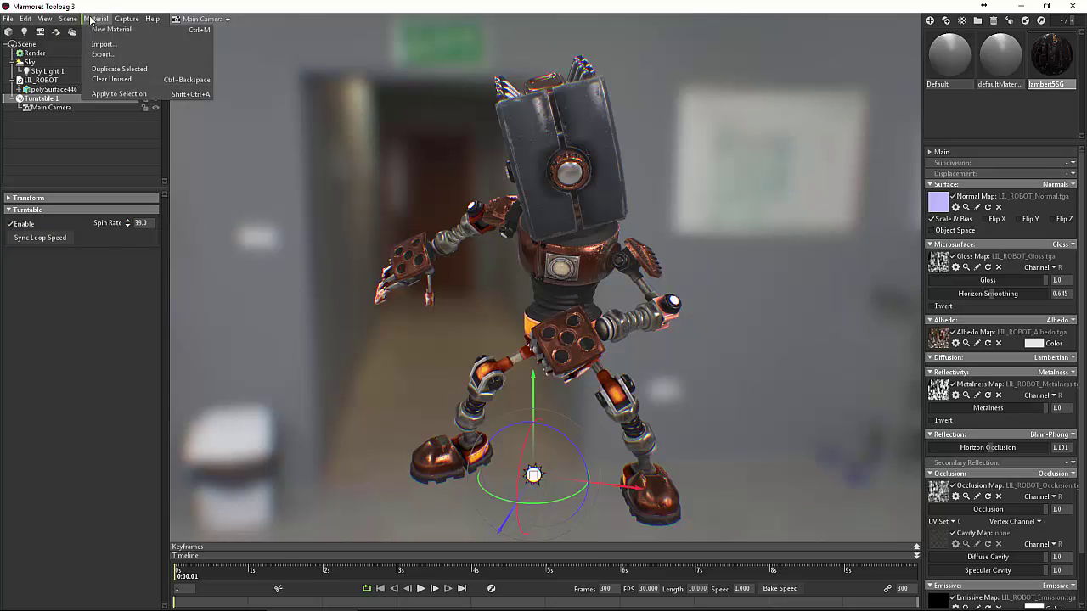
{"action": "mouse_move", "coordinate": [65, 21]}
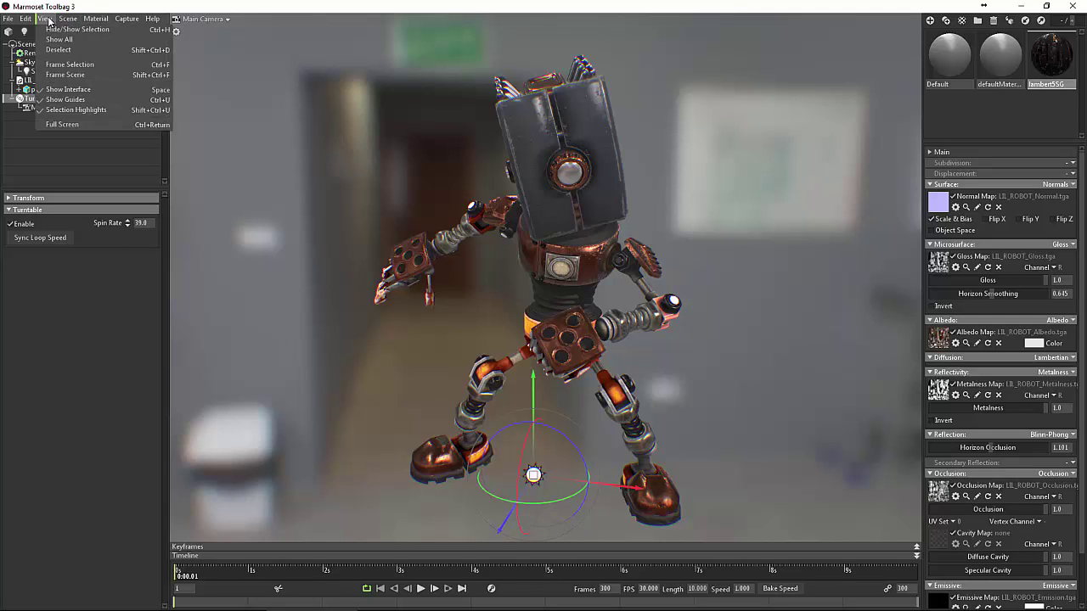